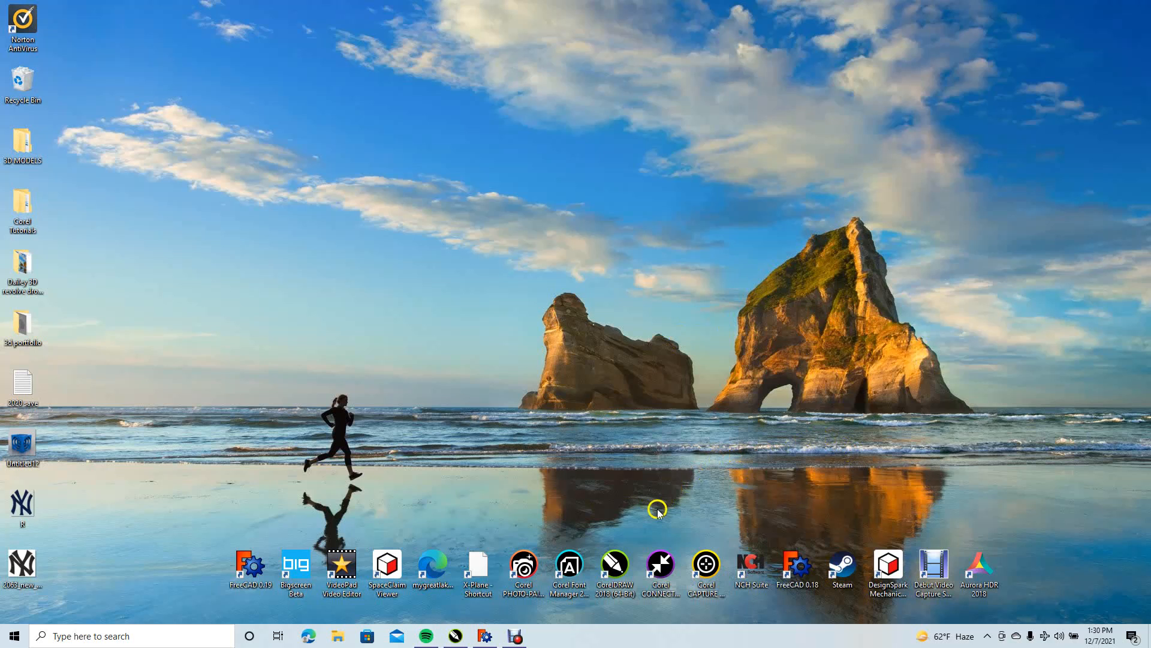
Open CorelDRAW 2018 and create a new one-page Letter document, 8.5 by 11 inches, in CMYK colour mode
double_click(615, 563)
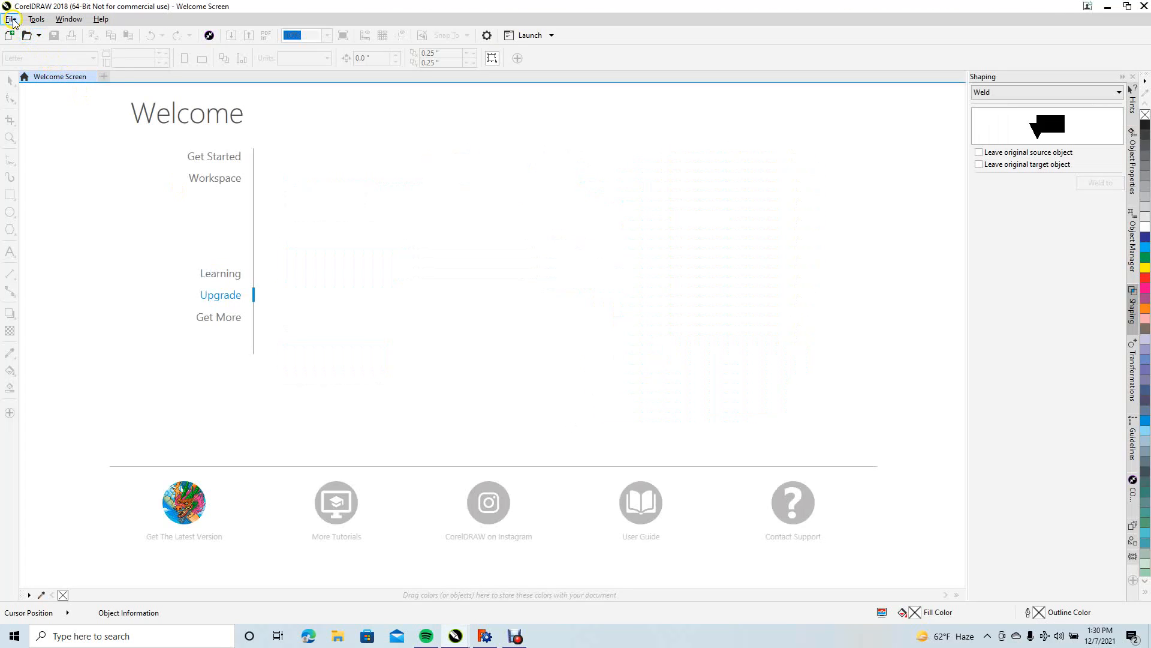
click(12, 19)
click(18, 34)
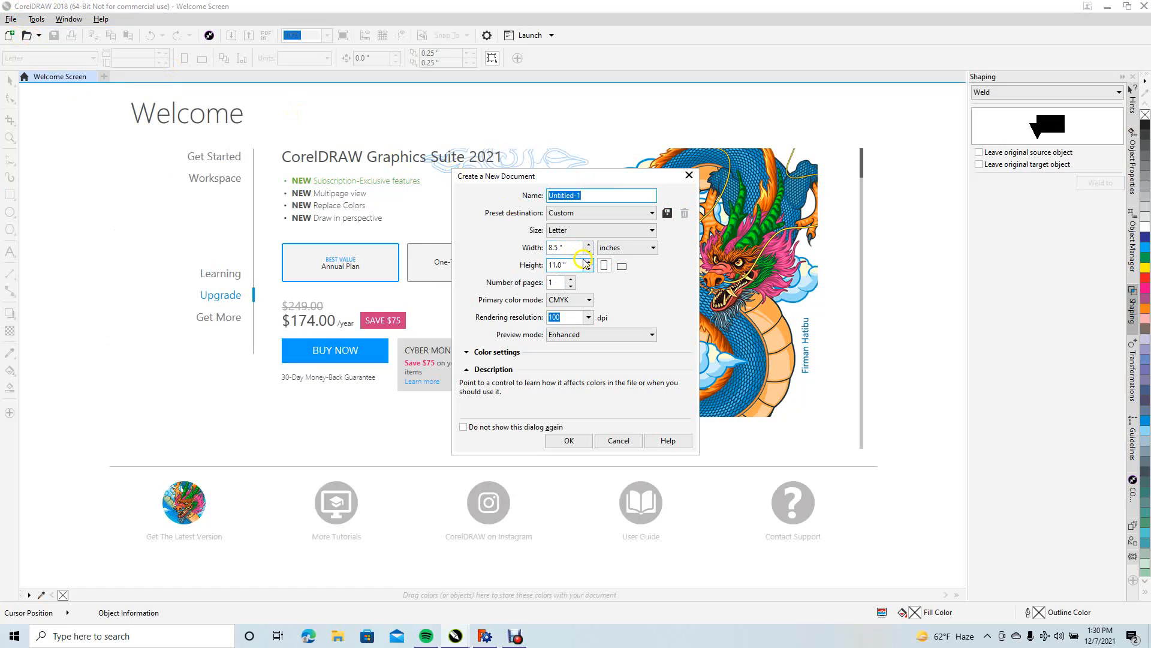
click(575, 442)
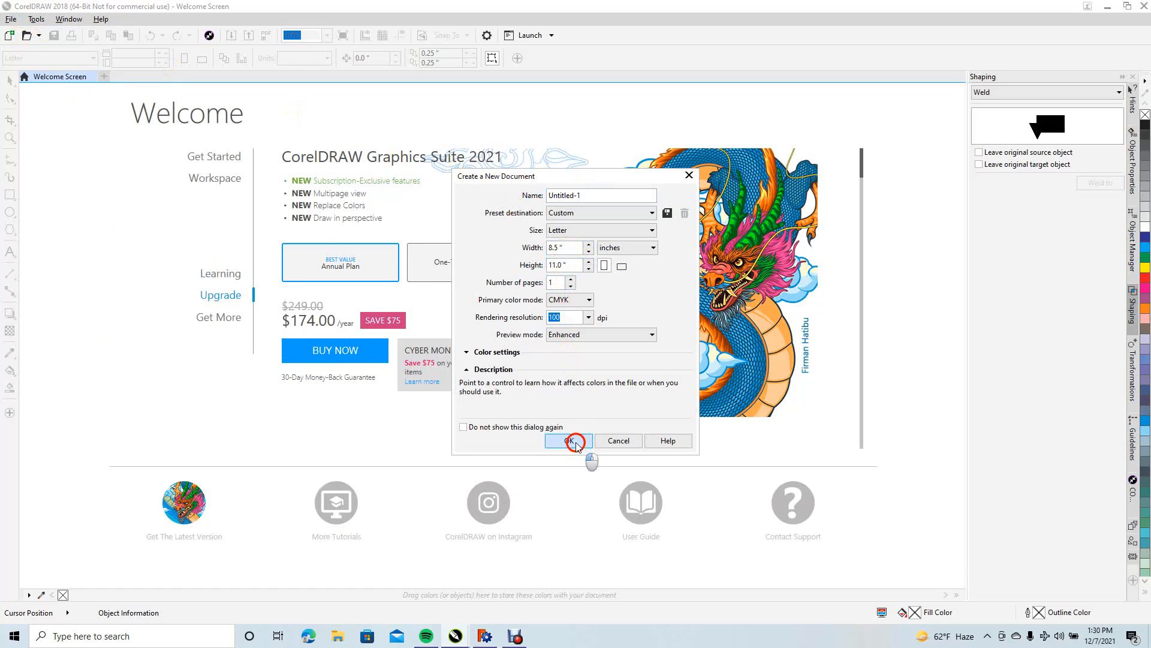
Import the image 2063_new_york_yankees-primary-1913 from the Desktop and place it on the page at its original size
click(7, 18)
click(50, 206)
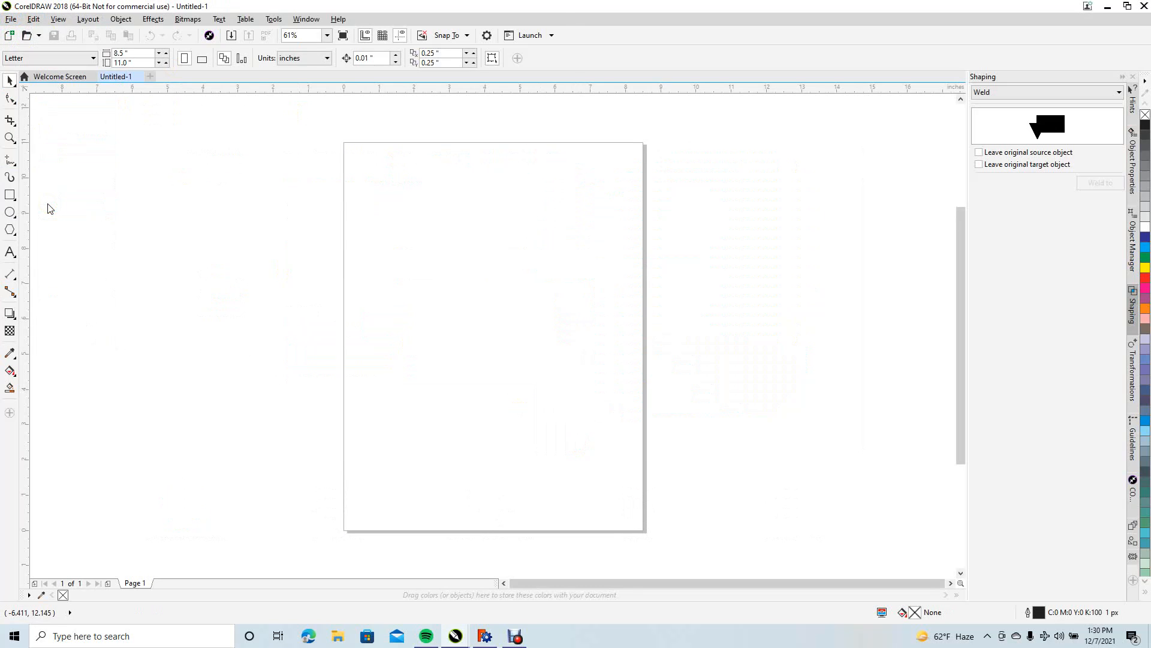
click(456, 105)
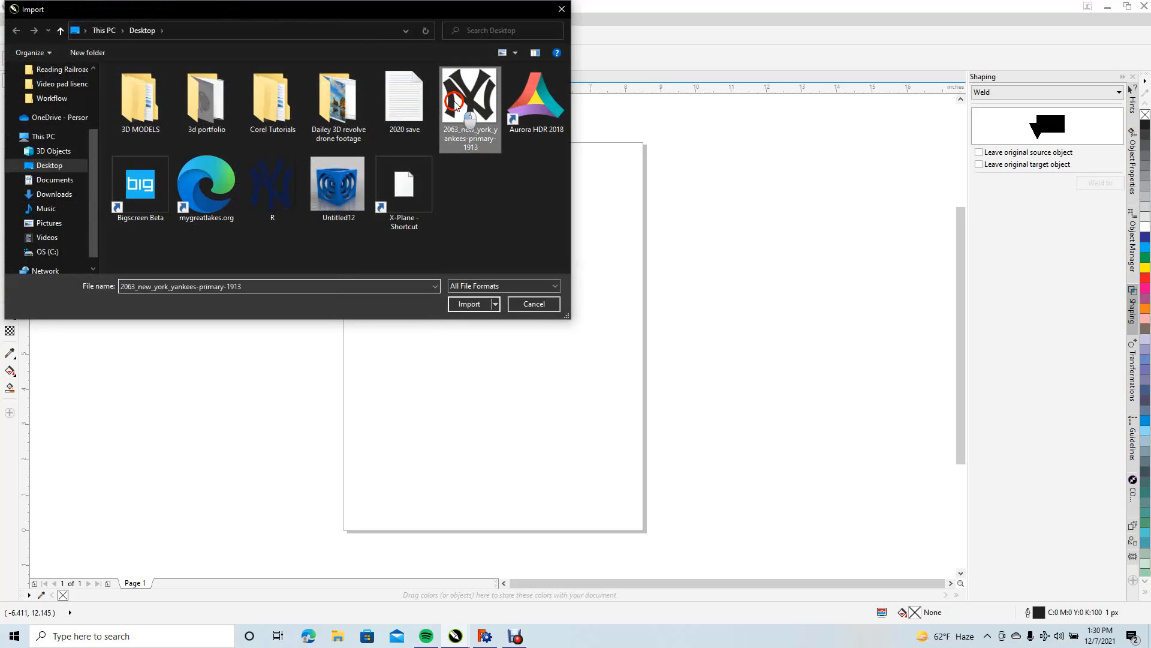
click(471, 304)
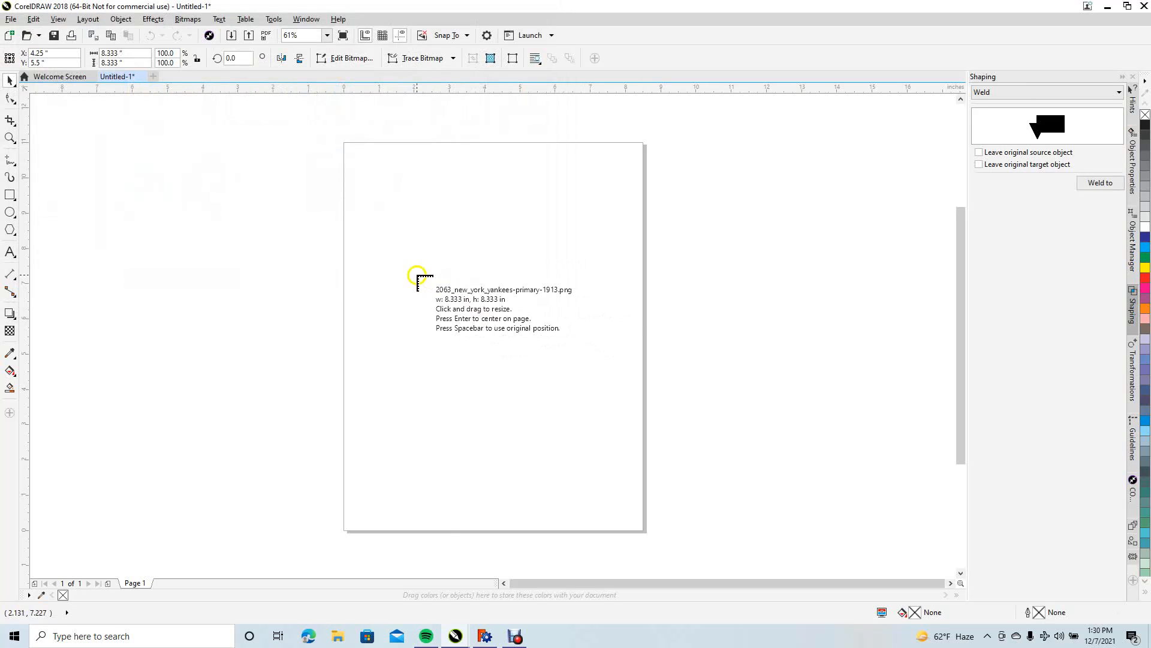
click(405, 266)
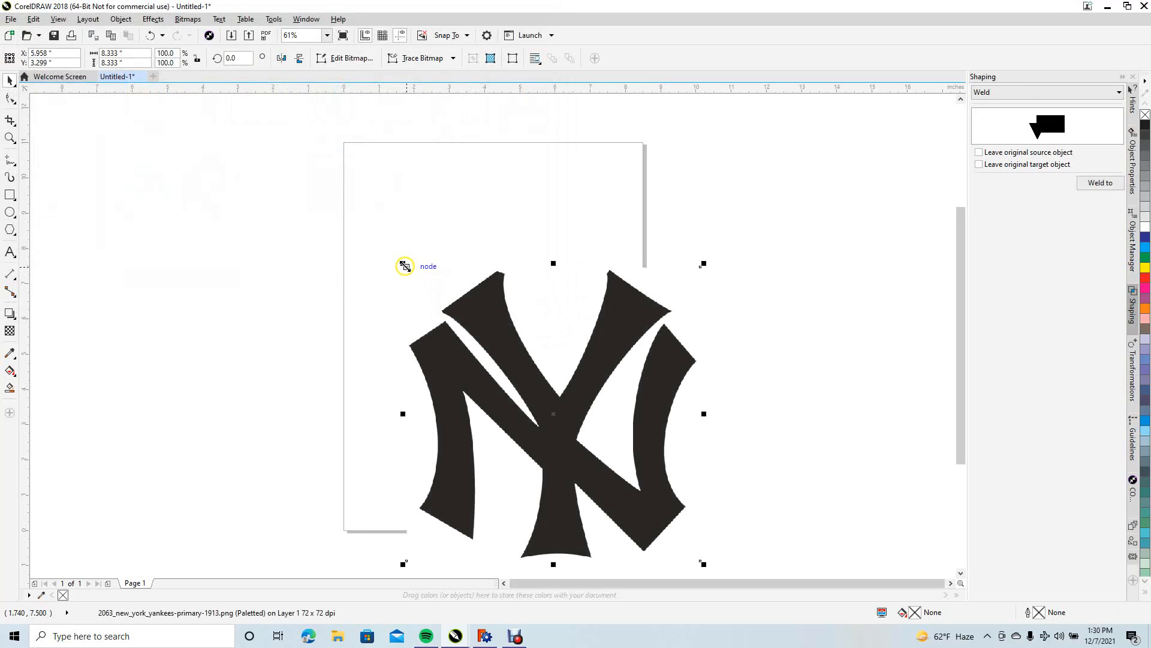
Scale the imported logo proportionally to about 2.65 inches wide and move it near the middle of the page
drag(403, 266, 503, 360)
drag(541, 402, 485, 302)
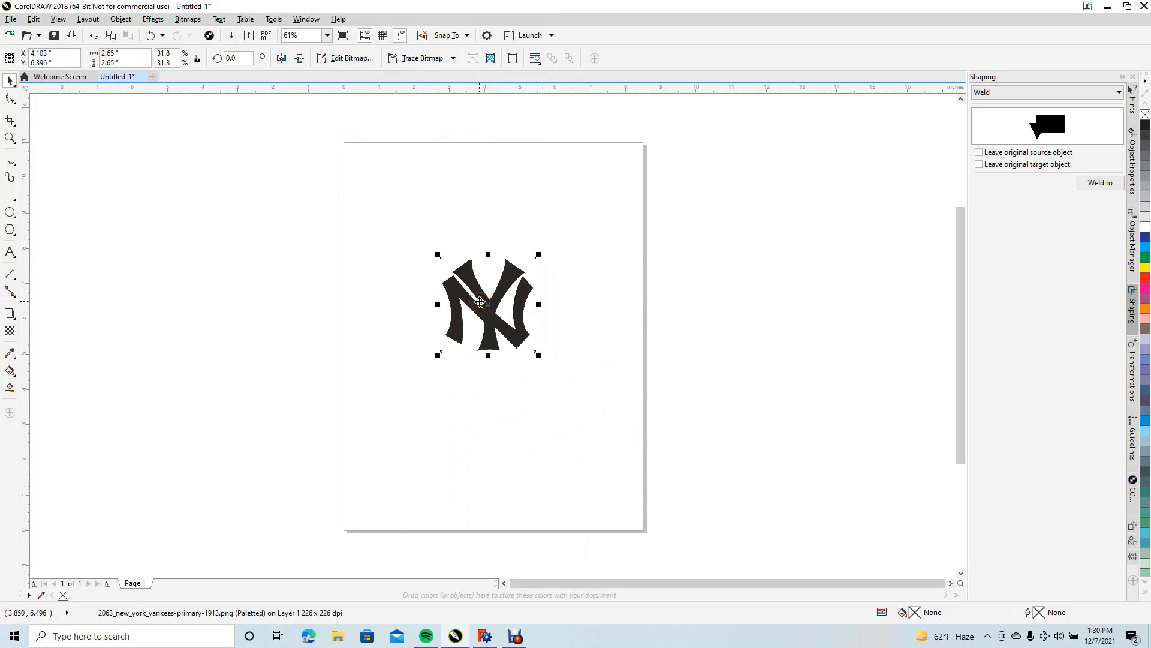
Trace the logo bitmap with an Outline Trace of the Detailed logo type, removing the background and keeping the original image
right_click(480, 302)
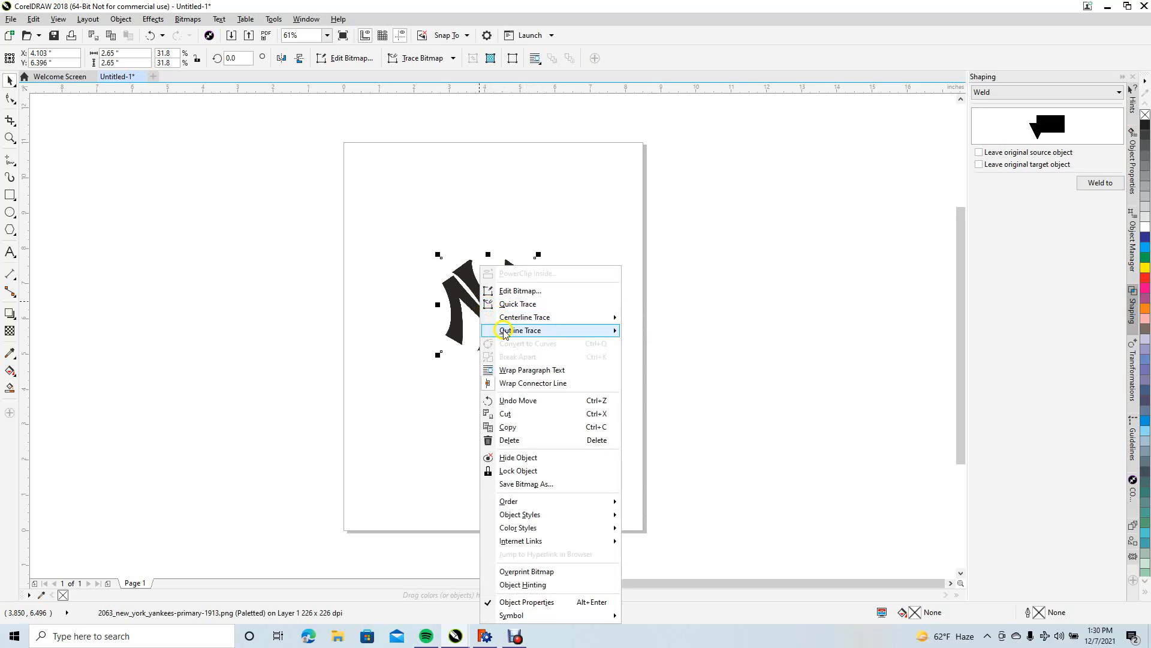
mouse_move(504, 334)
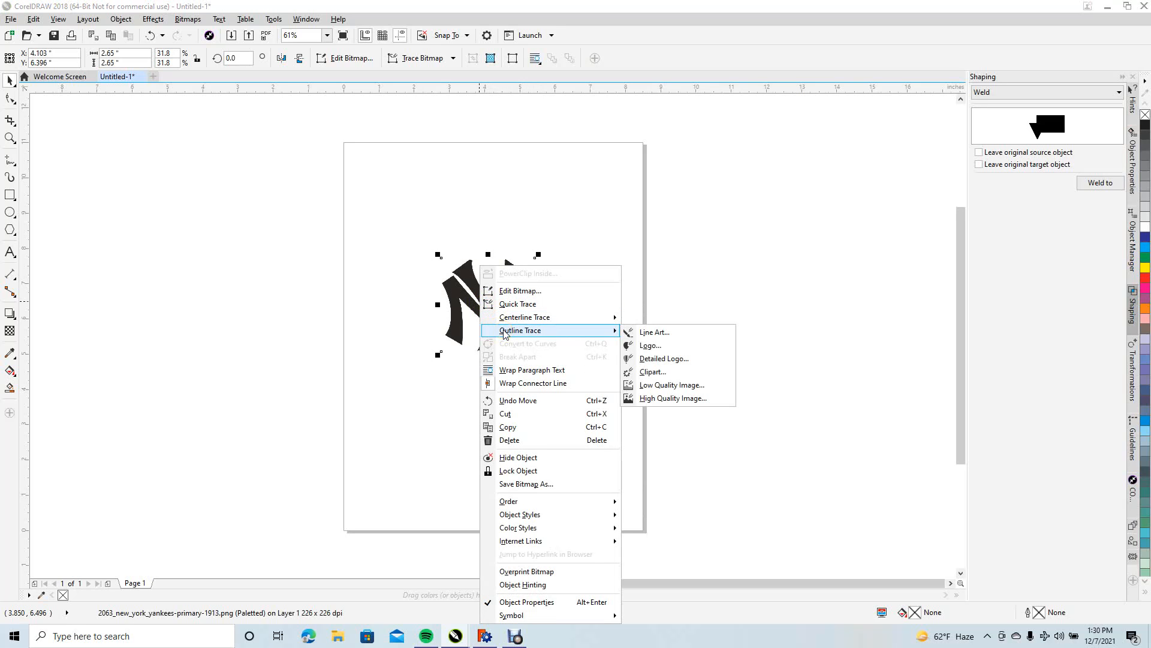
click(664, 358)
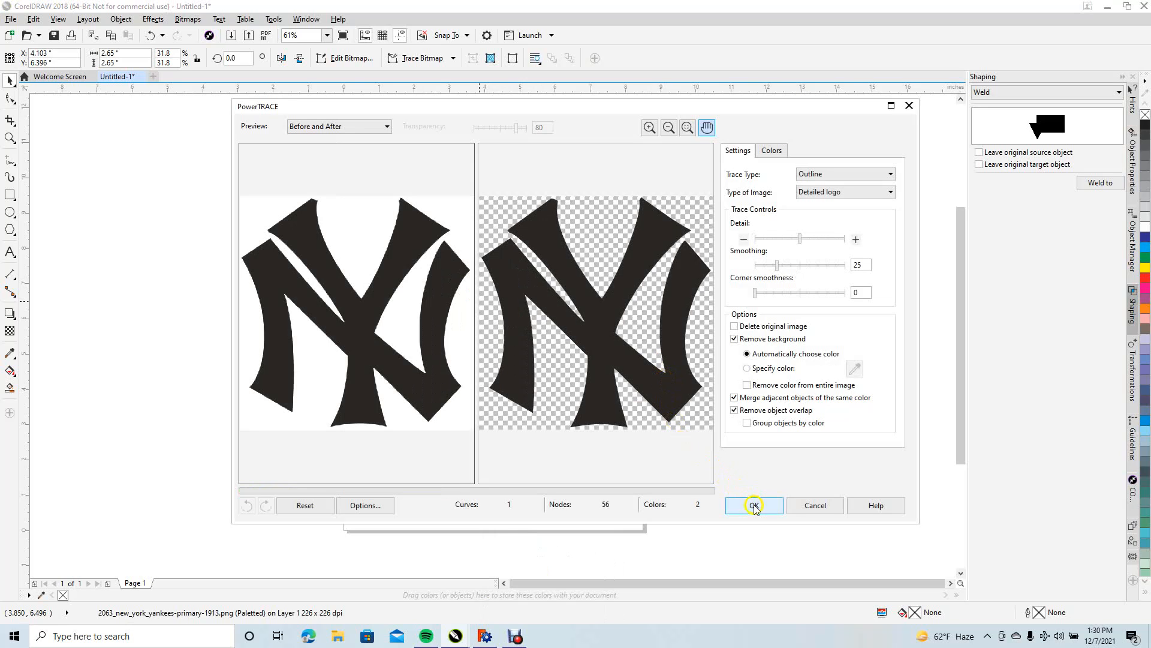
click(754, 506)
Move the traced logo aside over the page's right edge and delete the original bitmap
mouse_move(486, 319)
mouse_down()
mouse_move(501, 329)
mouse_move(646, 322)
mouse_up()
click(488, 328)
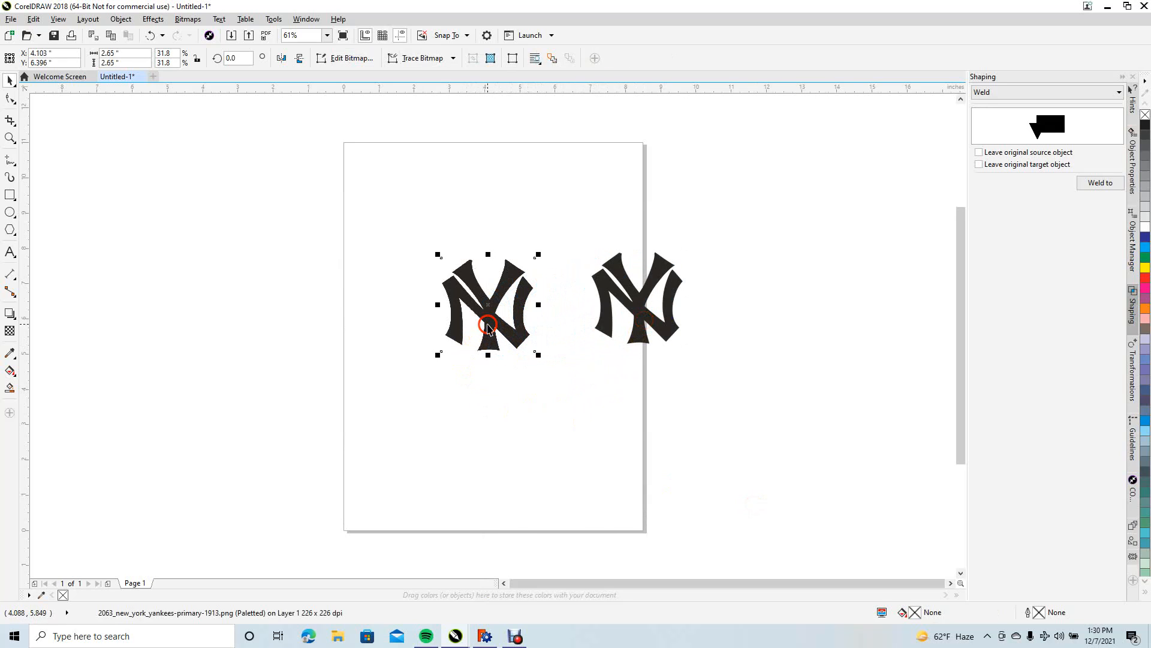
key(Delete)
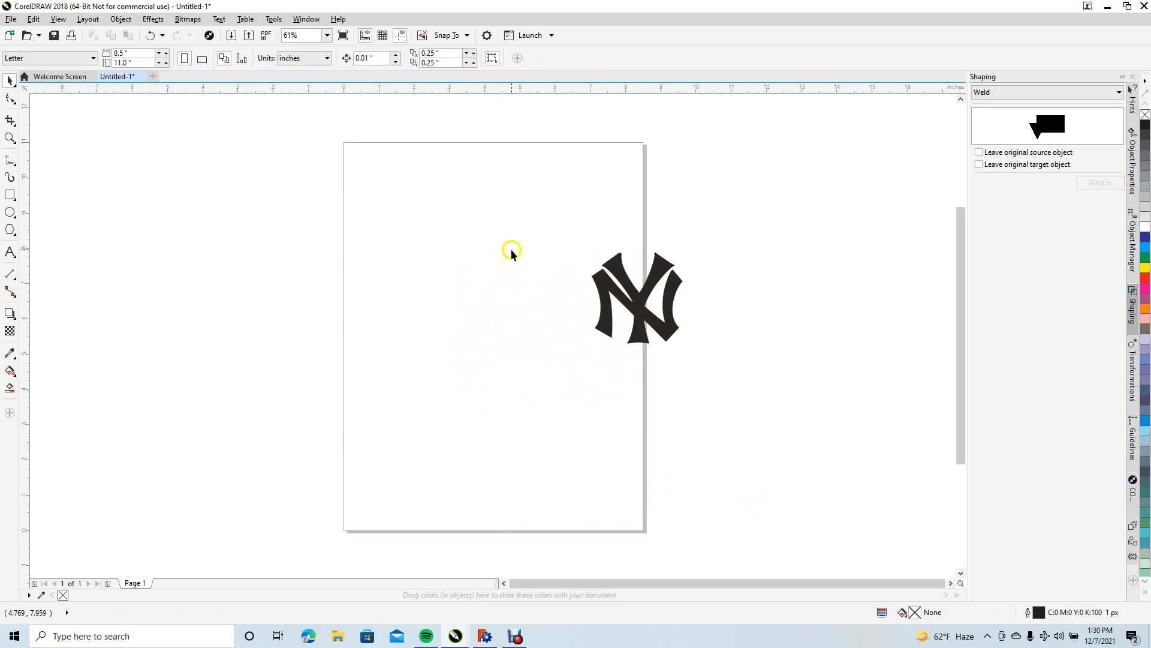
Move the traced logo back near the middle of the page
drag(566, 226, 717, 380)
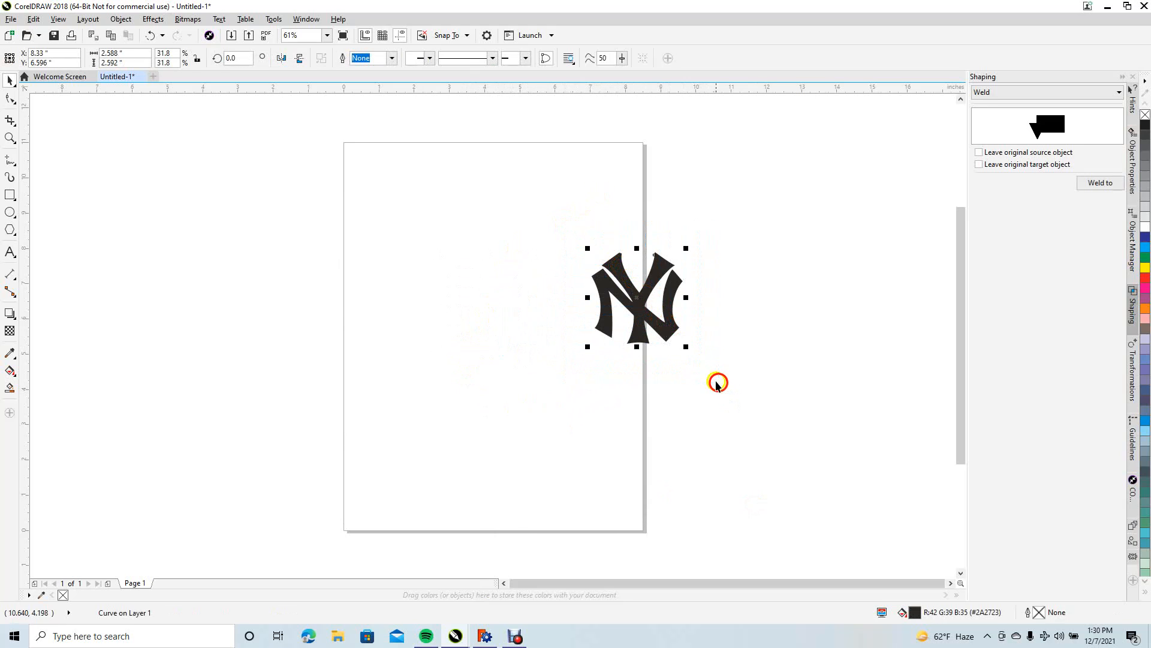
drag(639, 311, 475, 326)
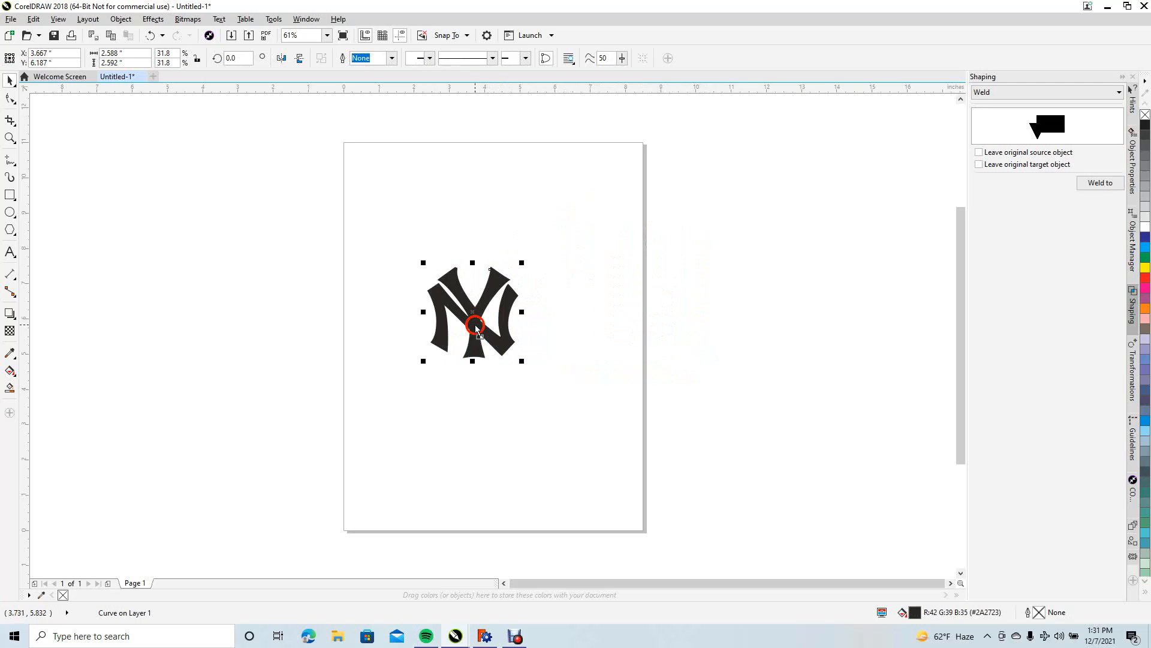
click(542, 332)
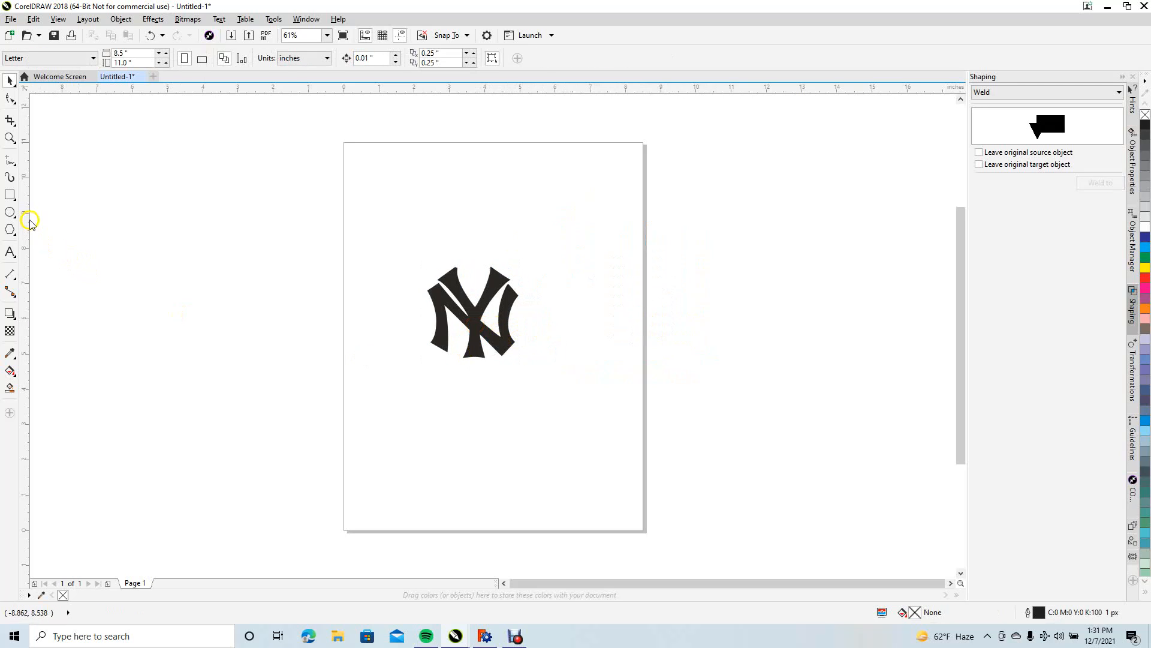
Duplicate the traced logo, placing the copy level with the original about 3 inches to its right
click(9, 139)
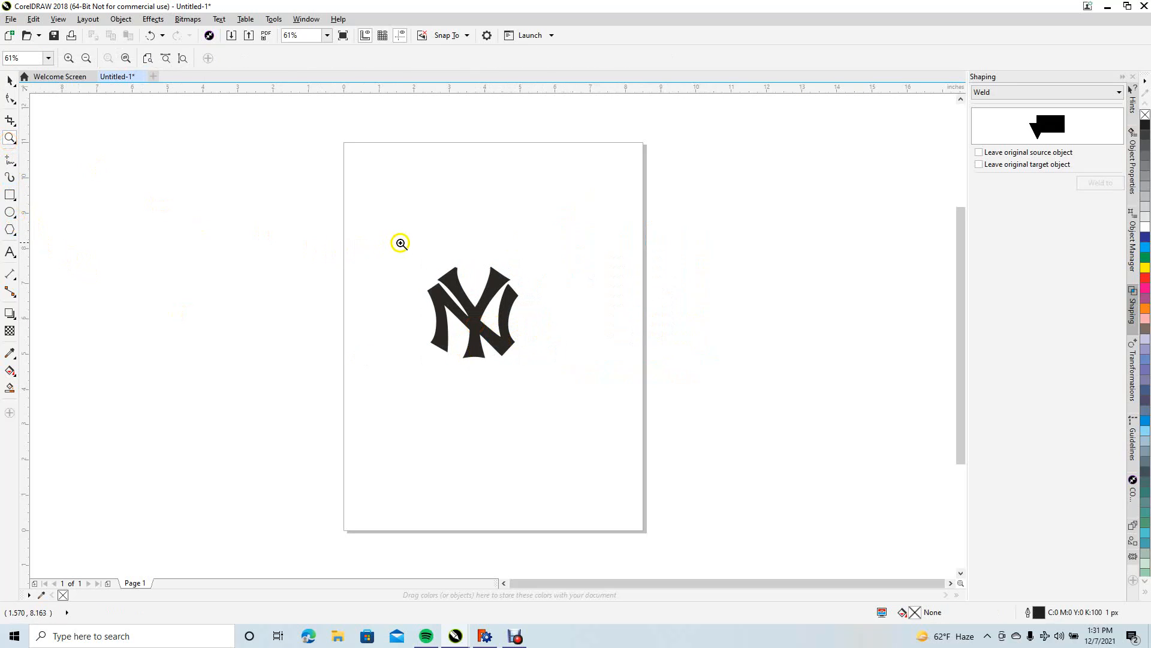
drag(403, 237, 564, 409)
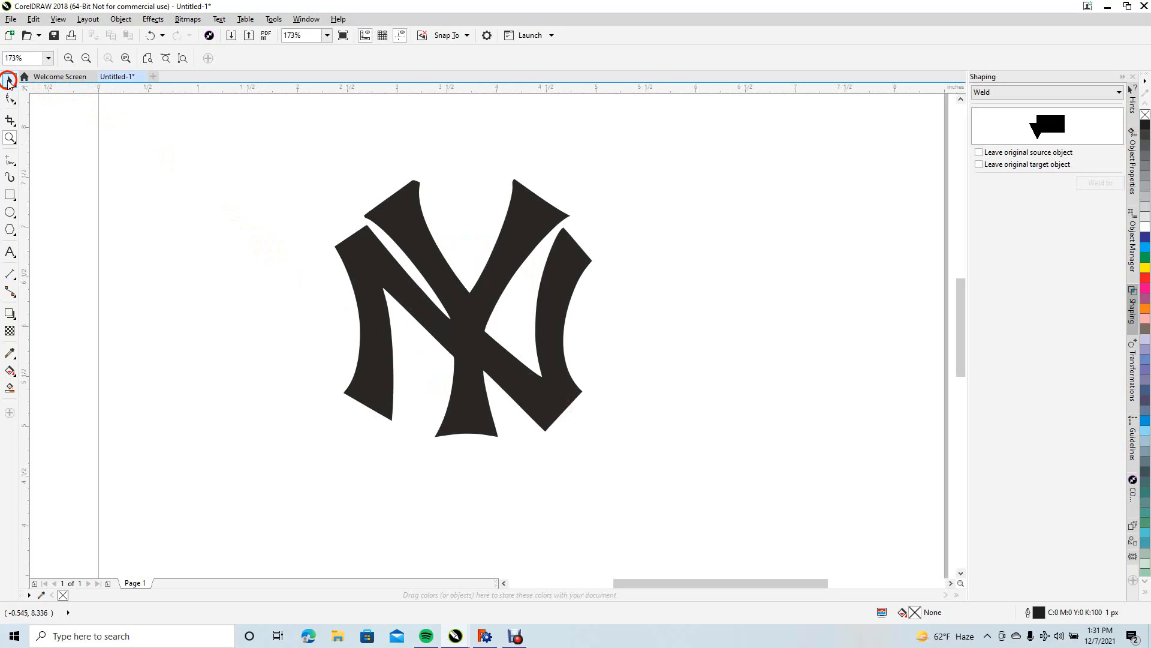
click(8, 79)
drag(285, 160, 650, 499)
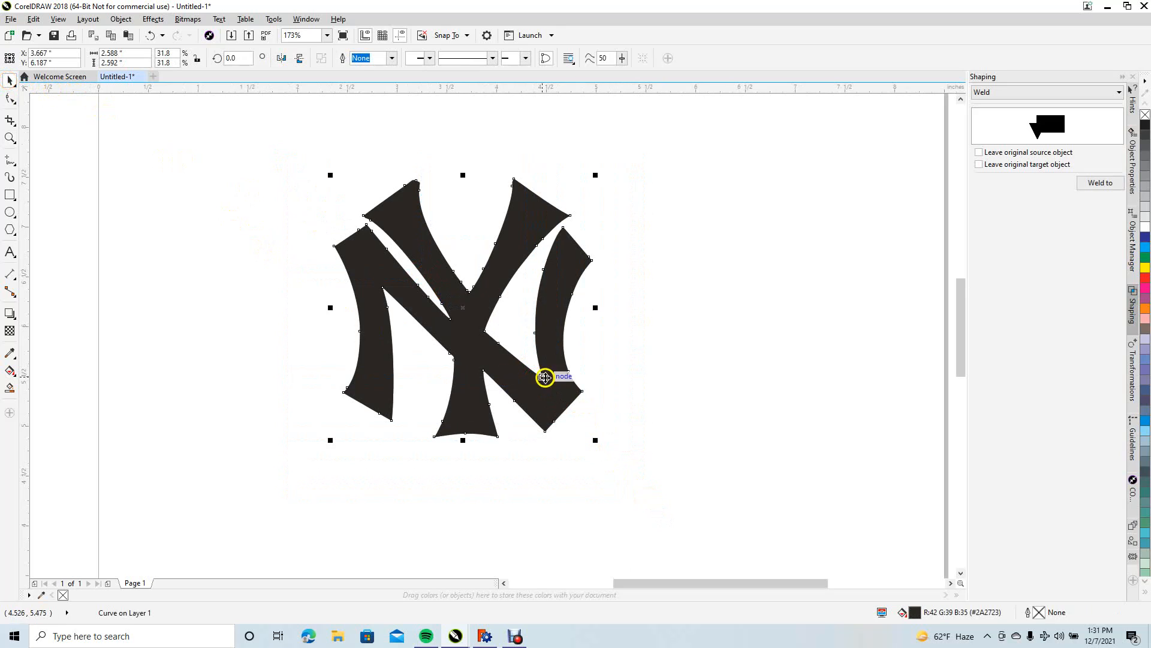
drag(462, 316, 767, 316)
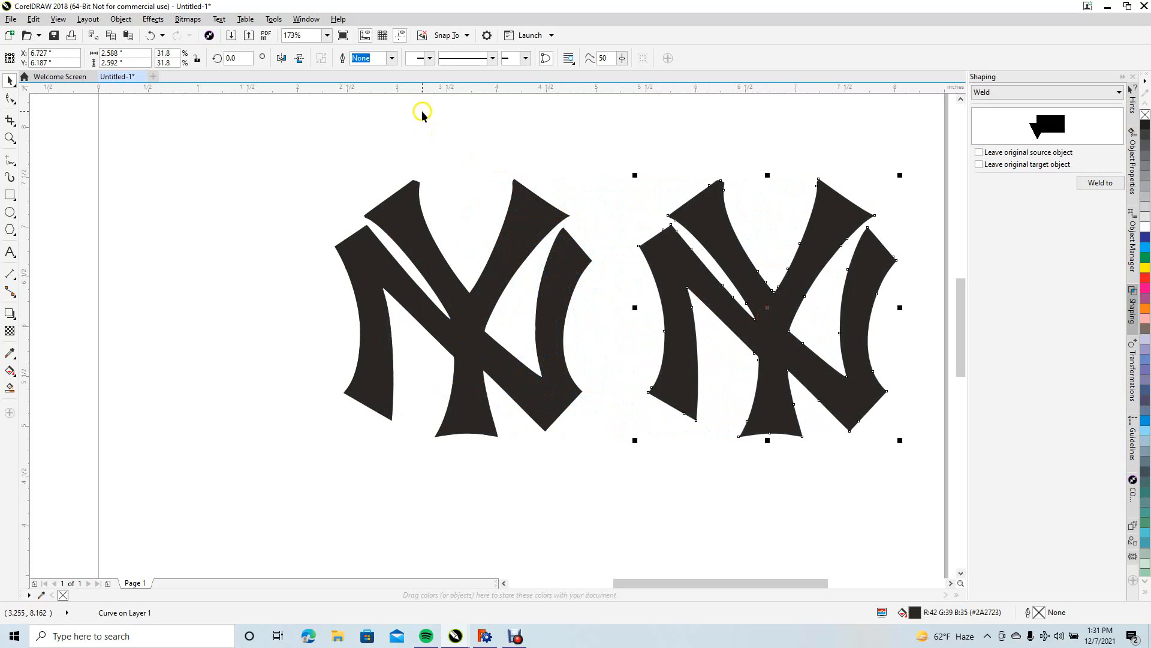
Give the copied logo a 25 px outline and convert that outline to an object
click(393, 60)
click(377, 166)
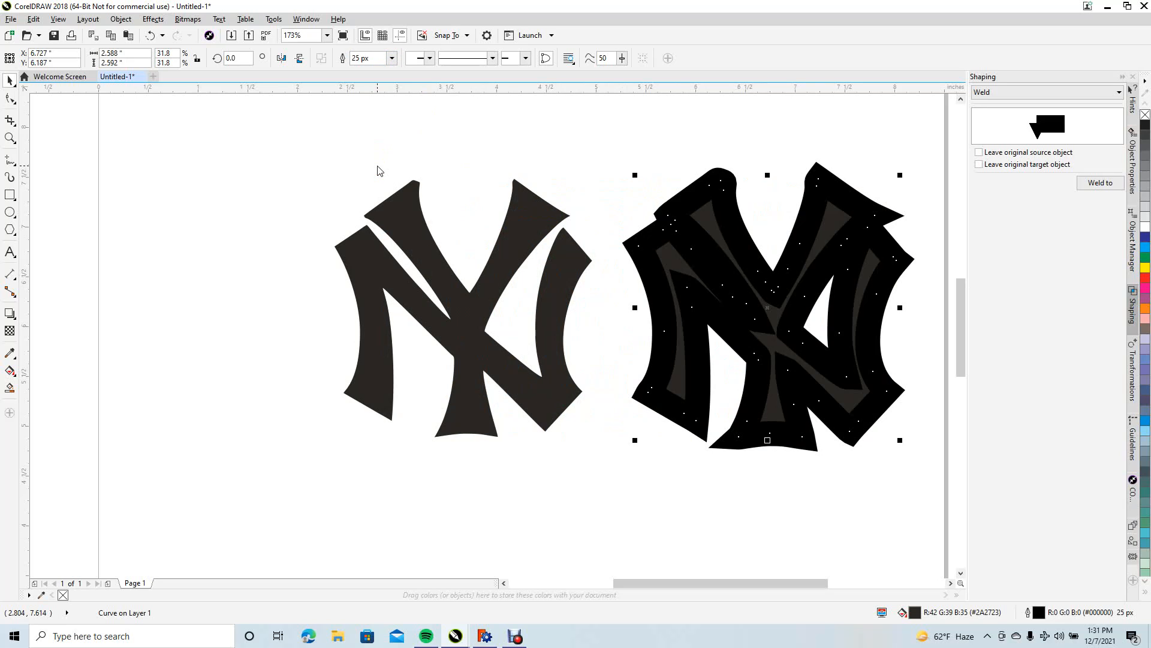
click(122, 20)
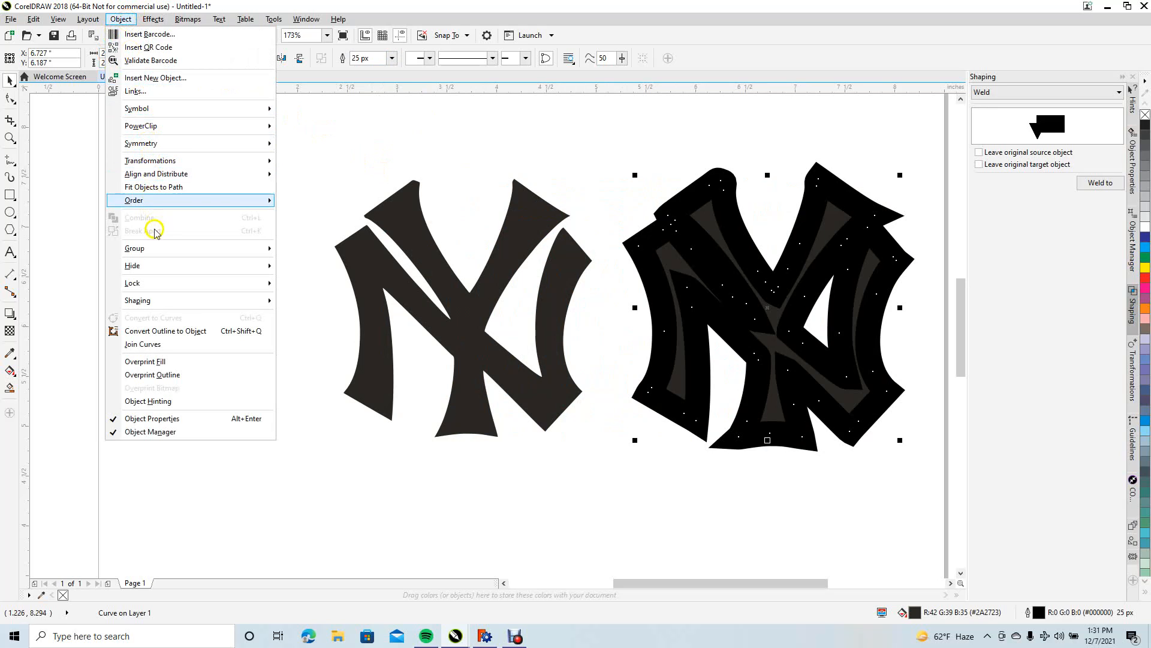
click(188, 332)
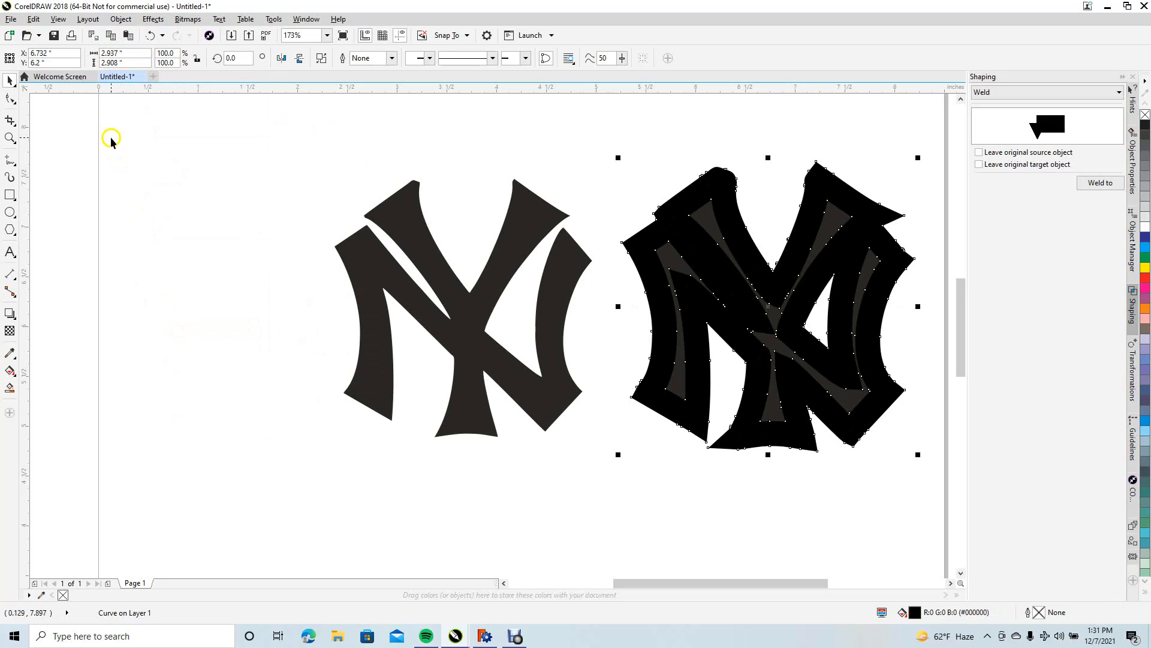
Switch the display to Wireframe and break the converted outline curve apart into separate curves
click(58, 19)
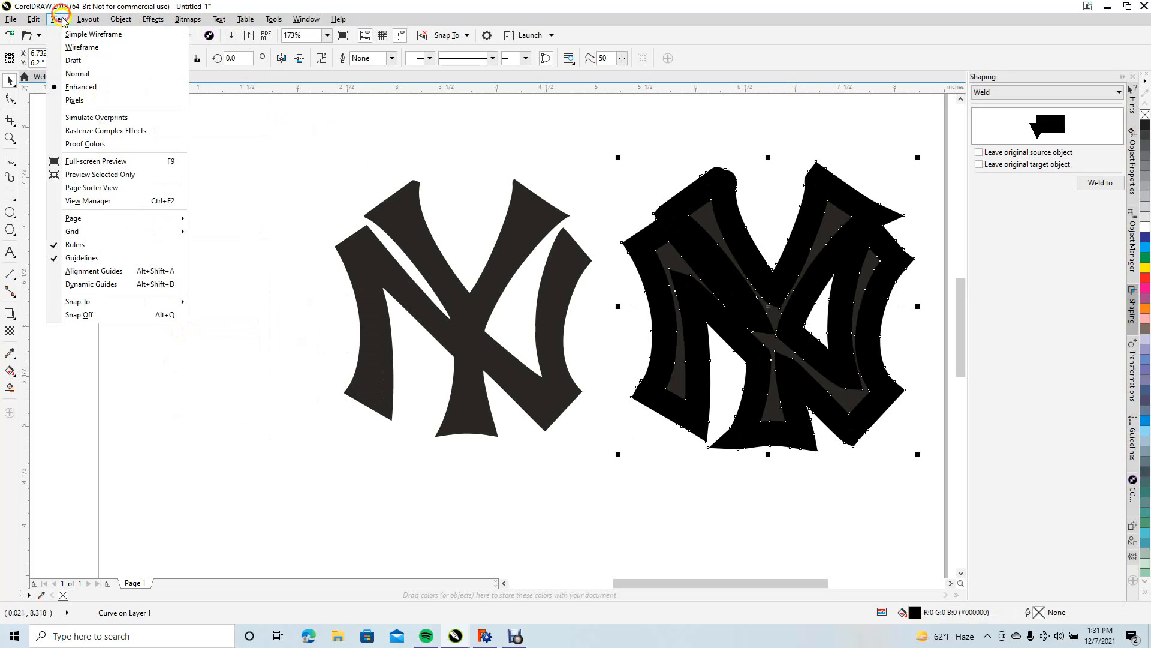
click(93, 48)
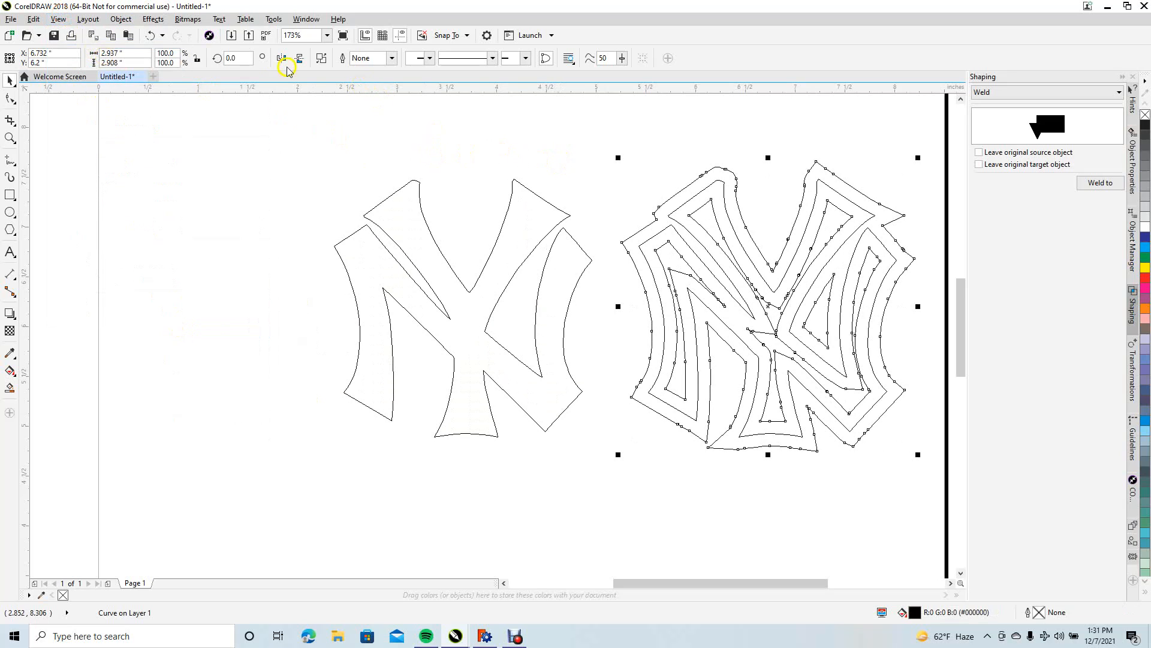
click(120, 20)
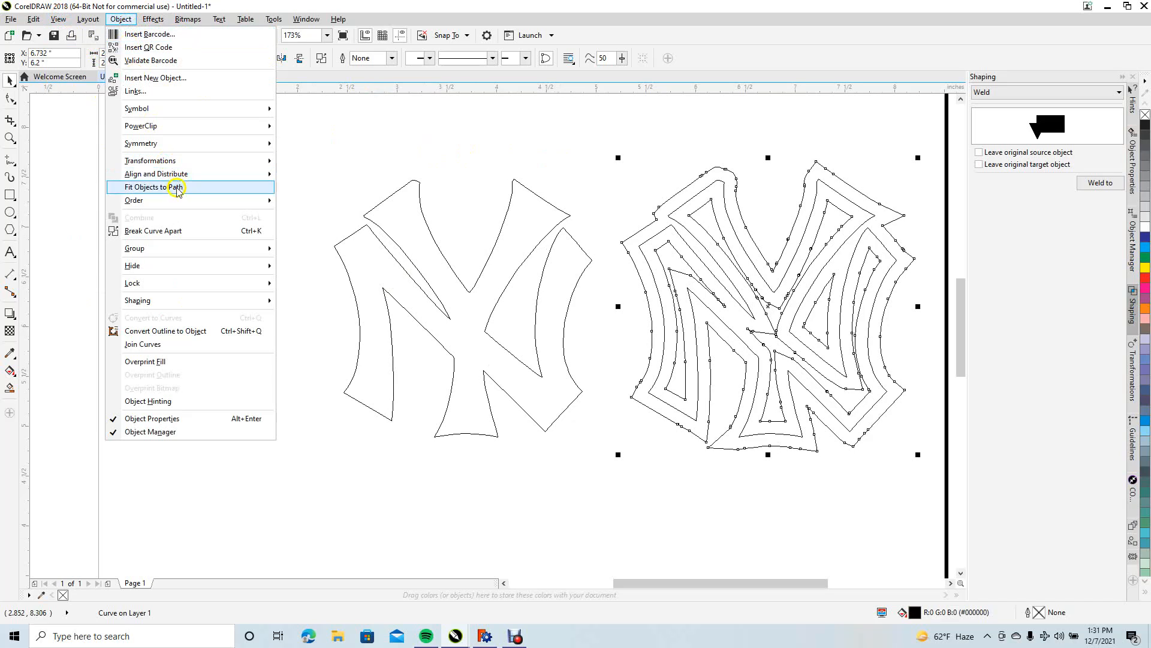
click(184, 231)
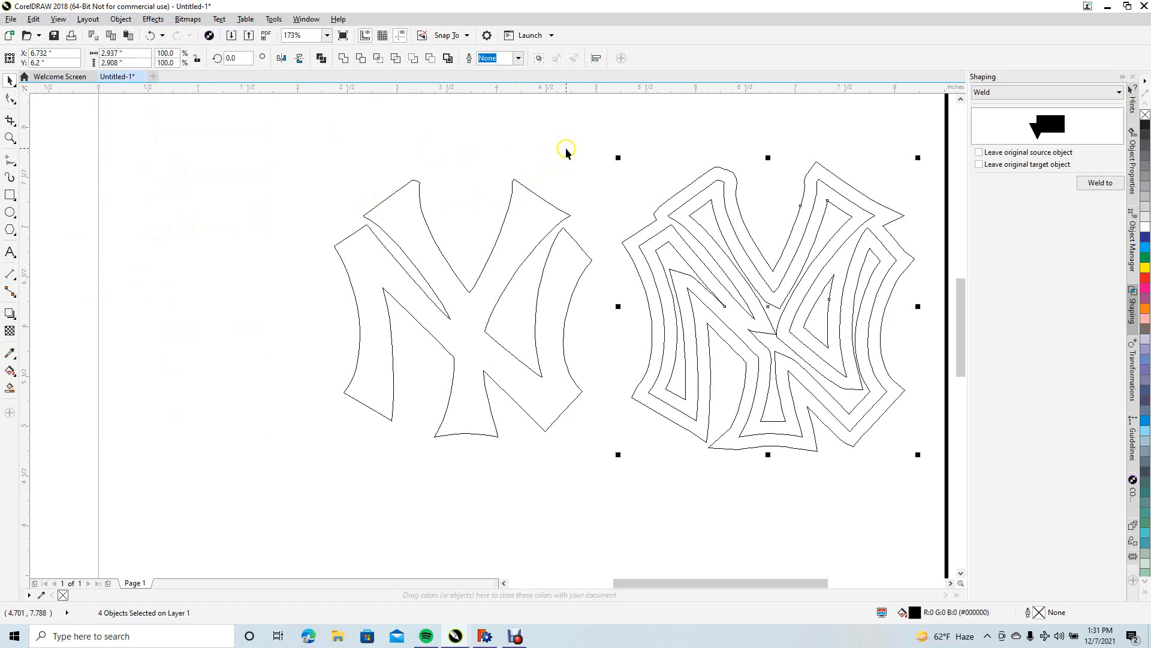
click(566, 148)
Try to move the copy's outer contour over the original logo
click(680, 214)
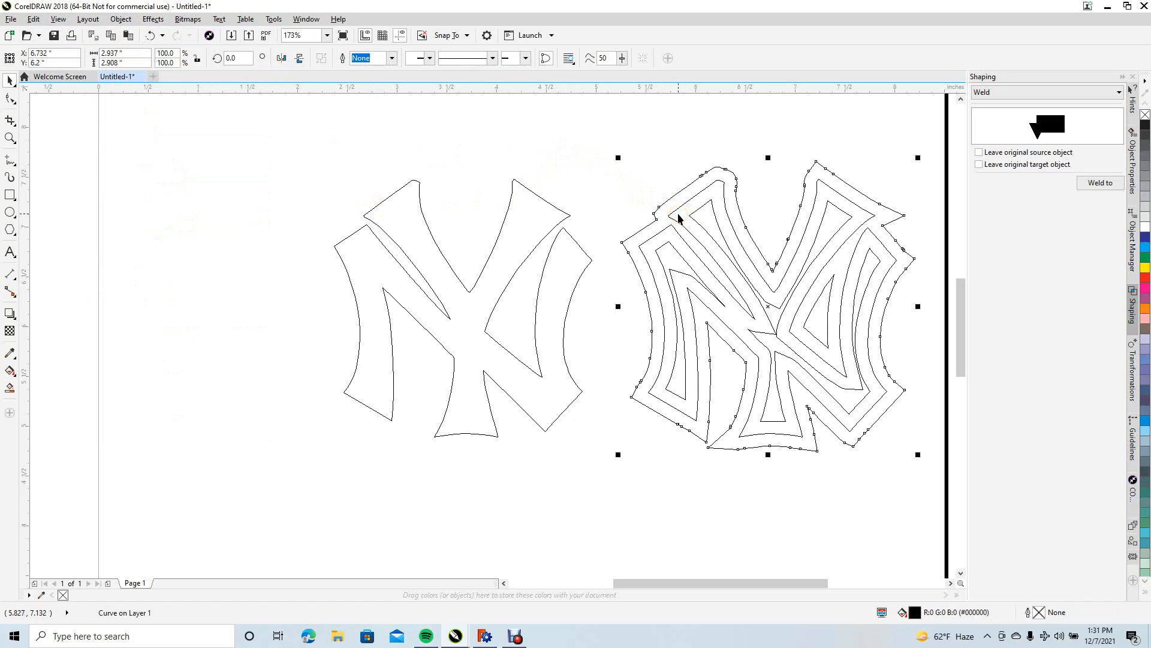
drag(659, 220, 350, 221)
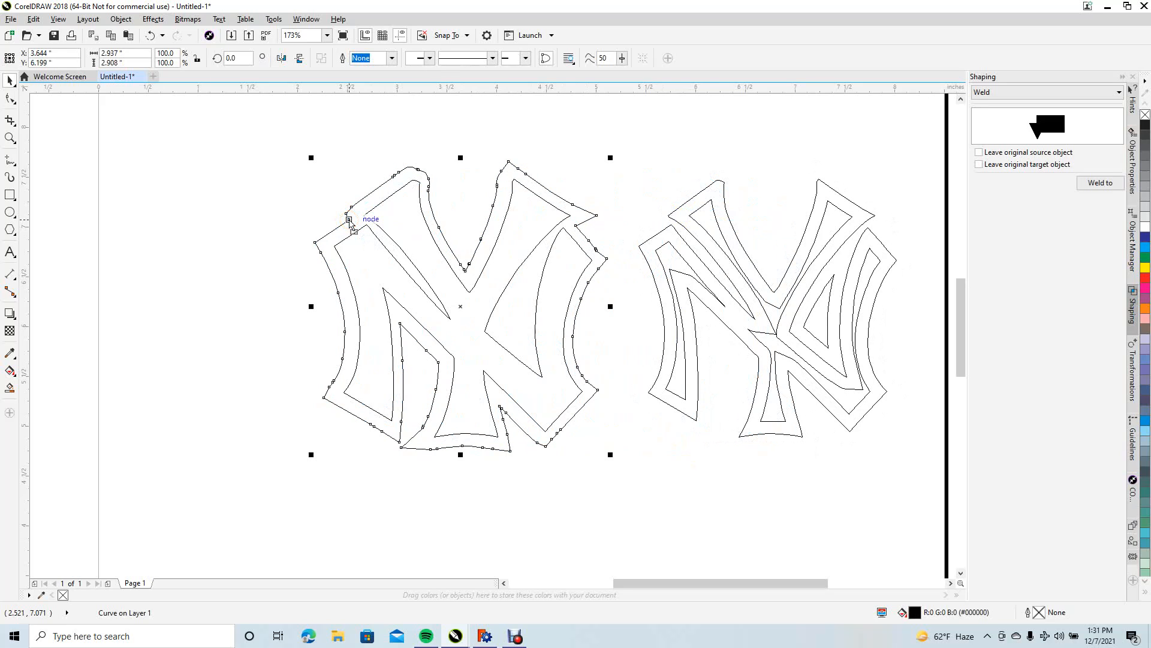
key(ctrl+z)
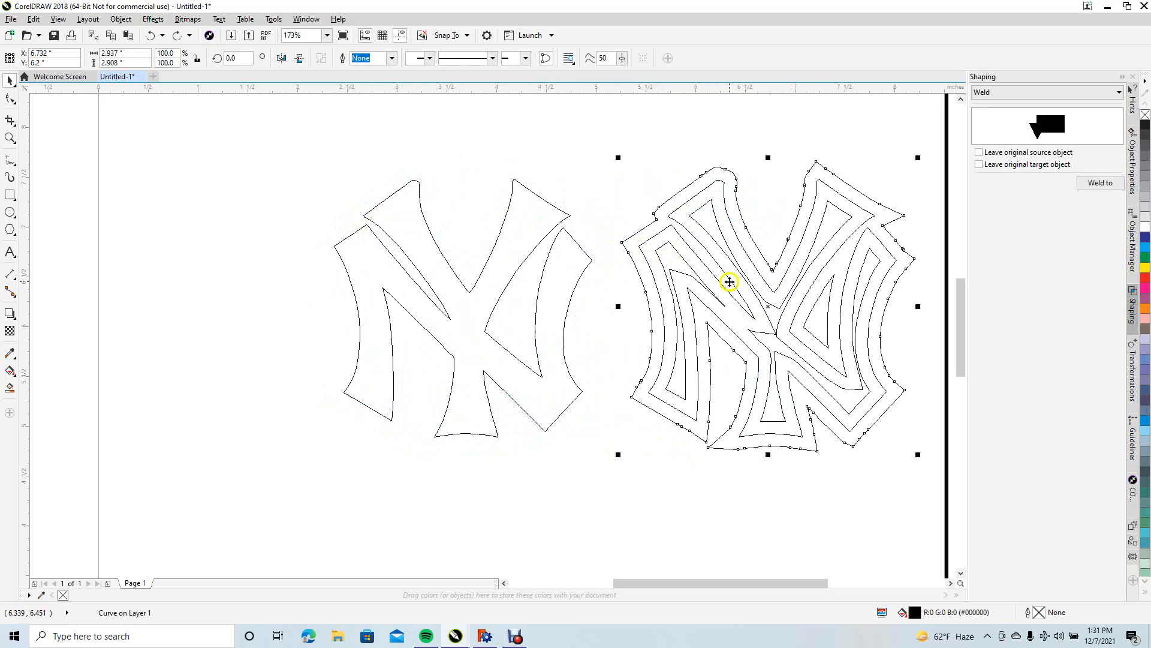
Move the copy's outer contour to the left of the original logo and delete the copy's remaining inner curves
click(768, 304)
drag(768, 305, 185, 339)
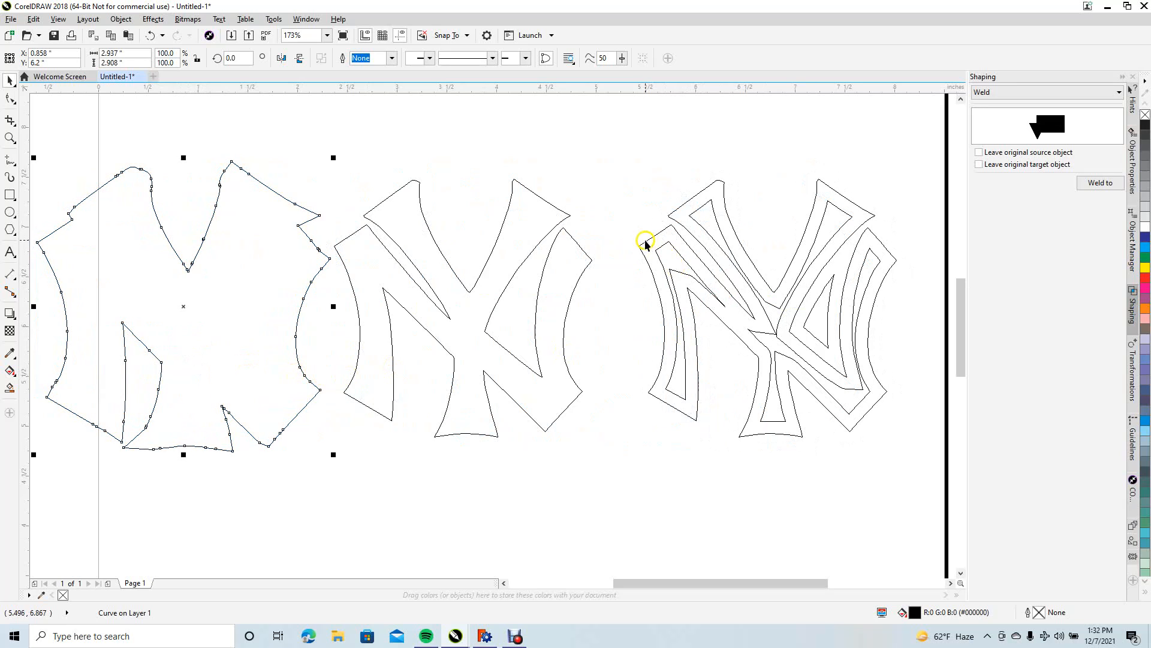
drag(712, 288, 904, 477)
key(Delete)
click(520, 416)
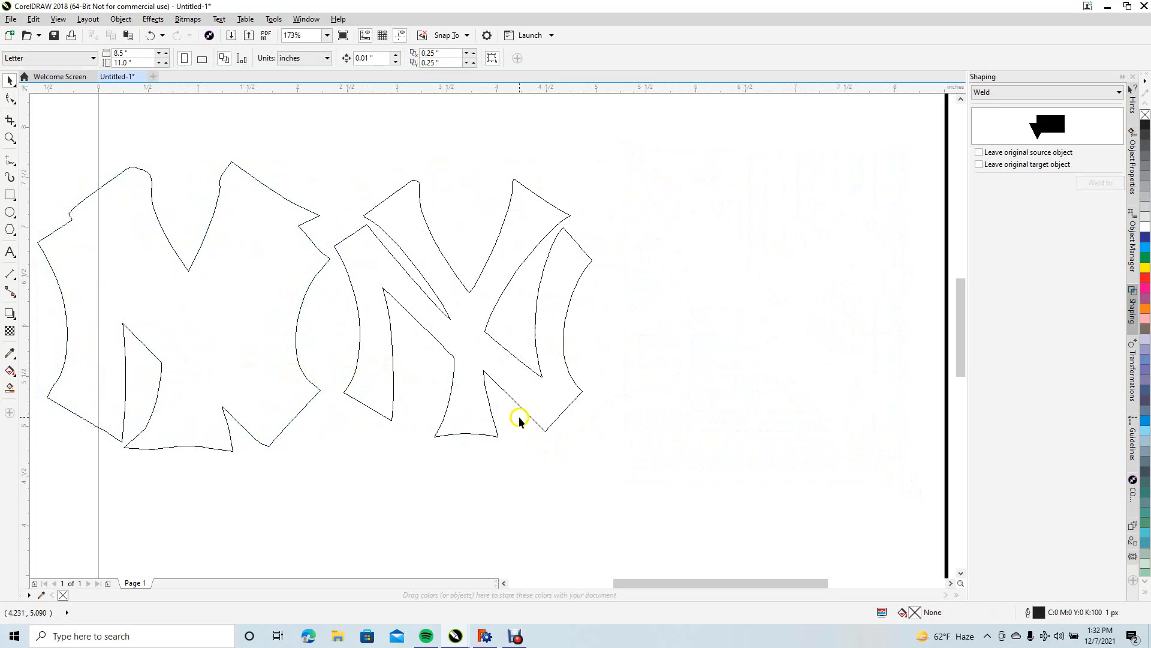
click(216, 304)
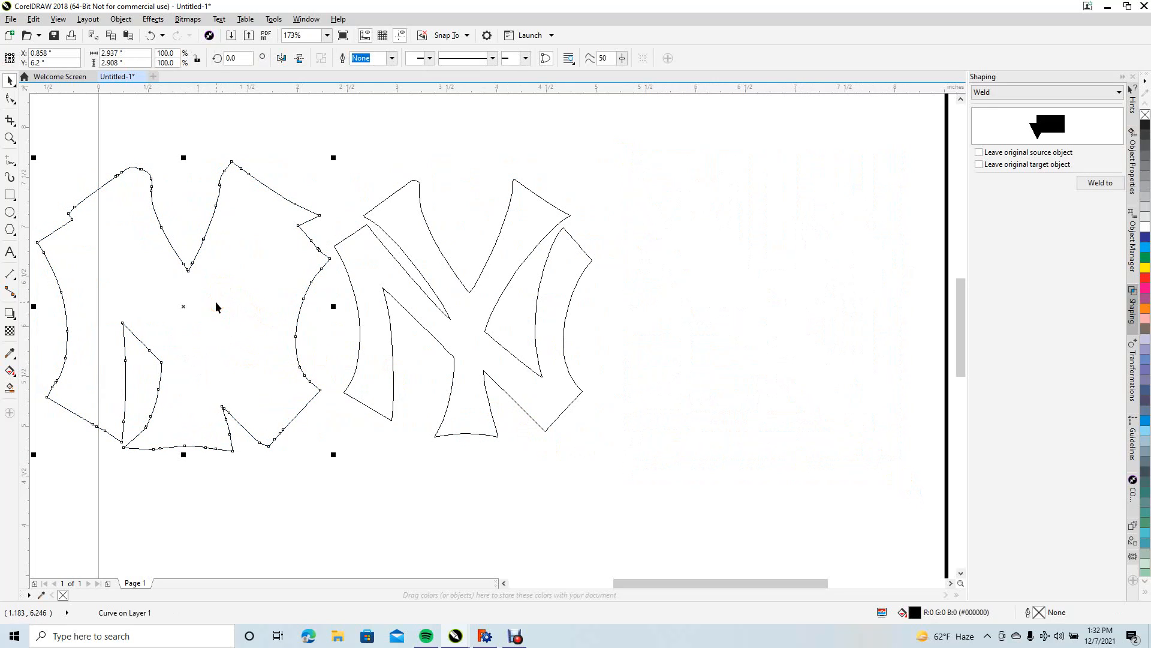
click(396, 471)
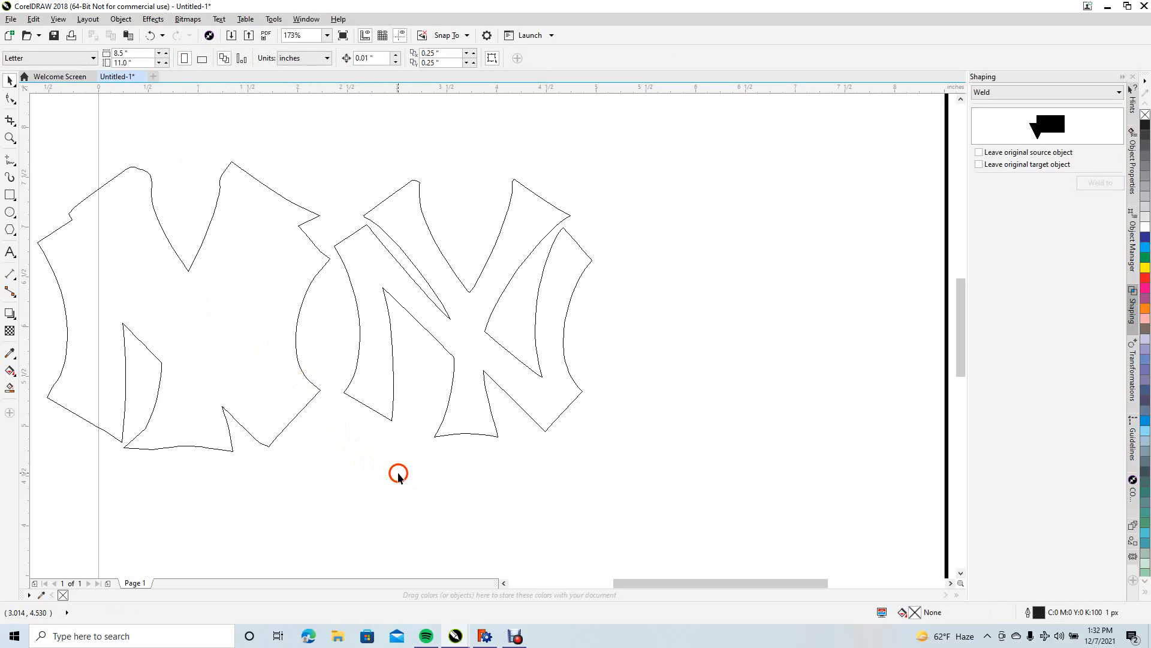
Draw a closed straight-edged shape, about 1.0 by 1.3 inches, over the V-shaped notch at the top of the left contour
mouse_move(11, 163)
mouse_down()
mouse_move(26, 161)
mouse_move(58, 193)
mouse_up()
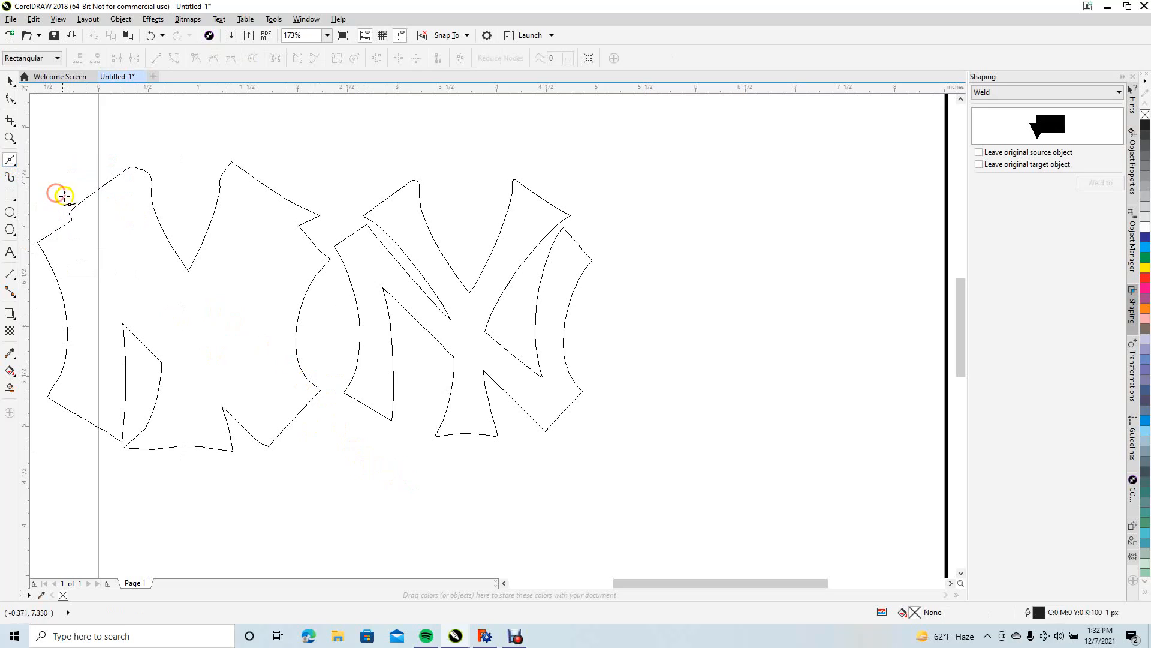
click(131, 166)
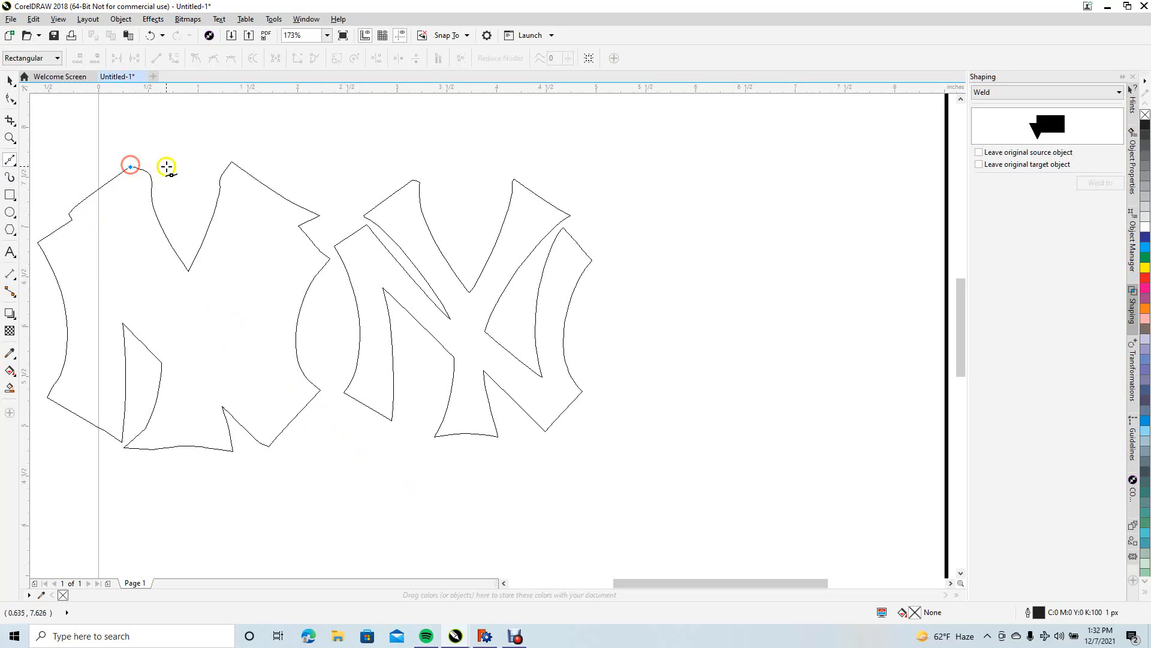
click(231, 162)
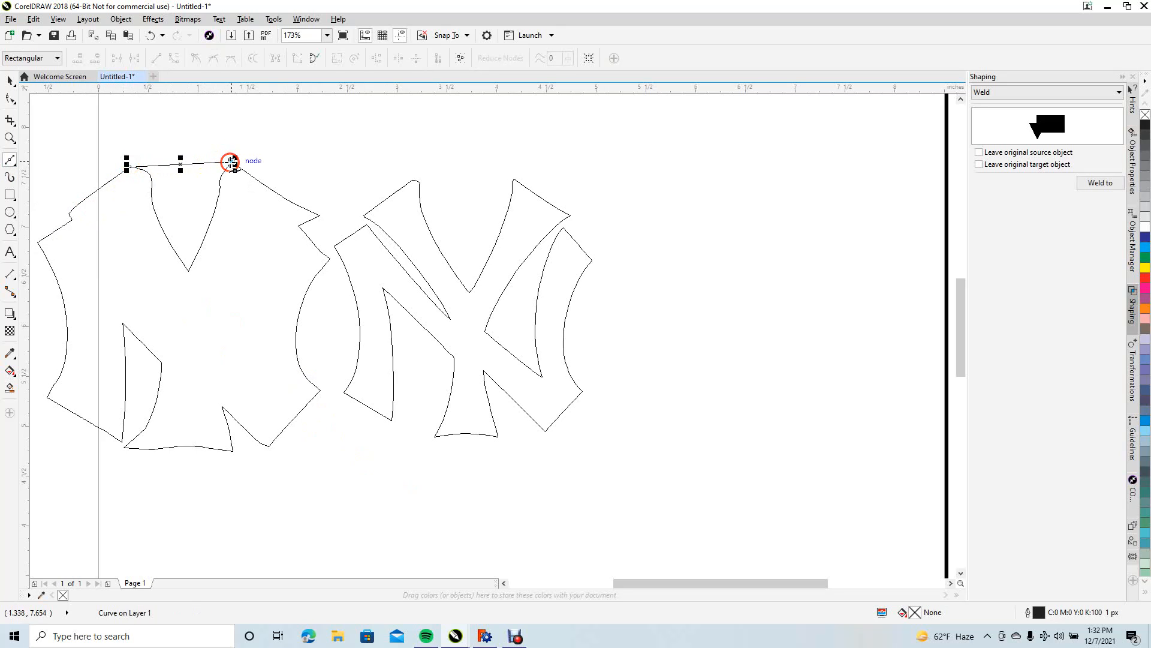
click(229, 276)
click(186, 295)
click(155, 249)
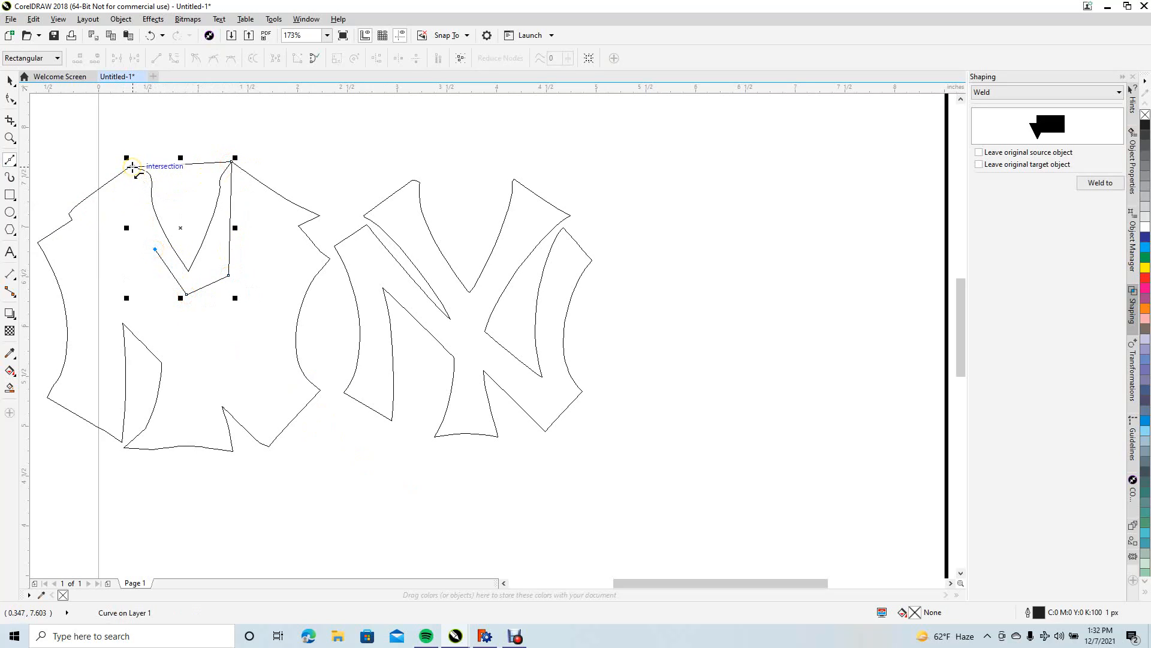
click(131, 167)
Weld the shape over the V-shaped notch to the left contour
click(12, 87)
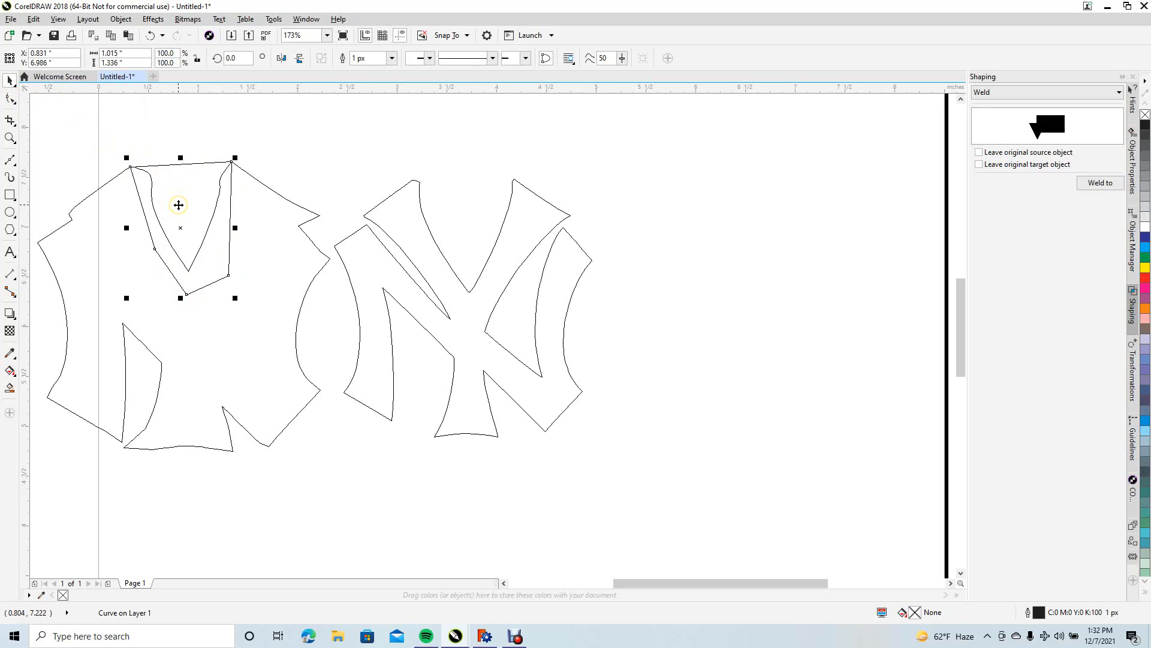
click(1095, 182)
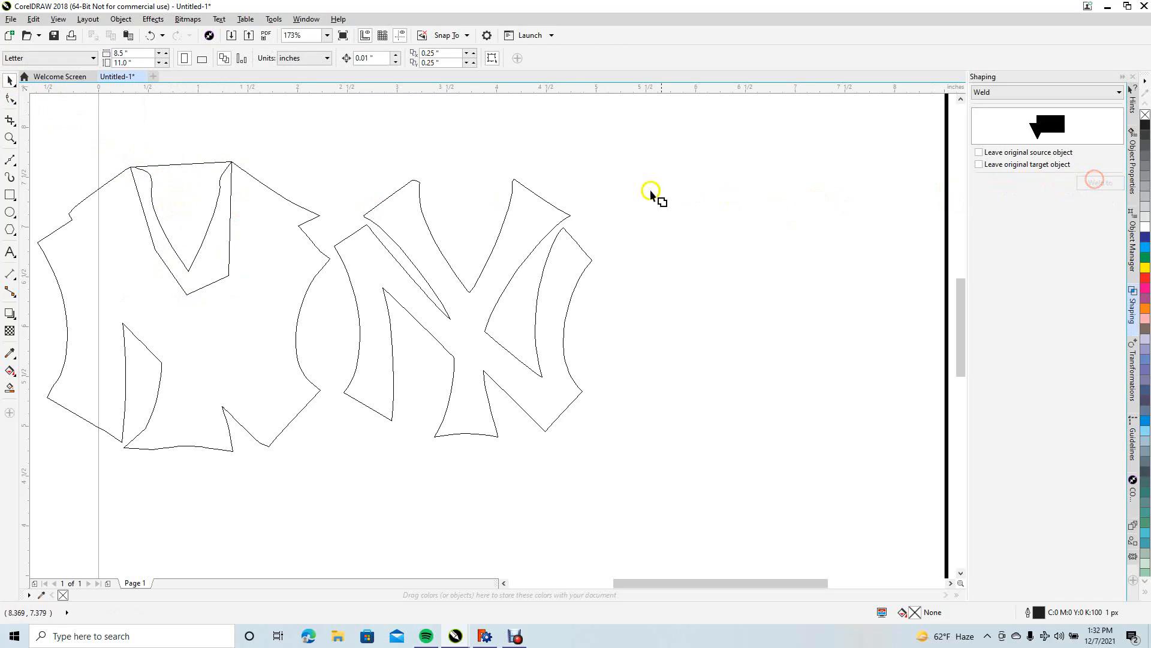
click(262, 266)
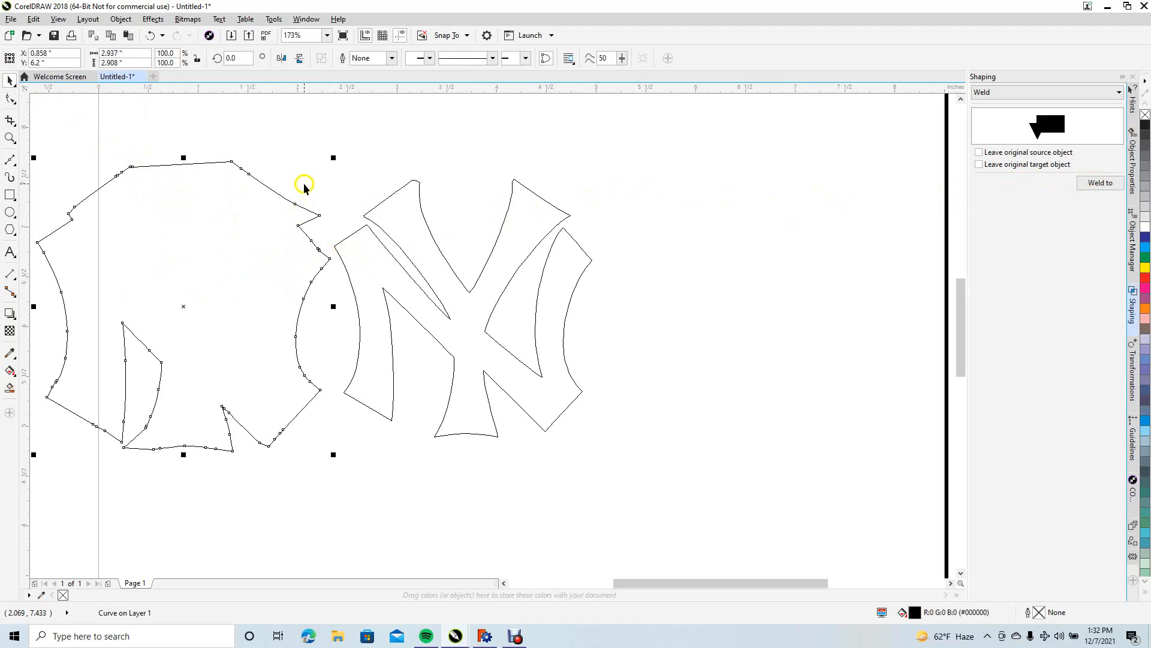
click(281, 161)
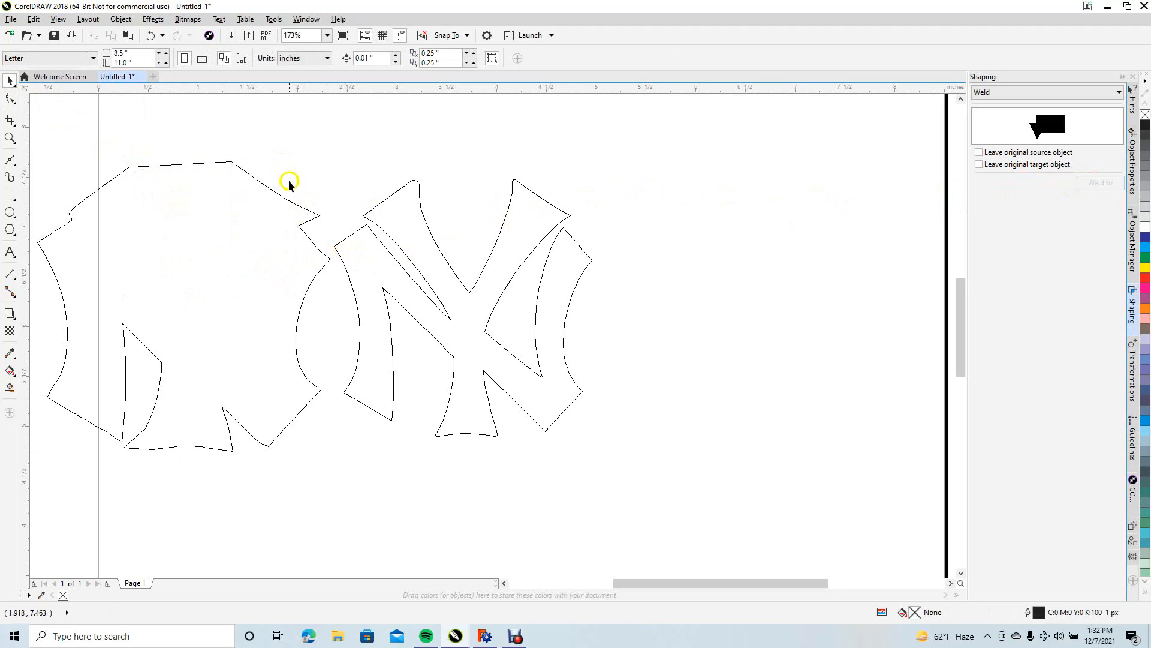
Draw a closed straight-edged shape covering the small notch on the left contour's upper-left edge
click(10, 161)
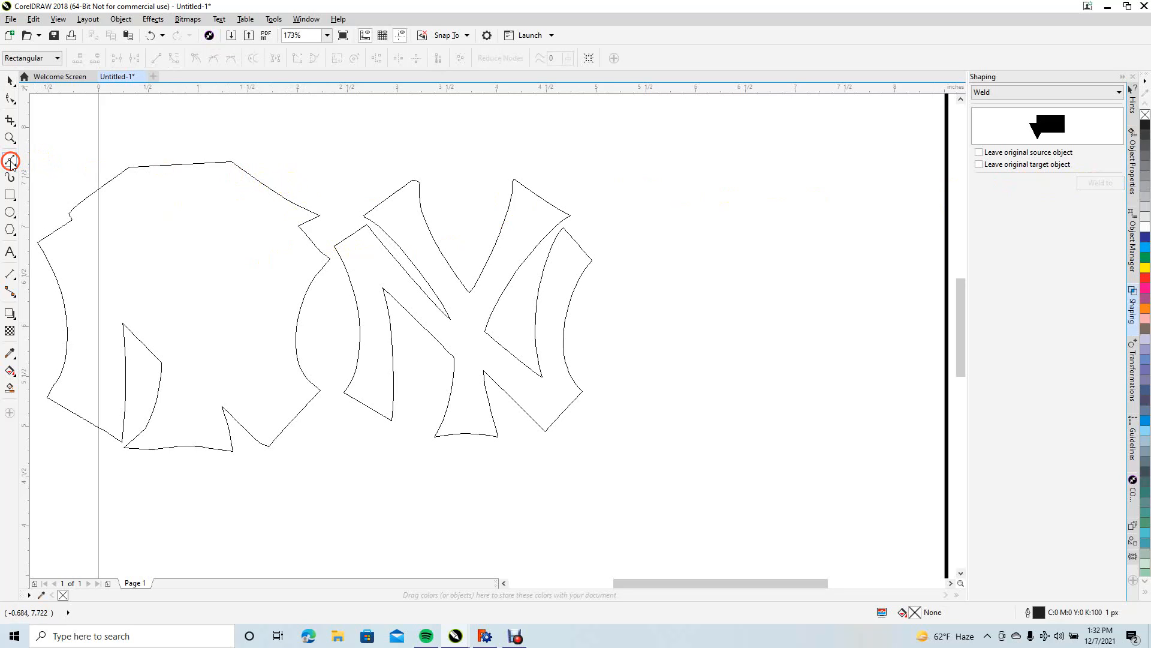
mouse_move(56, 235)
mouse_down()
mouse_move(69, 214)
mouse_move(38, 226)
mouse_move(37, 242)
mouse_up()
click(63, 259)
click(113, 225)
click(94, 205)
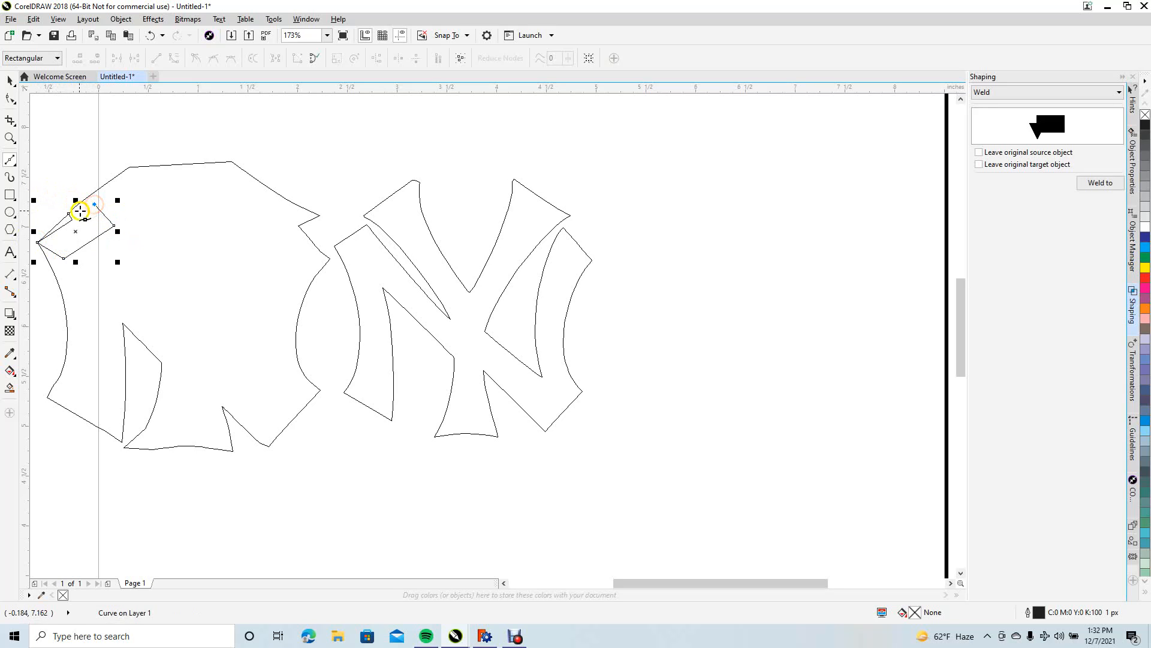
click(69, 214)
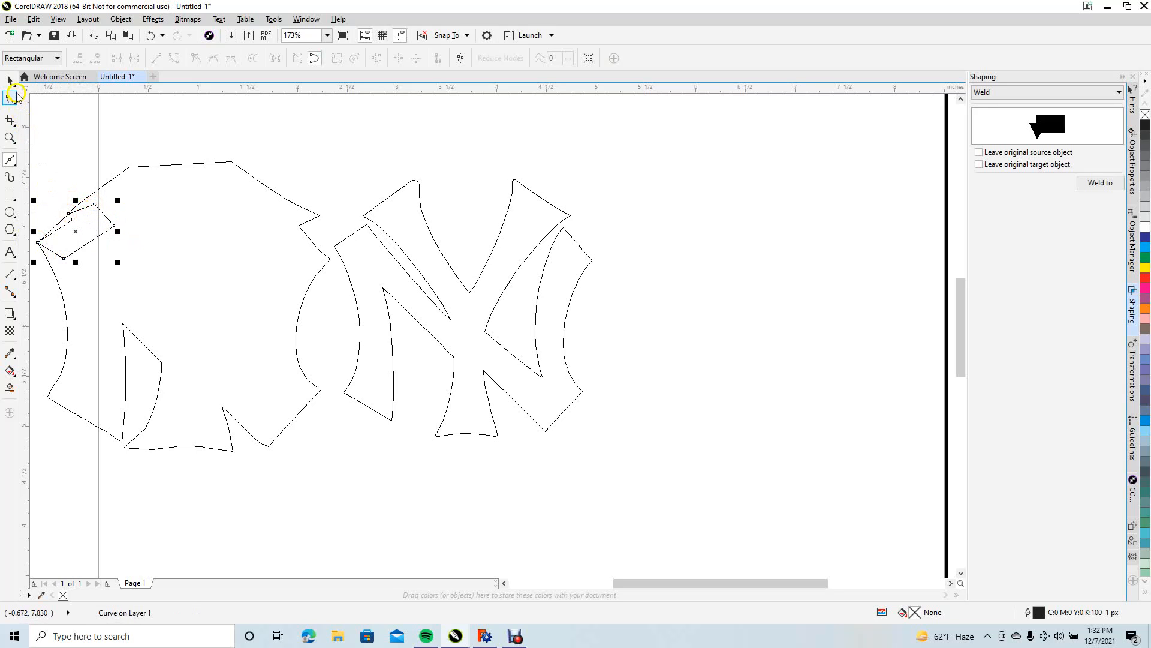
Weld the upper-left patch shape to the left contour
click(10, 81)
click(1099, 182)
click(243, 234)
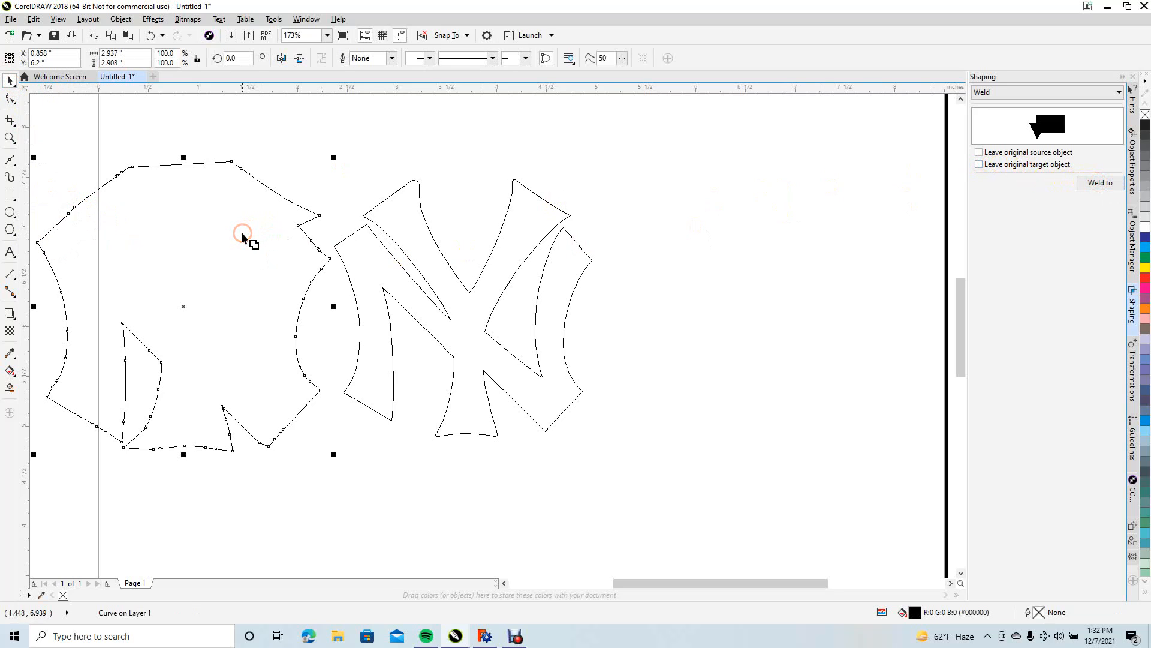
click(384, 161)
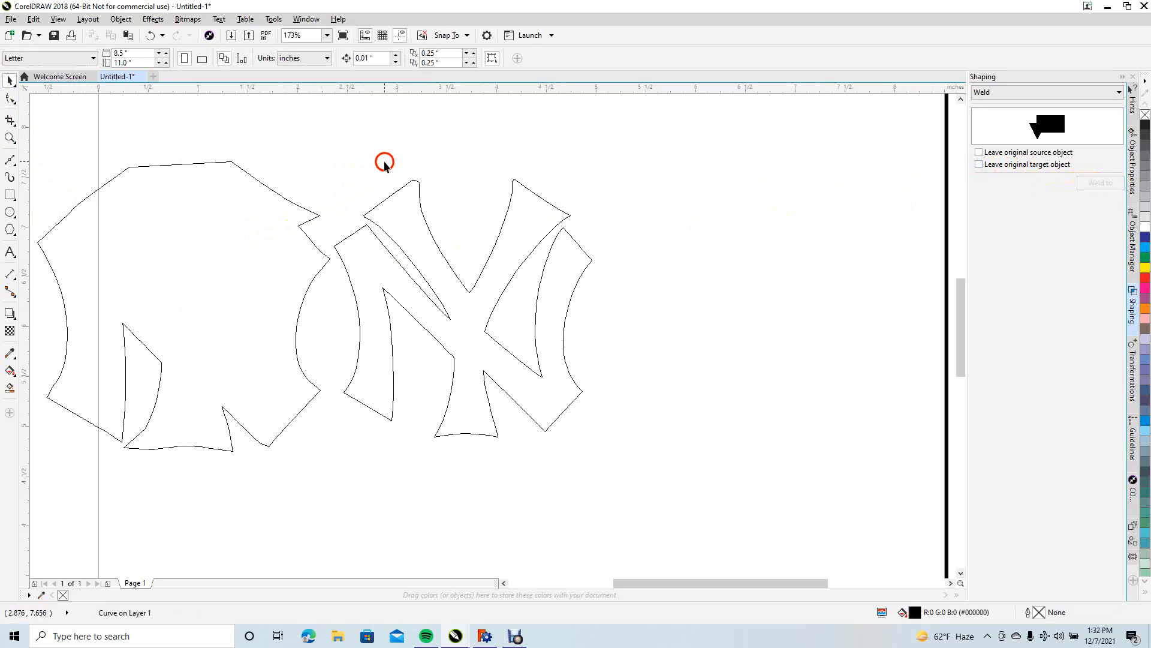
Draw a closed four-sided shape covering the notch on the left contour's upper-right edge
click(11, 157)
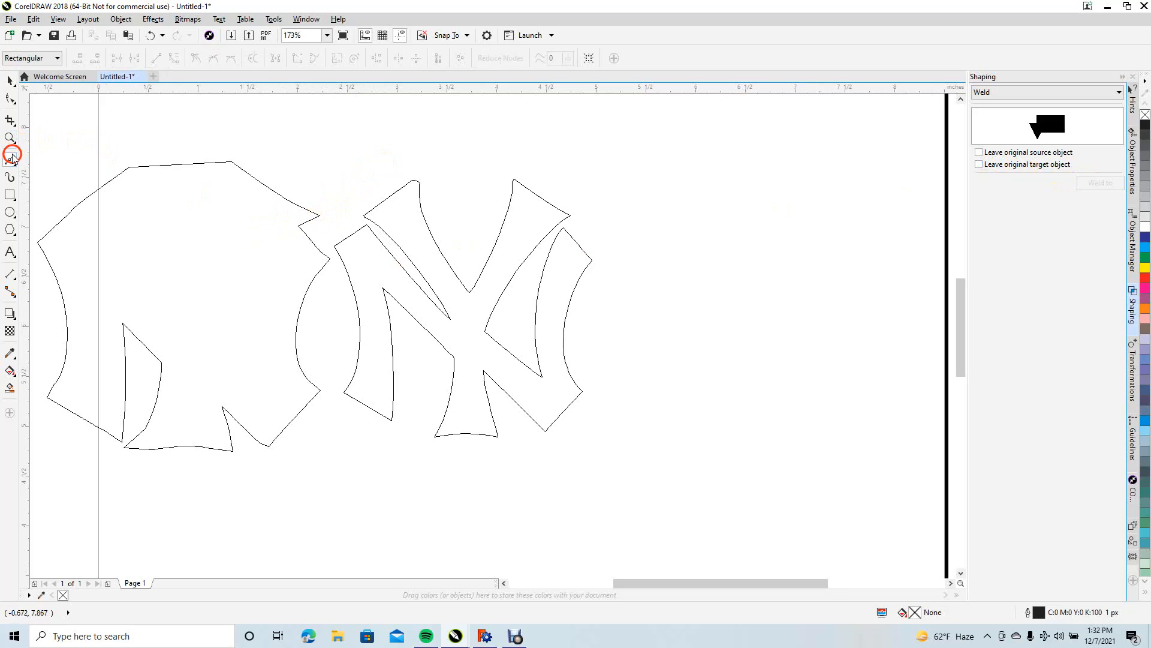
click(320, 215)
click(331, 258)
click(275, 257)
click(253, 211)
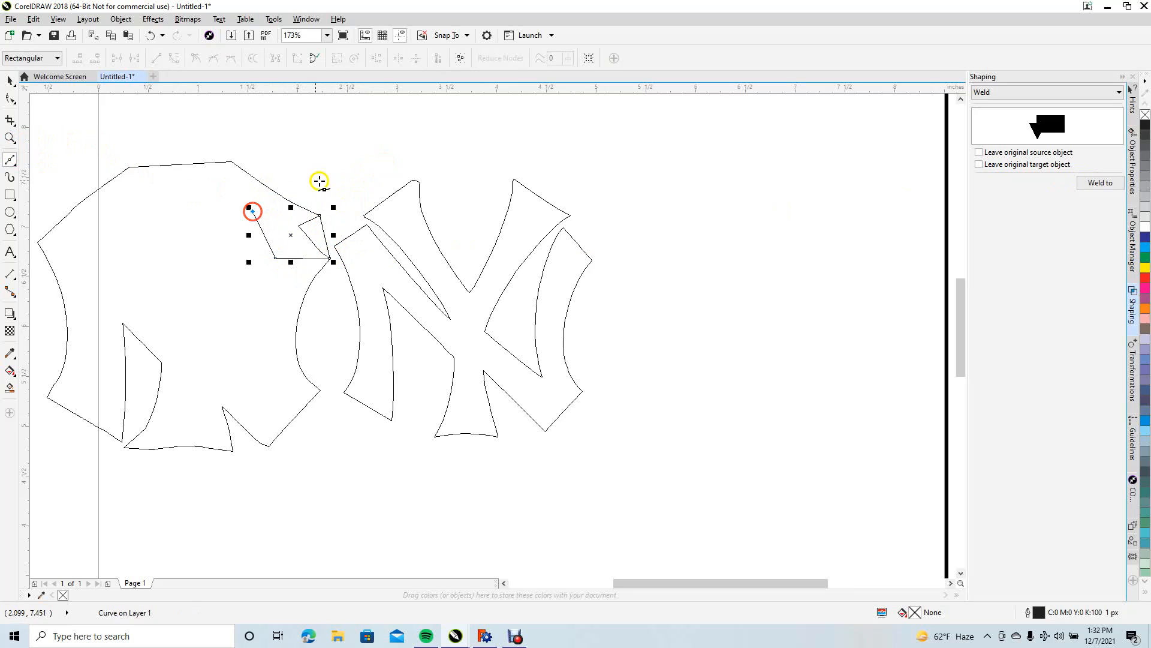
click(318, 215)
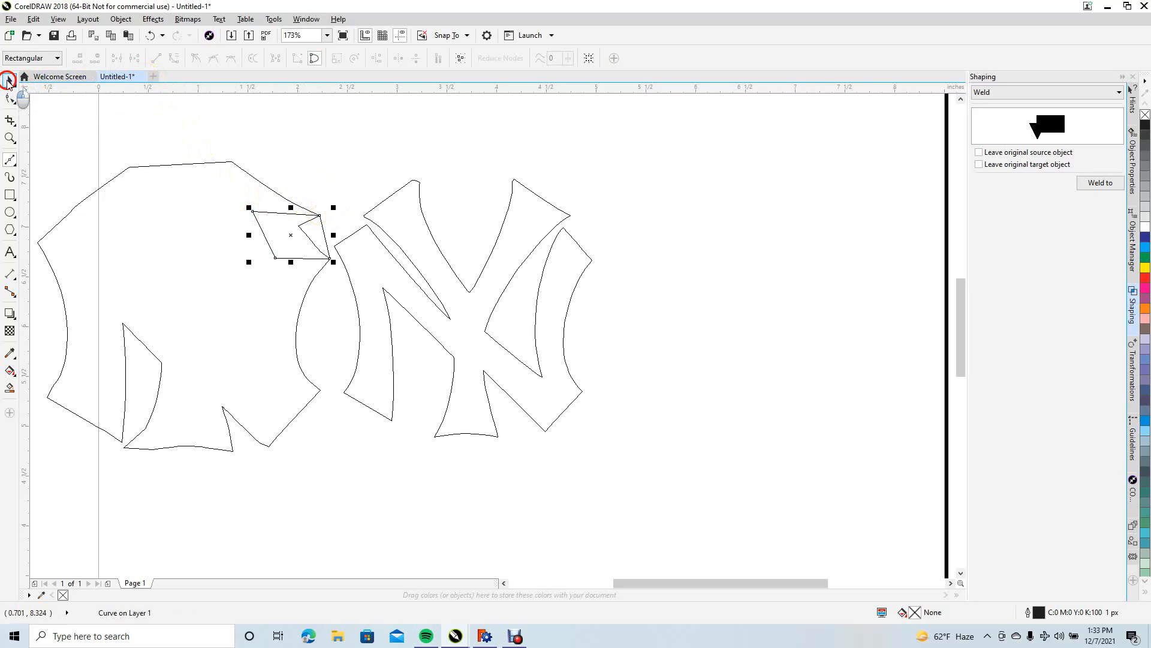
Weld the upper-right patch shape to the left contour
click(8, 80)
click(1094, 183)
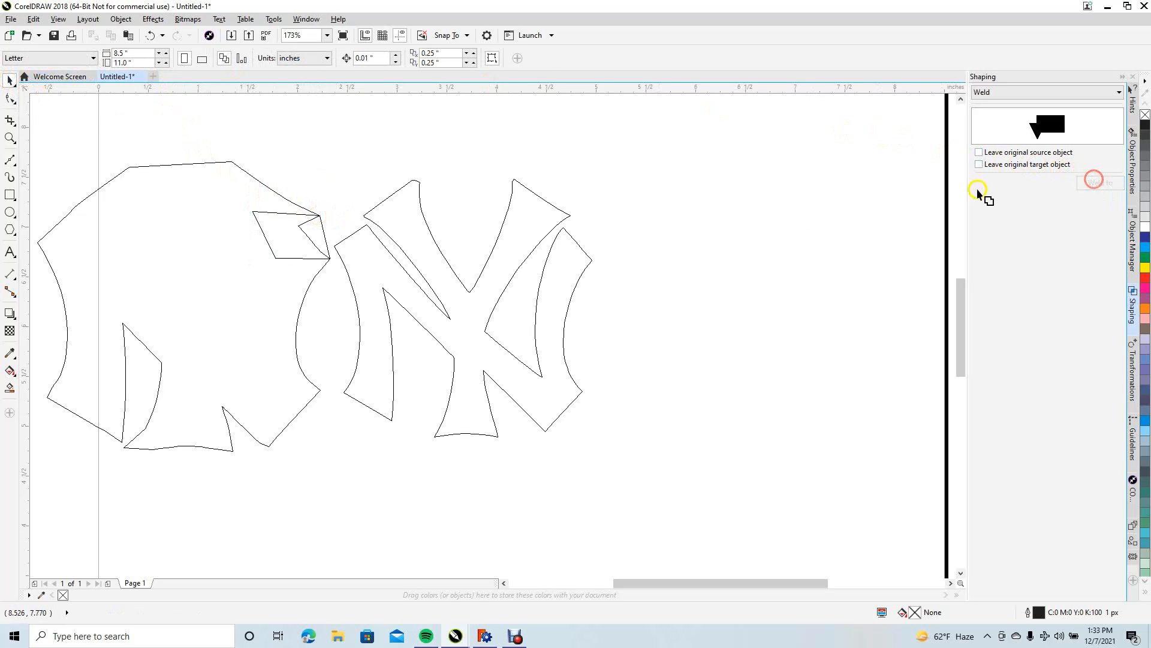
click(260, 314)
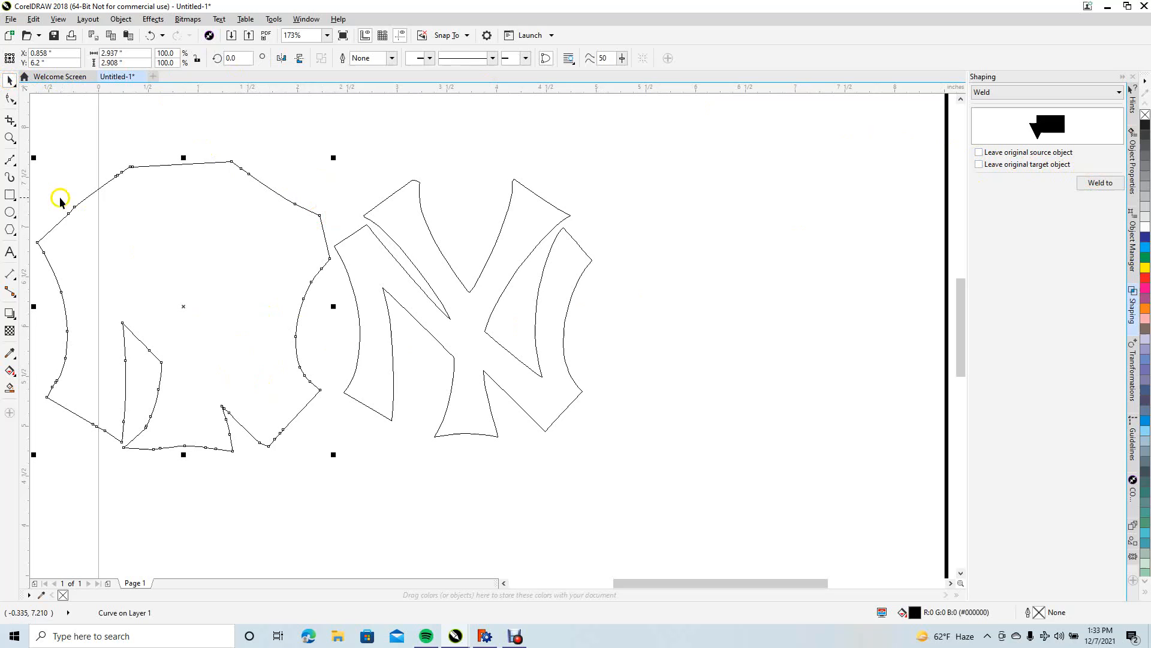
Try to draw one closed shape, about 2.3 by 1.6 inches, over both notches along the left contour's lower edge
click(10, 160)
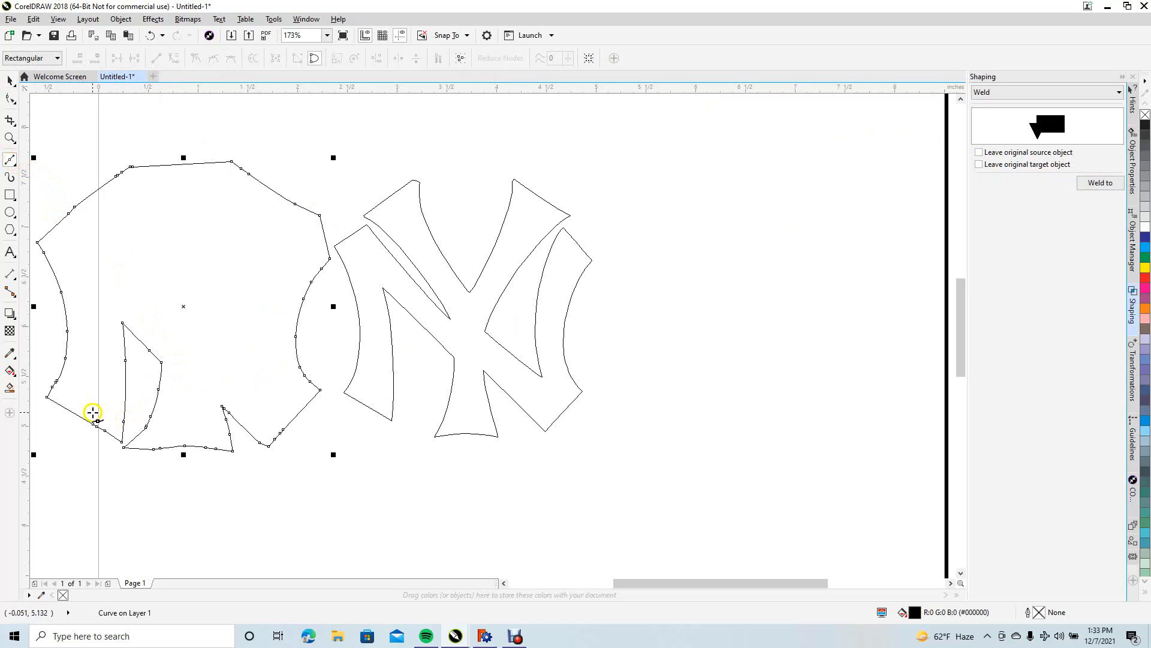
click(47, 398)
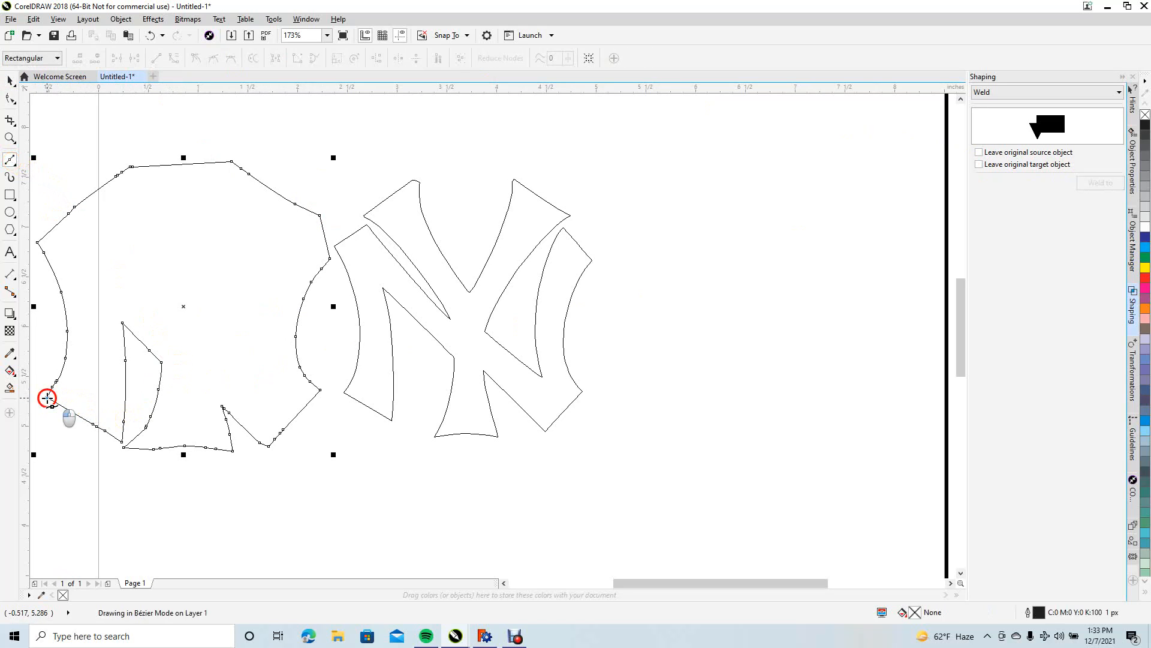
shift+click(123, 447)
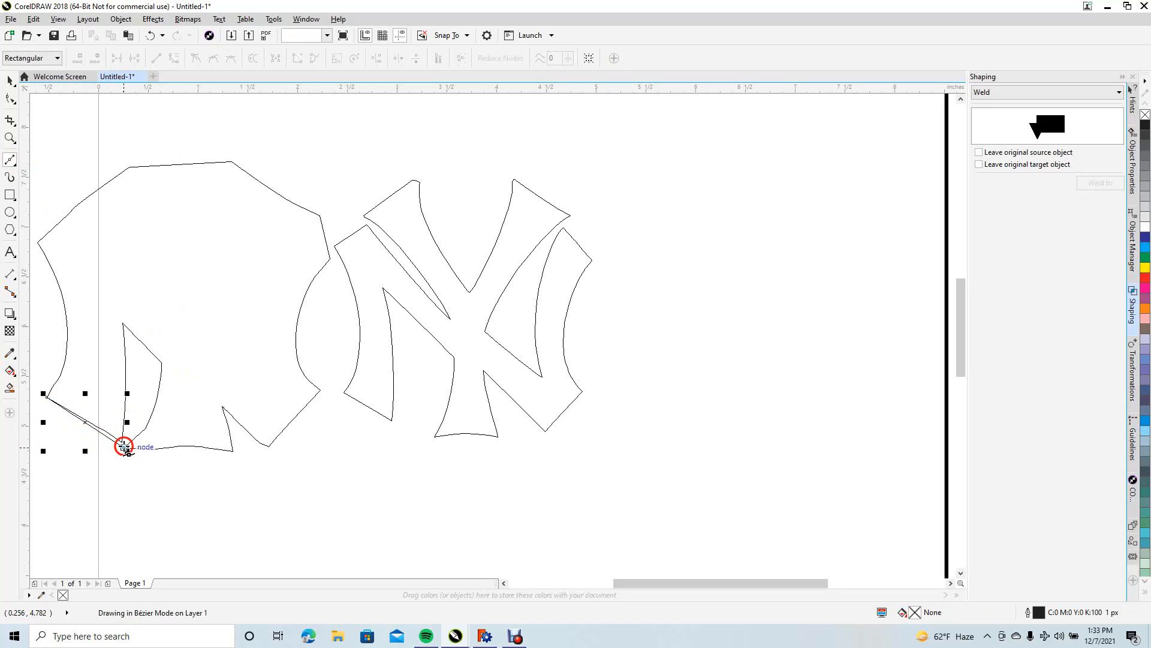
shift+click(233, 451)
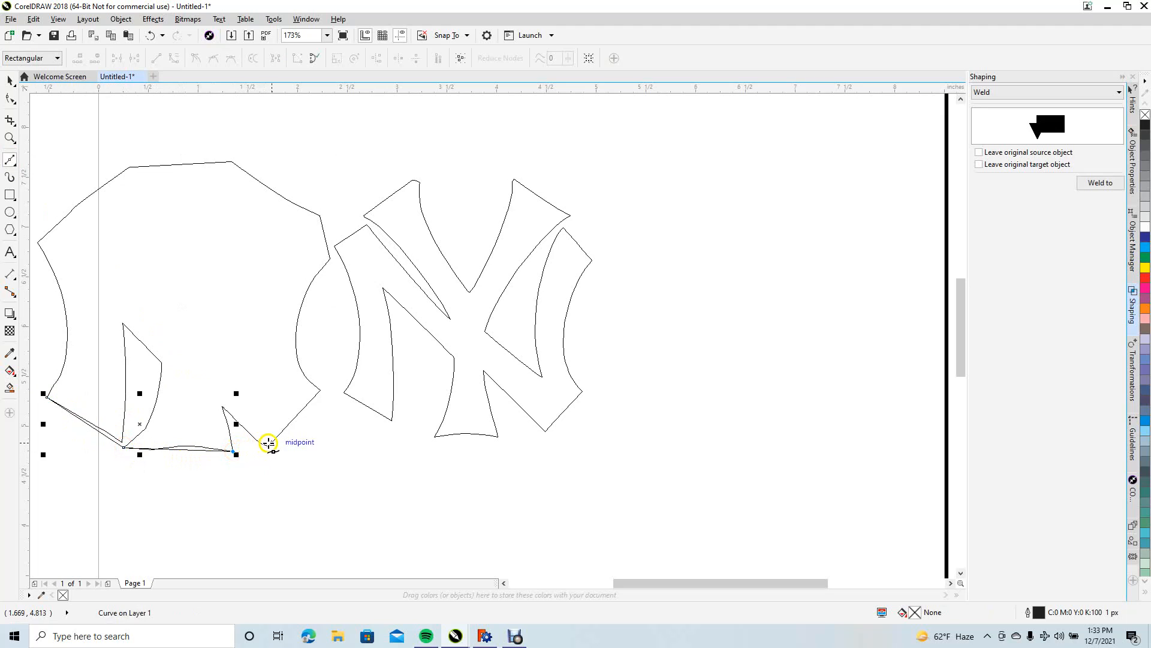
click(270, 444)
click(220, 327)
click(142, 292)
click(102, 323)
click(100, 379)
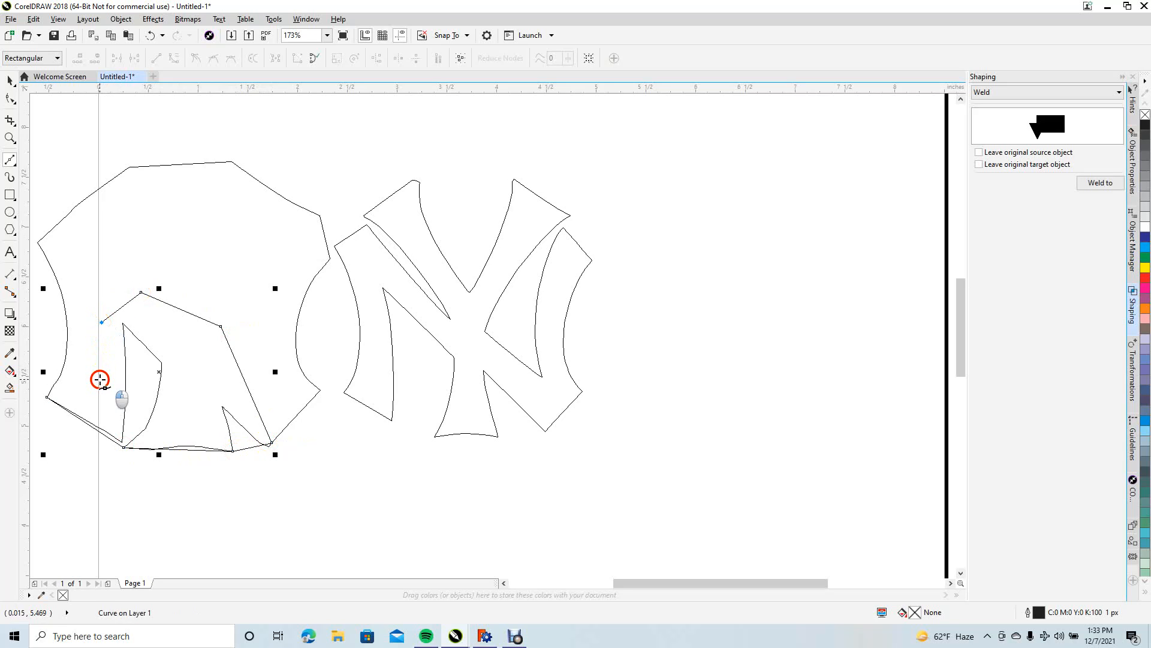
click(49, 392)
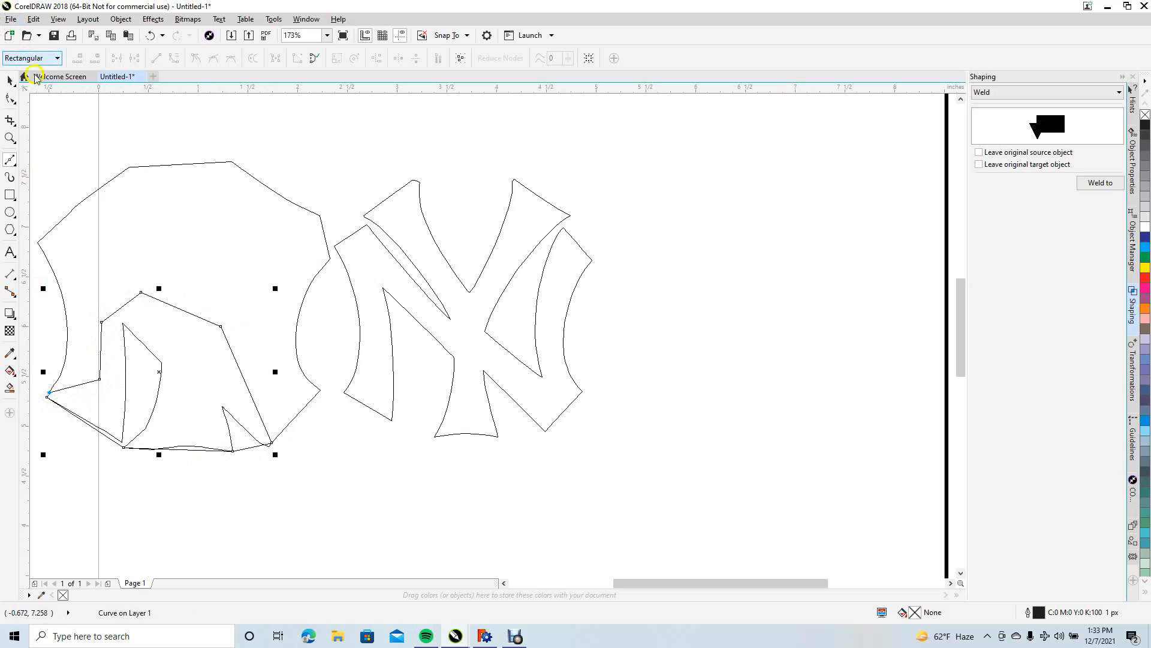
Try to weld the large lower patch to the left contour, and undo the attempt together with the patch
click(10, 80)
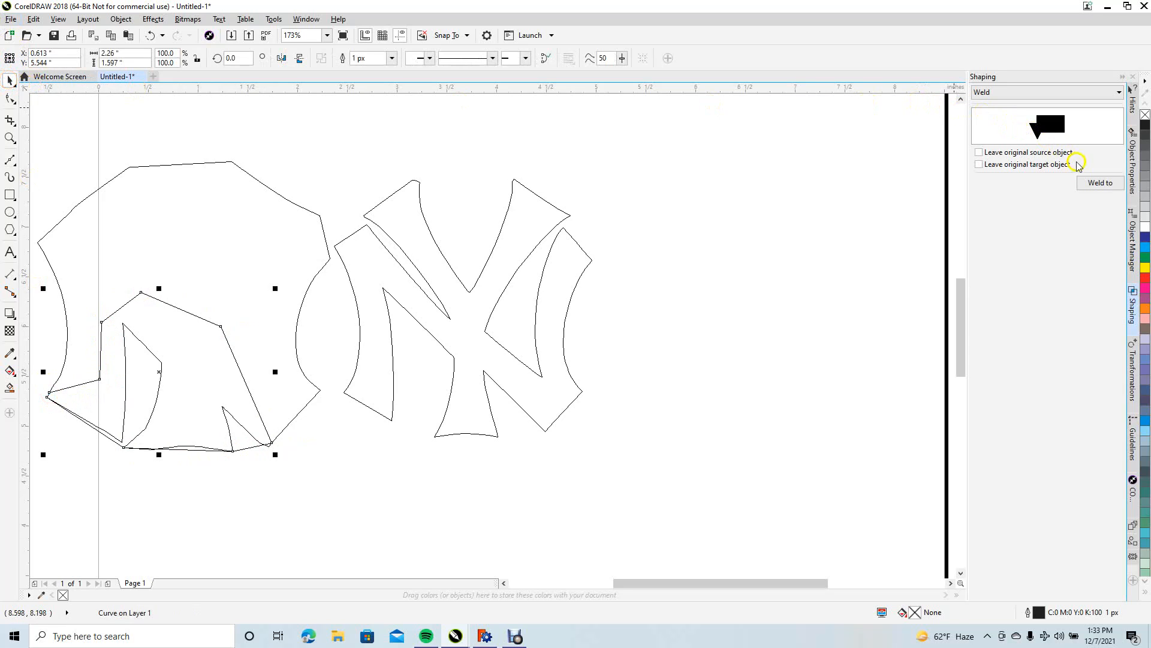
click(1099, 182)
click(237, 230)
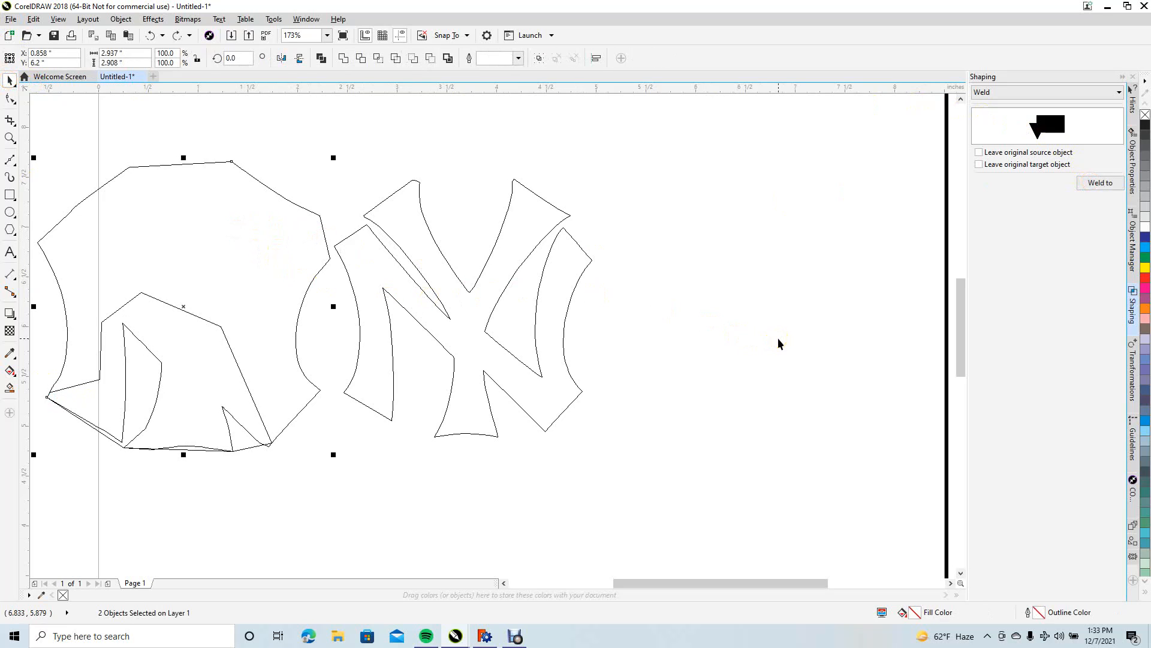
click(321, 511)
click(200, 395)
key(ctrl+z)
key(ctrl+z)
key(Escape)
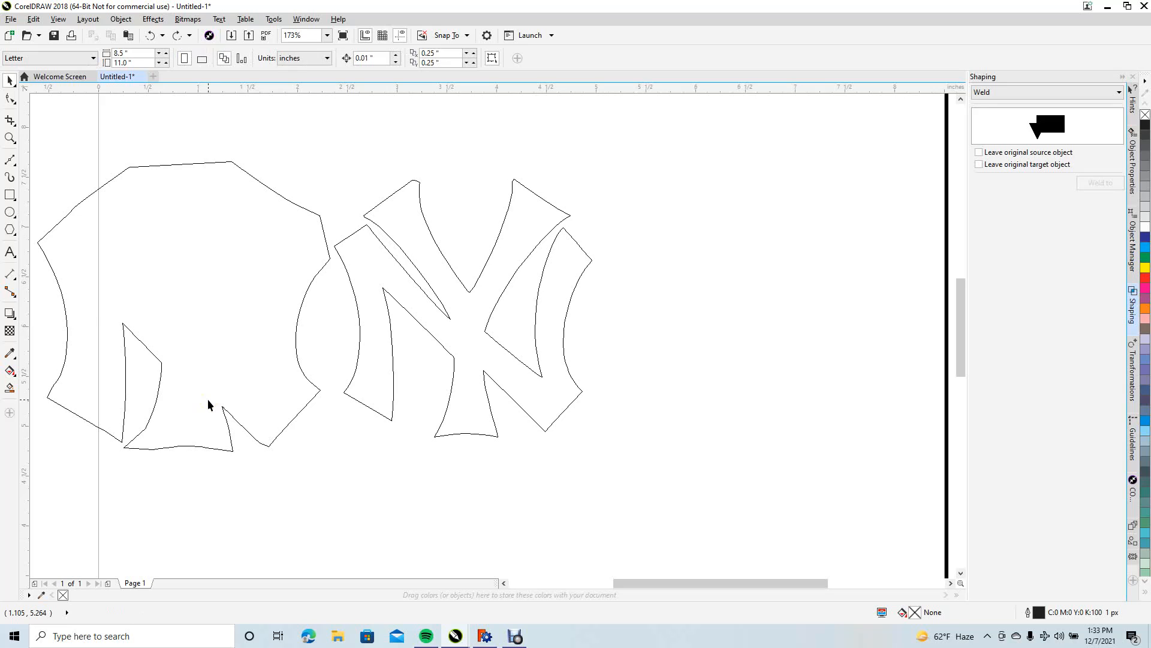
Draw a closed shape, about 1.4 by 1.5 inches, around only the lower-left notch of the left contour
click(12, 160)
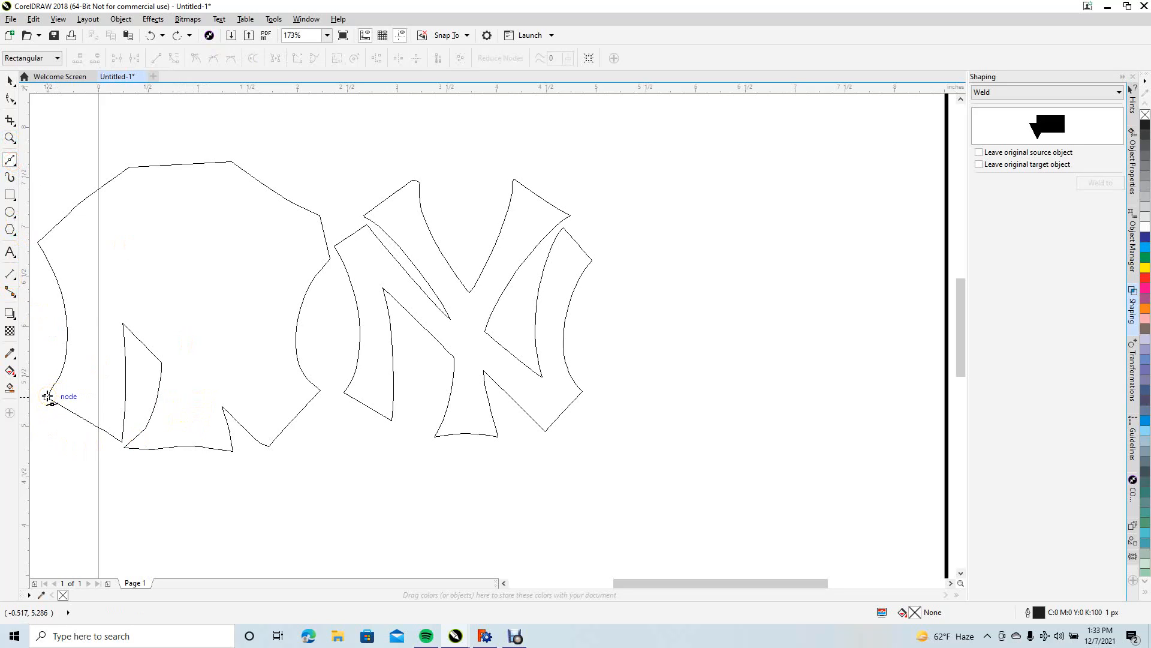
click(47, 396)
click(128, 446)
click(191, 409)
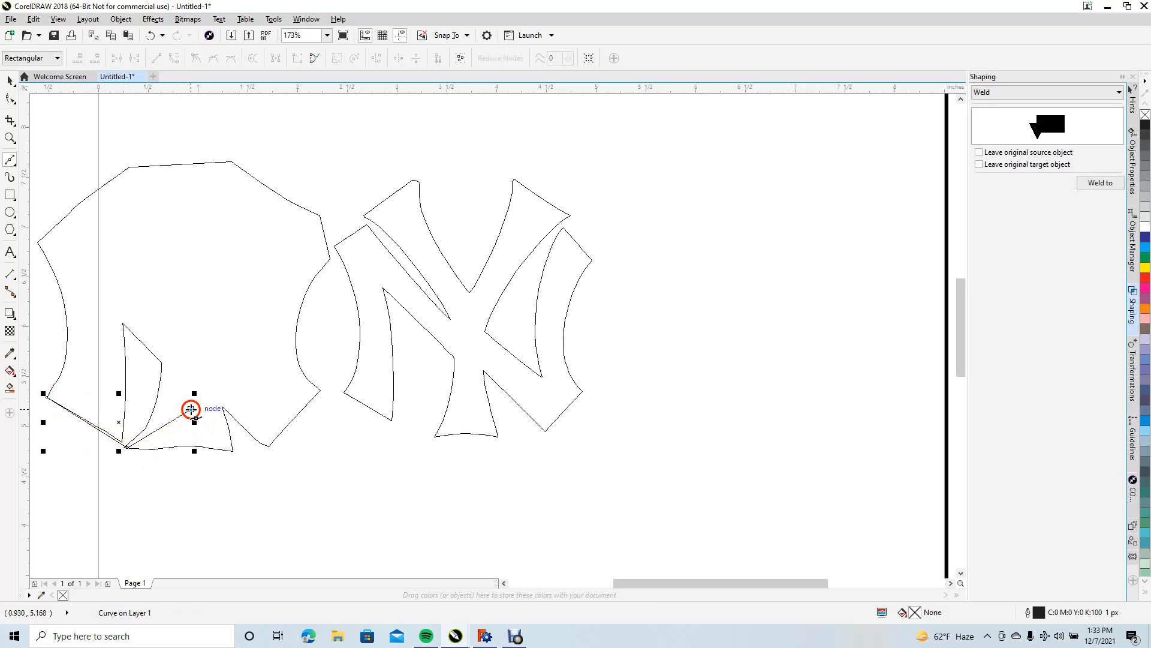
click(190, 317)
click(108, 294)
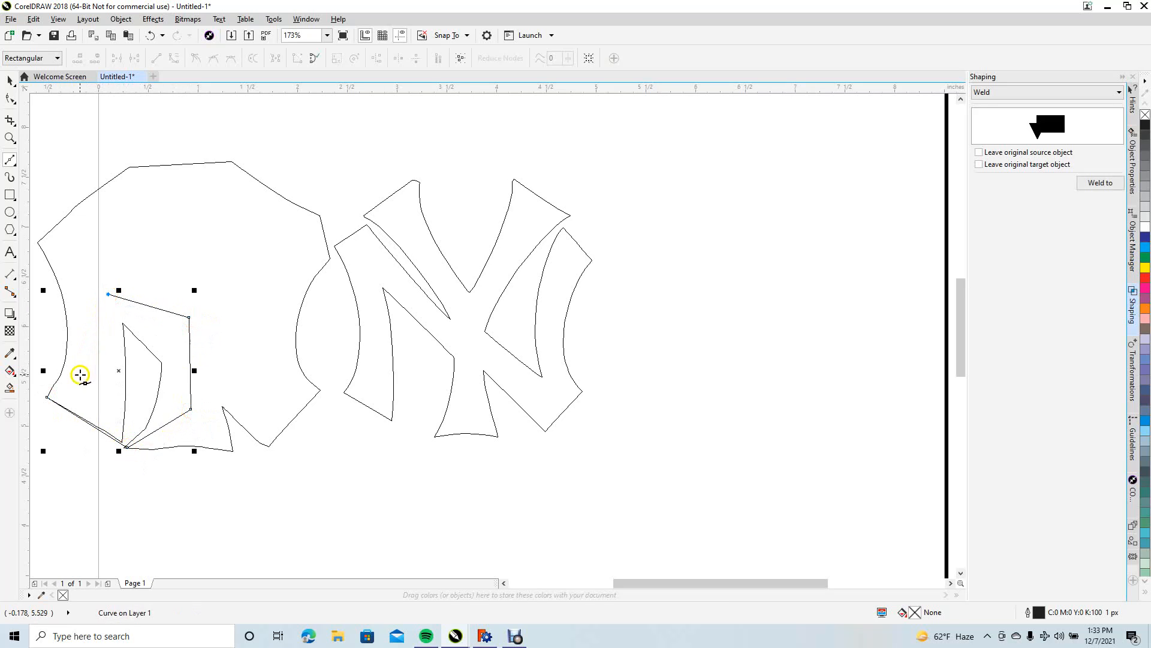
click(77, 384)
click(48, 397)
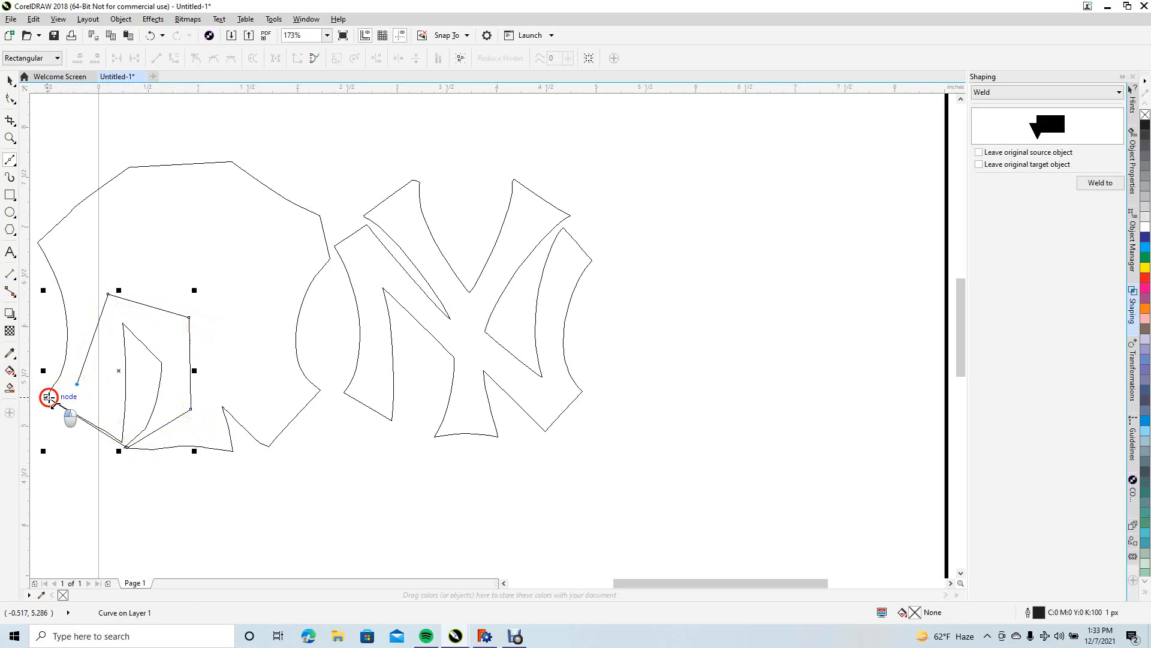
Weld the lower-left patch shape to the left contour
click(10, 81)
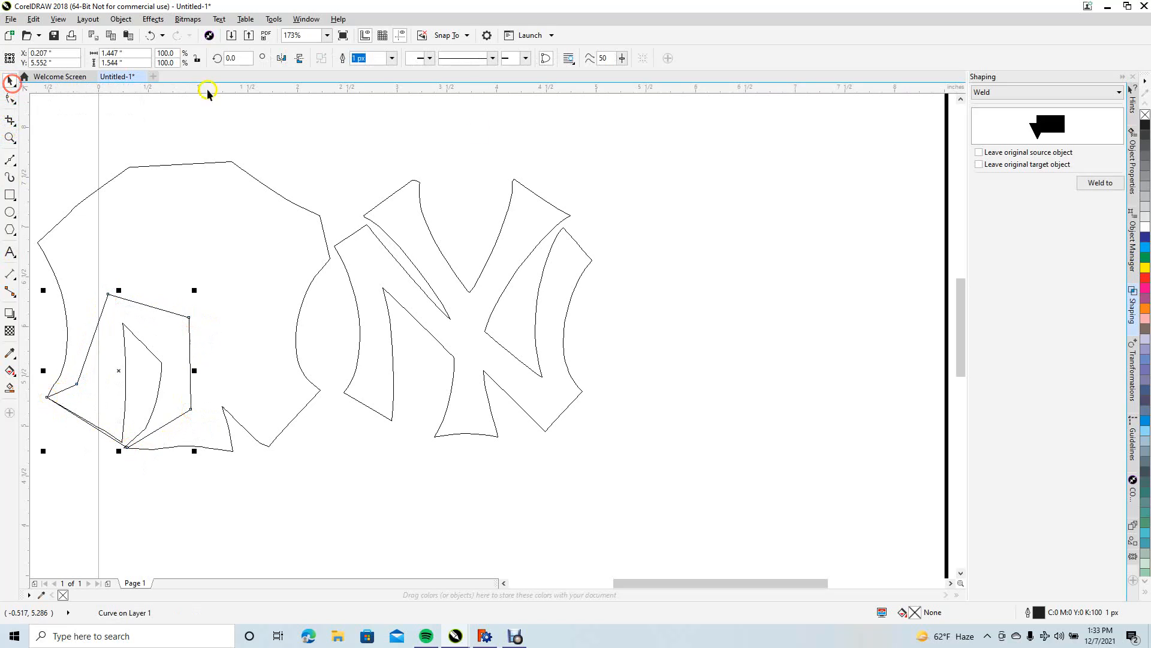
click(1100, 183)
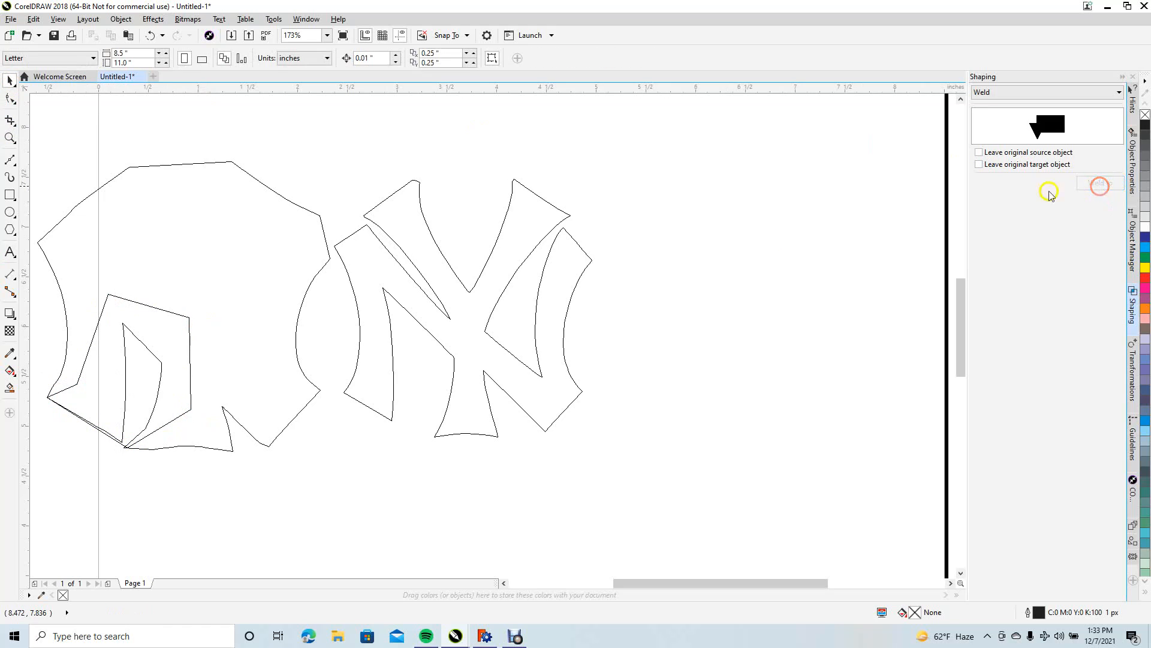
click(258, 299)
click(260, 502)
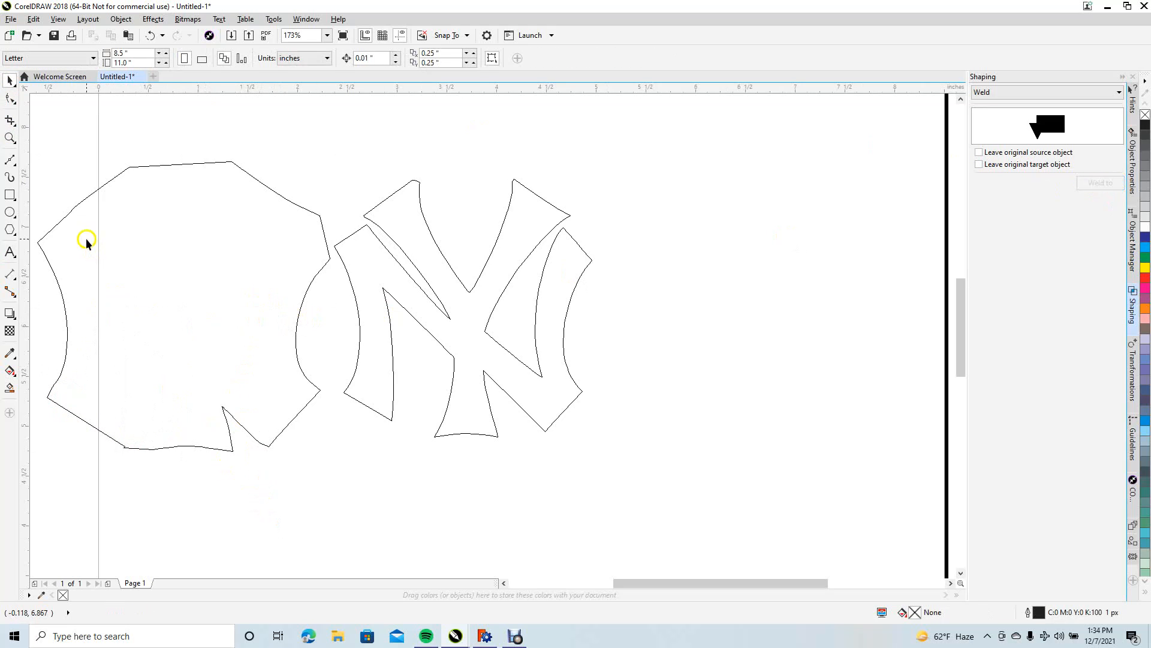
click(10, 161)
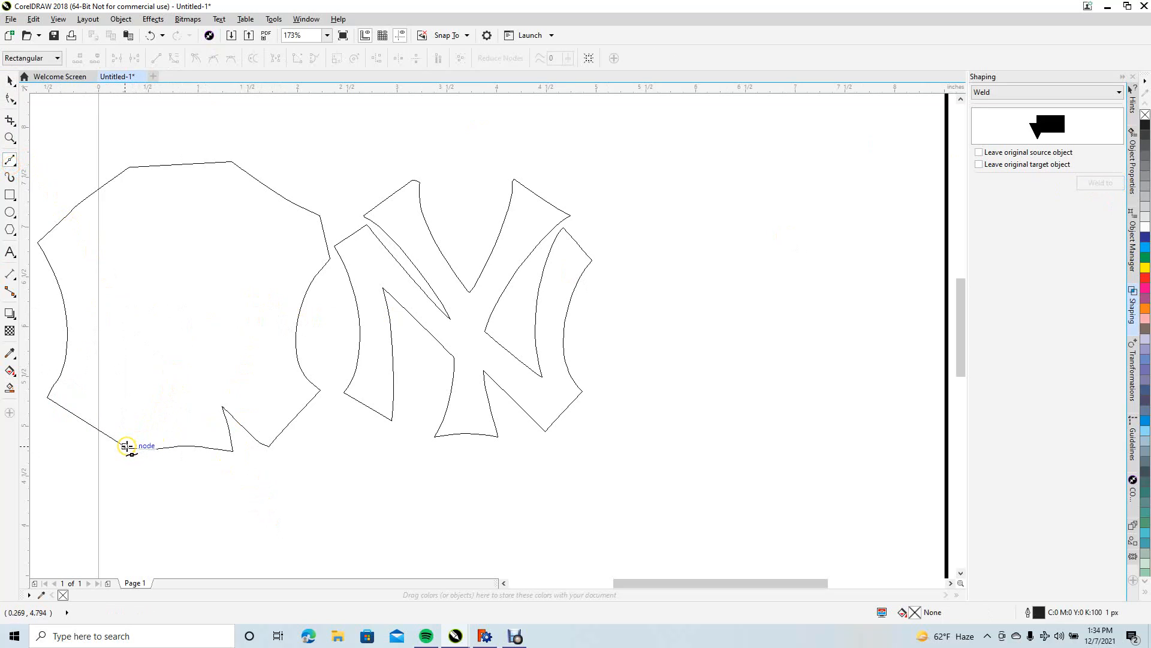
click(126, 446)
click(229, 453)
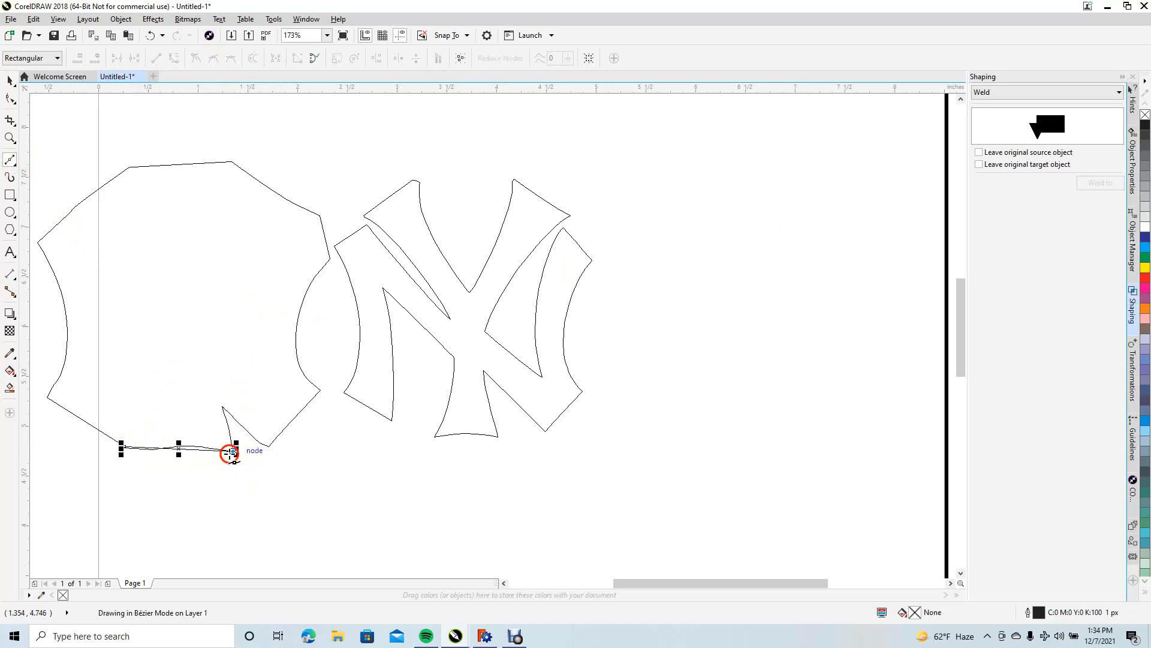
key(ctrl+z)
Draw a closed shape, about 0.75 by 0.78 inches, over the remaining notch in the left contour's lower edge
click(232, 451)
click(268, 445)
click(243, 373)
click(193, 374)
click(214, 435)
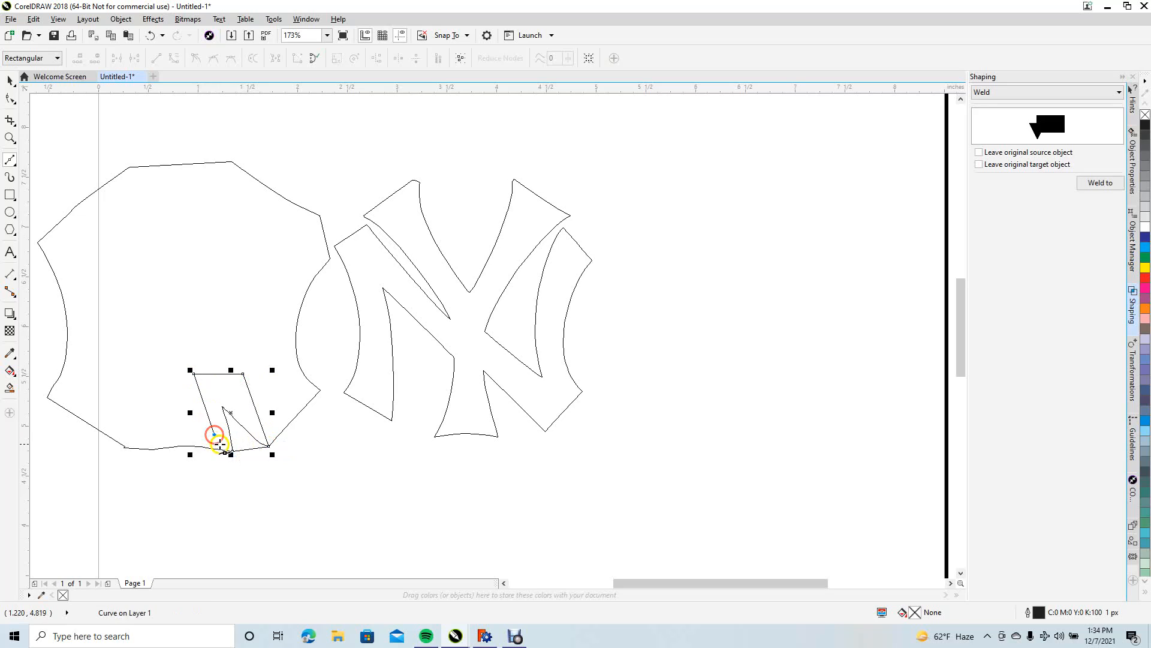
click(233, 451)
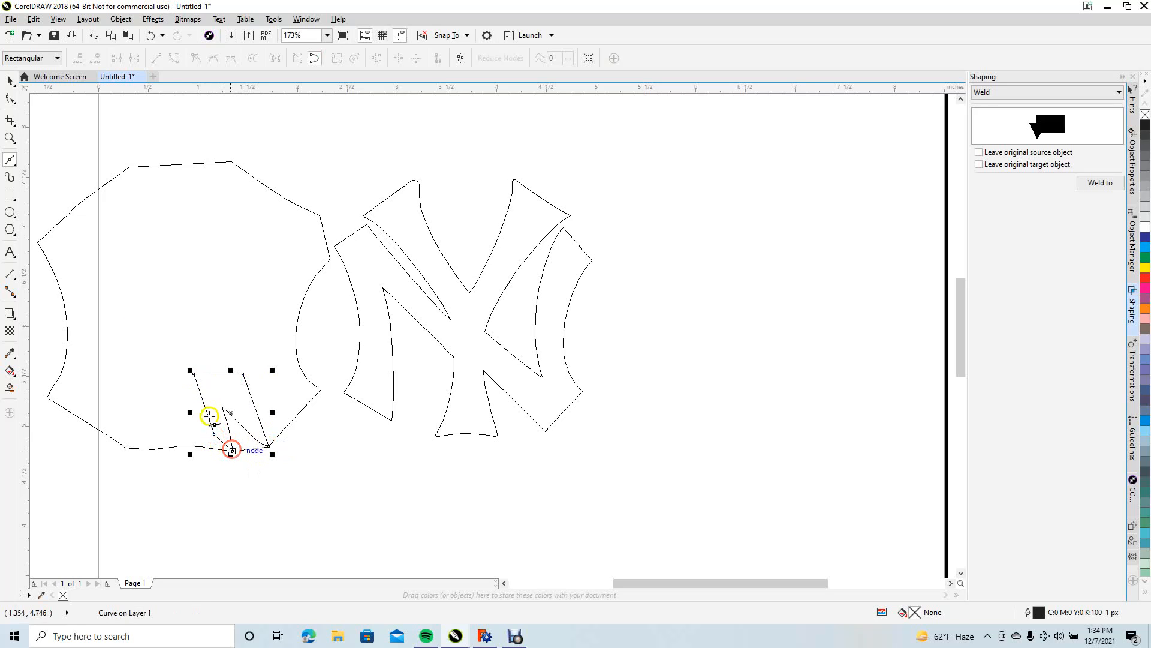
Weld the lower-right patch shape to the left contour
click(10, 81)
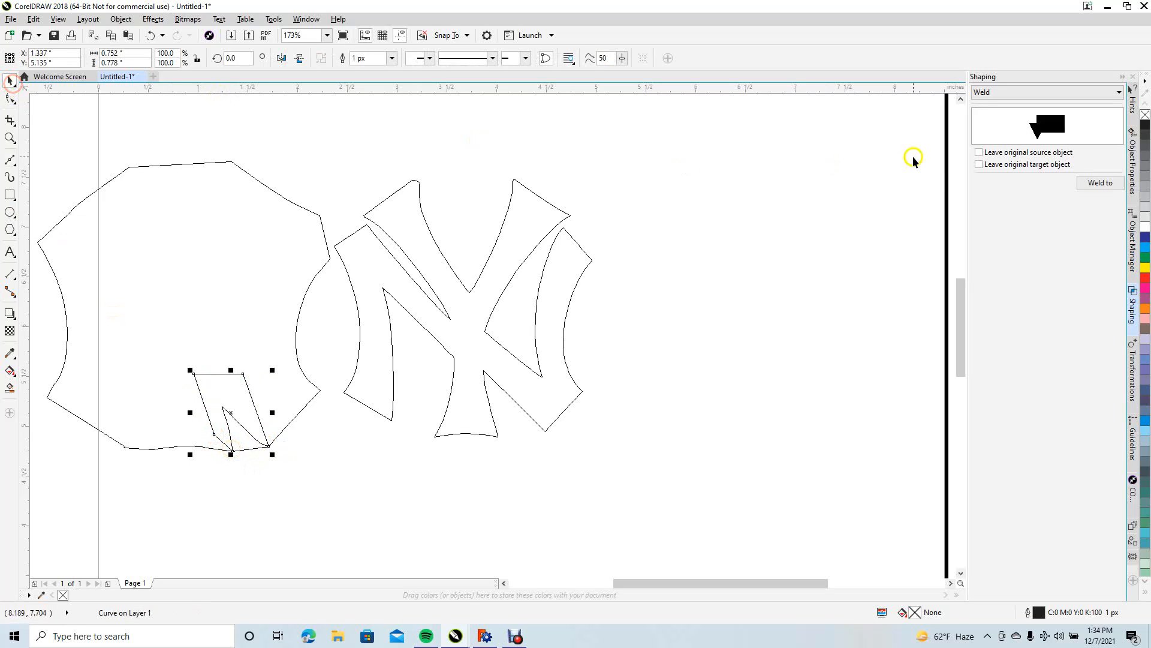
click(1088, 183)
click(276, 298)
click(732, 427)
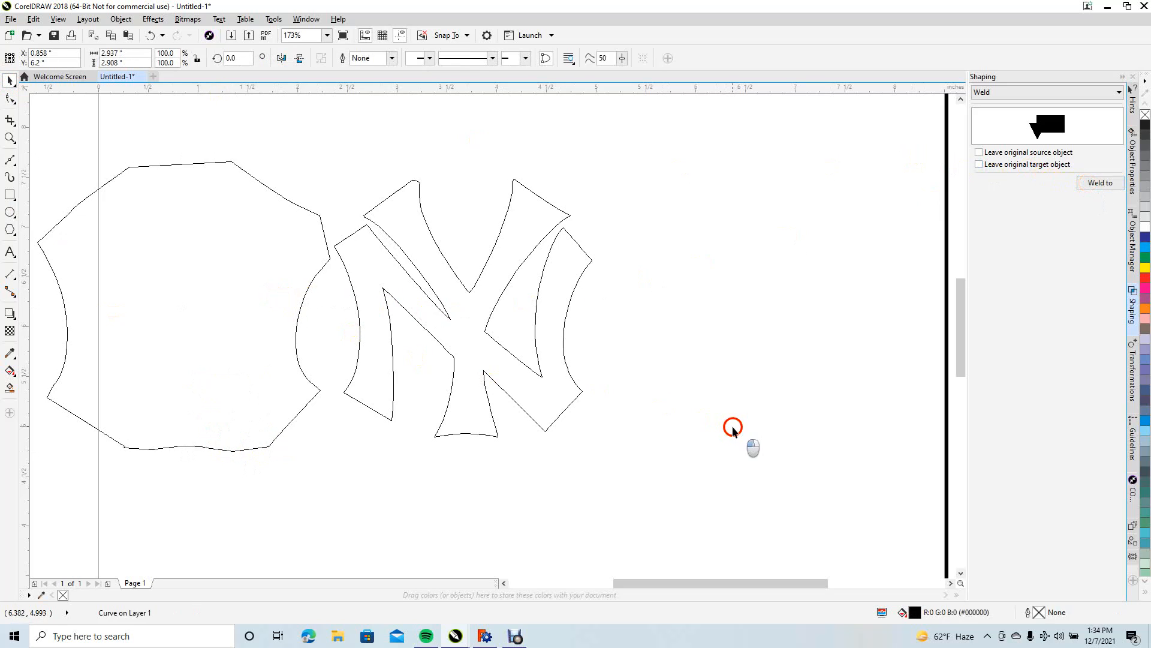
Try placing the left contour around the NY logo to check the fit, and undo the move
click(264, 352)
click(542, 347)
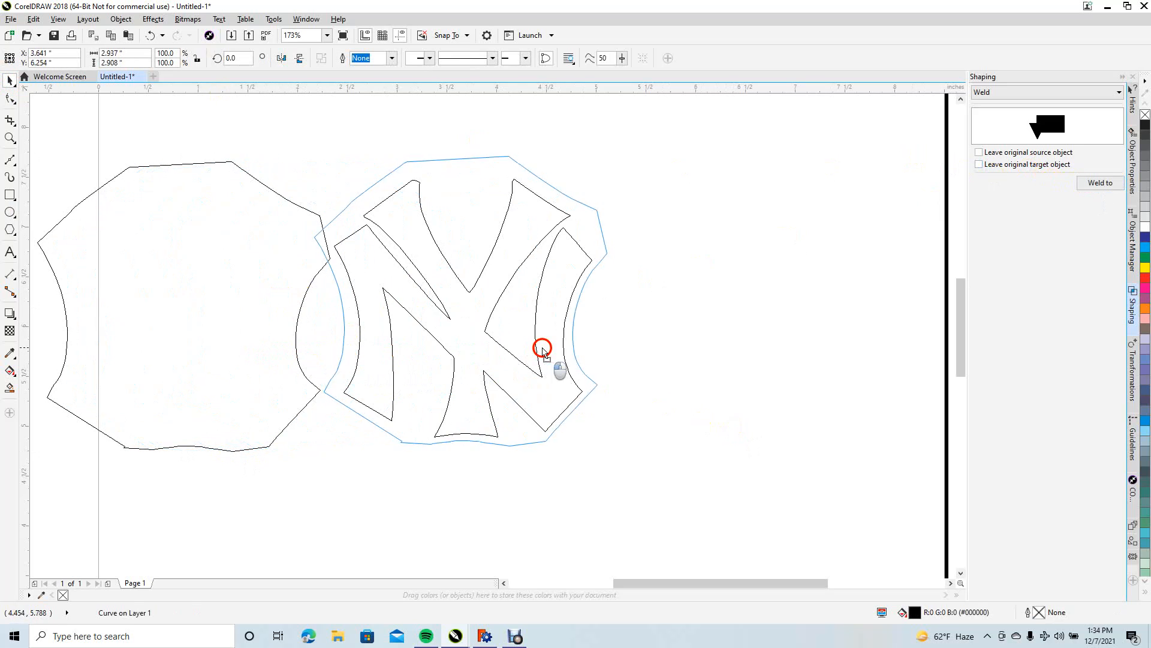
drag(547, 352, 546, 354)
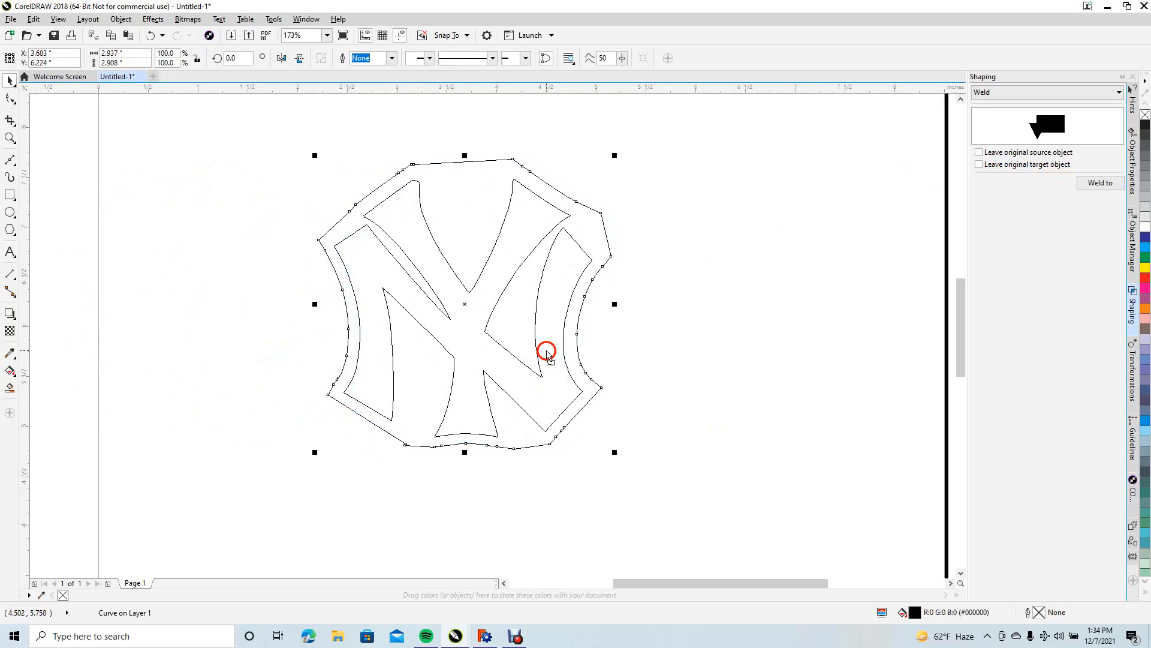
click(645, 369)
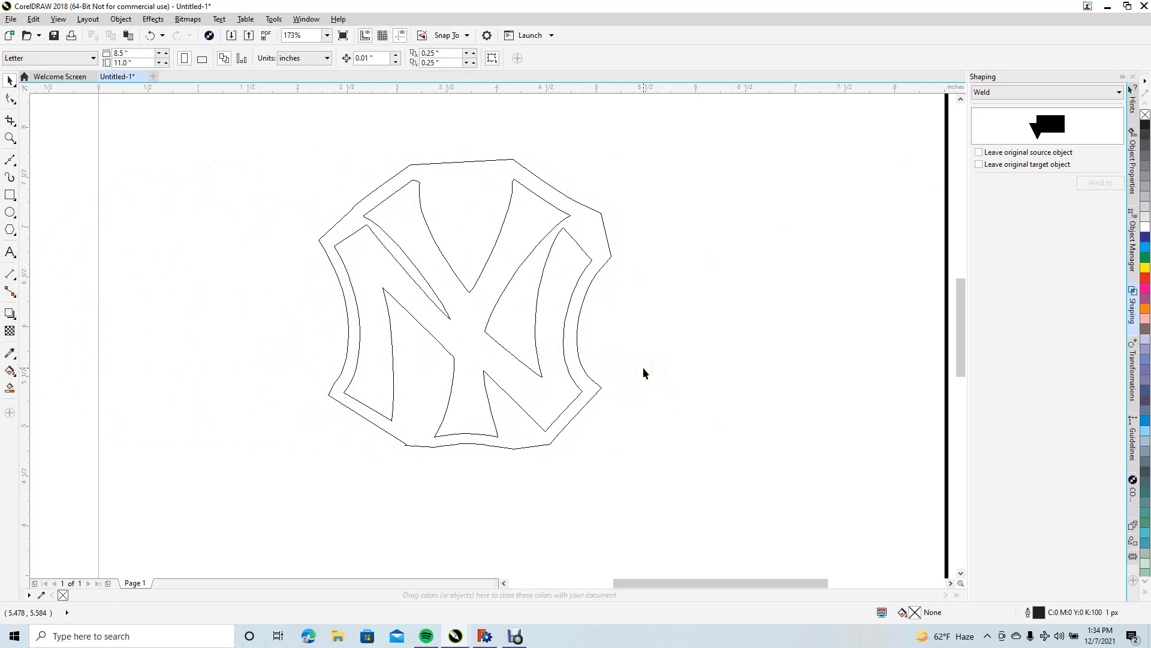
key(ctrl+z)
click(282, 478)
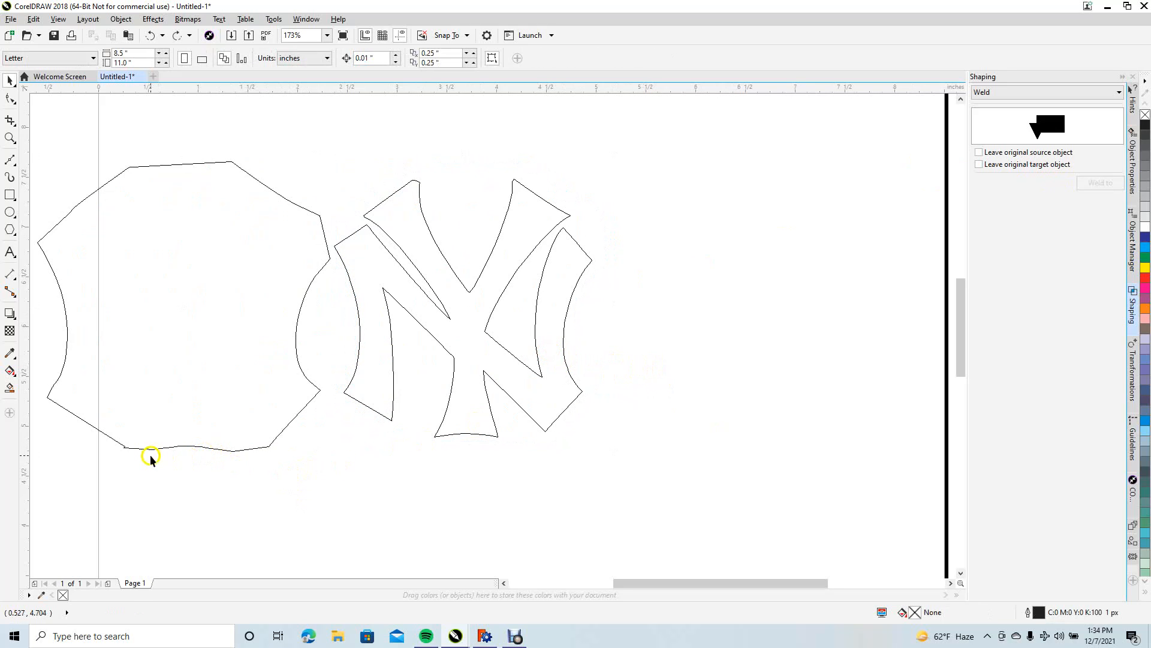
Draw a closed shape, about 1.7 by 0.5 inches, with a straight upper side across the left contour's wavy lower edge
click(11, 160)
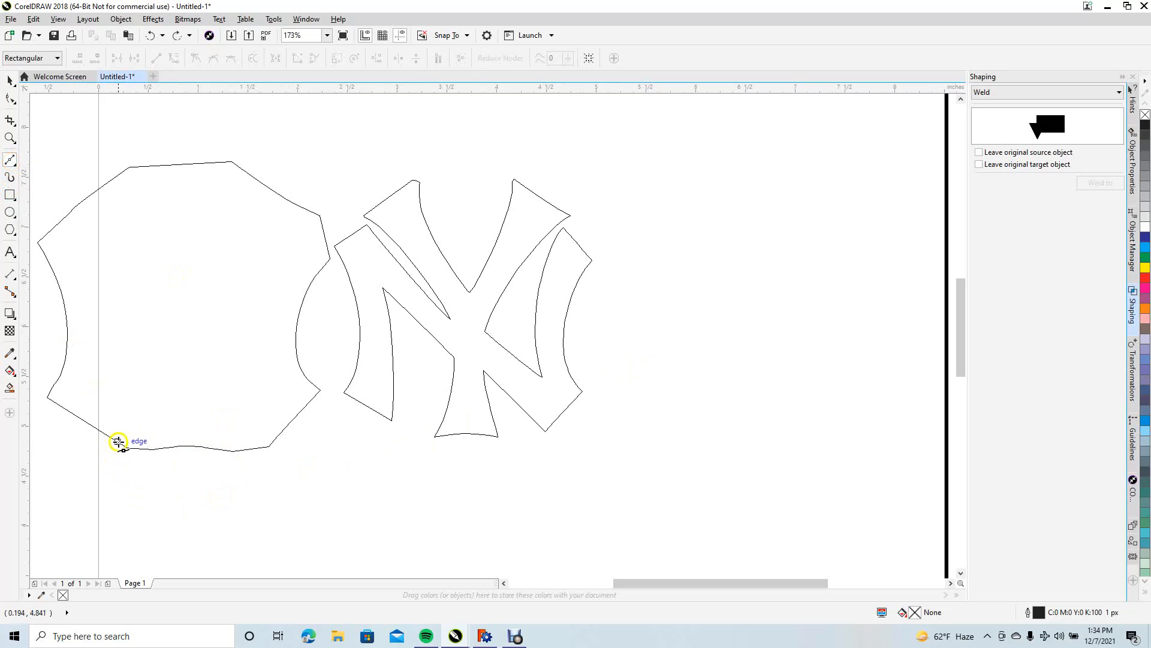
click(119, 443)
click(272, 444)
click(278, 465)
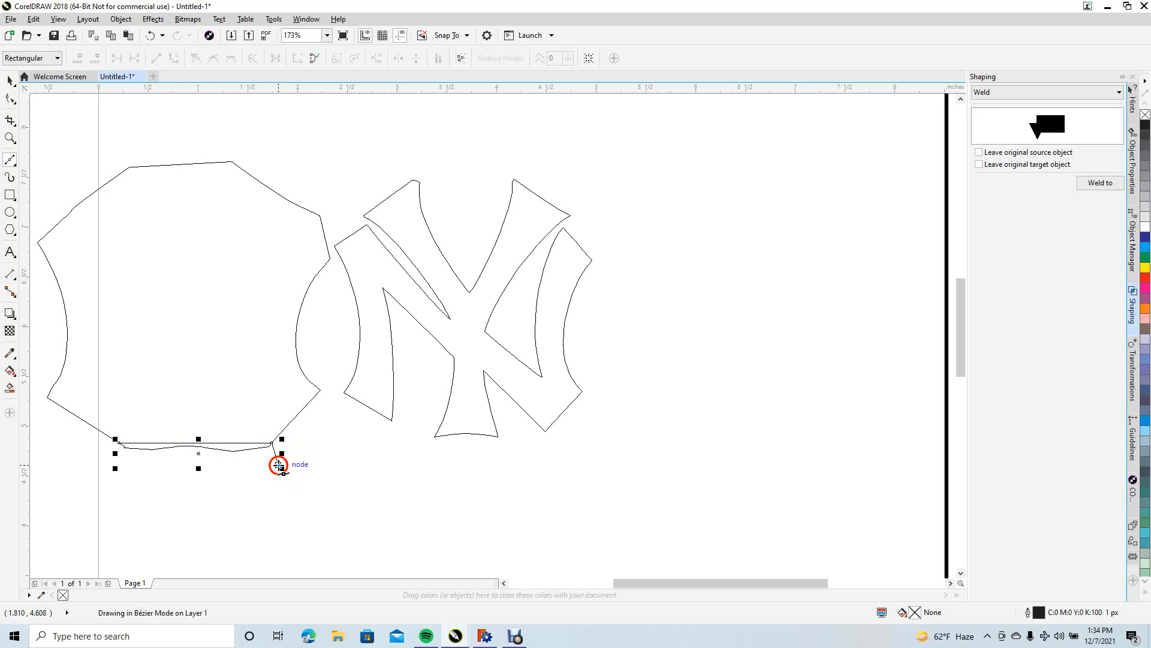
click(179, 491)
click(133, 466)
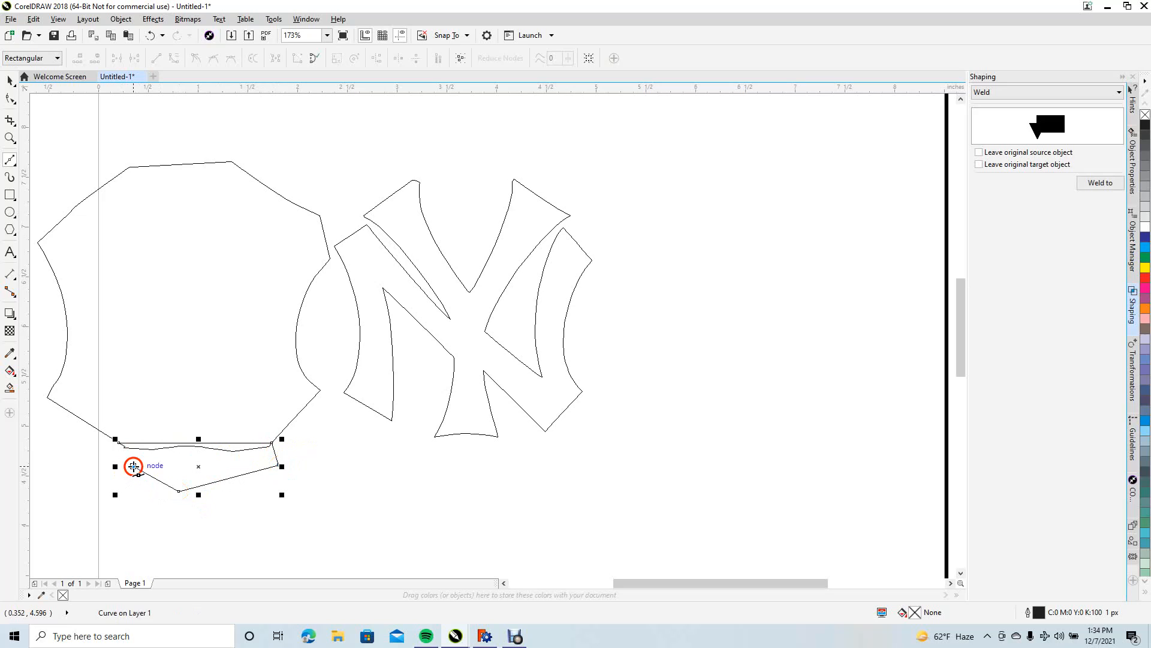
click(107, 453)
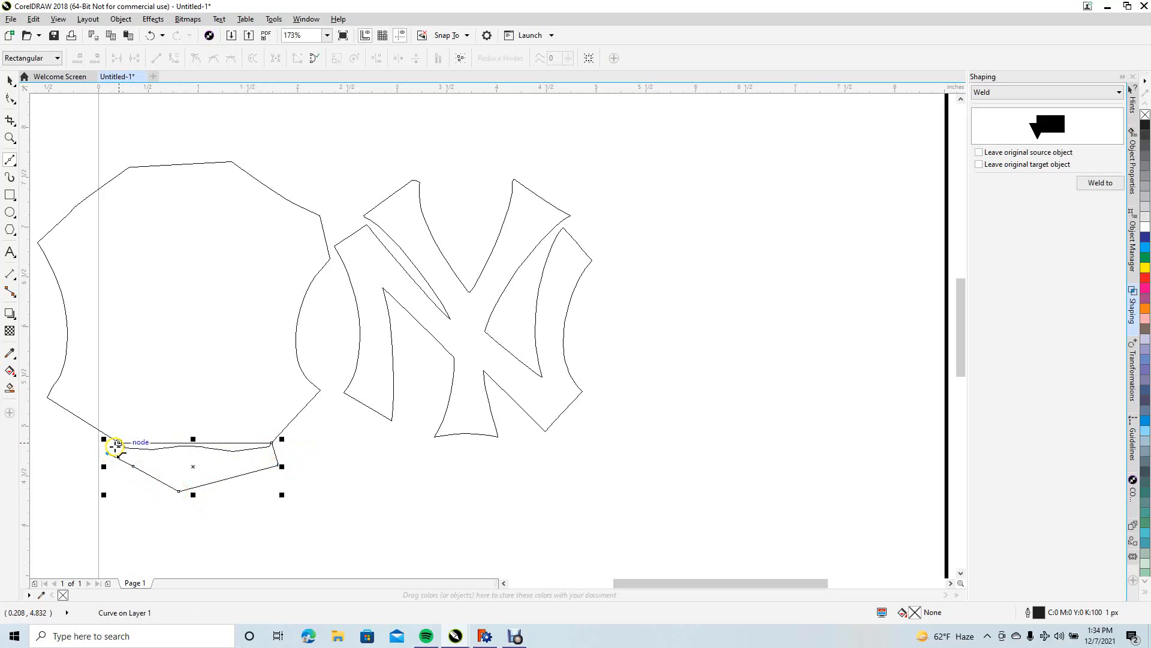
click(117, 444)
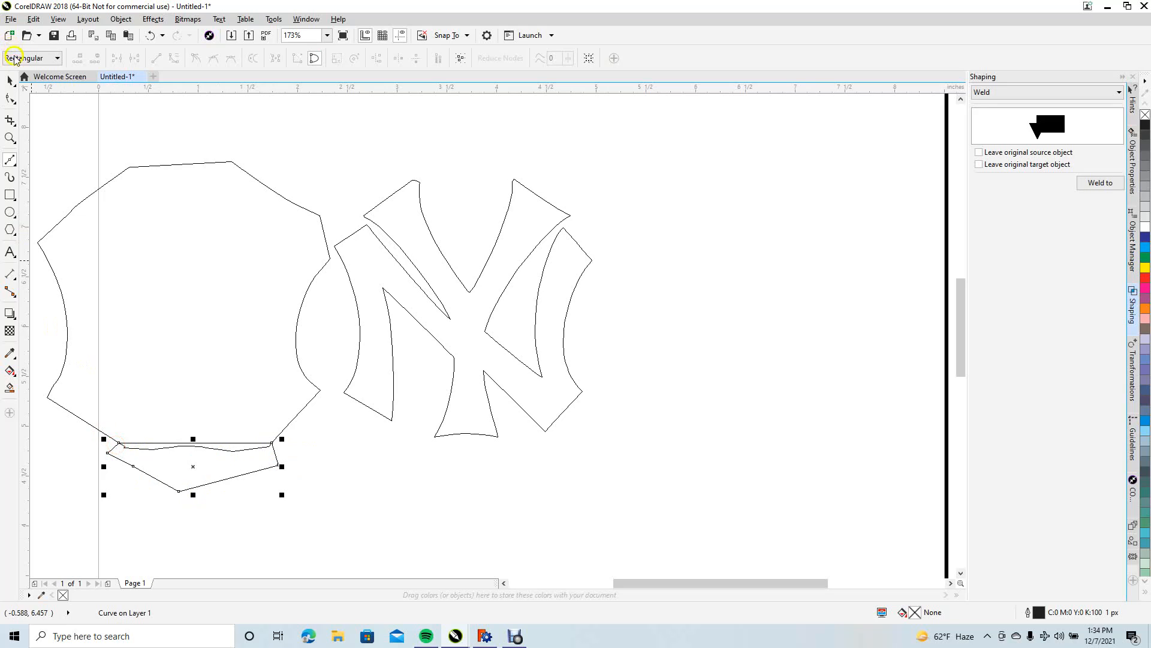
Trim the left contour's lower edge with the new shape, and delete the cutting shape
click(6, 80)
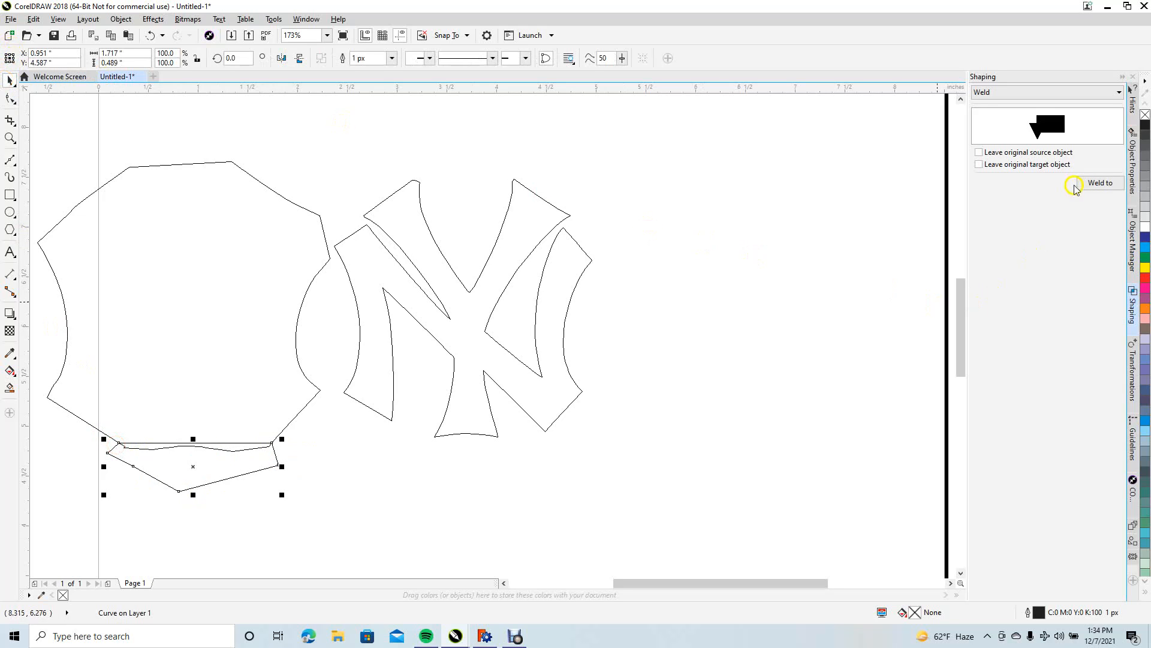
click(1021, 98)
click(1015, 111)
click(1094, 182)
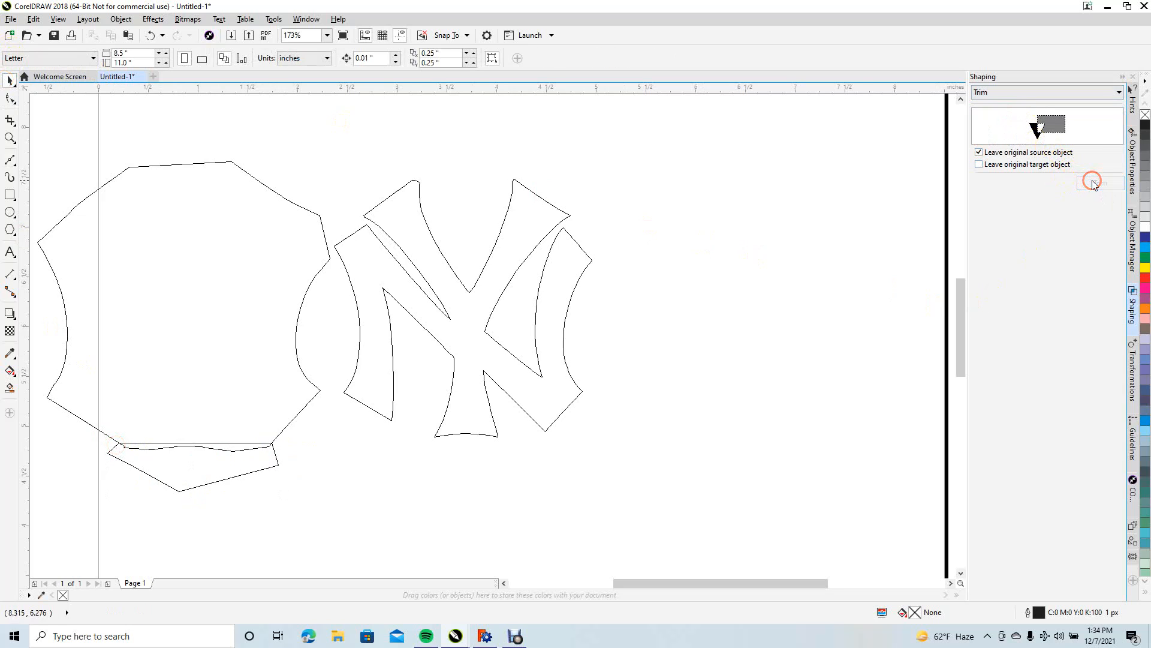
click(245, 361)
click(212, 475)
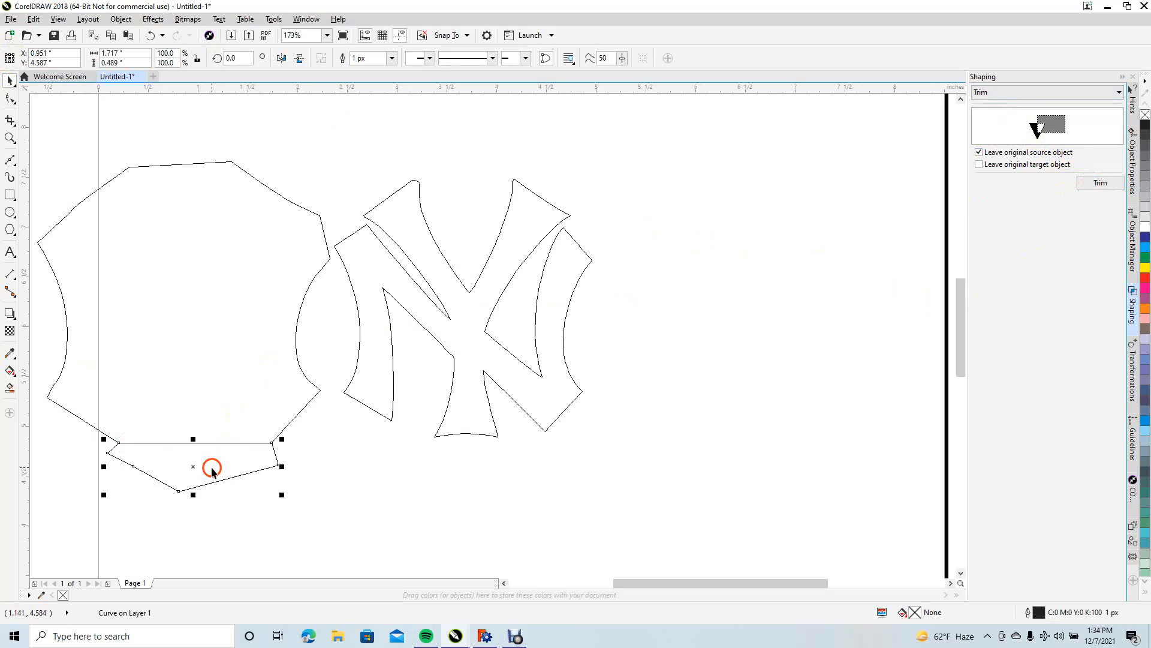
key(Delete)
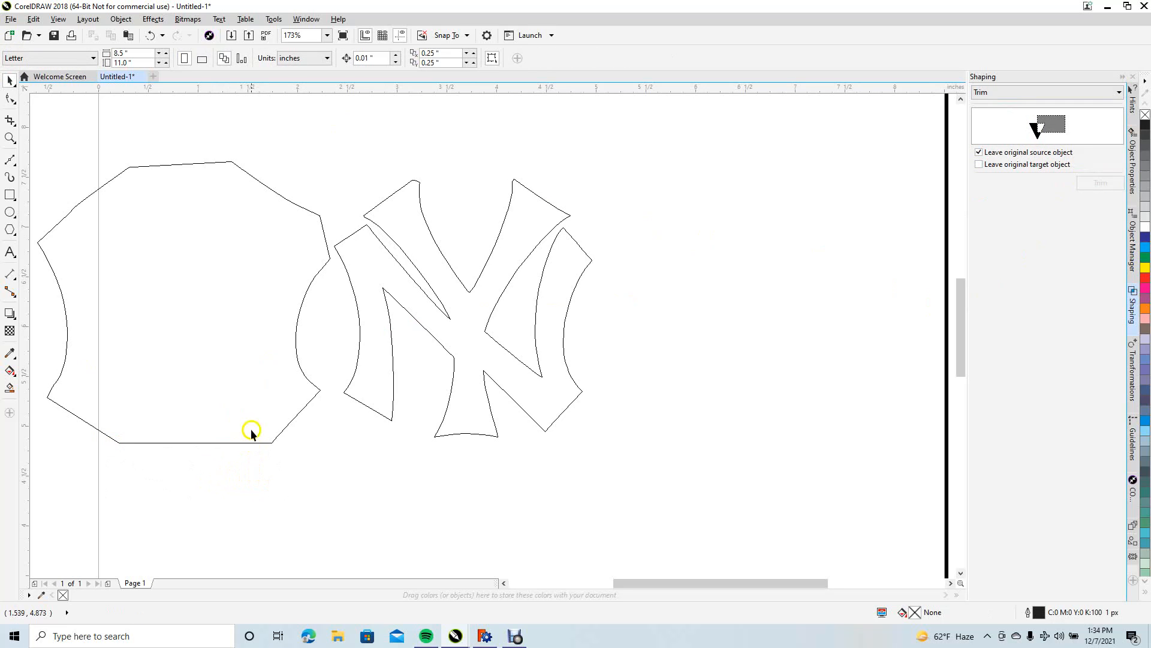
Draw a closed shape, about 1.3 by 0.43 inches, with a horizontal base across the left contour's sloping upper edge
click(10, 161)
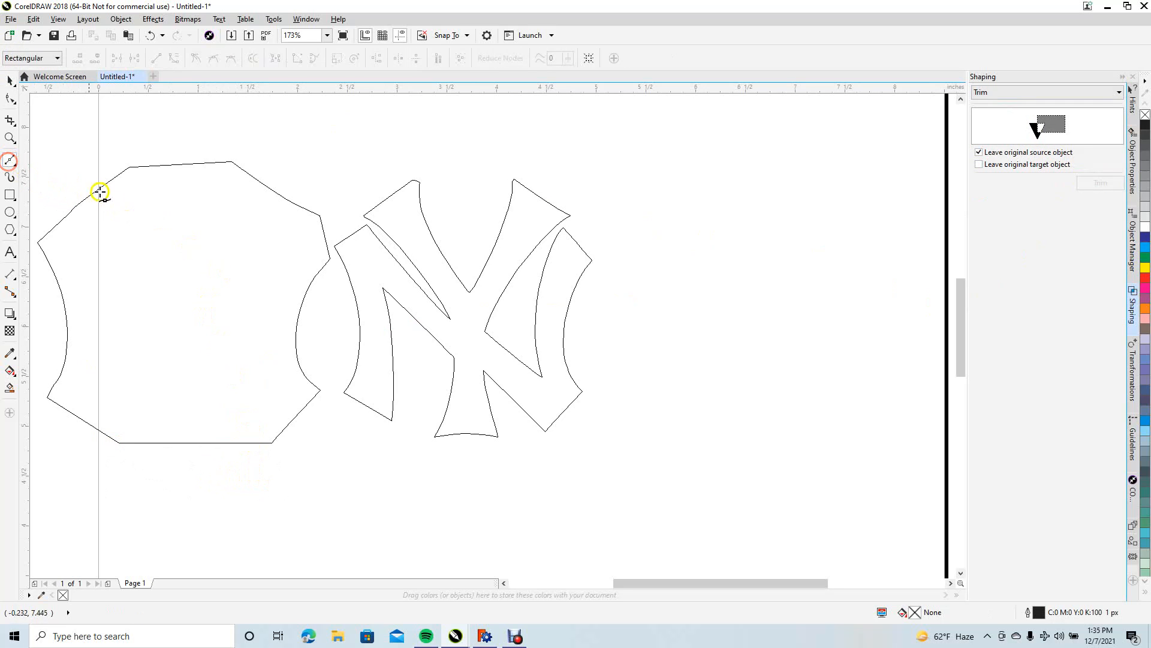
click(131, 168)
click(259, 166)
click(234, 127)
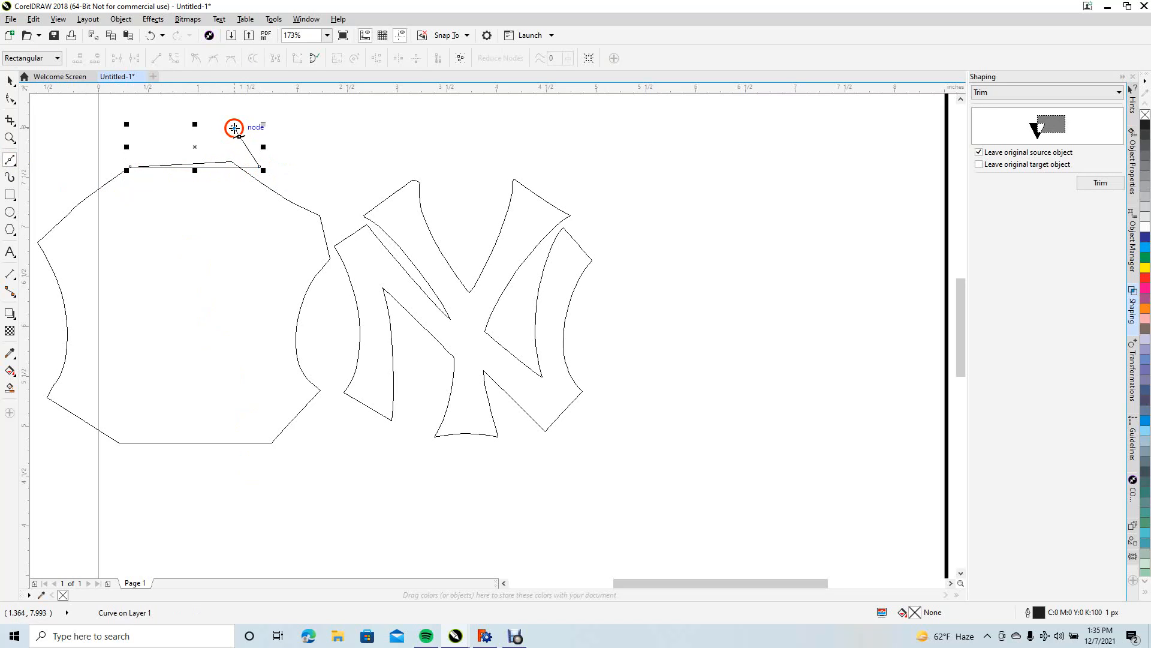
click(160, 124)
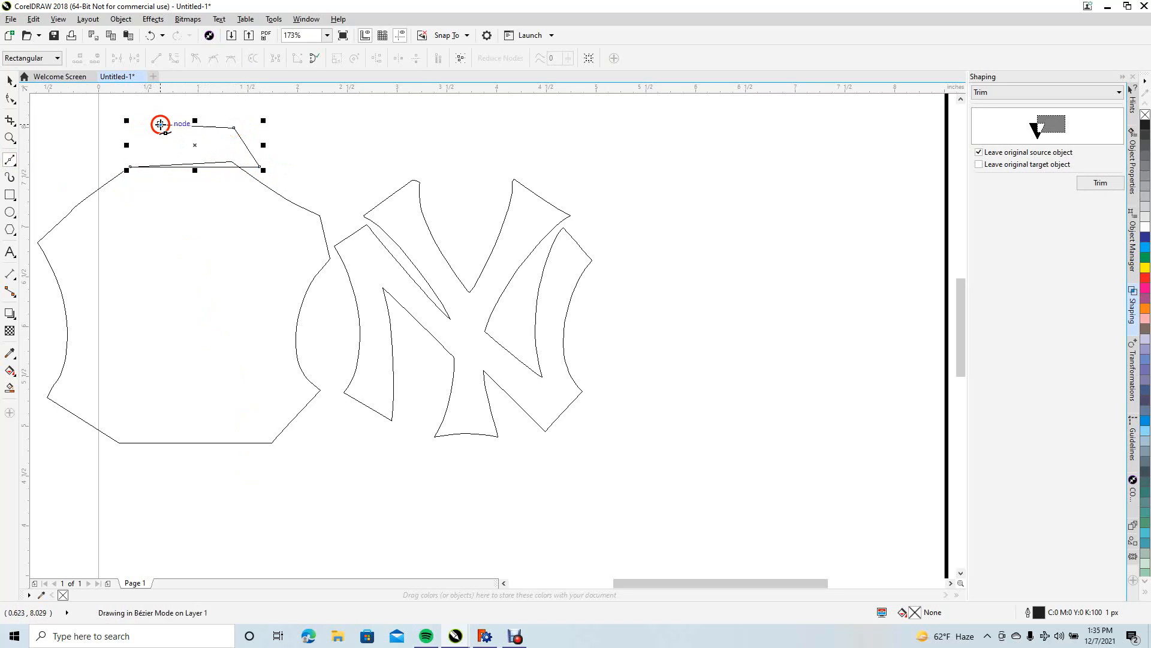
click(130, 167)
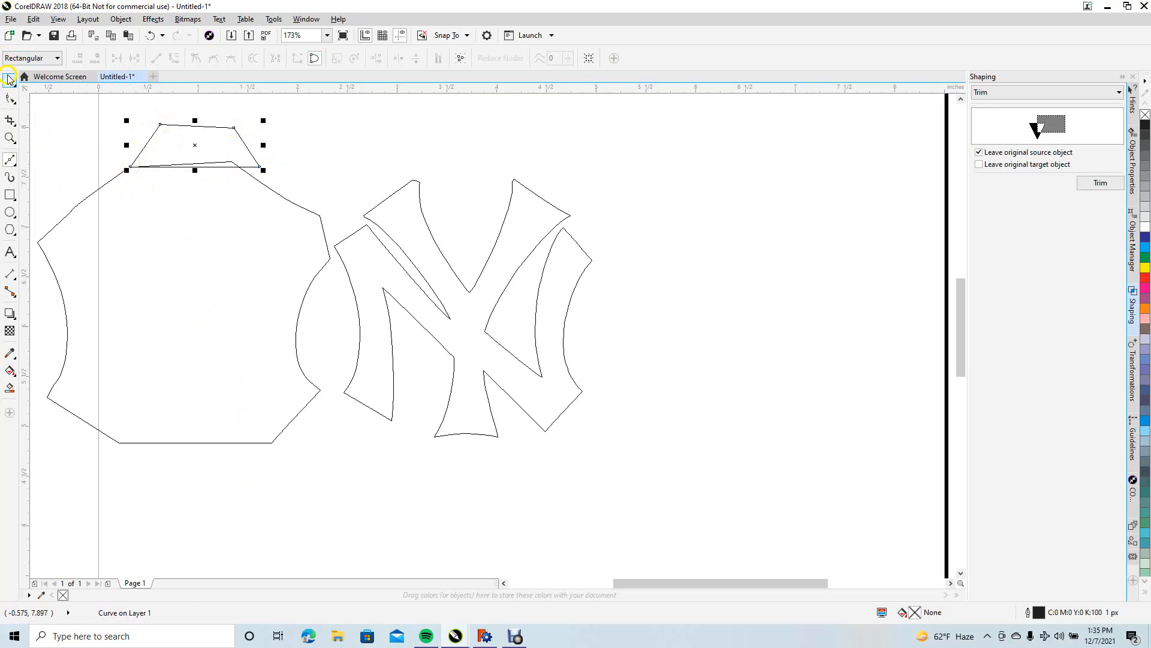
Trim the left contour's upper edge with the drawn shape, and delete the cutting shape
click(9, 79)
click(1102, 182)
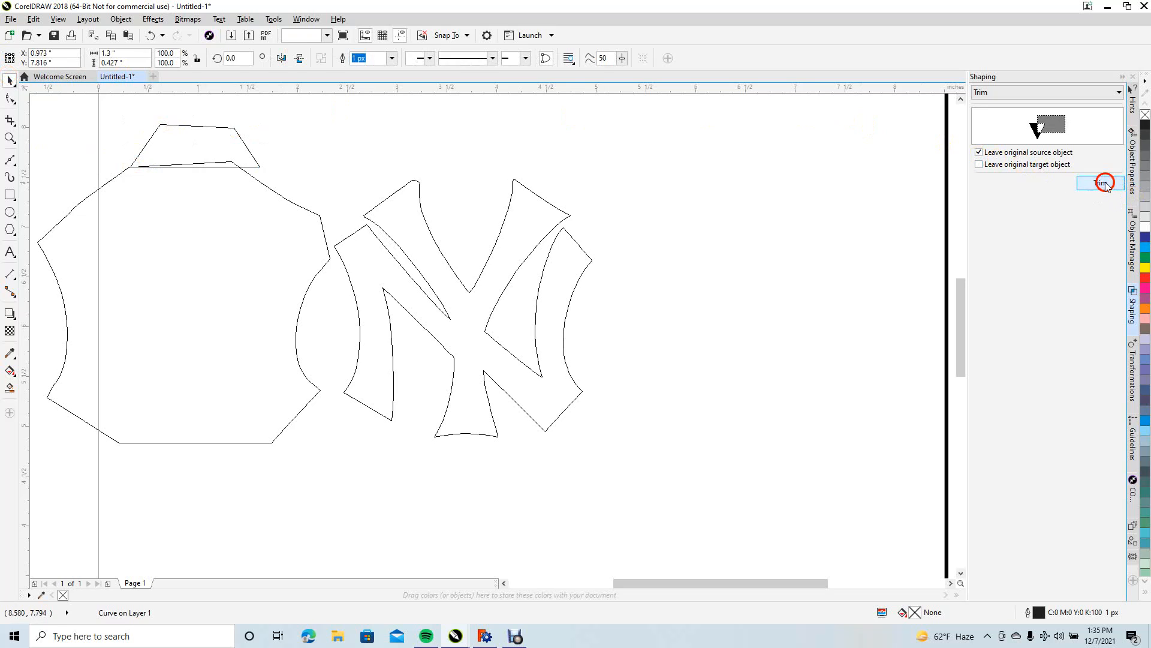
click(258, 251)
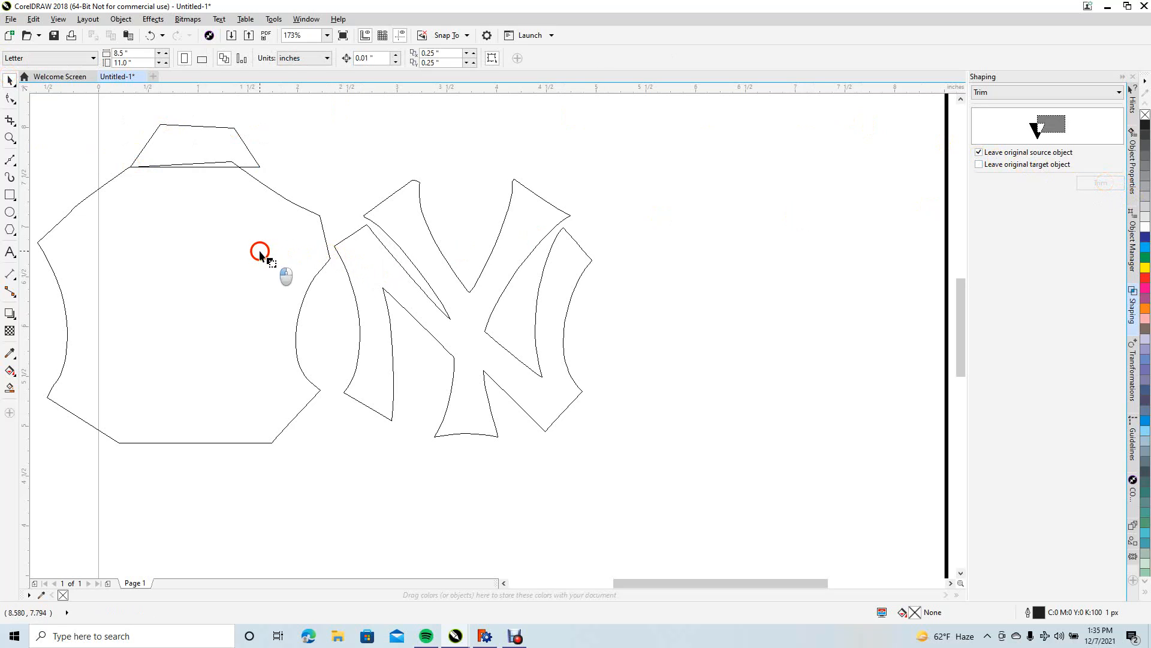
click(296, 164)
click(238, 156)
key(Delete)
Draw a closed four-sided shape, about 1.26 by 1.14 inches, along the left contour's curved upper-right edge
click(10, 159)
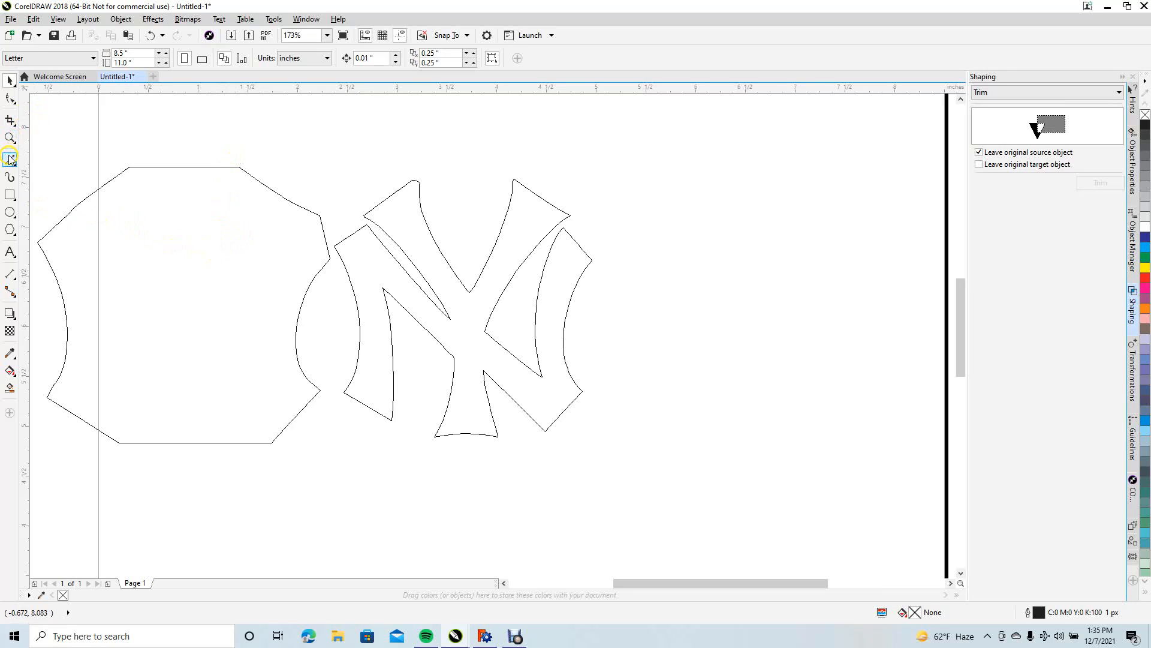
click(10, 157)
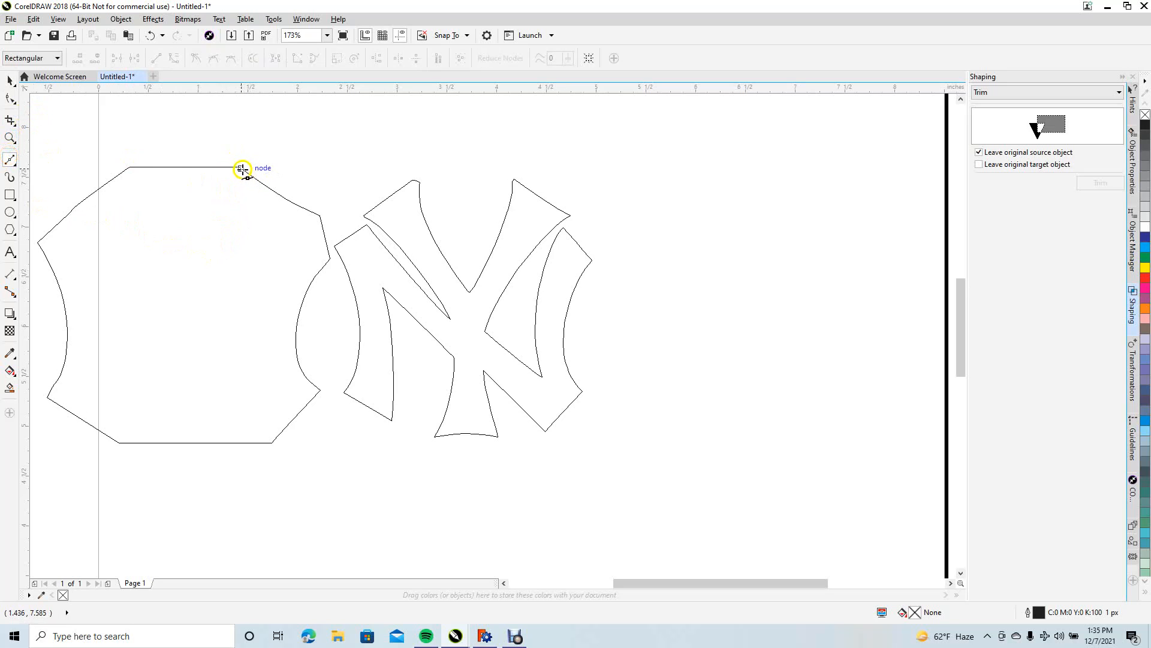
click(240, 167)
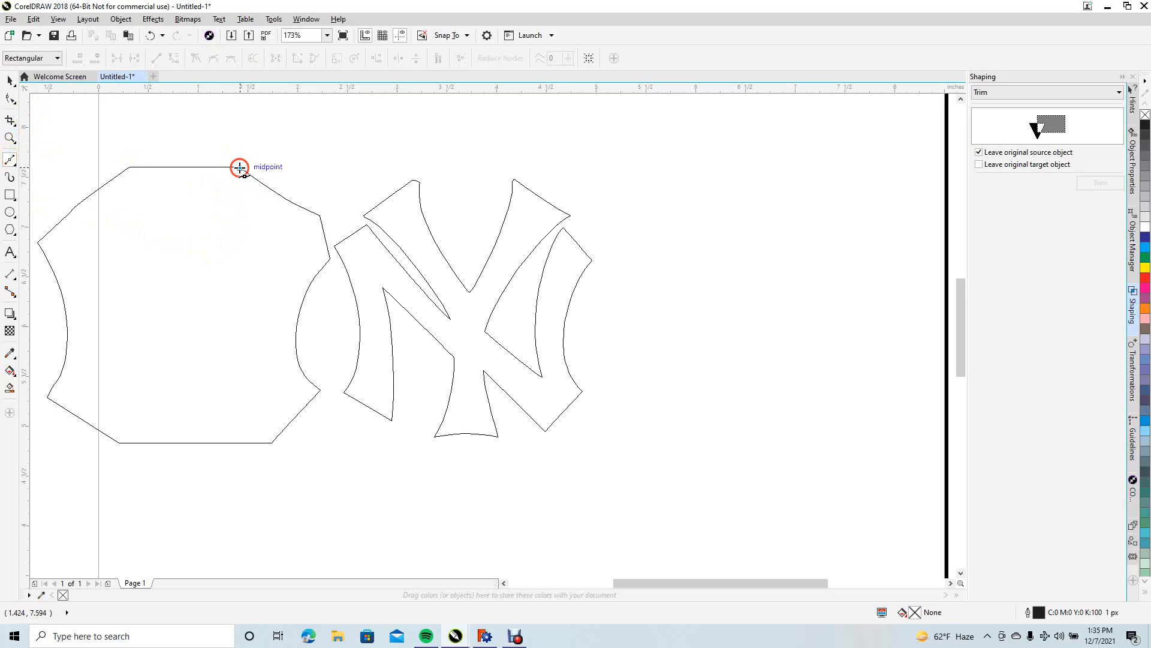
click(329, 227)
click(366, 150)
click(278, 116)
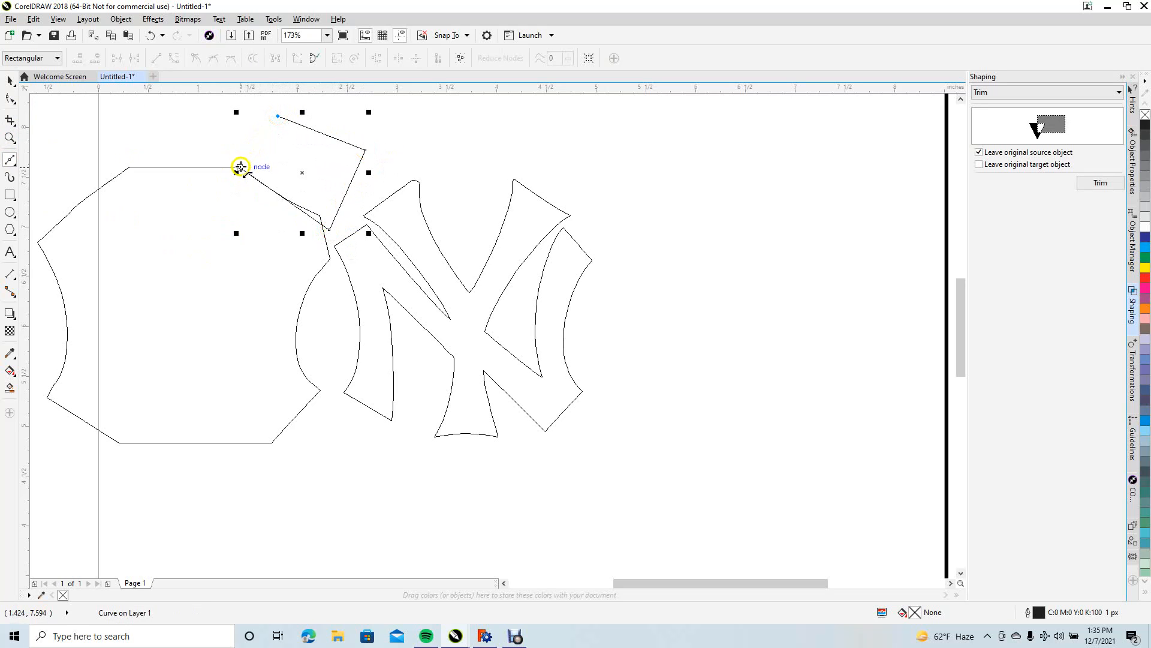
click(240, 168)
Trim the left contour's upper-right edge with the four-sided shape, and delete the cutting shape
click(9, 79)
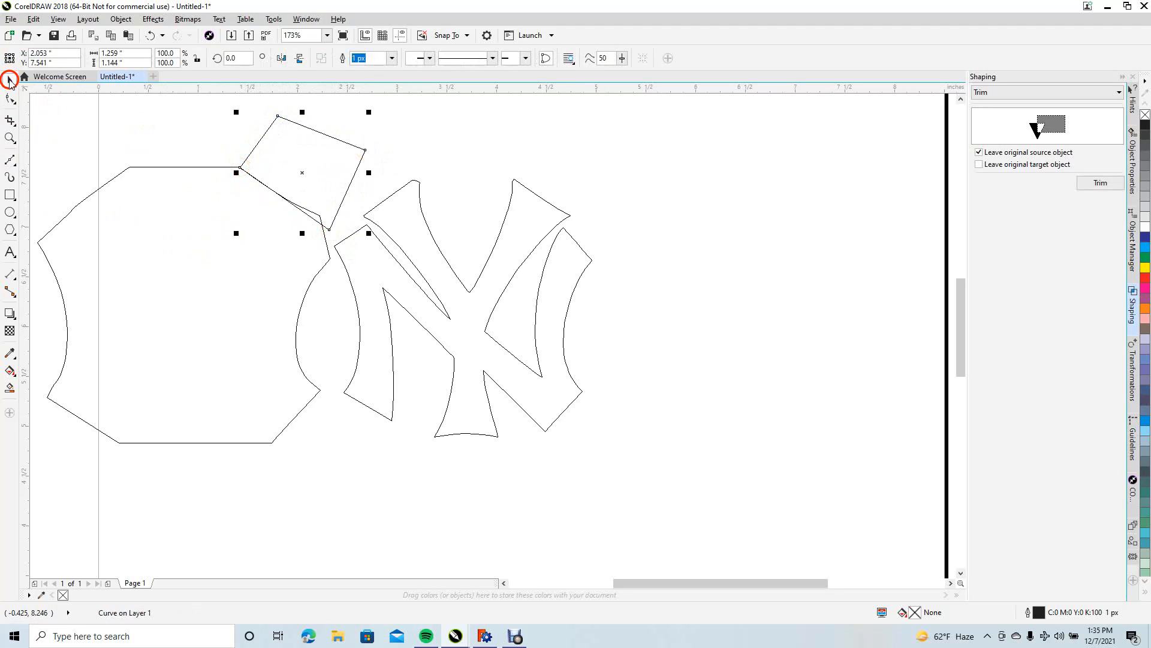
click(1100, 181)
click(273, 225)
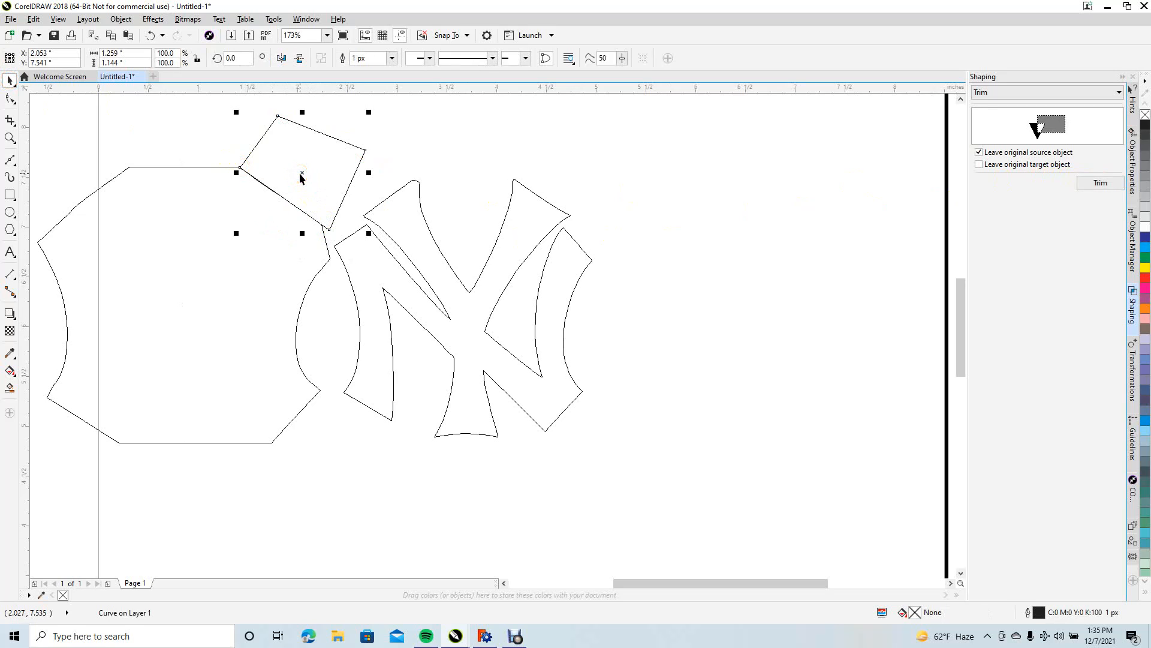
key(Delete)
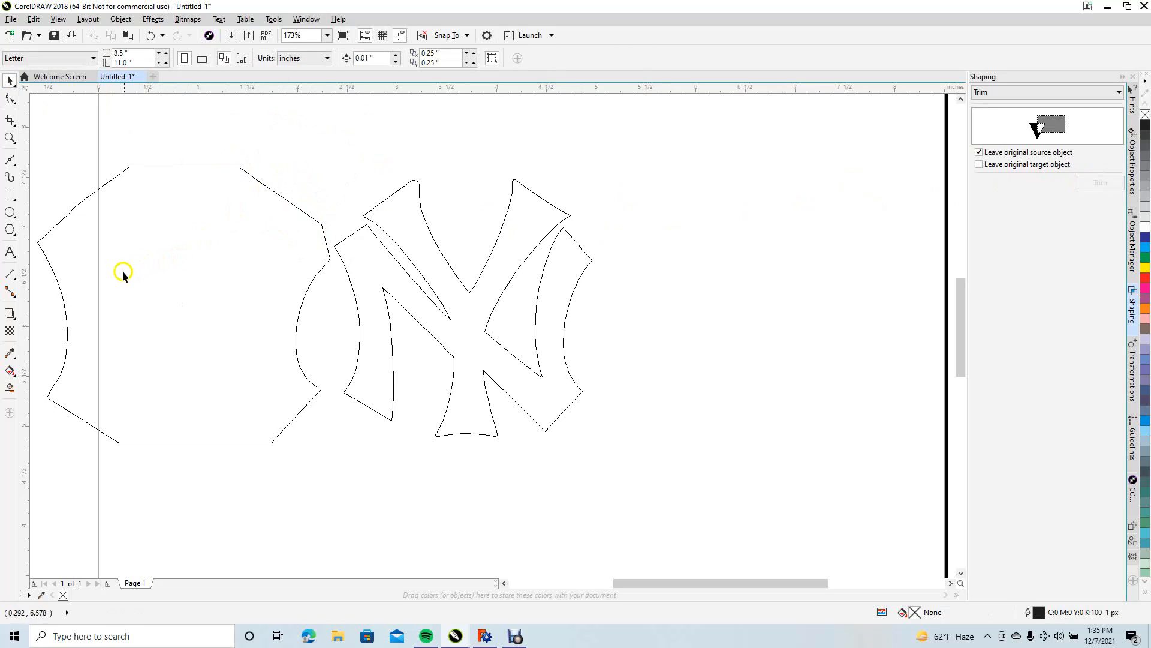
Draw a closed four-sided shape along the left contour's upper-left edge, from the upper corner to just beyond the left corner
click(7, 161)
click(131, 168)
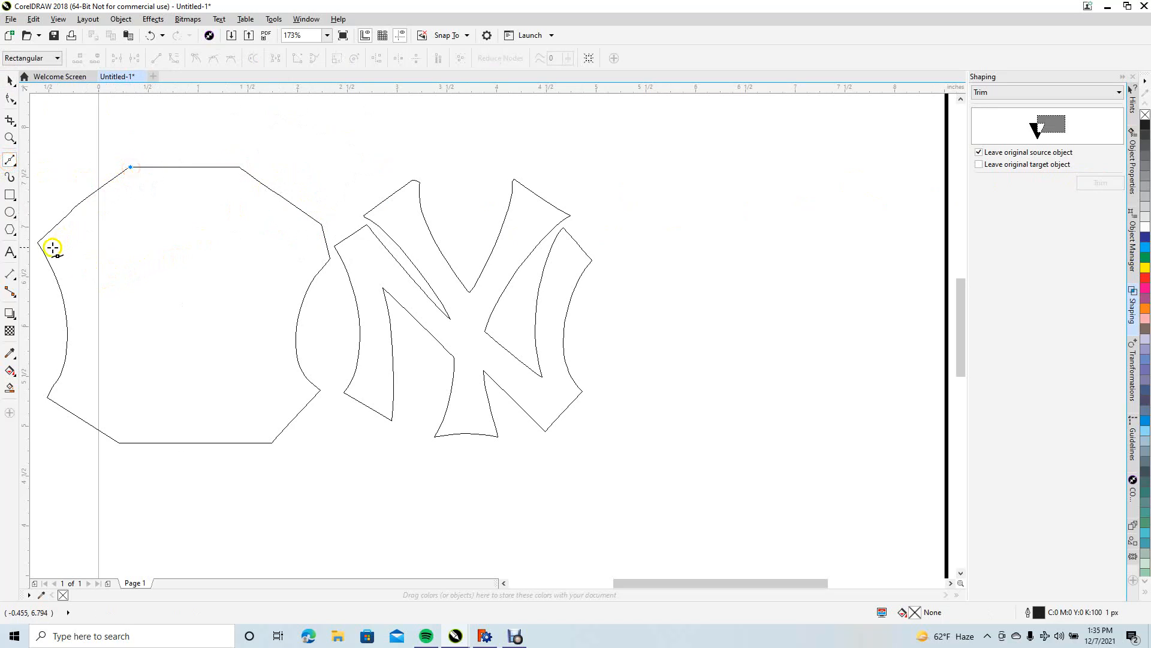
click(35, 251)
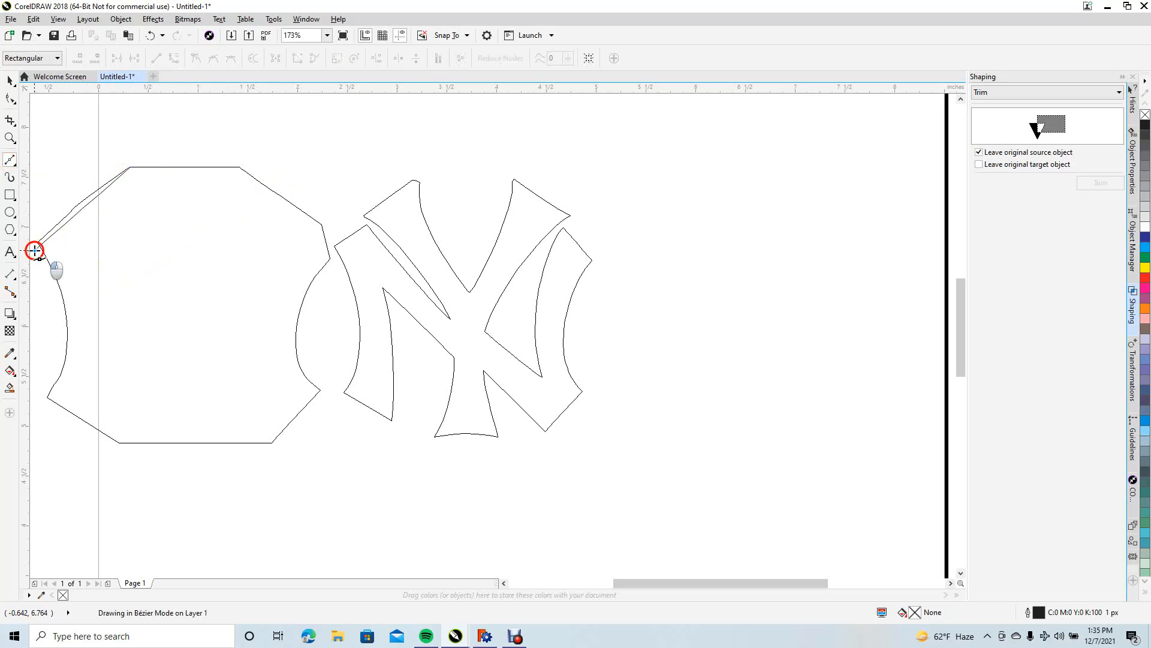
click(36, 214)
click(120, 126)
click(131, 168)
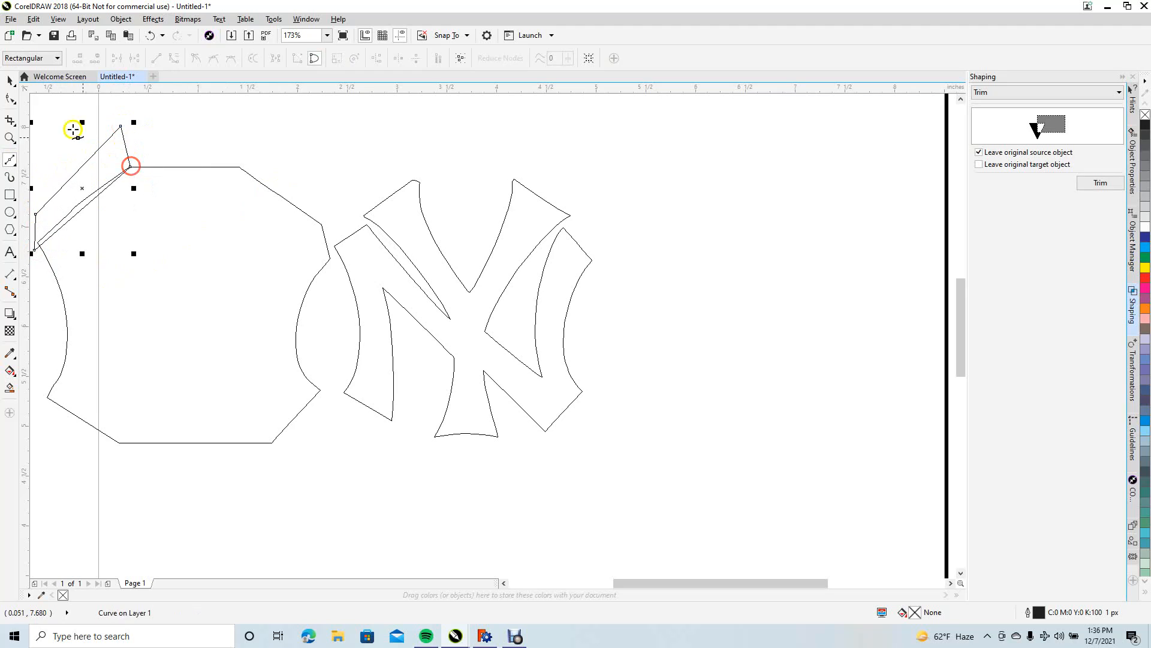
Trim the left contour's upper-left edge with the four-sided shape, and delete the cutting shape
click(9, 81)
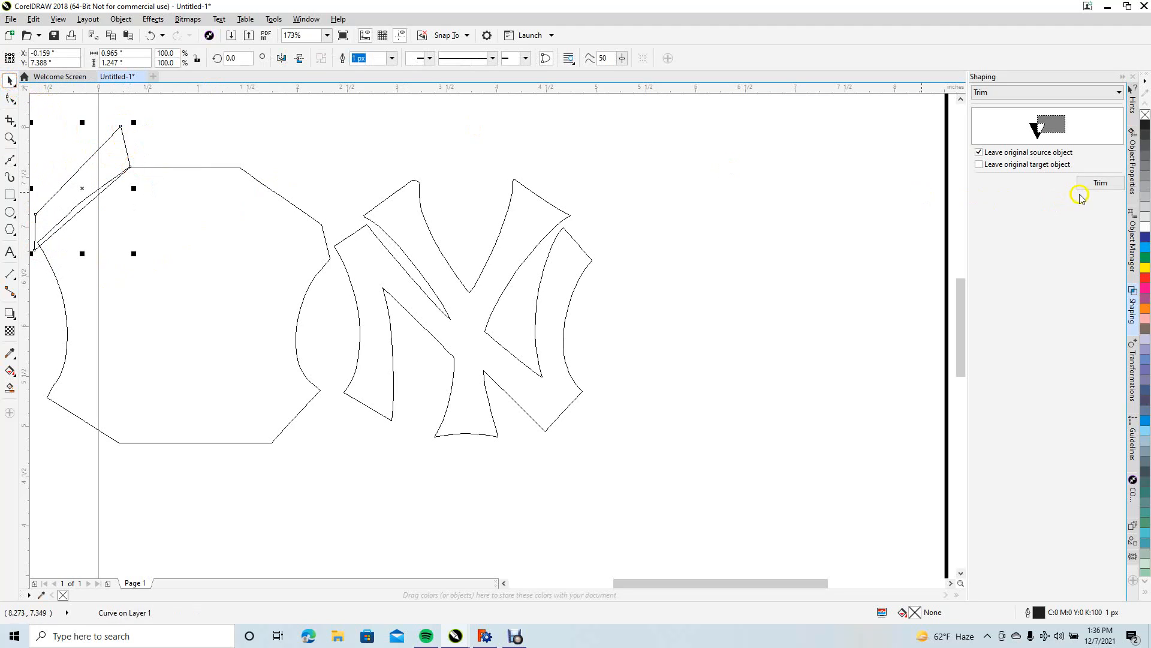
click(1100, 182)
click(234, 272)
click(113, 163)
key(Delete)
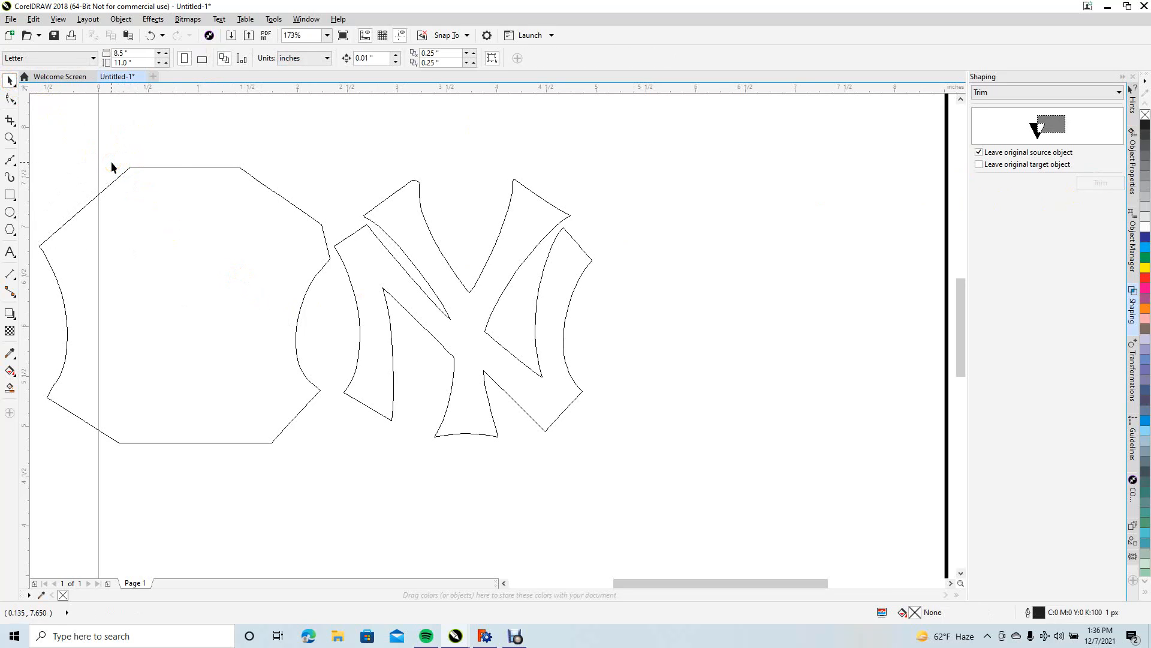
Place the trimmed contour around the NY logo and enlarge it evenly about its center to about 3.2 by 3.04 inches
drag(210, 323, 490, 319)
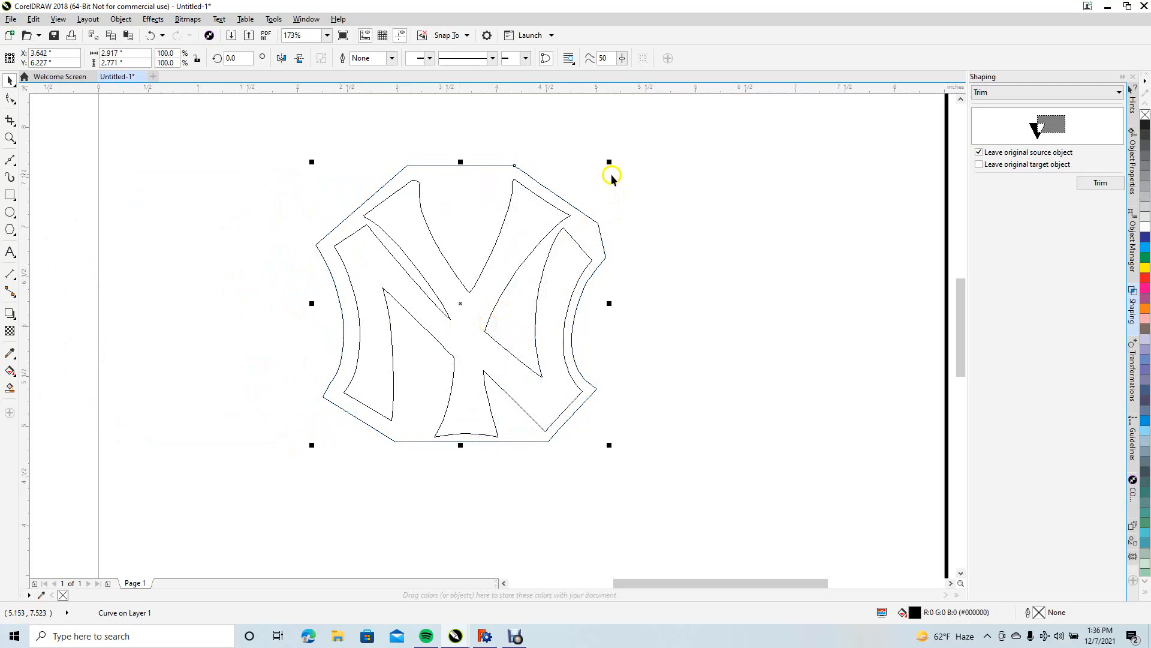
shift+drag(609, 162, 622, 149)
click(718, 196)
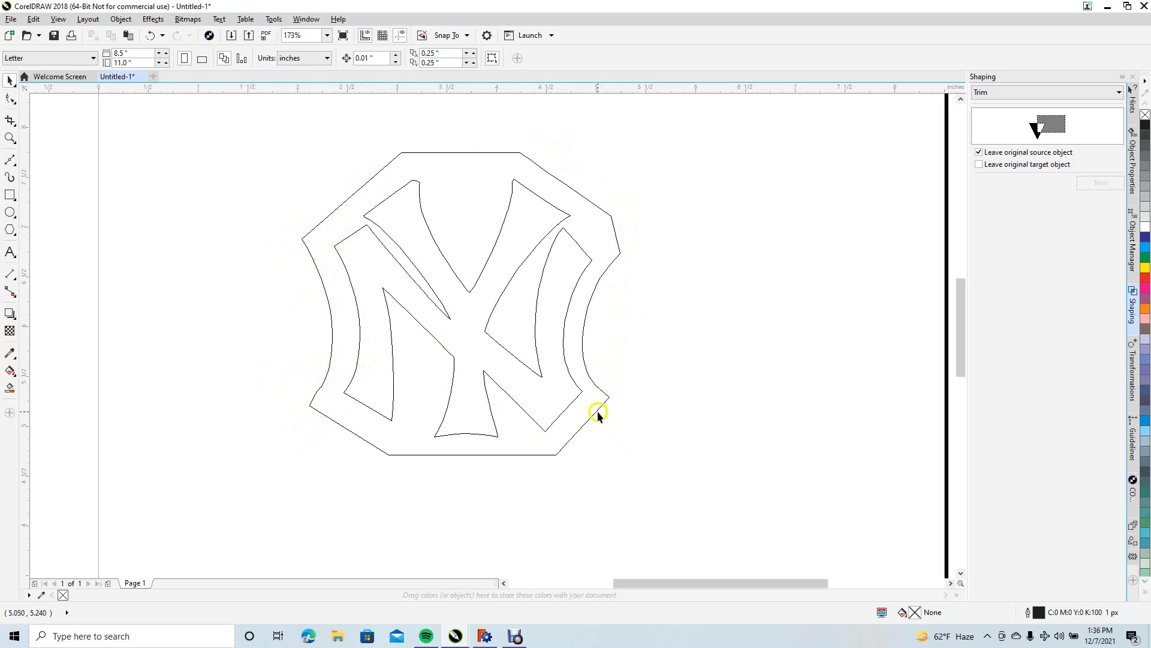
Draw a regular eight-sided polygon about 3.05 inches across in the empty area beside the logo
click(10, 230)
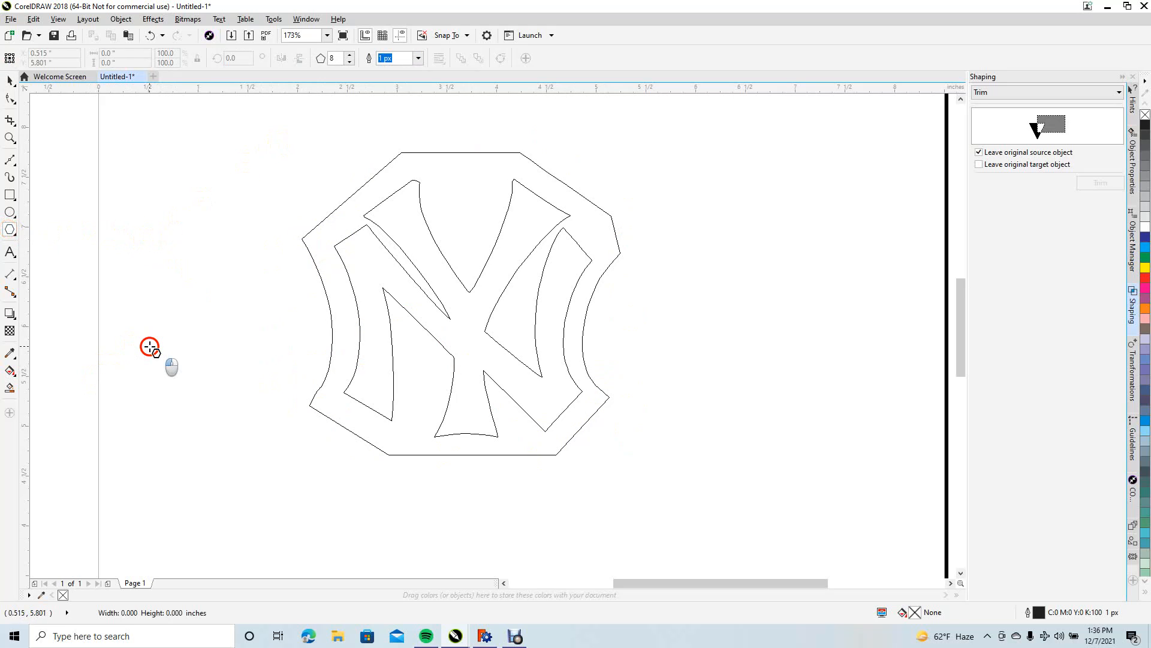
ctrl+shift+drag(149, 344, 301, 369)
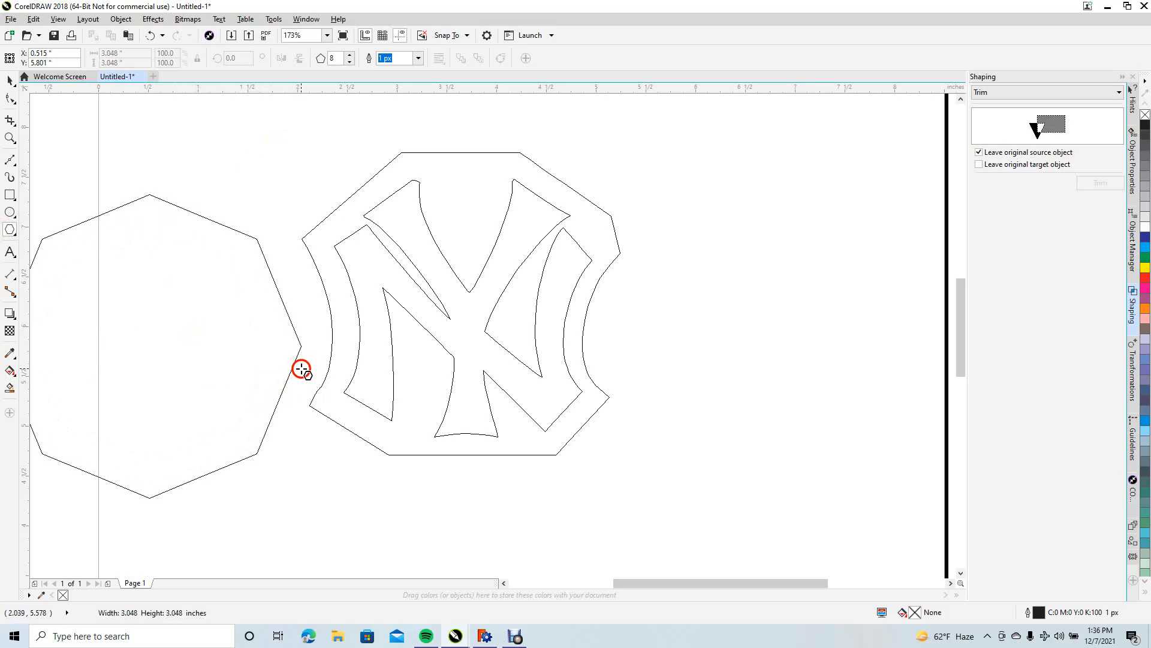
click(9, 80)
Rotate the octagon to about 337.8 degrees so its sides lie flat, and shrink it to about 2.42 inches across
click(249, 288)
drag(308, 186, 322, 271)
drag(323, 267, 325, 272)
click(197, 113)
click(185, 268)
drag(185, 268, 168, 196)
click(291, 329)
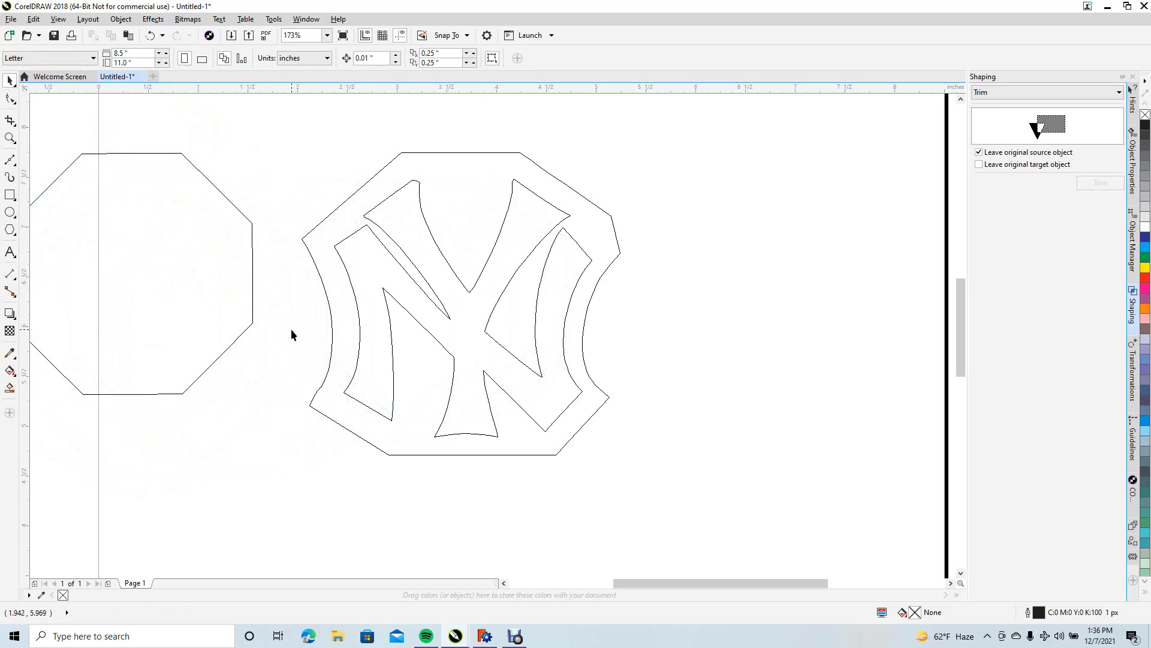
Delete the custom contour that surrounds the NY logo
click(331, 328)
click(332, 329)
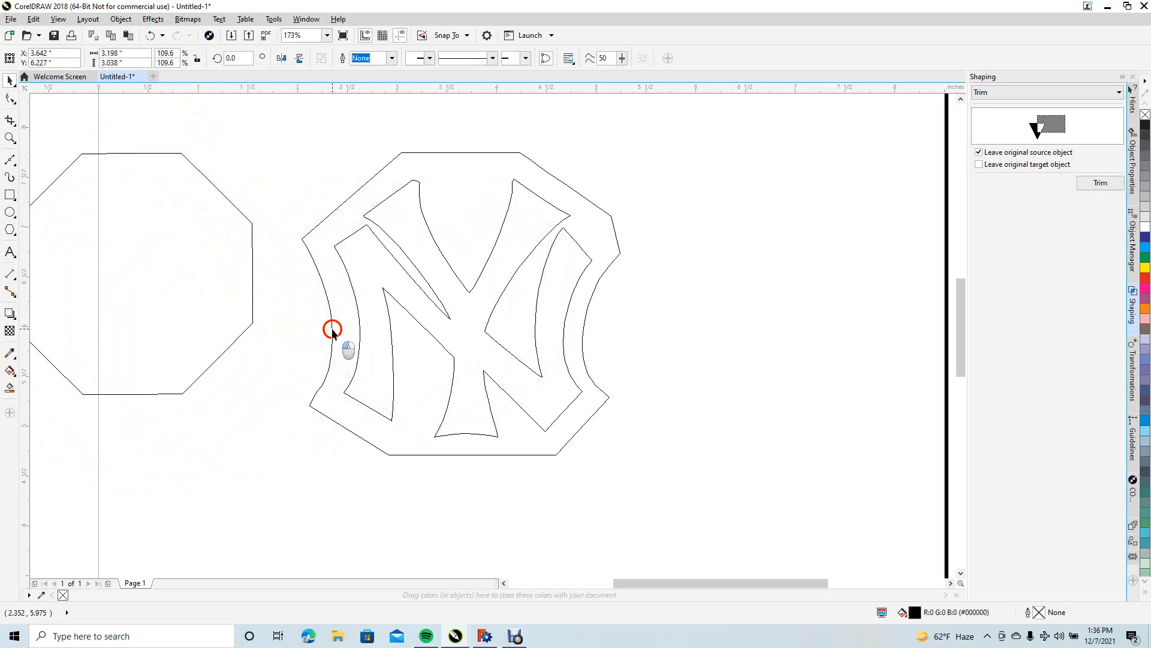
key(Delete)
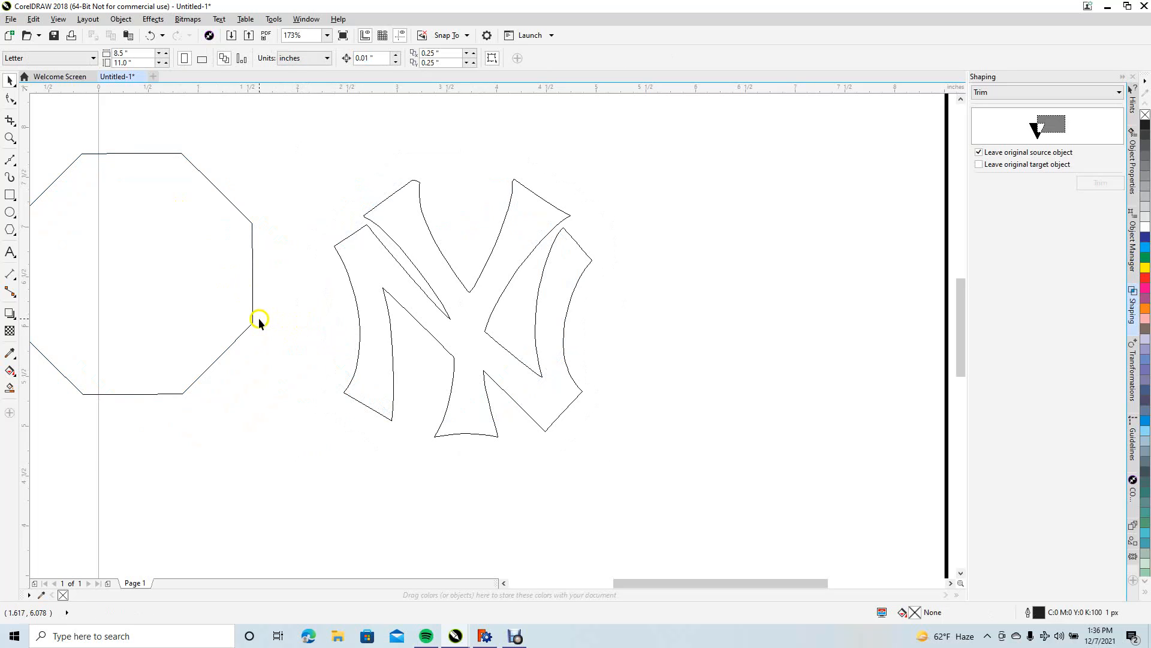
Move the octagon over the NY logo and enlarge it about its center to about 3.4 inches across
click(240, 330)
drag(196, 321, 519, 357)
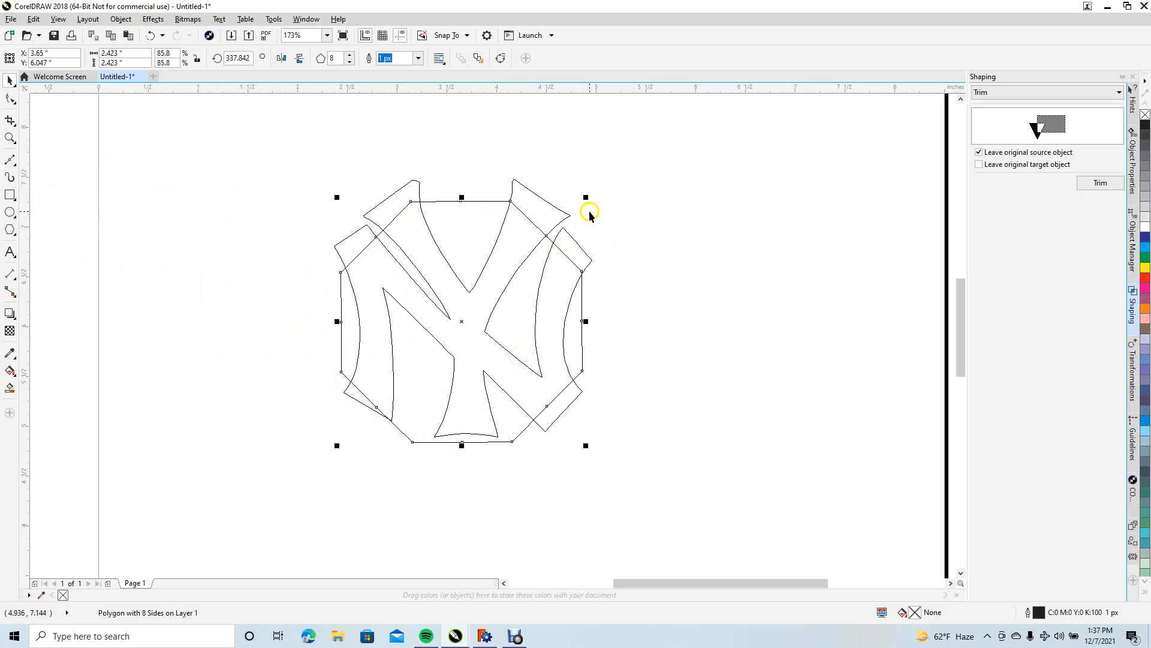
drag(586, 198, 639, 146)
click(681, 162)
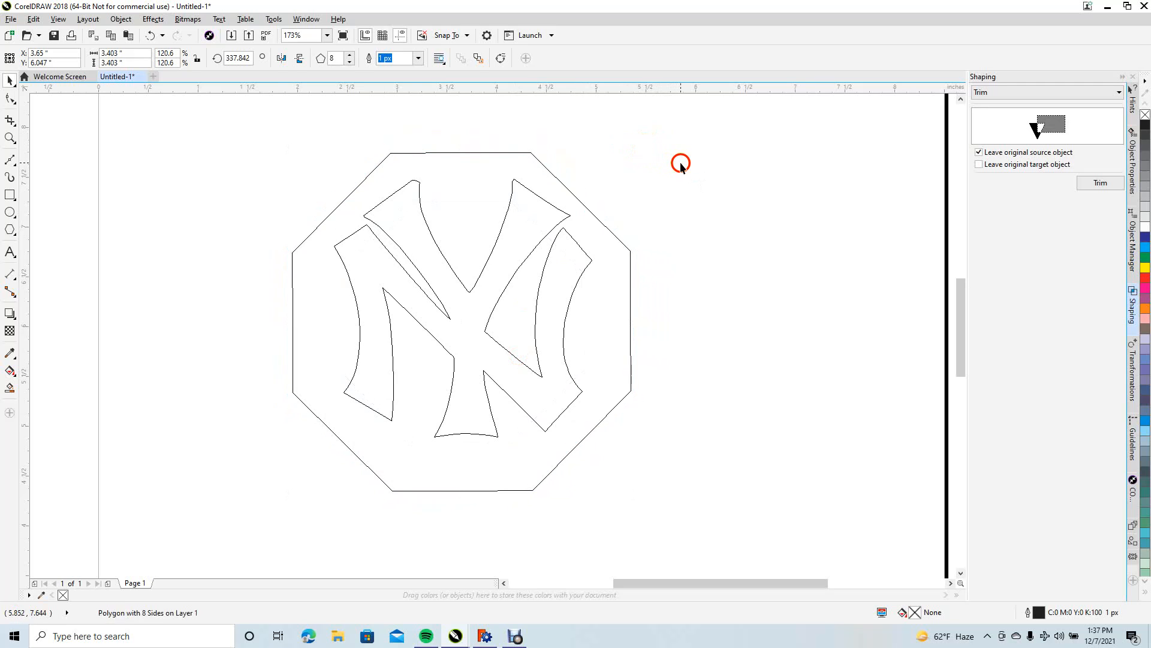
Center both the octagon and the NY logo on the page
click(497, 460)
key(p)
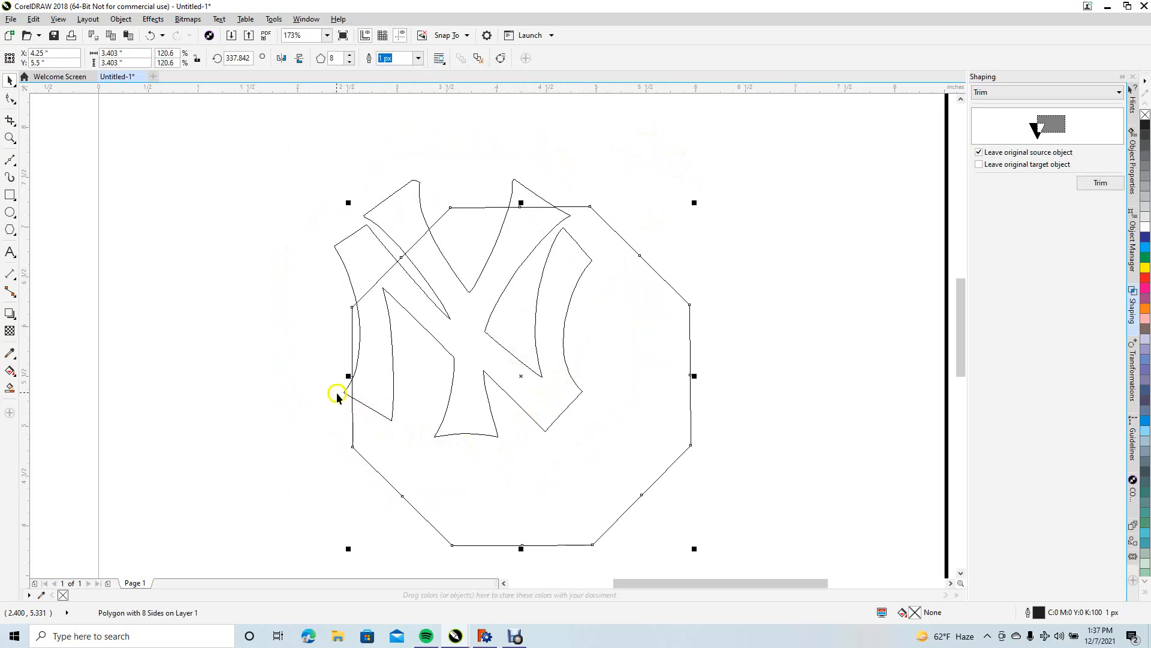
click(286, 349)
click(352, 237)
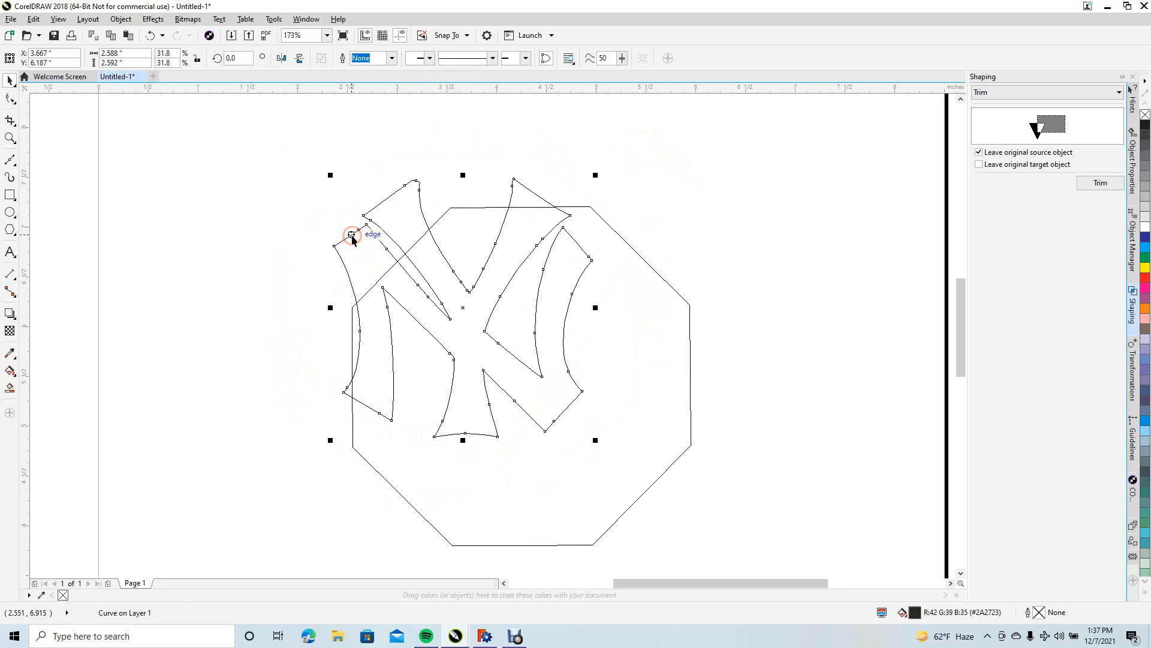
key(p)
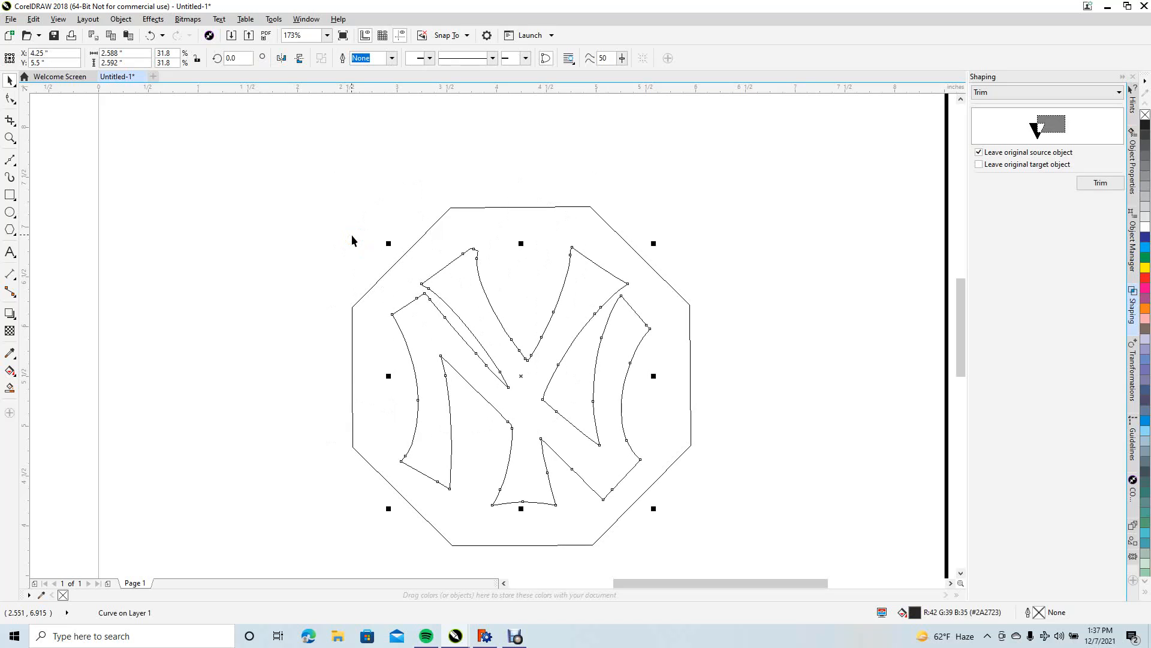
click(240, 225)
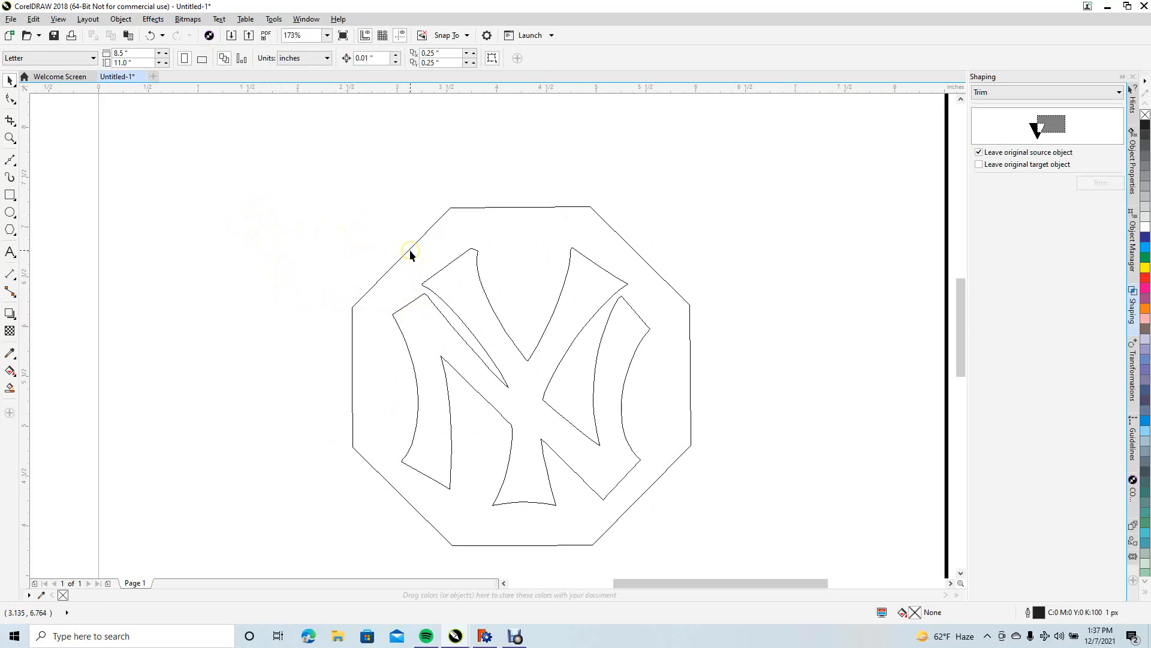
Rotate the octagon slightly to 337.865 degrees to level its upper edge
click(382, 277)
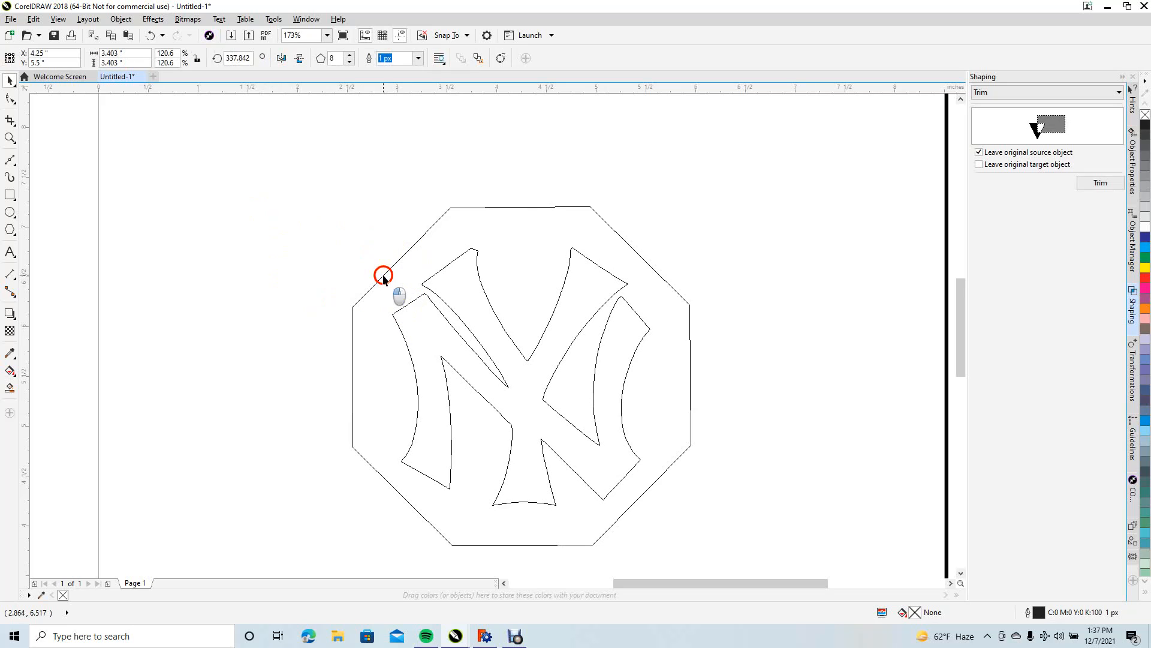
click(382, 277)
mouse_move(349, 206)
mouse_down()
mouse_move(334, 223)
mouse_move(354, 180)
mouse_move(340, 205)
mouse_move(350, 201)
mouse_up()
click(307, 186)
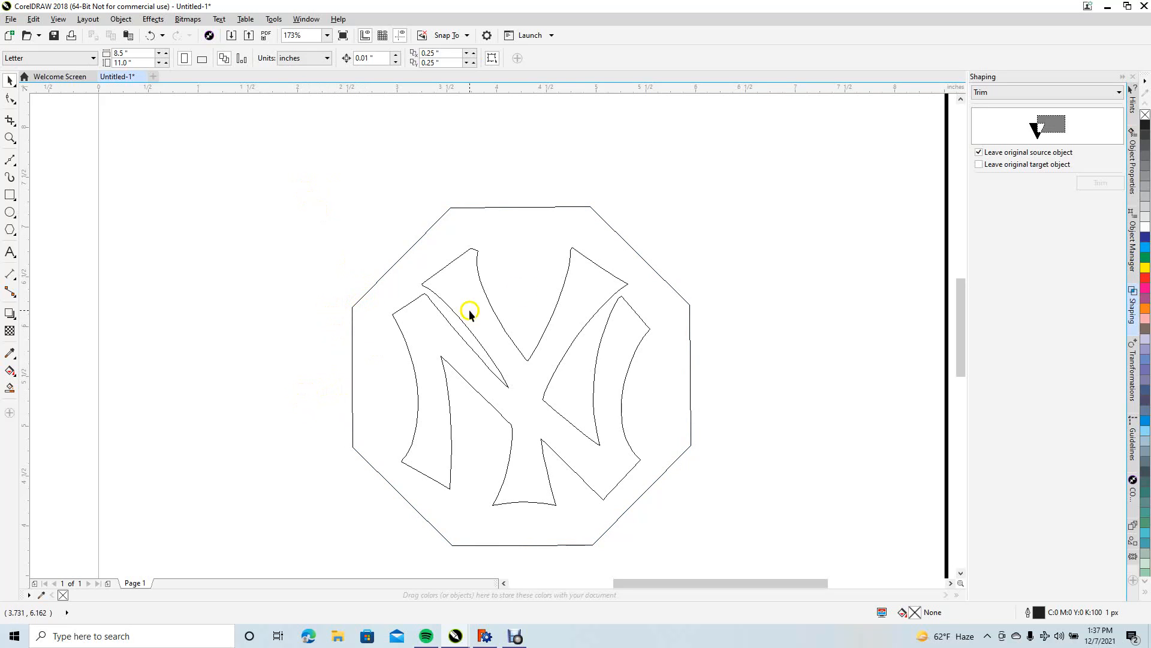
Switch the drawing display to Normal, and draw a new octagon about 3.39 inches across beside the logo
click(58, 18)
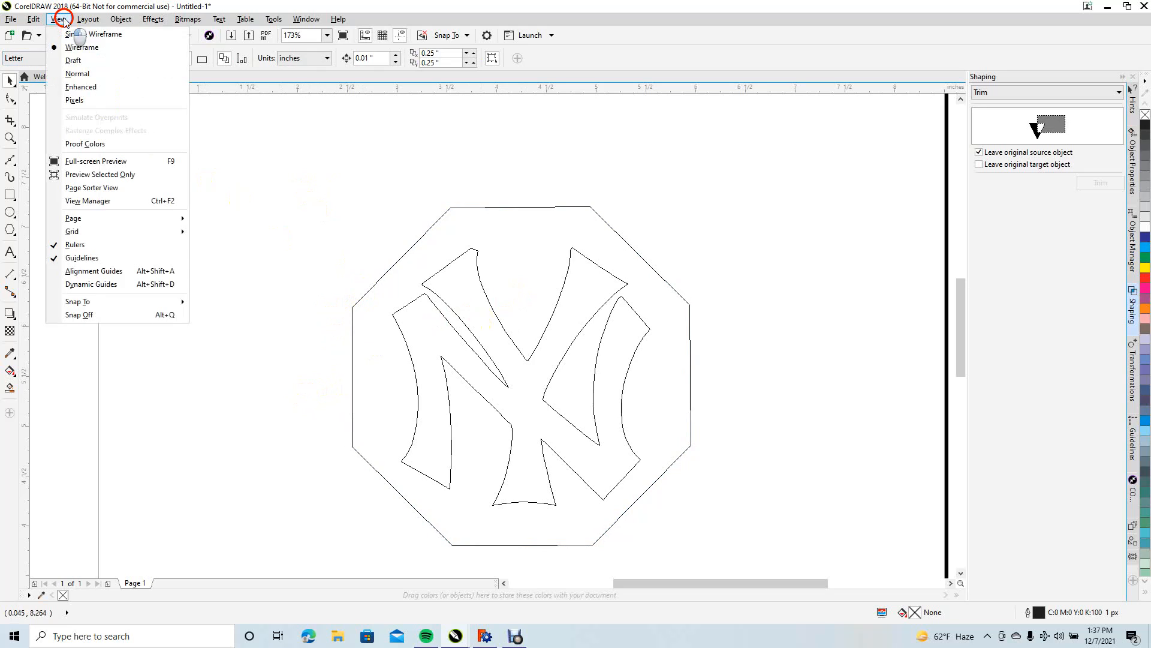
click(88, 76)
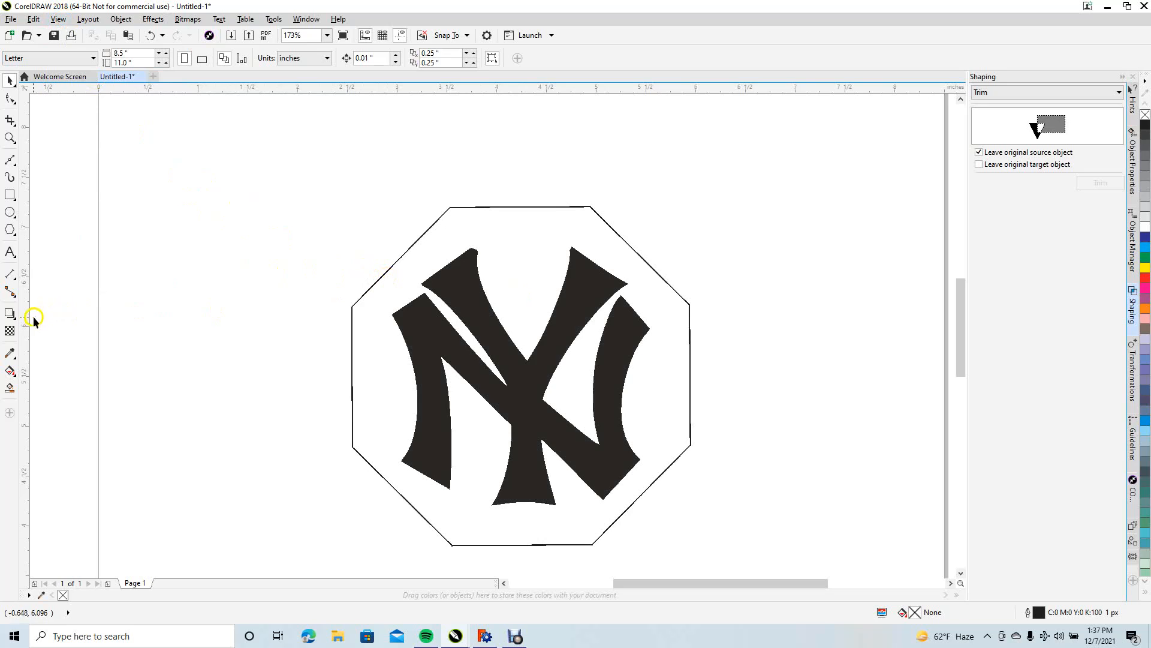
click(10, 229)
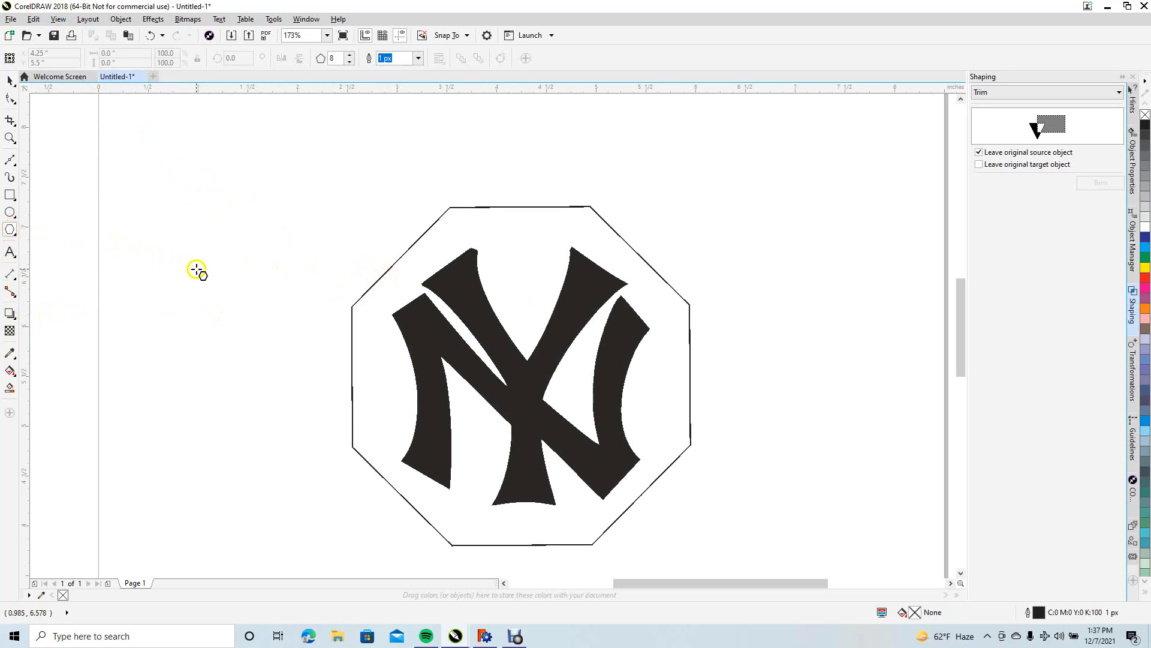
ctrl+shift+drag(202, 275, 369, 294)
click(8, 80)
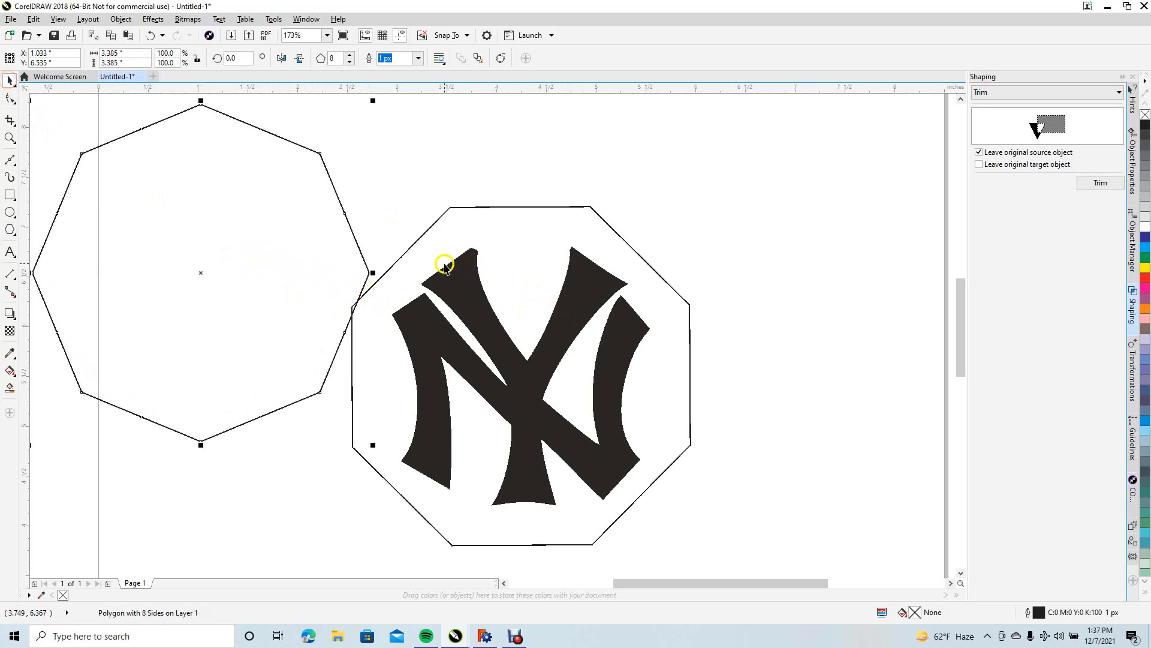
Delete the rotated octagon around the logo, and center the new octagon on the page in its place
click(428, 231)
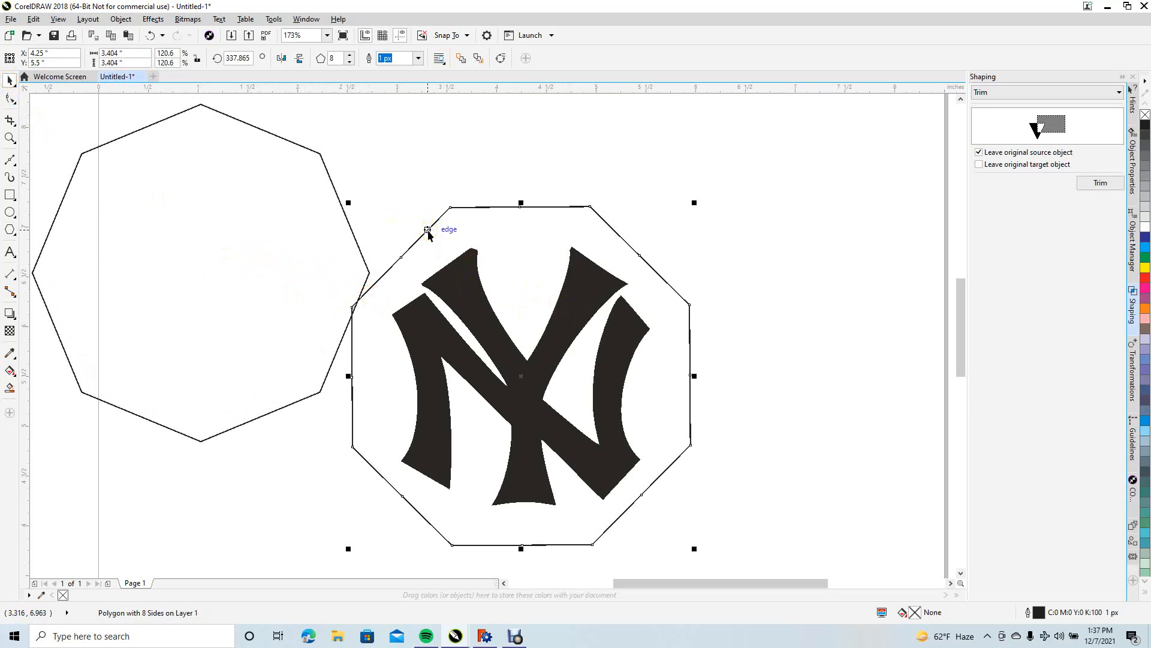
key(Delete)
click(356, 306)
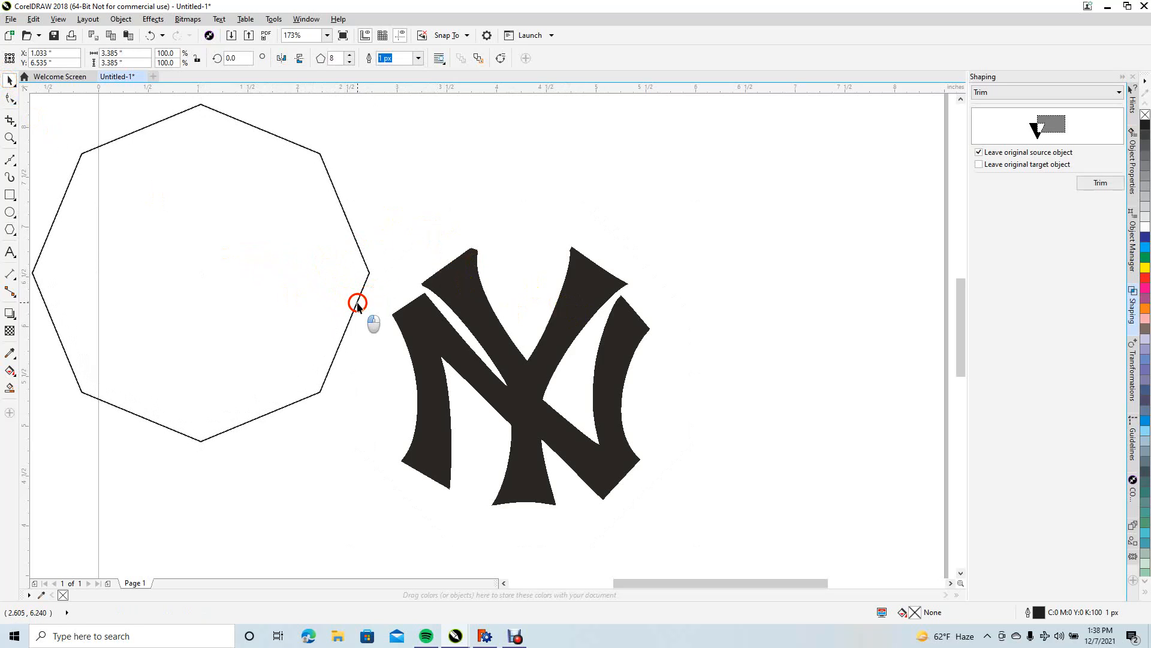
key(p)
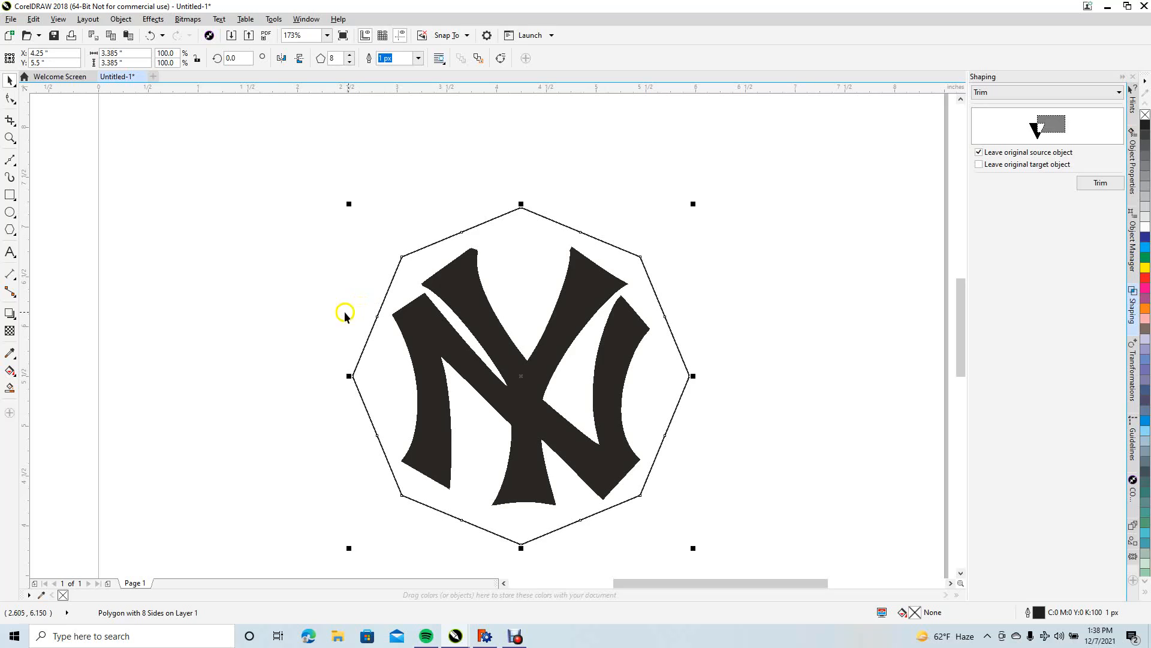
click(273, 307)
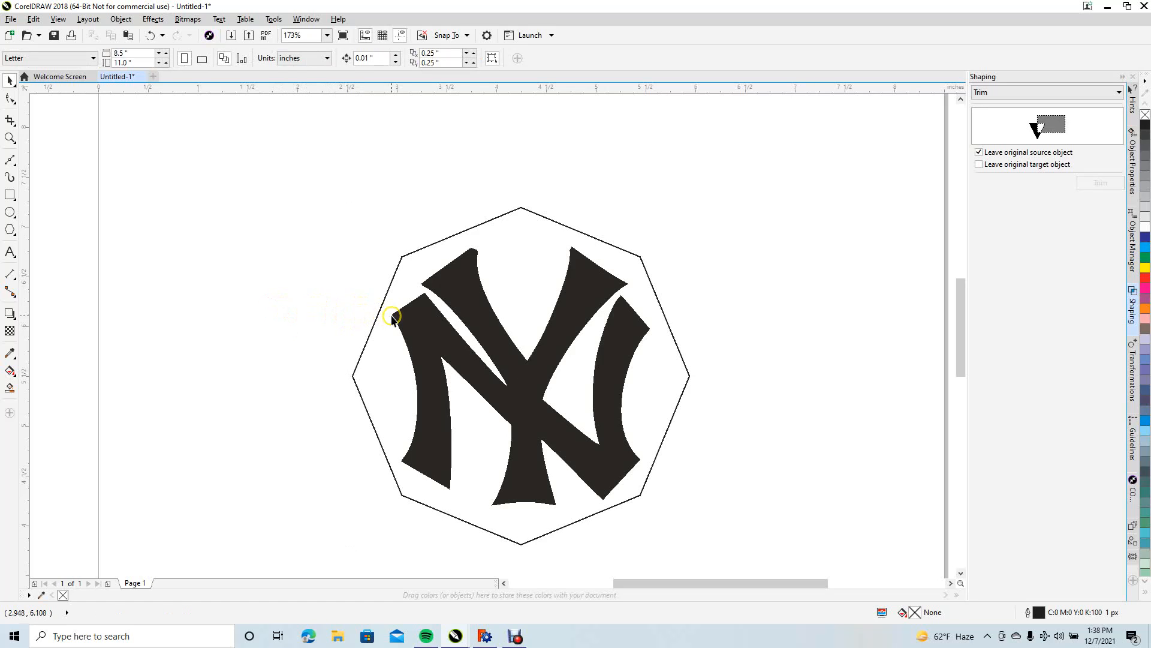
Enlarge the octagon slightly about its center to widen the margin around the logo
click(534, 214)
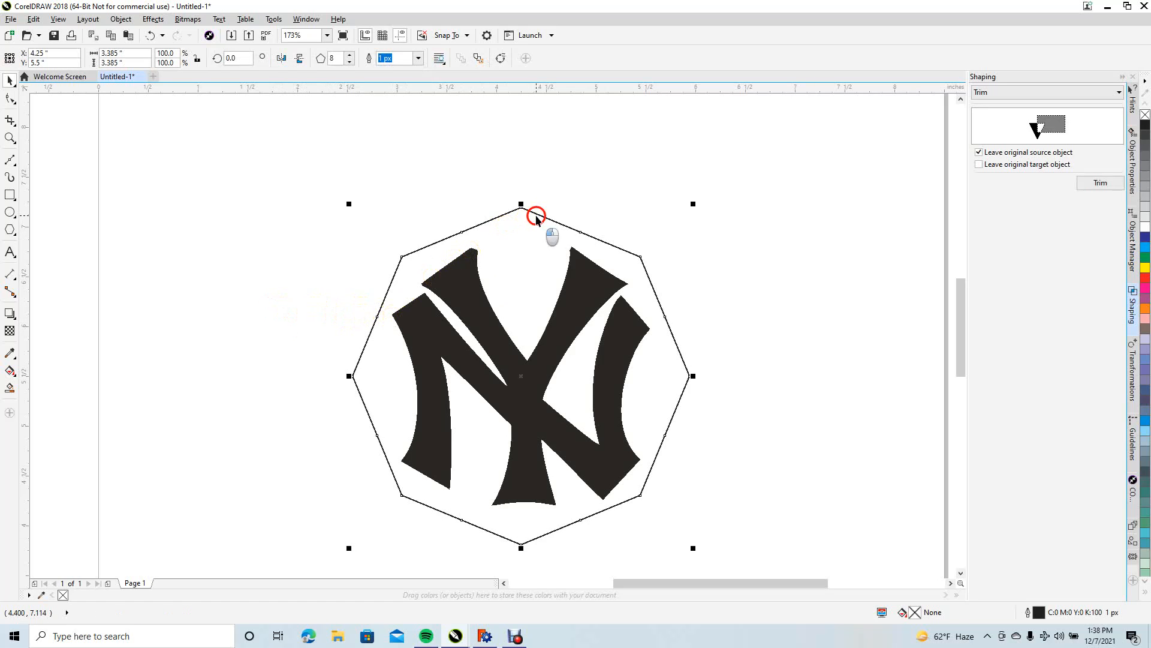
drag(693, 202, 717, 193)
click(751, 208)
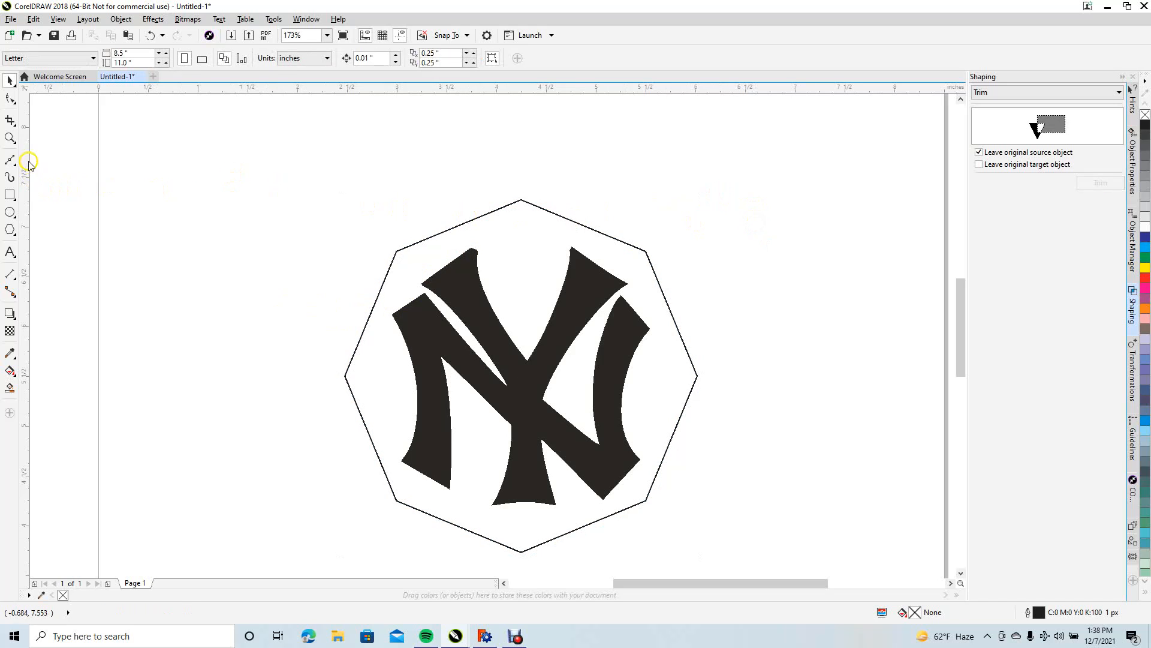
Draw a circle about 0.5 inches in diameter centered on the octagon's top corner
click(11, 209)
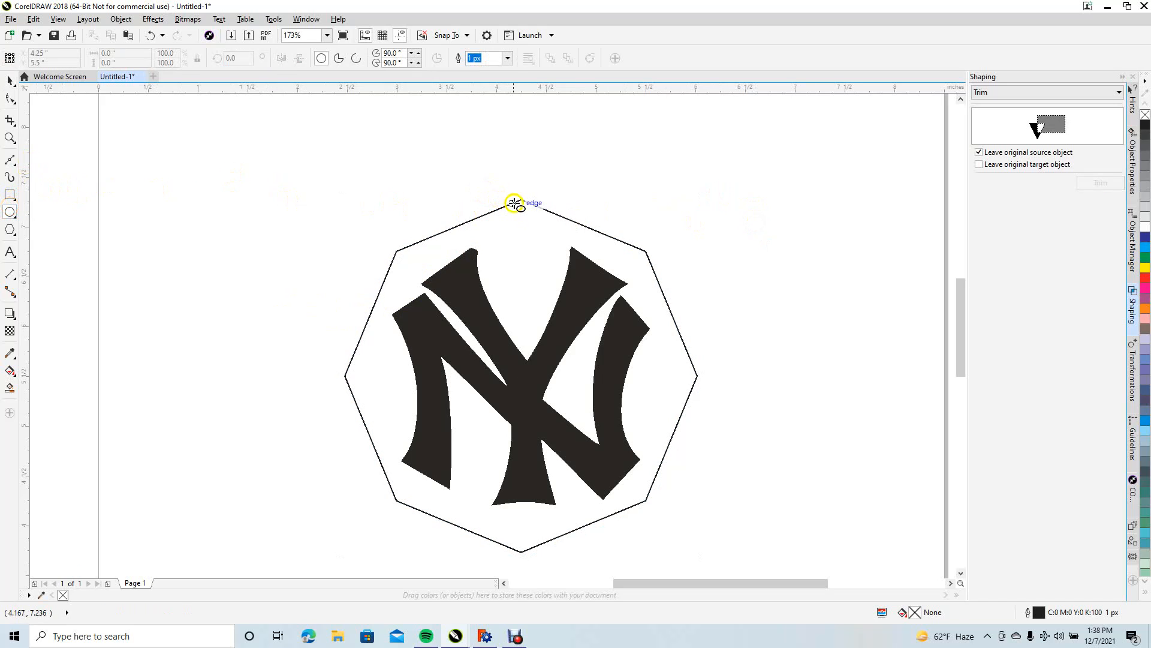
ctrl+shift+drag(520, 200, 547, 194)
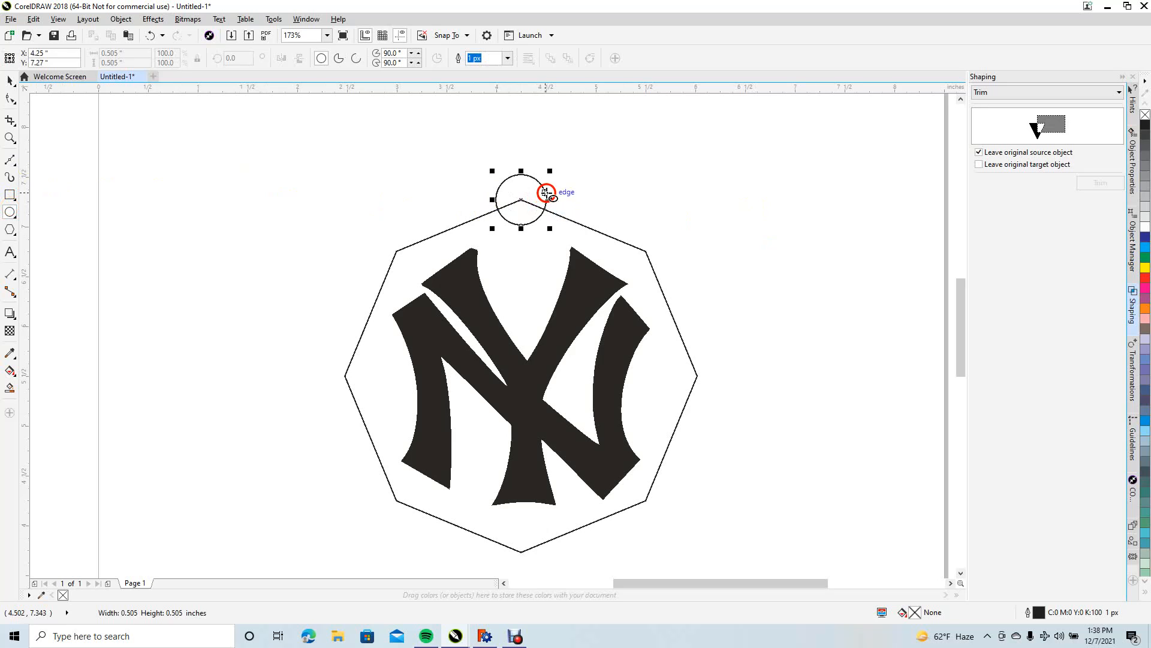
click(9, 83)
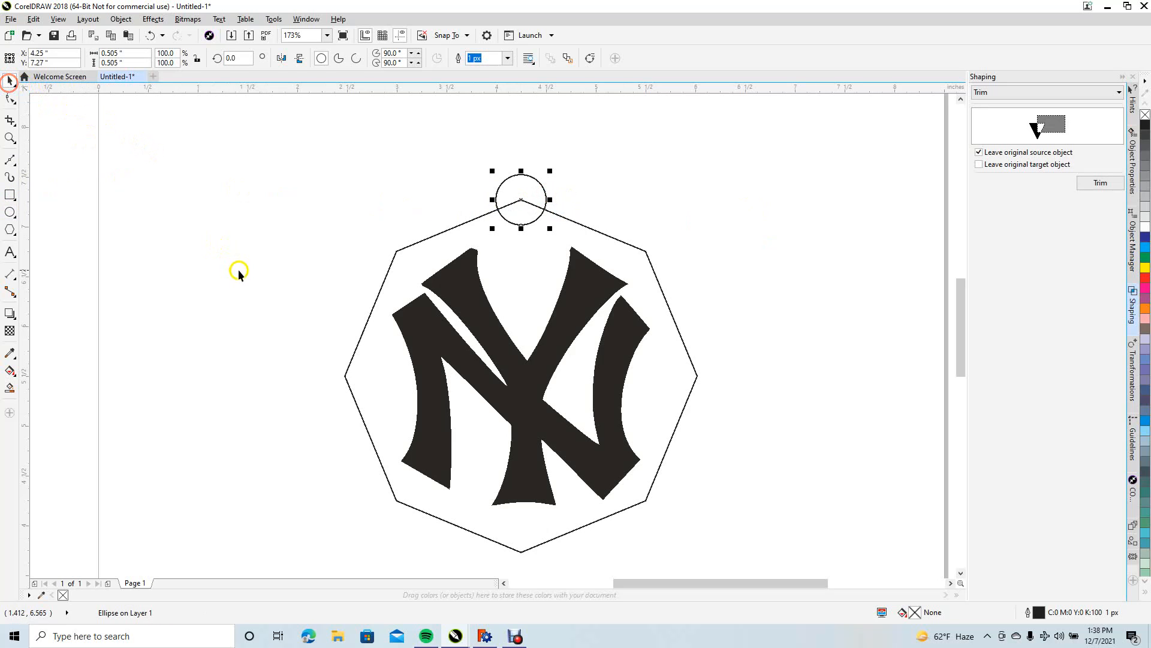
click(237, 268)
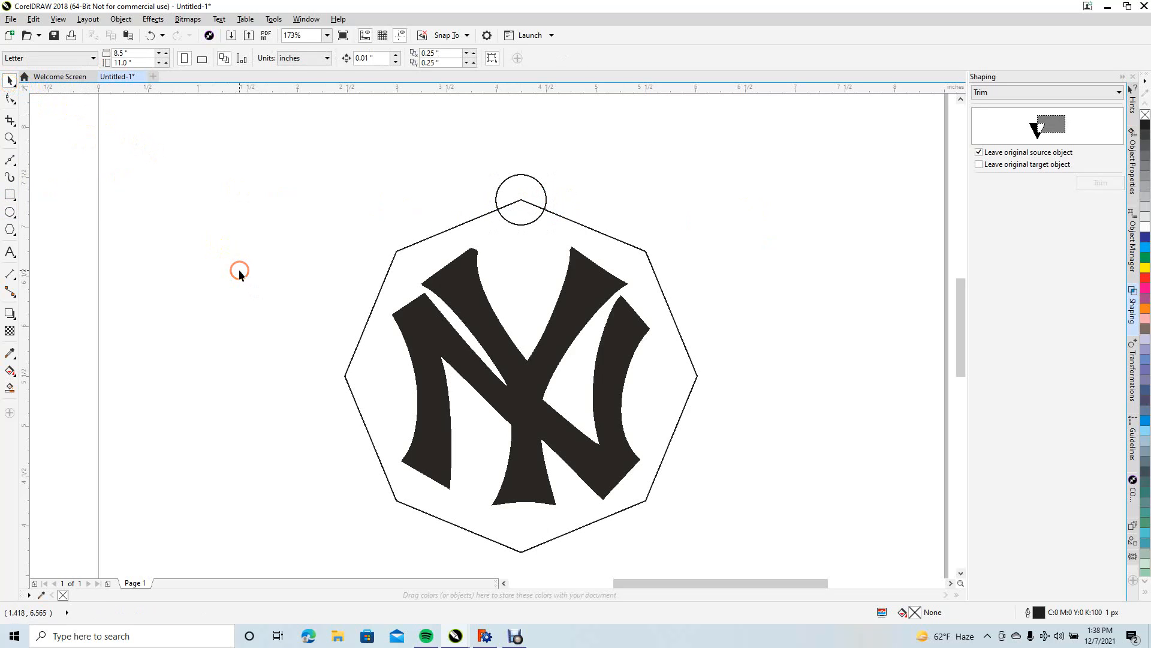
Draw a concentric hole circle about 0.24 inches in diameter inside the circle at the octagon's top corner
click(11, 211)
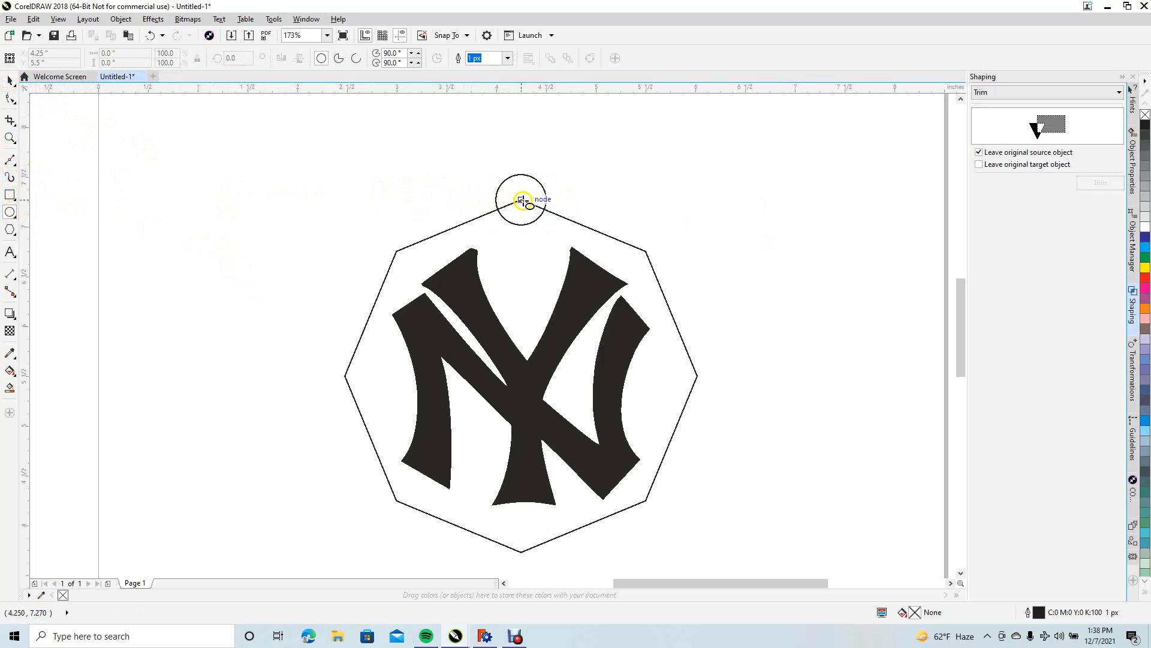
ctrl+shift+drag(521, 200, 533, 193)
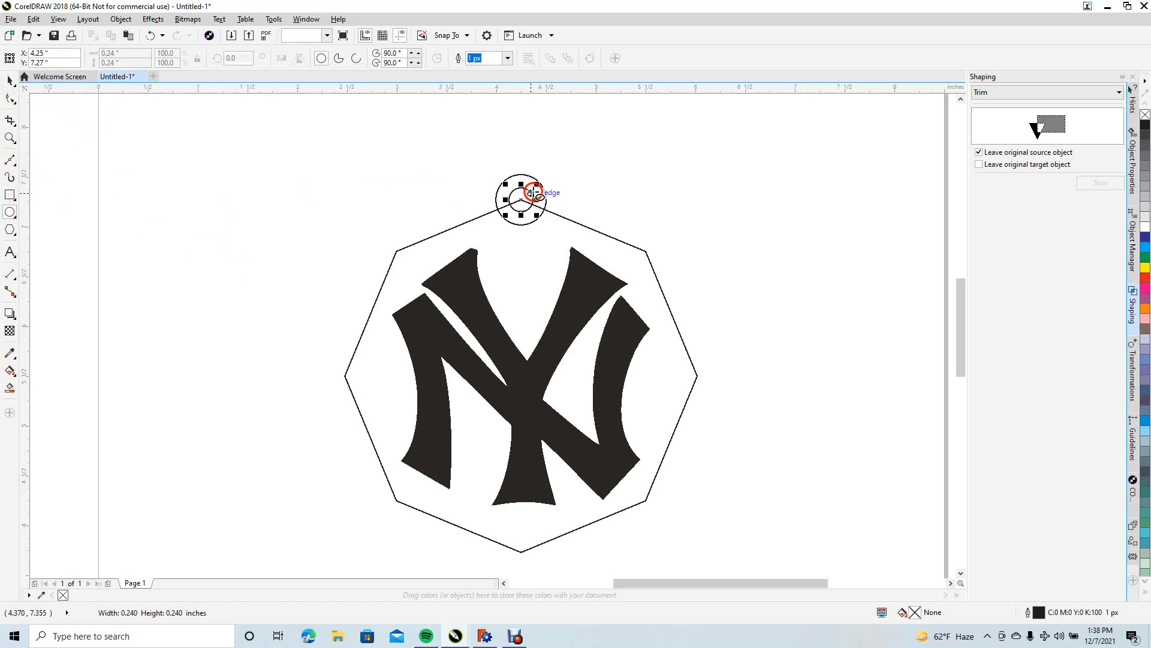
click(10, 80)
click(253, 195)
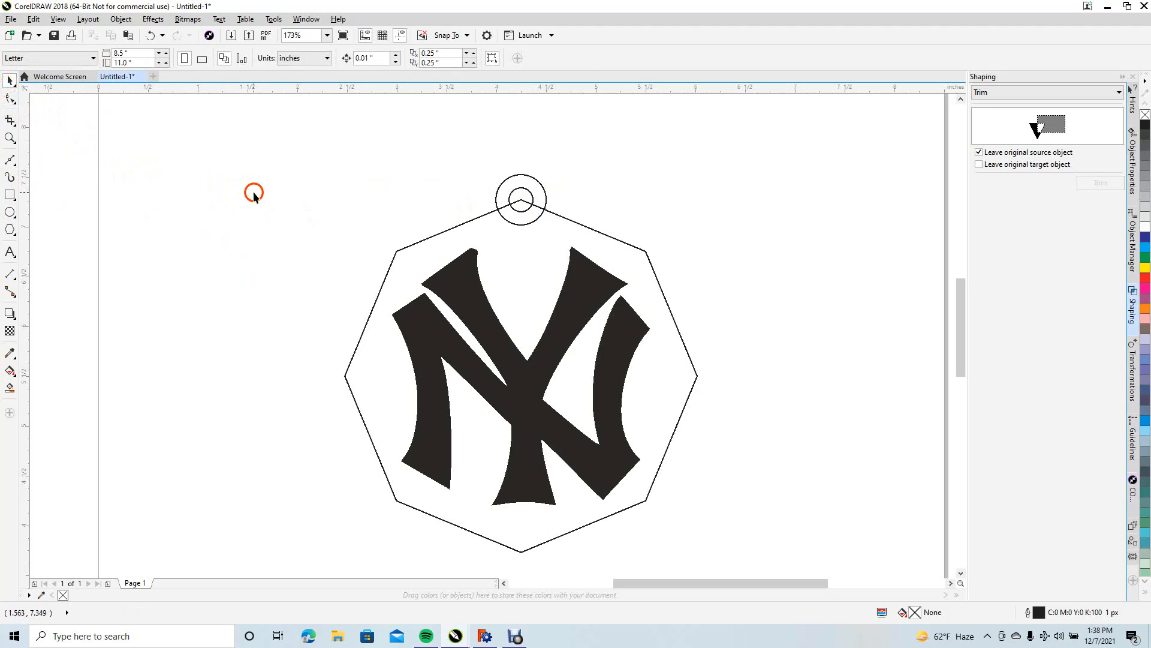
Weld the larger loop circle to the octagon to form a single pendant outline
click(548, 203)
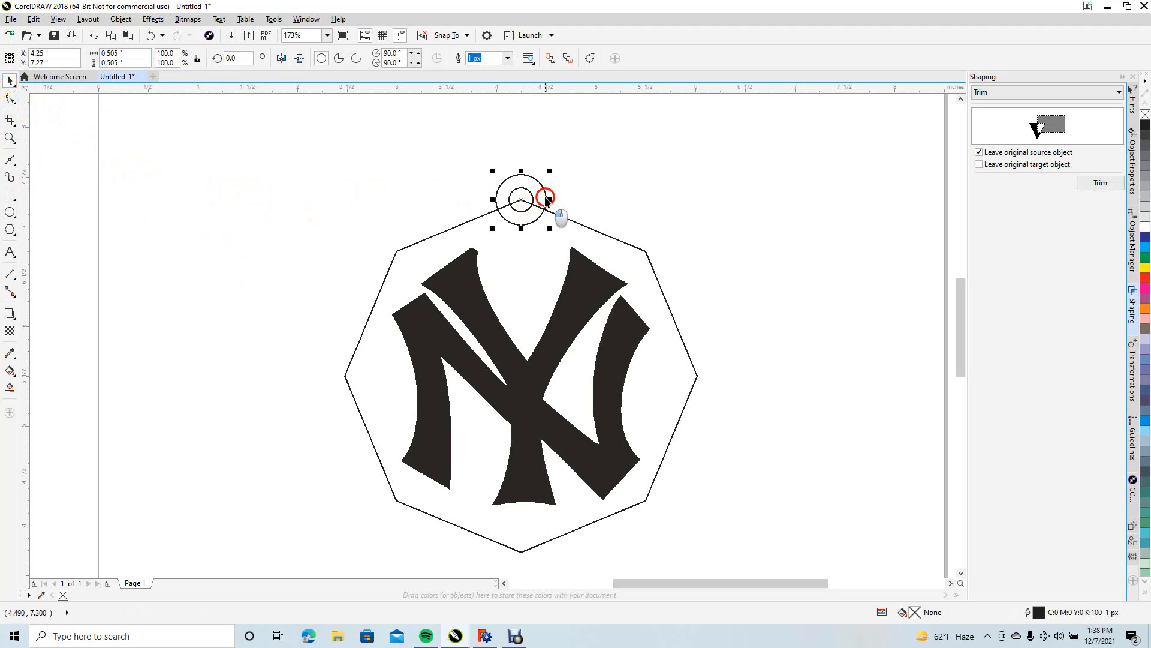
click(1003, 91)
click(1003, 106)
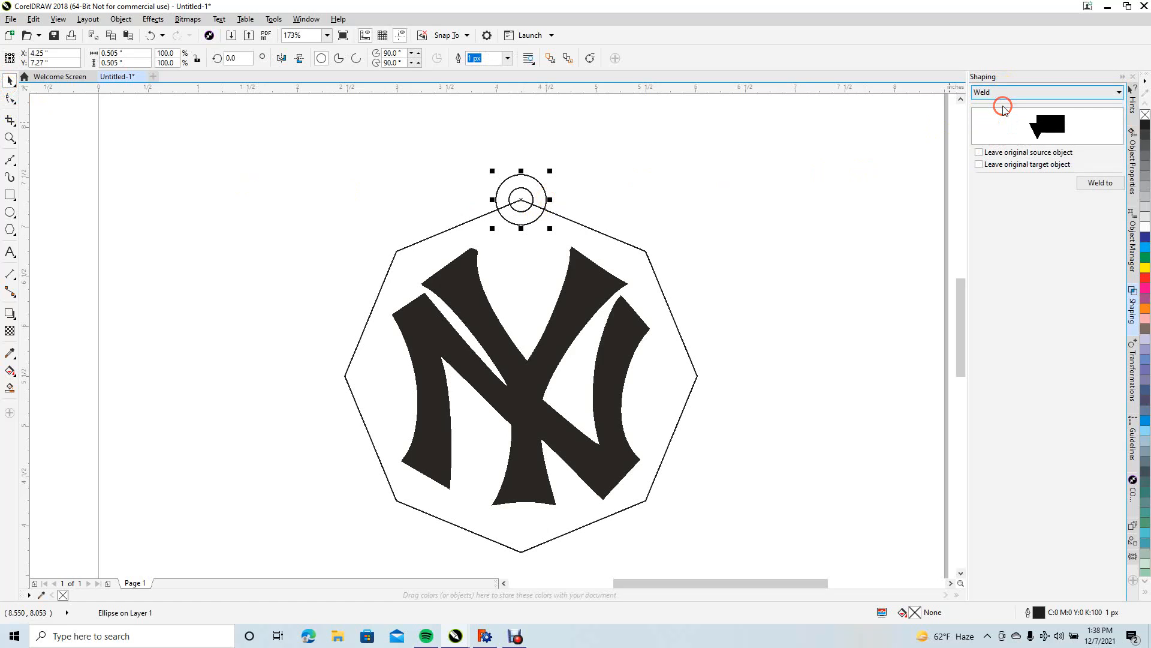
click(1100, 182)
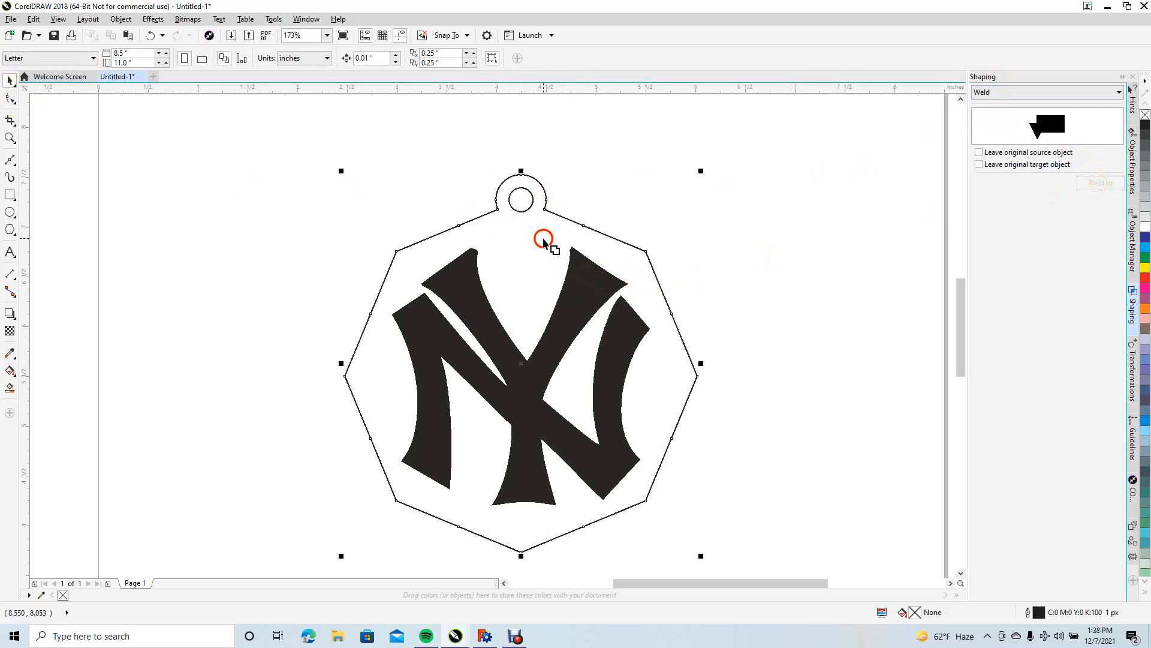
click(544, 237)
click(598, 180)
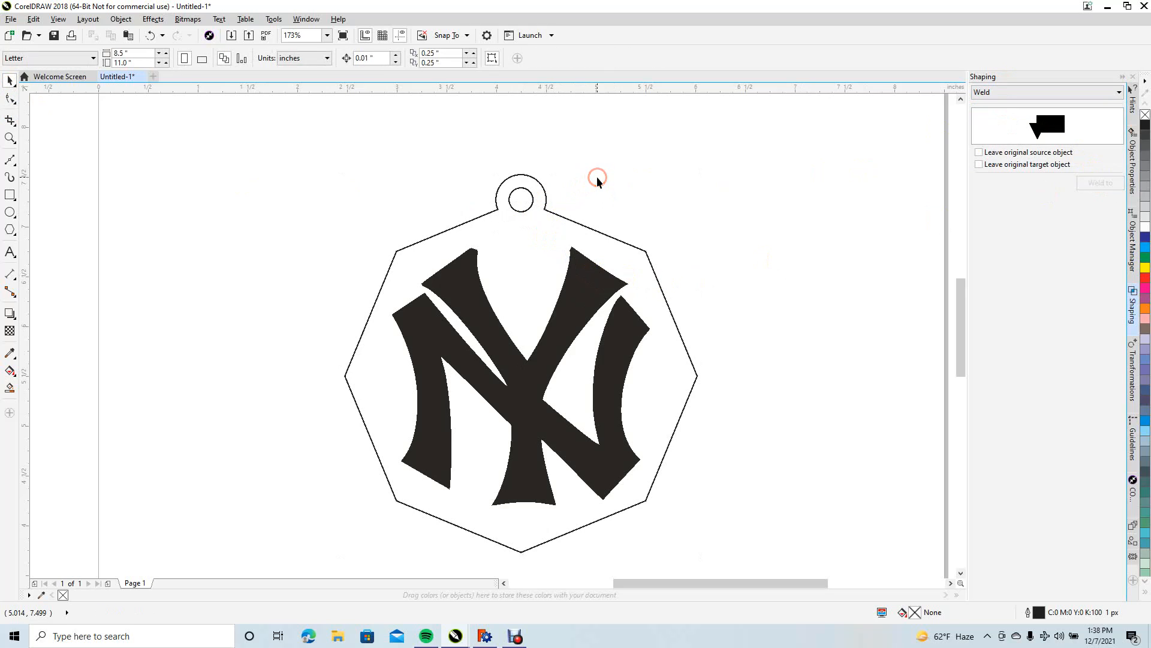
Trim the pendant outline with the small hole circle, keeping the source object, and delete the leftover circle
click(523, 215)
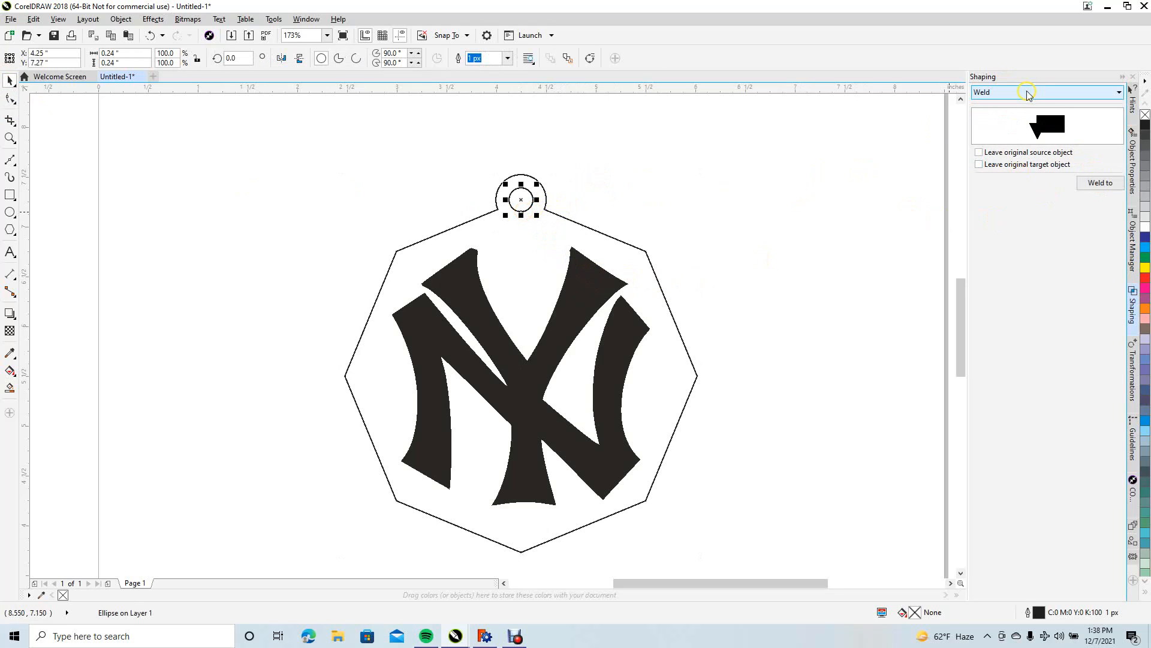
click(1027, 92)
click(995, 114)
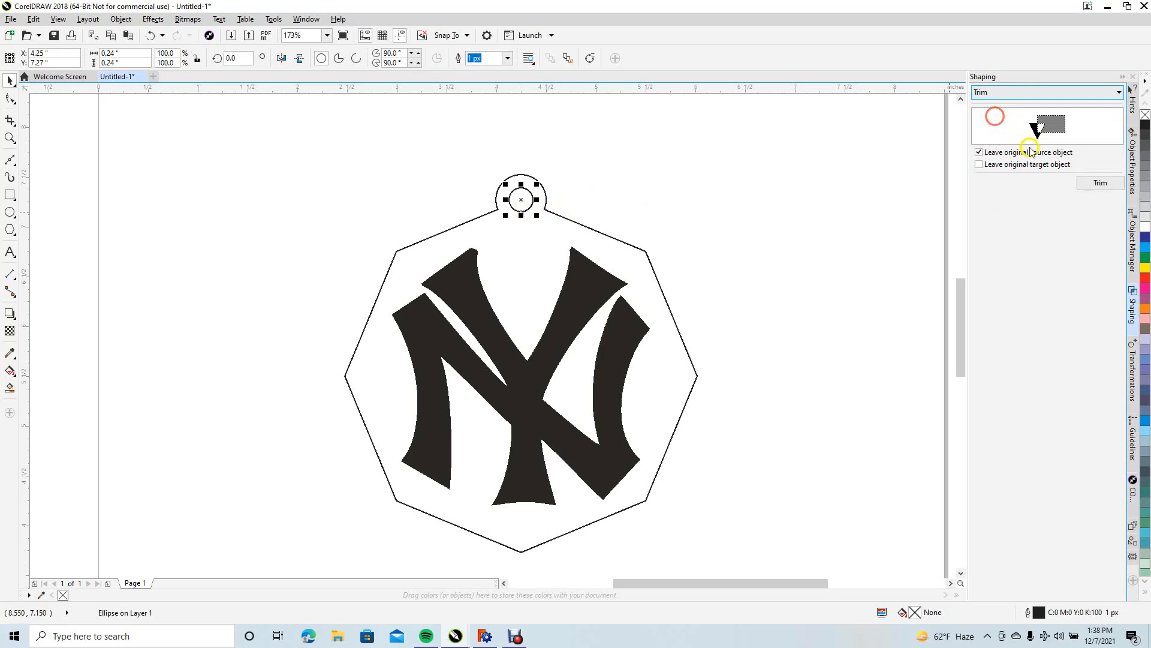
click(1092, 184)
click(536, 233)
click(606, 169)
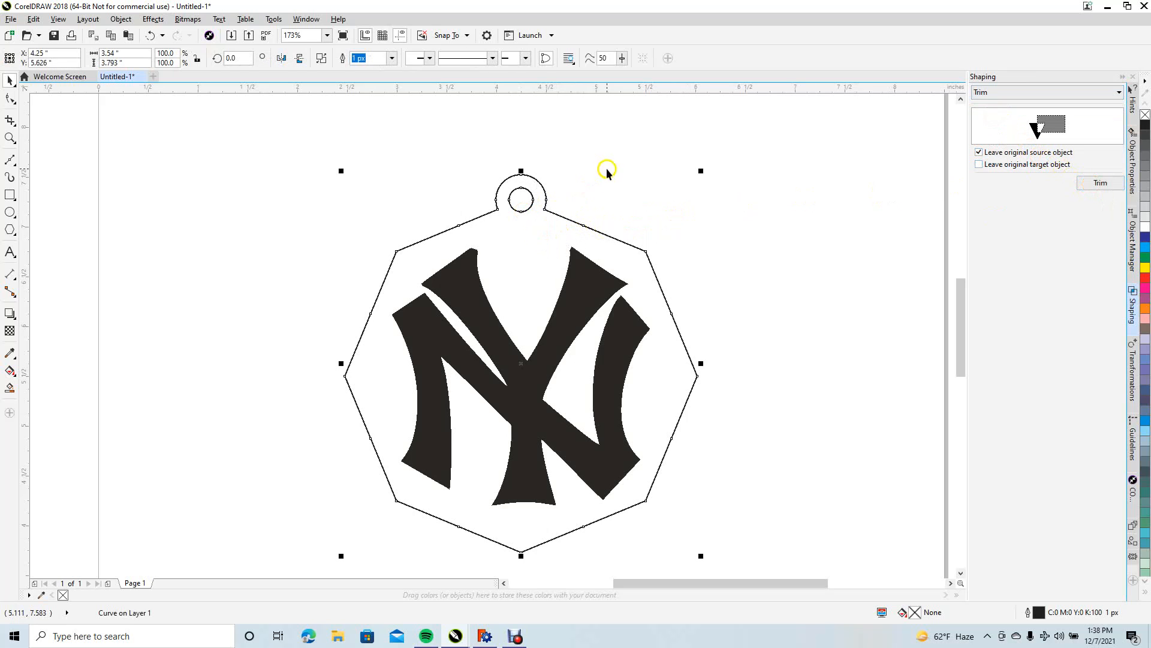
click(524, 210)
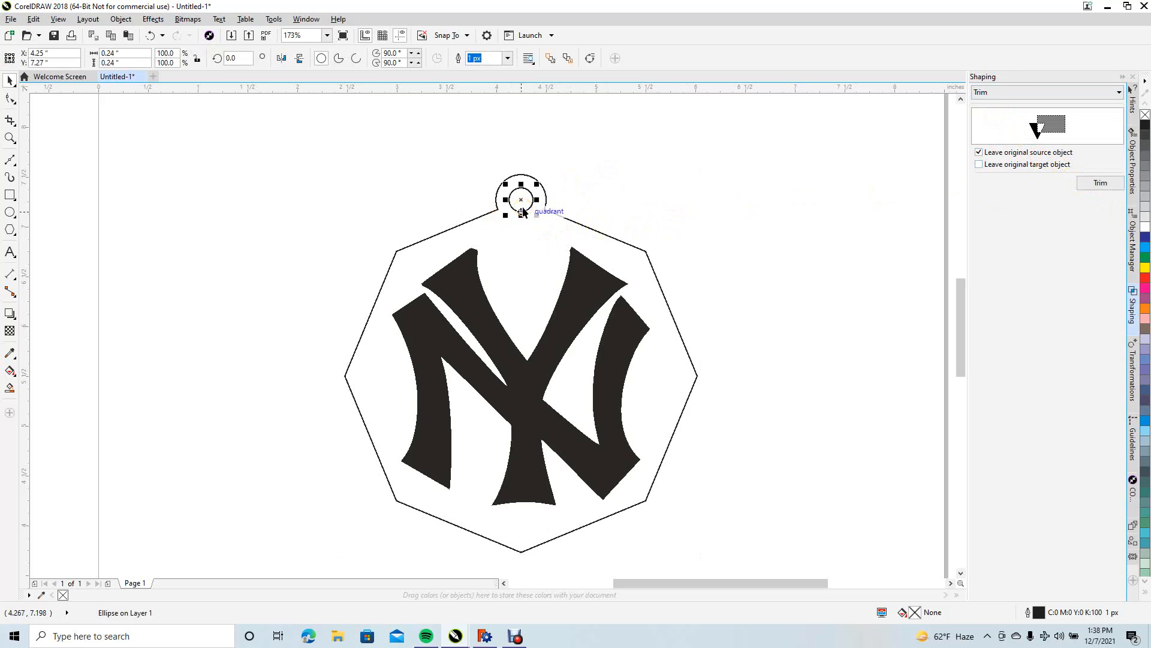
key(Delete)
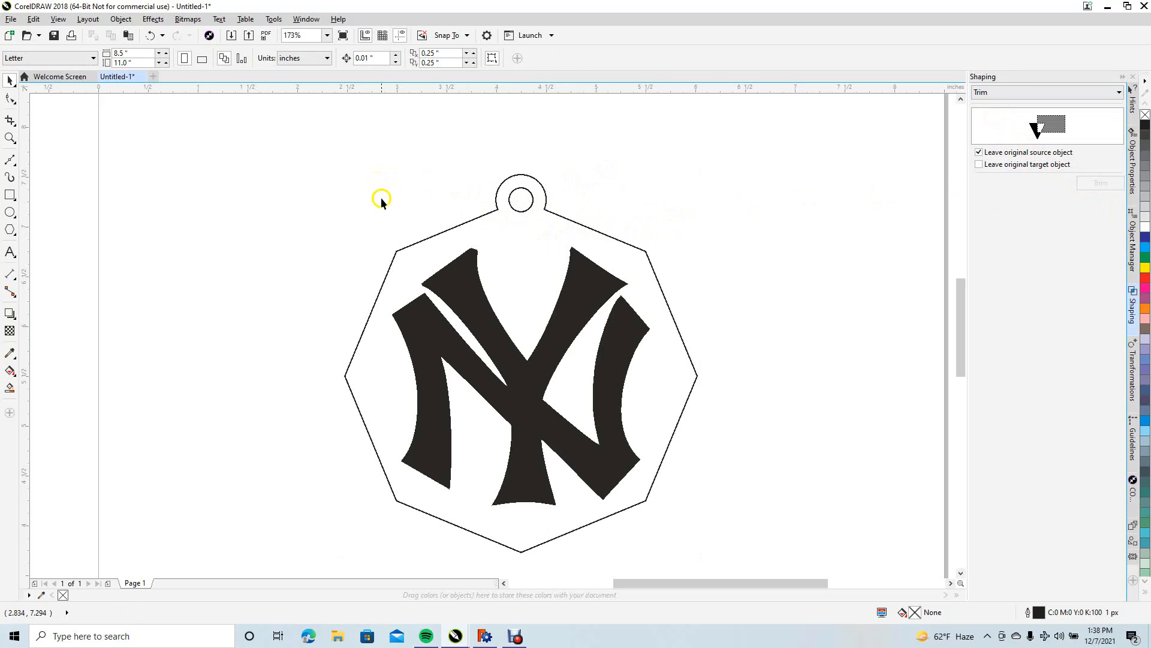
Export only the NY logo to the Desktop as an SVG file named "ny logo"
click(400, 258)
click(449, 286)
click(240, 309)
click(399, 316)
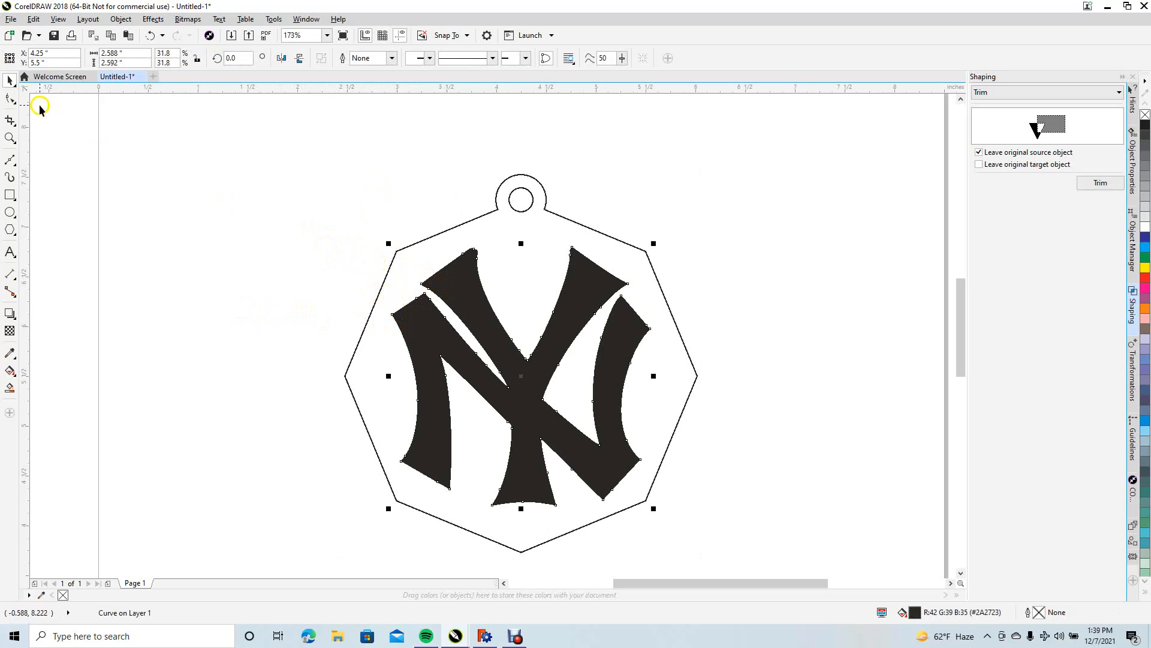
click(19, 23)
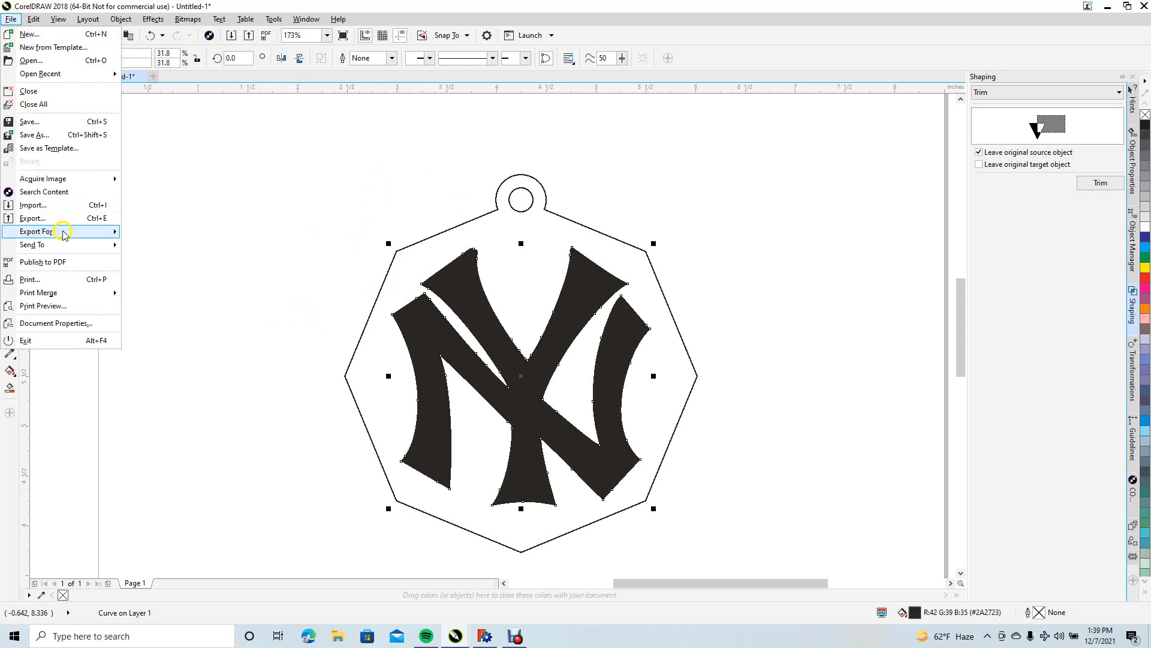
click(48, 218)
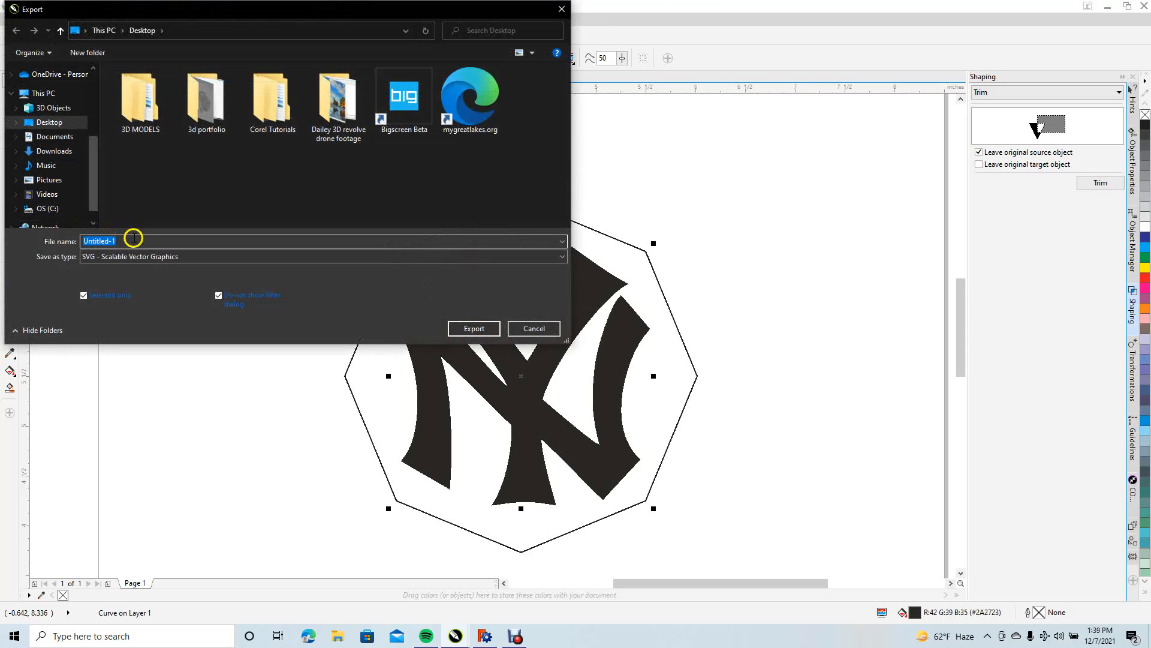
text(ny logo)
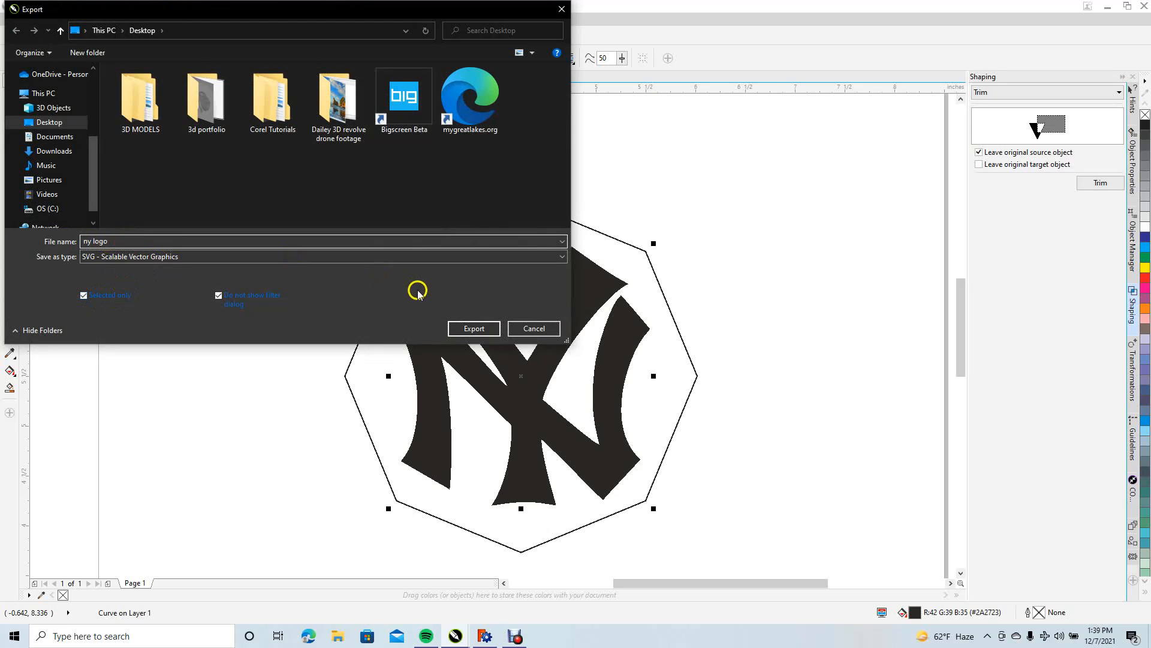
click(476, 328)
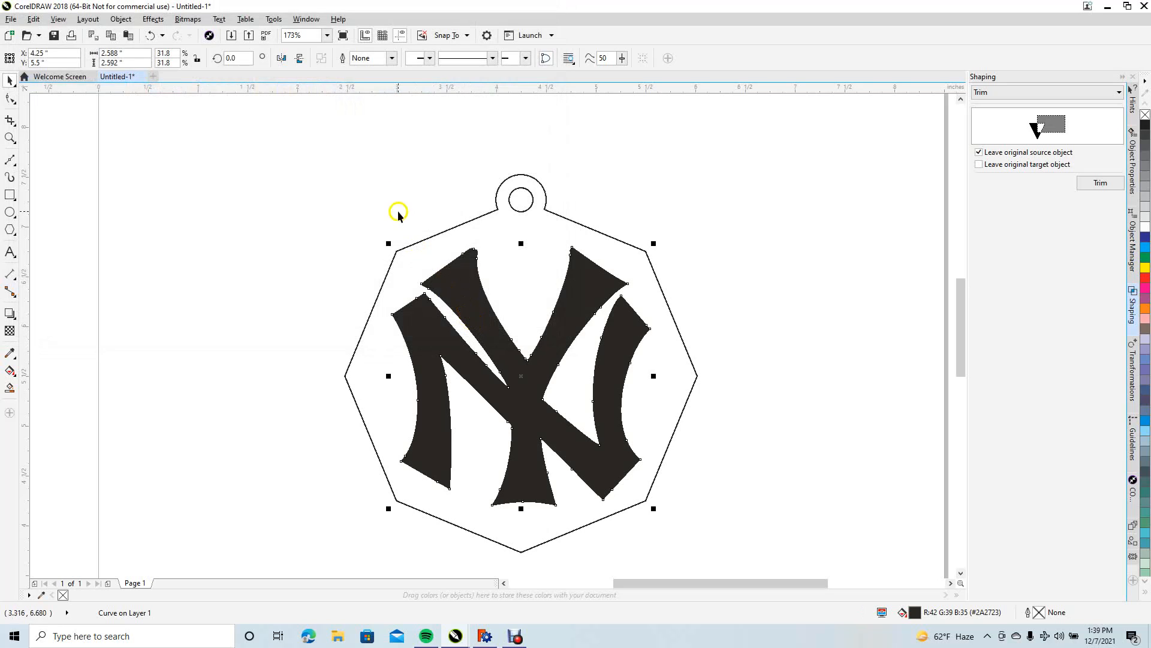
Set the outline width of the octagonal pendant shape to Hairline
click(394, 192)
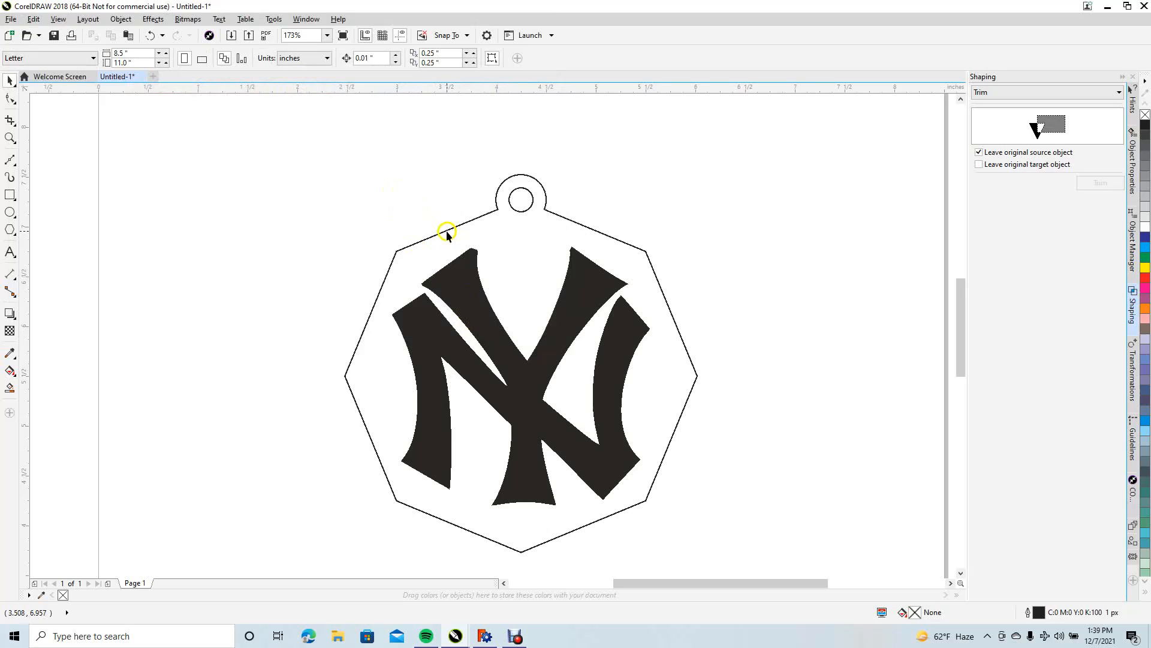
click(447, 232)
click(390, 59)
click(374, 78)
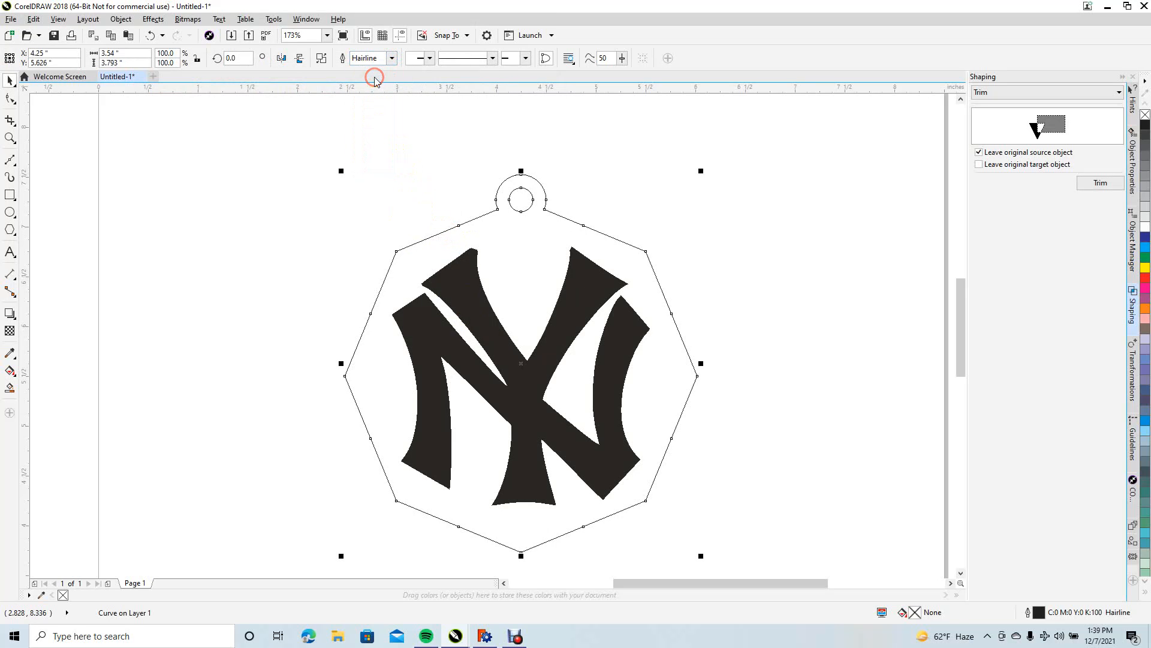
Export only the pendant outline to the Desktop as an SVG file named "outline ny"
click(11, 20)
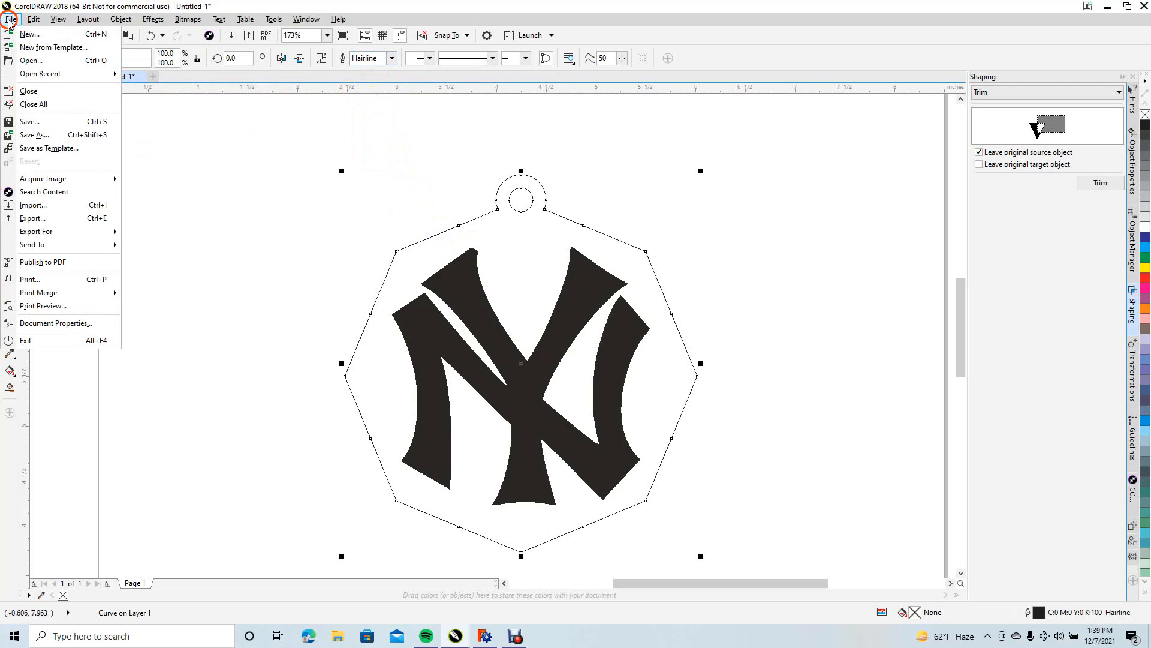
click(33, 218)
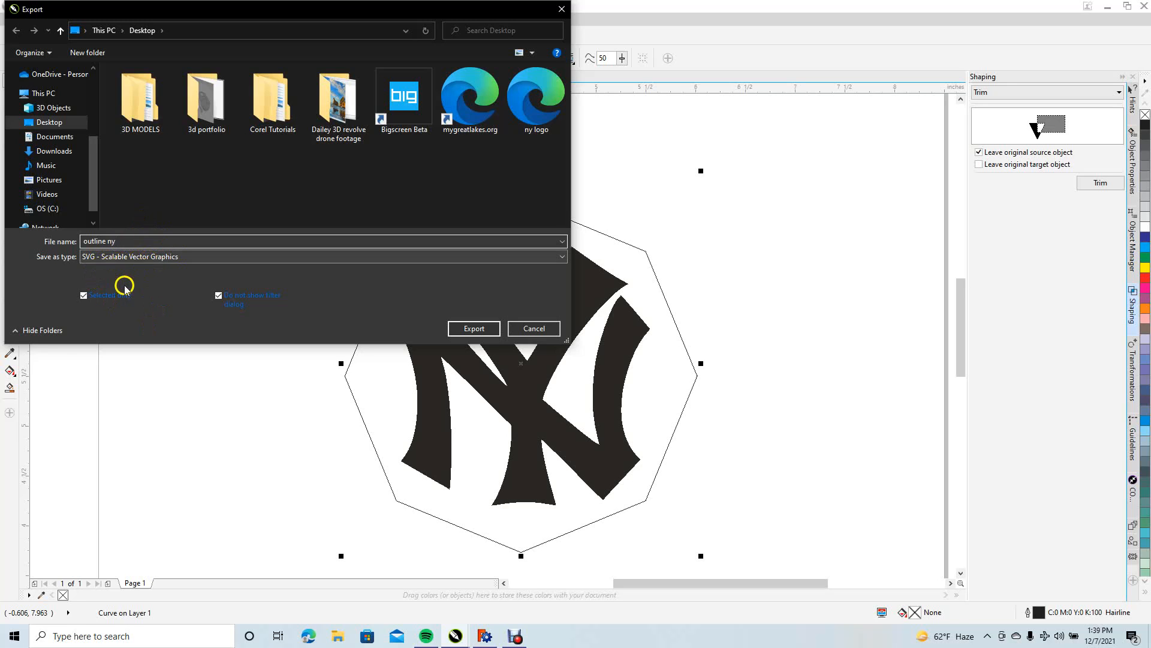
click(478, 329)
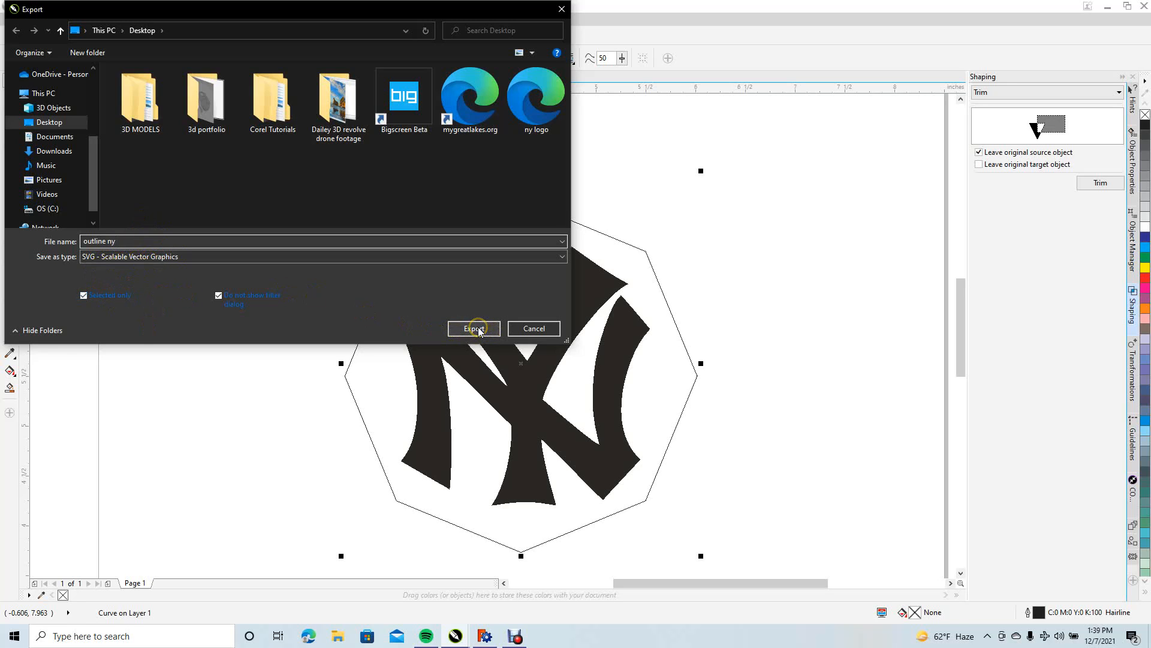
Switch to FreeCAD, create a new document, and import the "outline ny" SVG from the desktop as geometry
click(1108, 7)
double_click(789, 573)
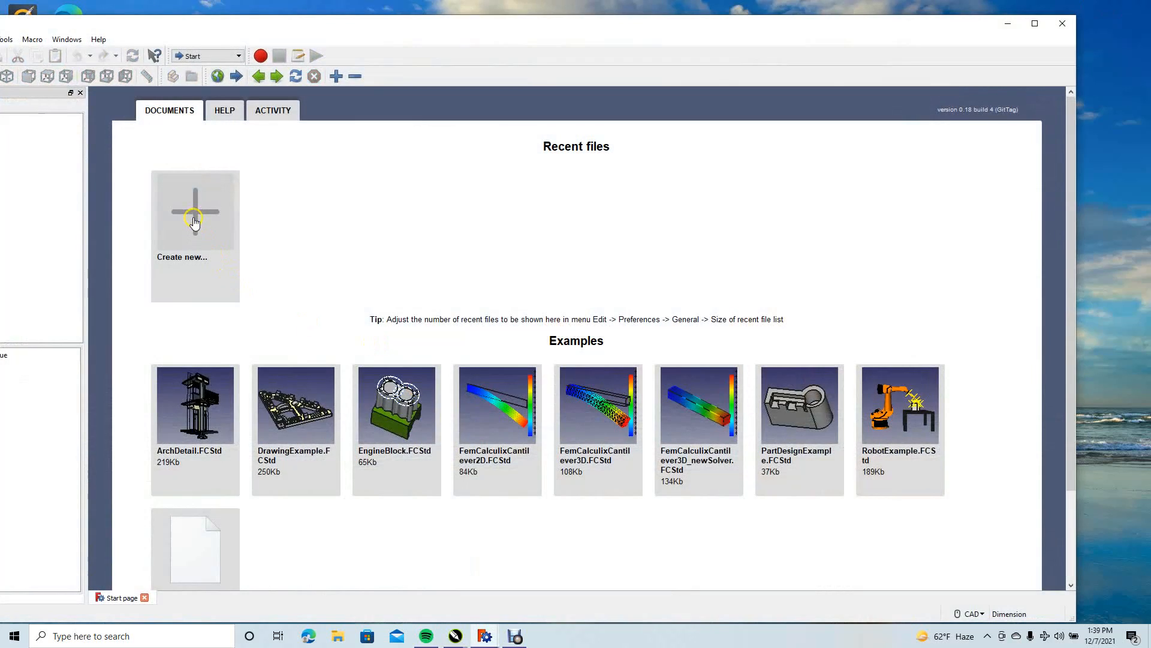
click(194, 221)
drag(254, 20, 534, 10)
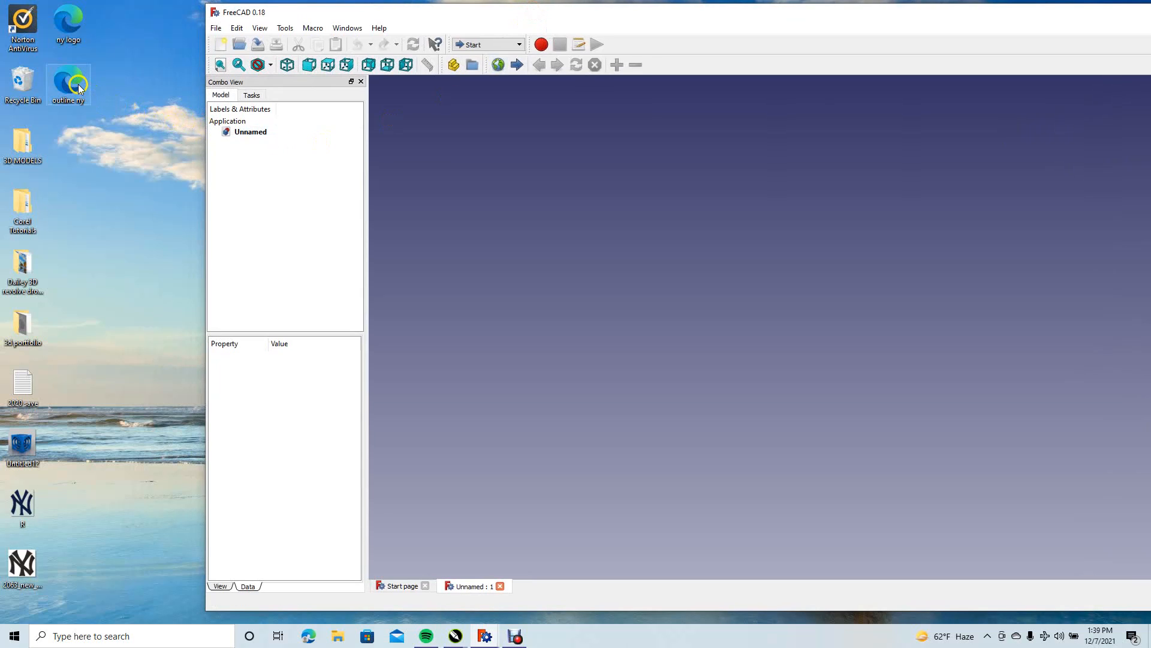
drag(78, 88, 570, 250)
click(730, 304)
click(820, 352)
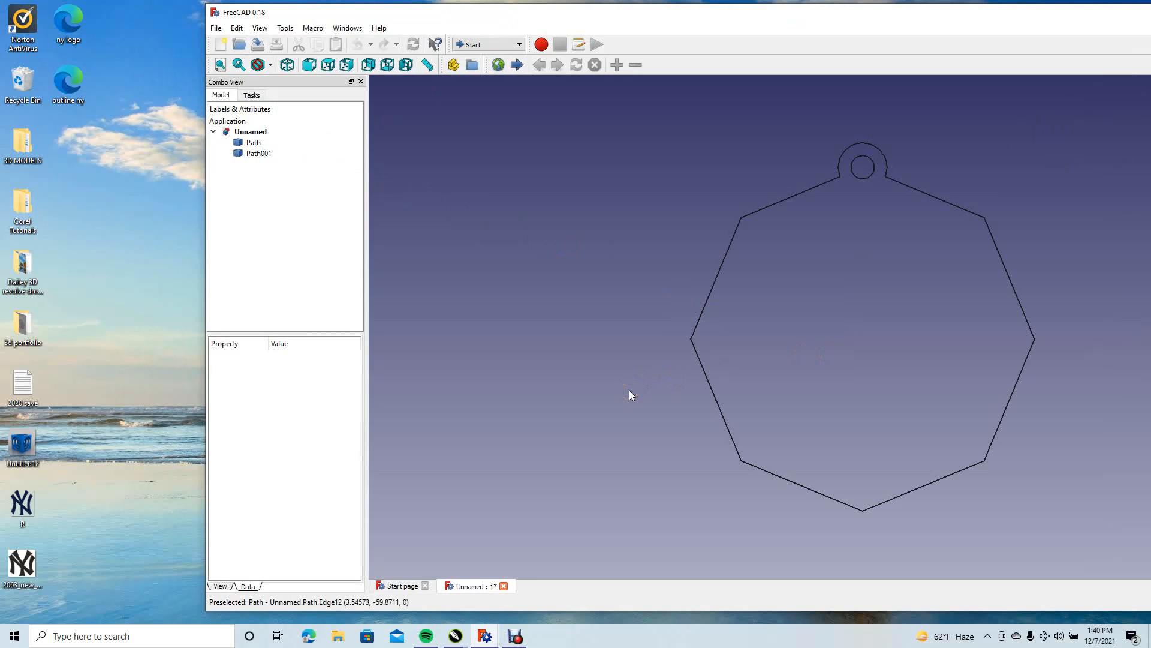
Export all paths of the pendant outline to the Desktop as a STEP file named "outline ny 1"
key(ctrl+a)
click(216, 28)
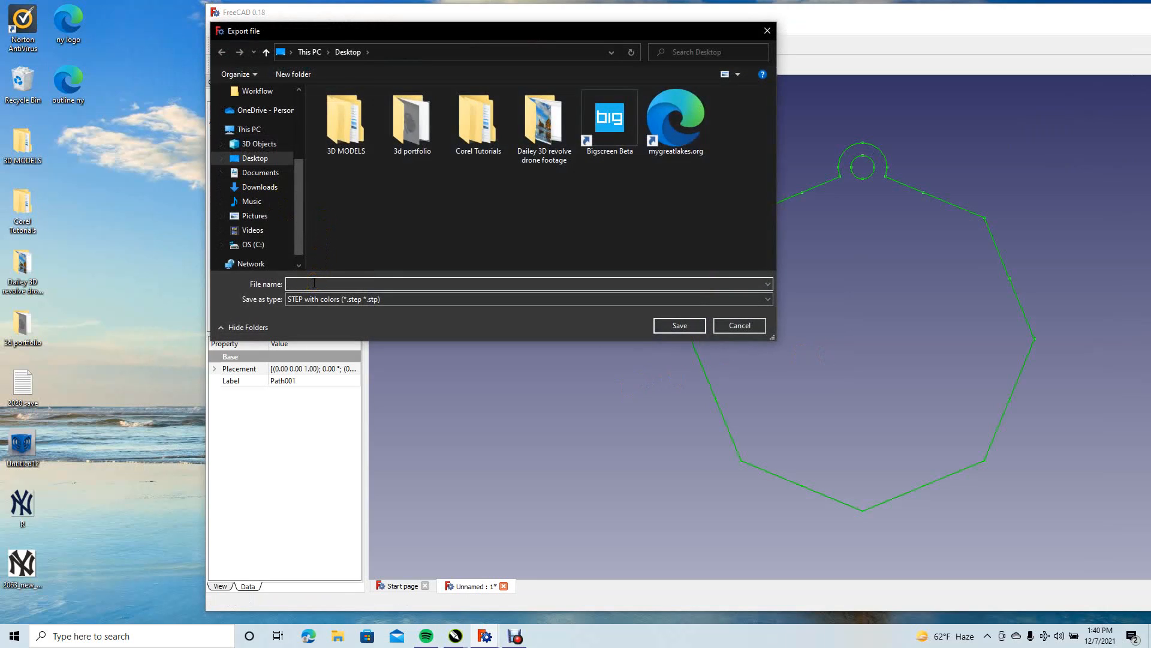
text(outline)
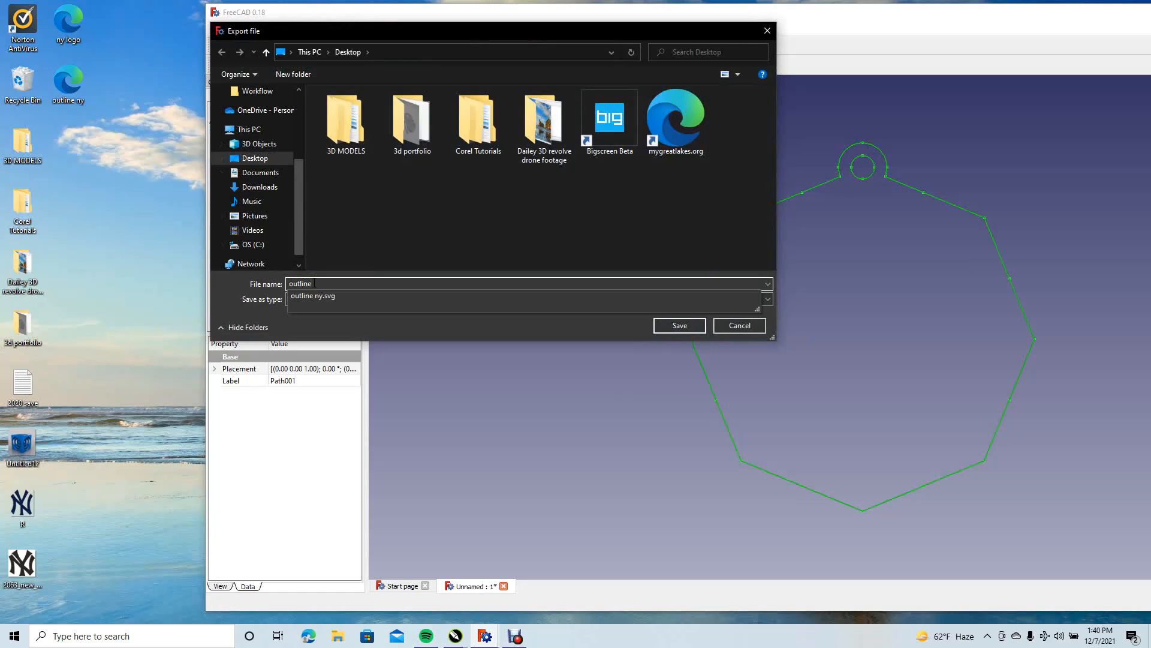
text( ny 1)
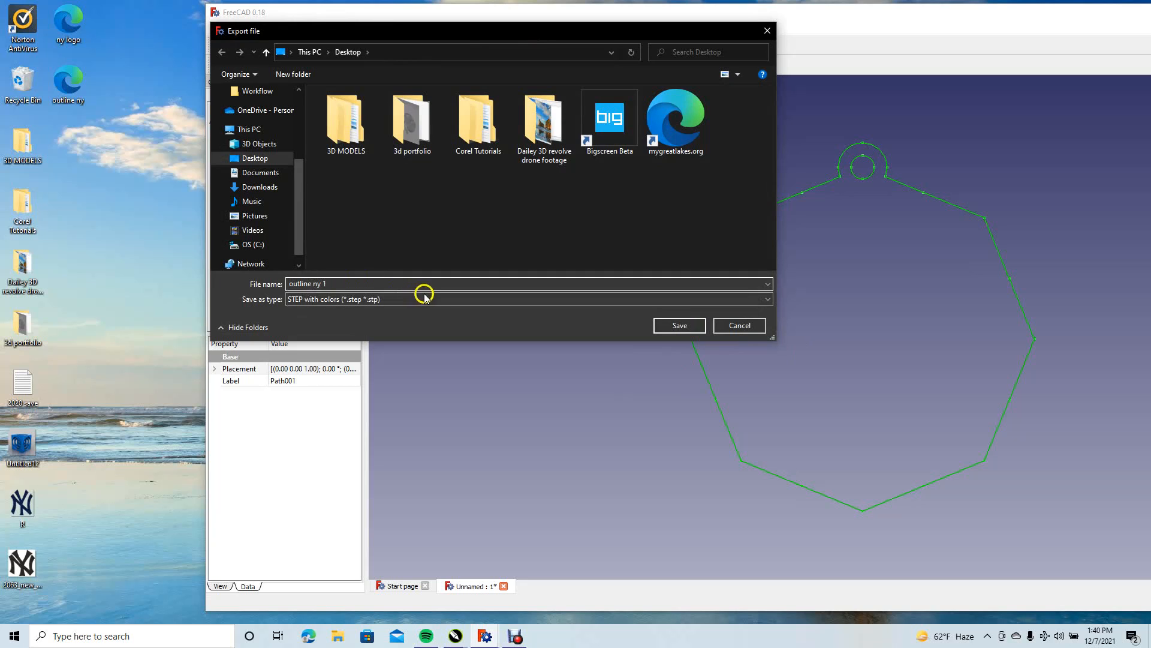
click(675, 324)
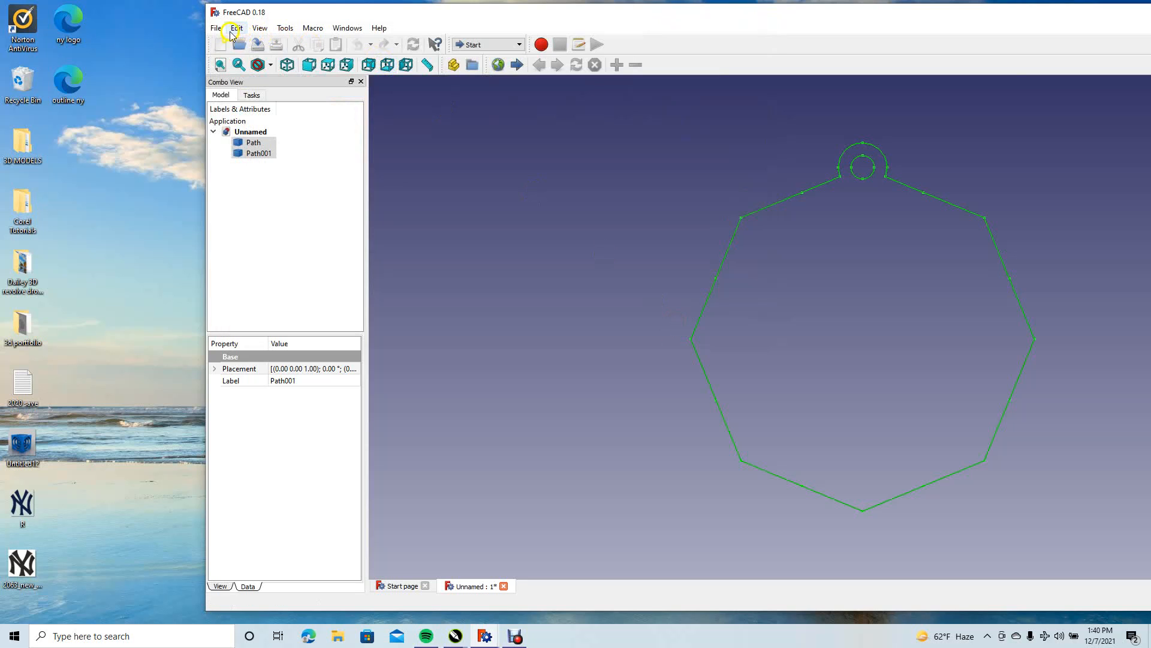
Create another new document and import the "ny logo" SVG from the desktop as geometry
click(216, 29)
click(236, 41)
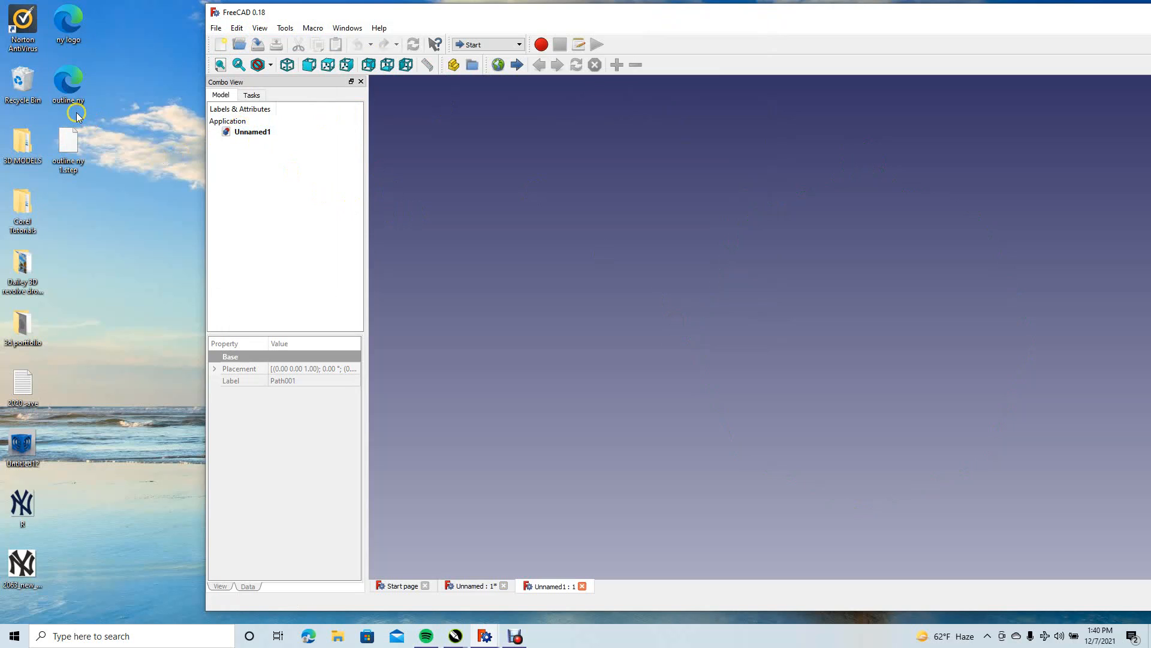
drag(72, 28, 636, 324)
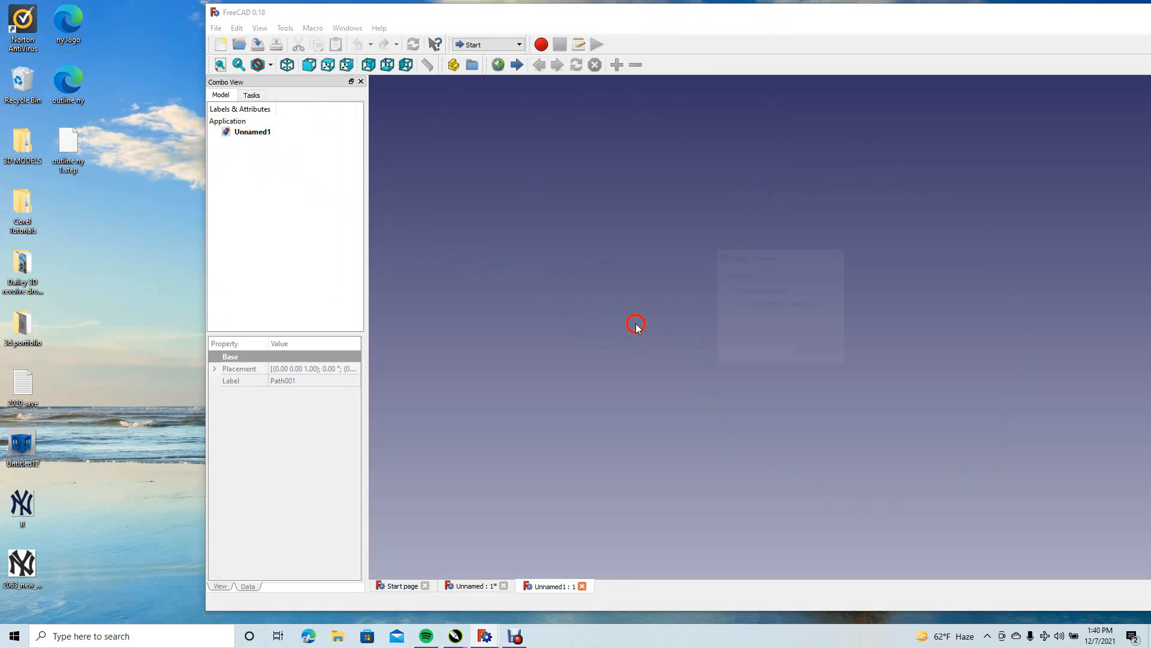
click(730, 304)
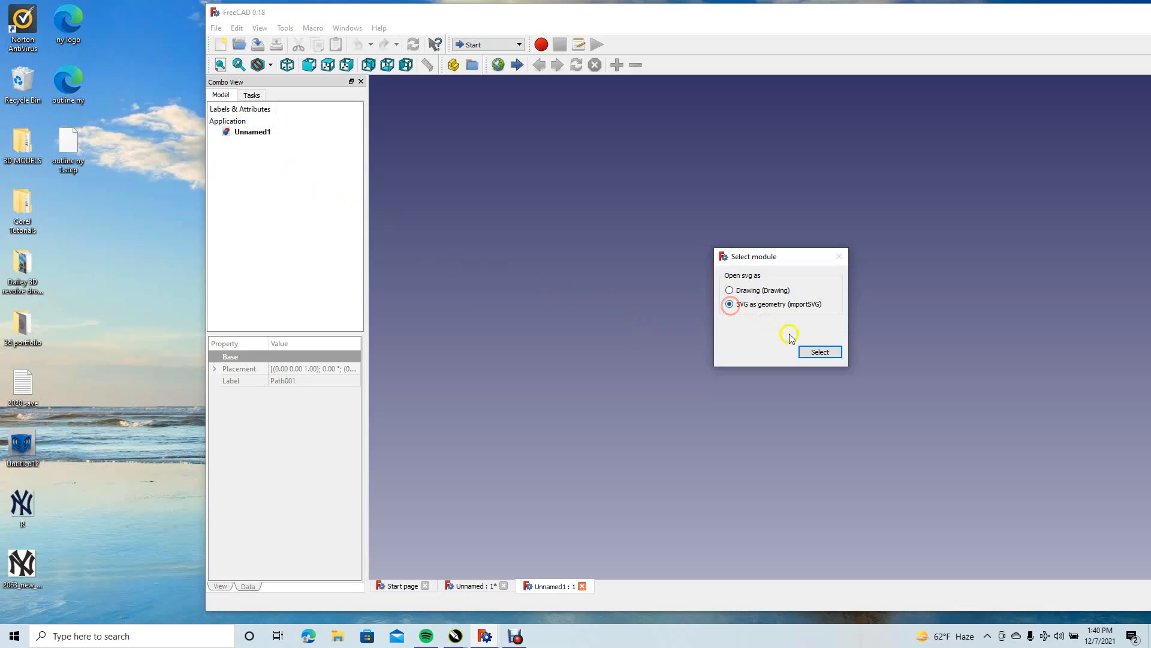
click(820, 351)
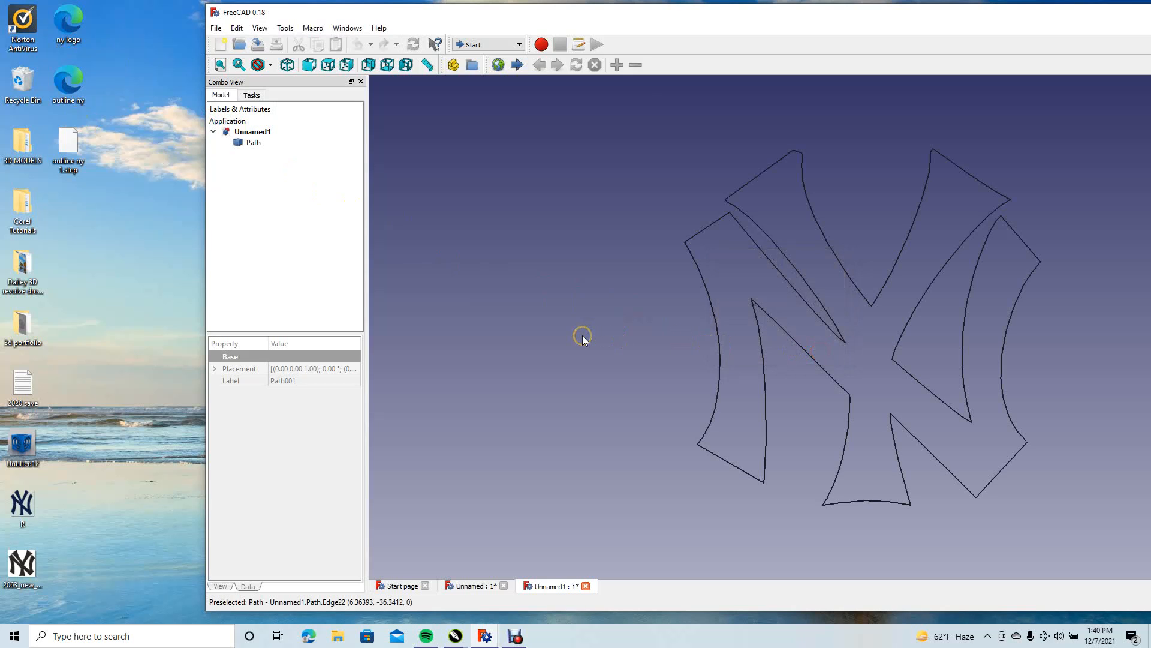
Export the logo path to the Desktop as a STEP file named "ny logo new"
click(215, 29)
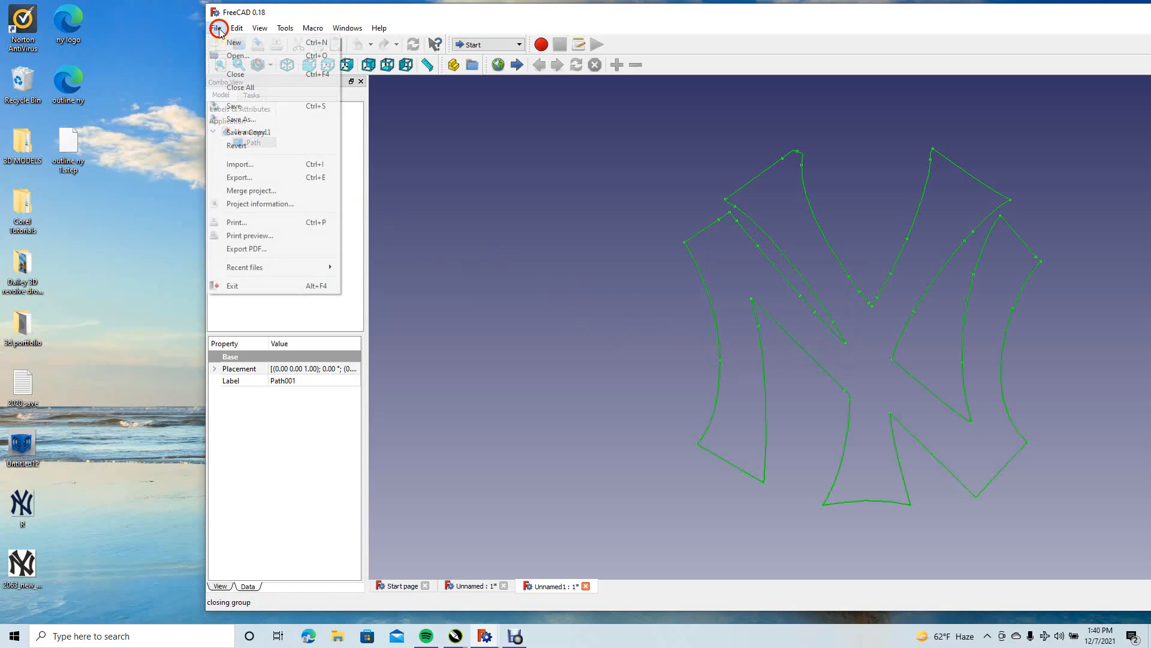
click(249, 177)
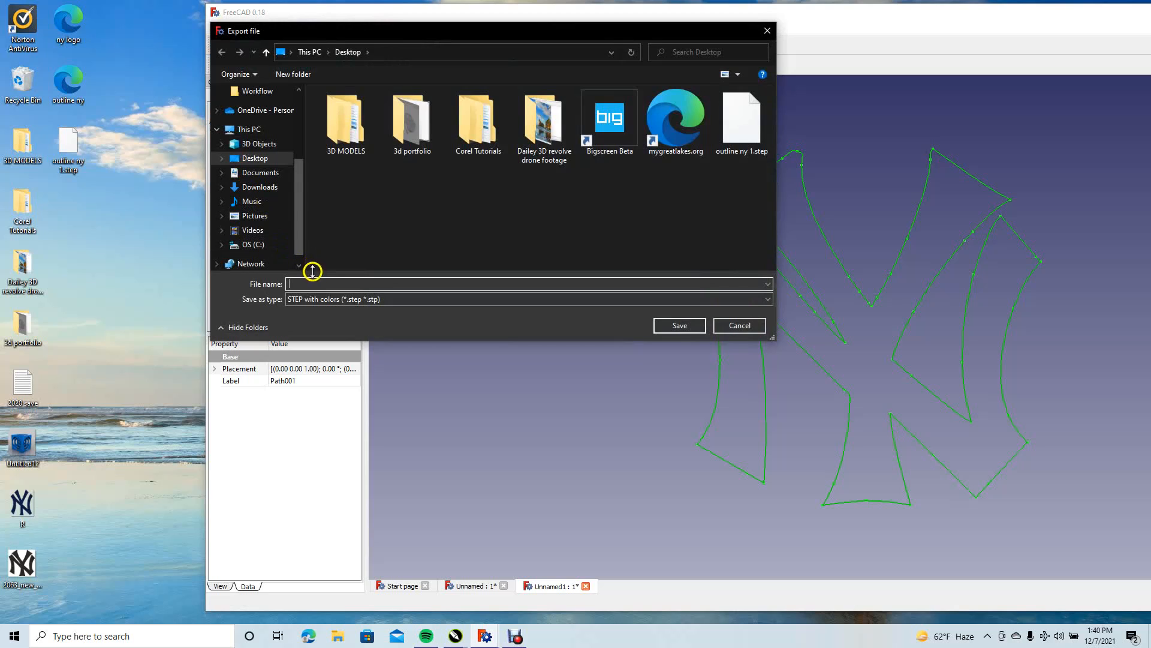
text(ny logo new)
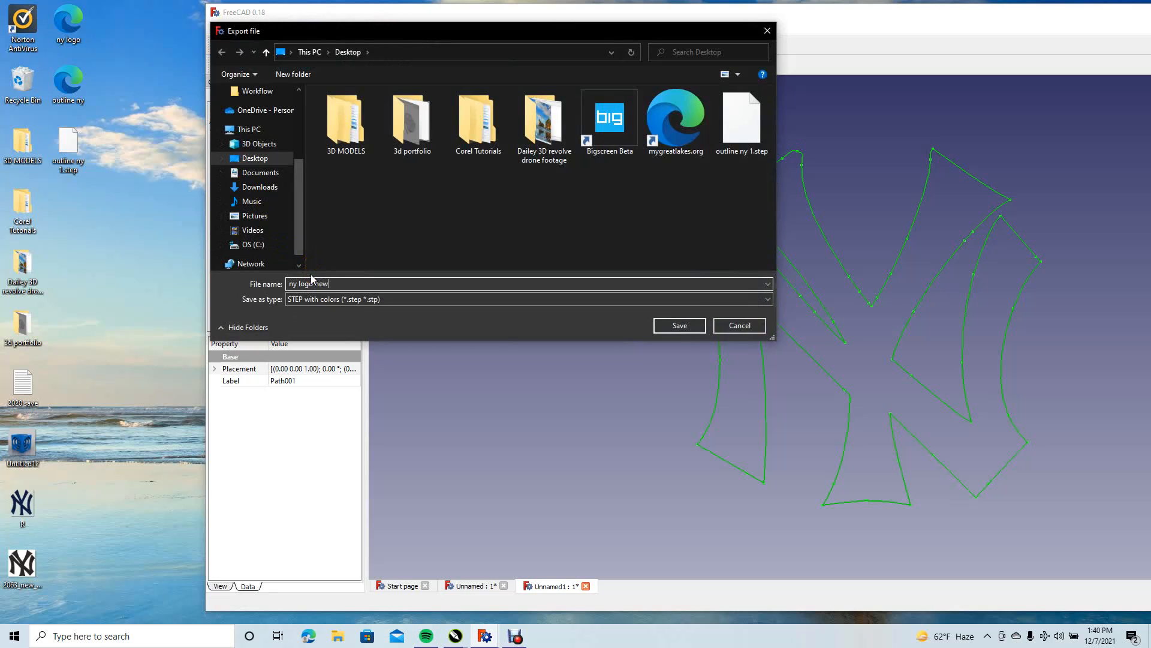
click(663, 327)
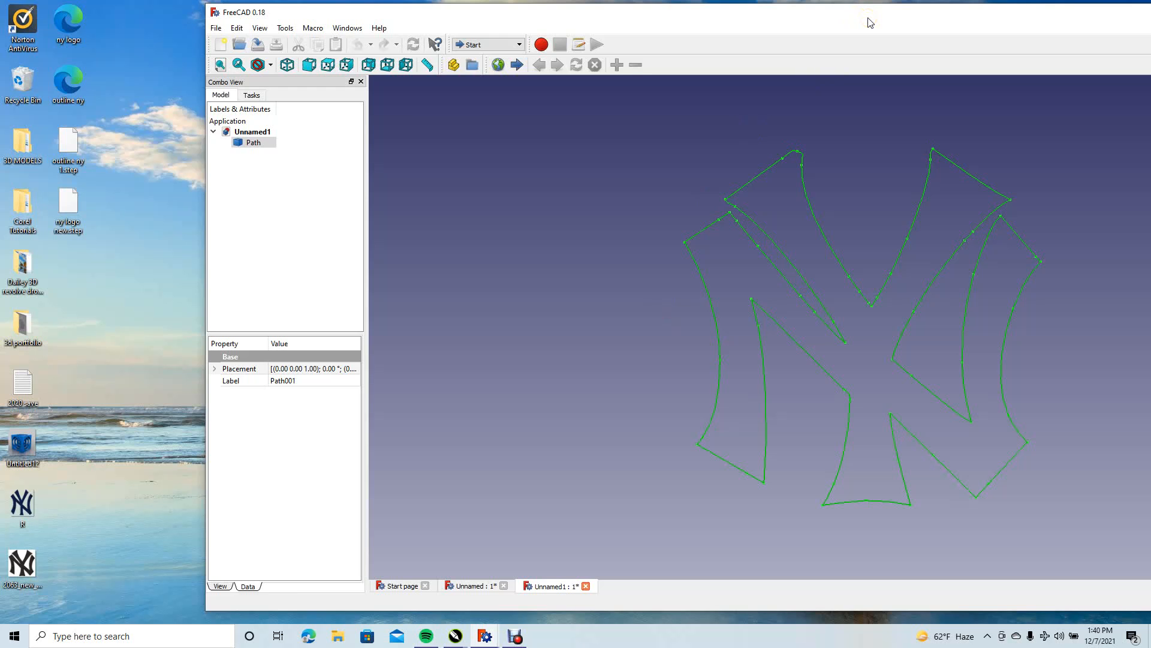
drag(868, 21, 575, 33)
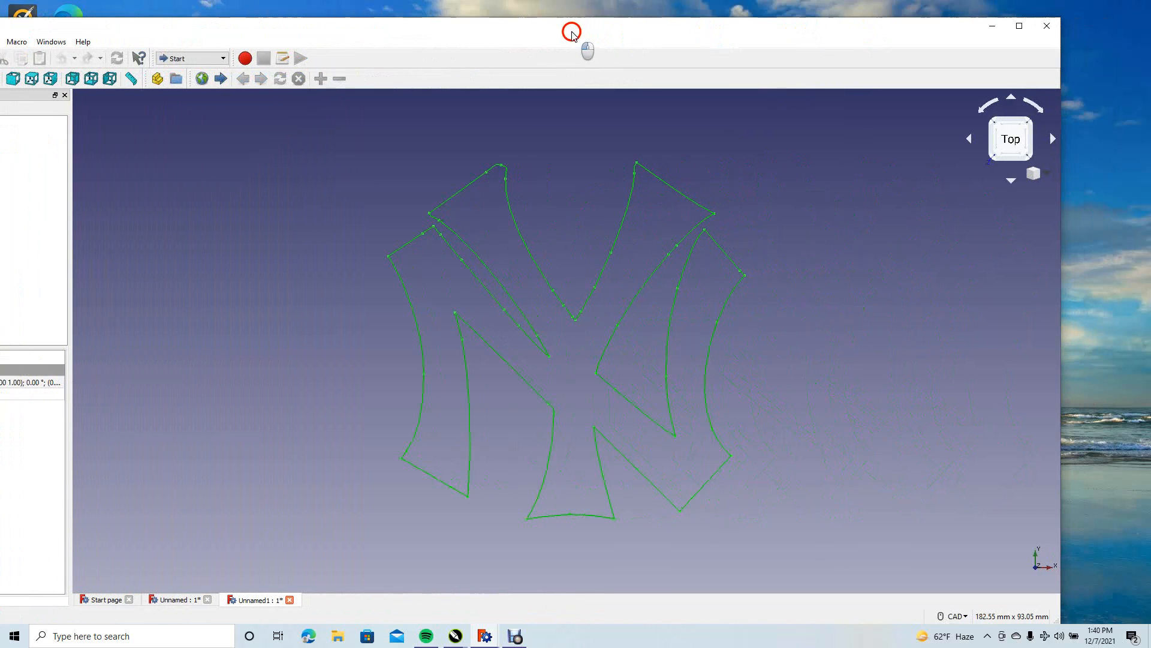
Minimize FreeCAD, switch to DesignSpark Mechanical, and create an empty design document shown in plan view
click(997, 31)
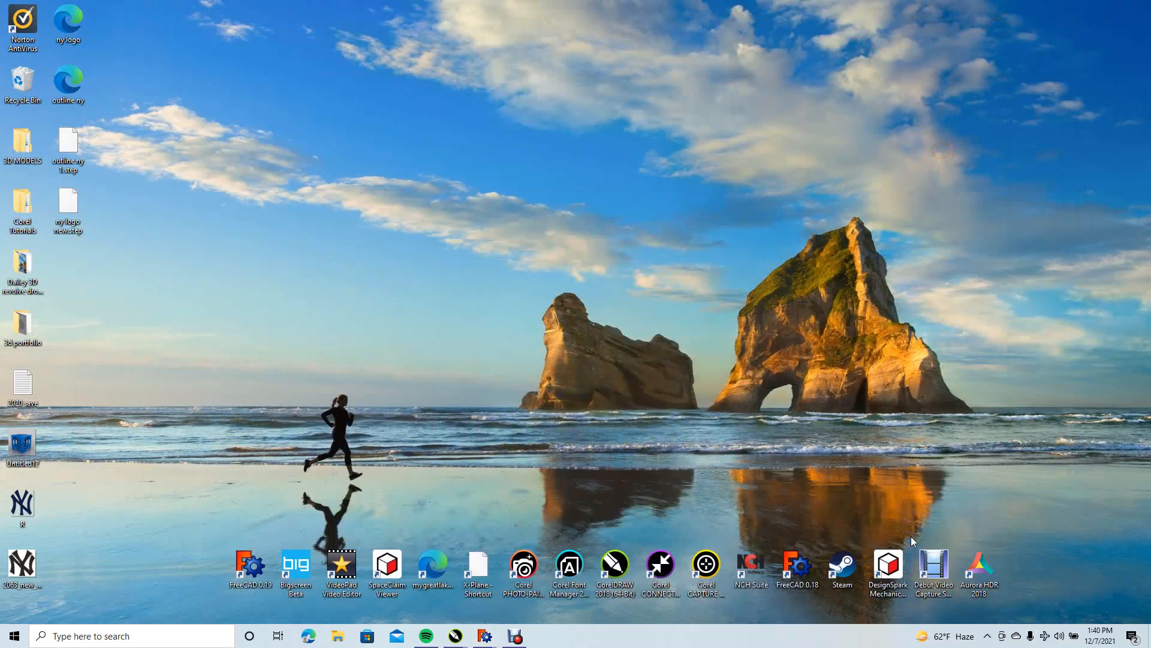
click(890, 565)
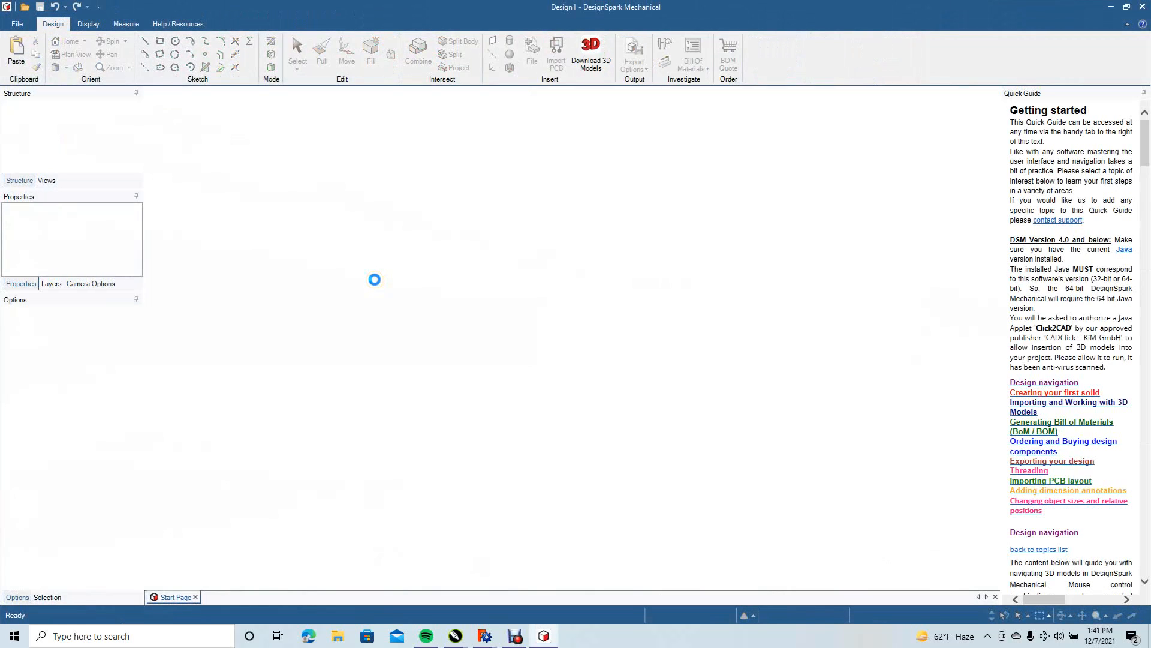
click(18, 26)
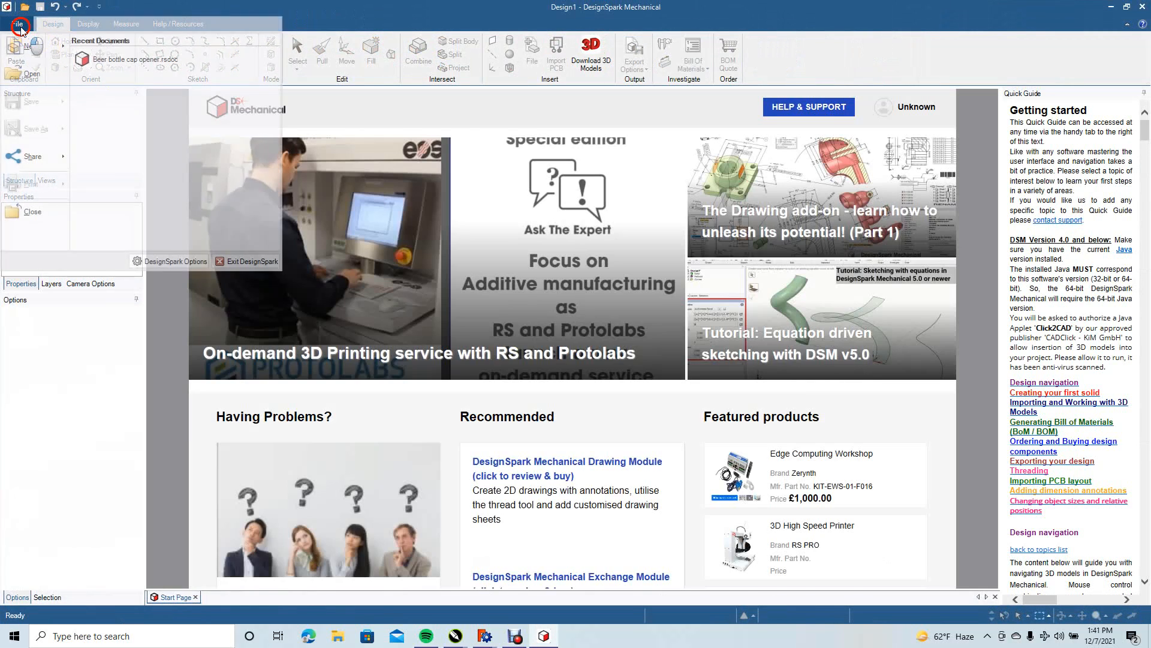
mouse_move(27, 47)
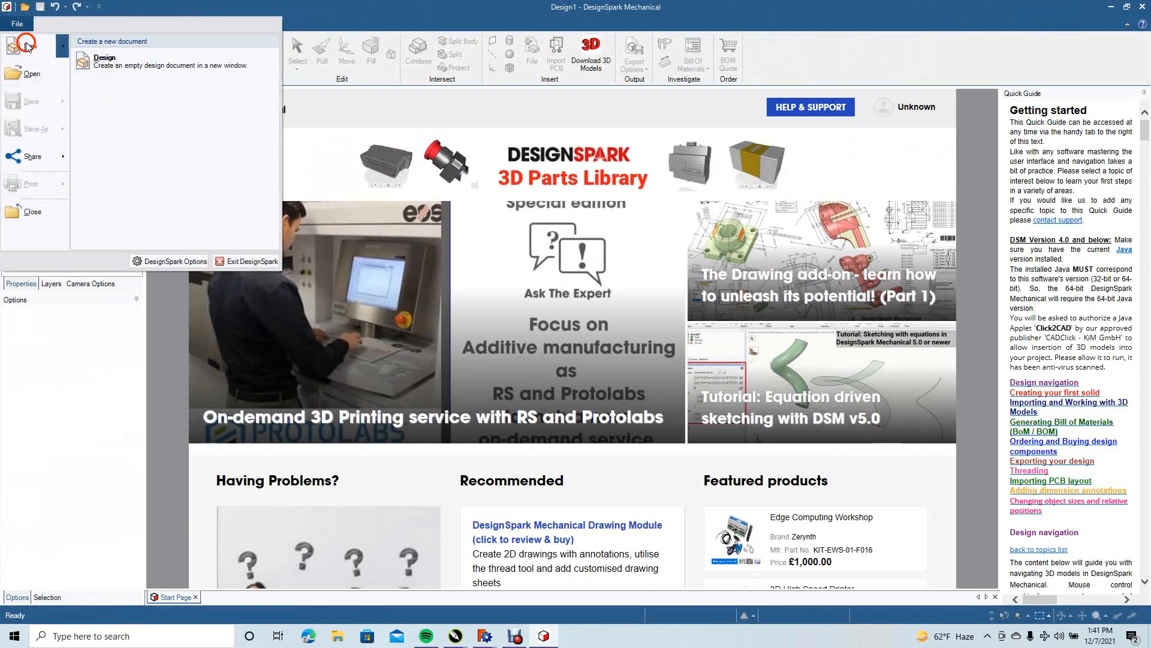
click(102, 61)
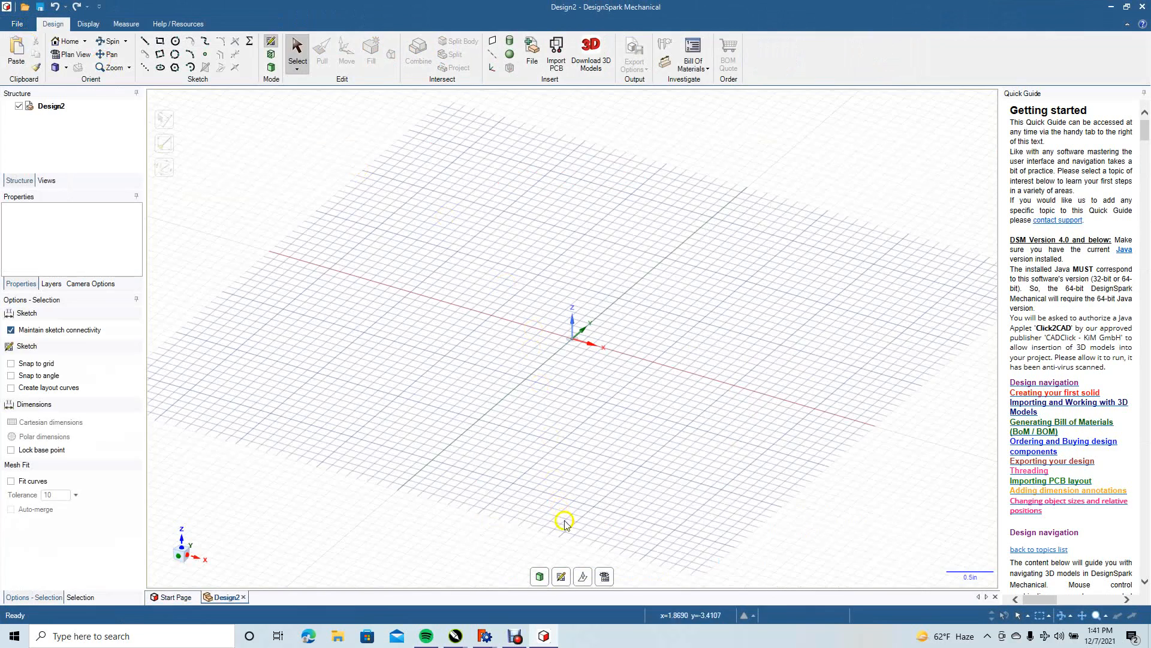
click(604, 577)
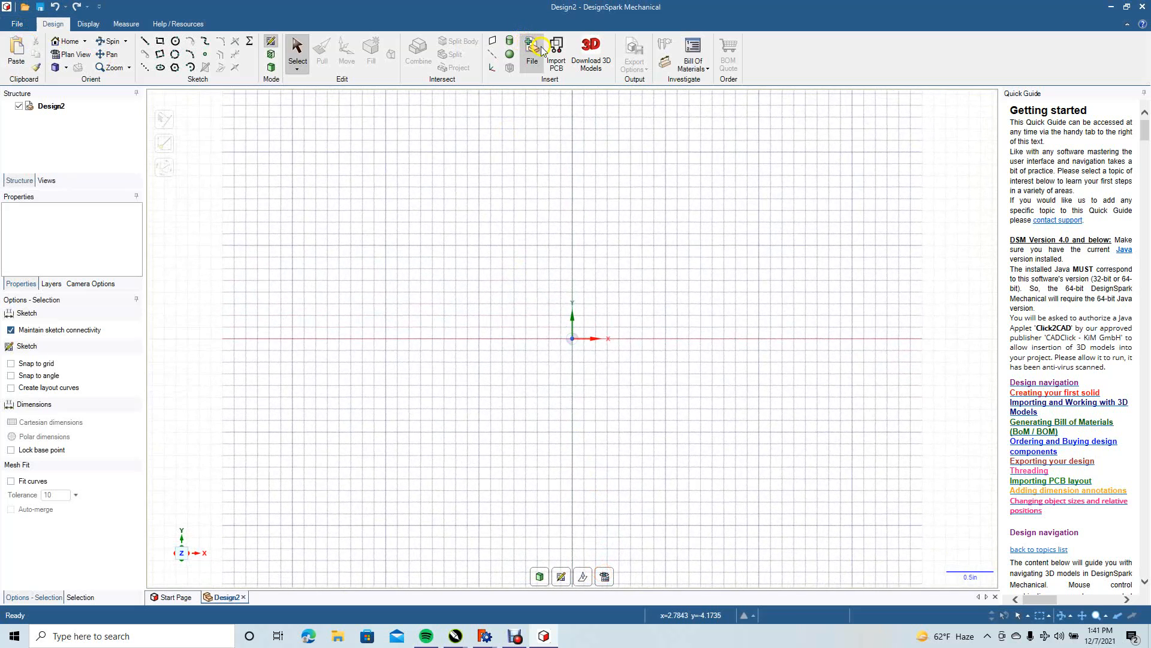
Insert the STEP file "outline ny 1.step" from the Desktop into the design
click(534, 51)
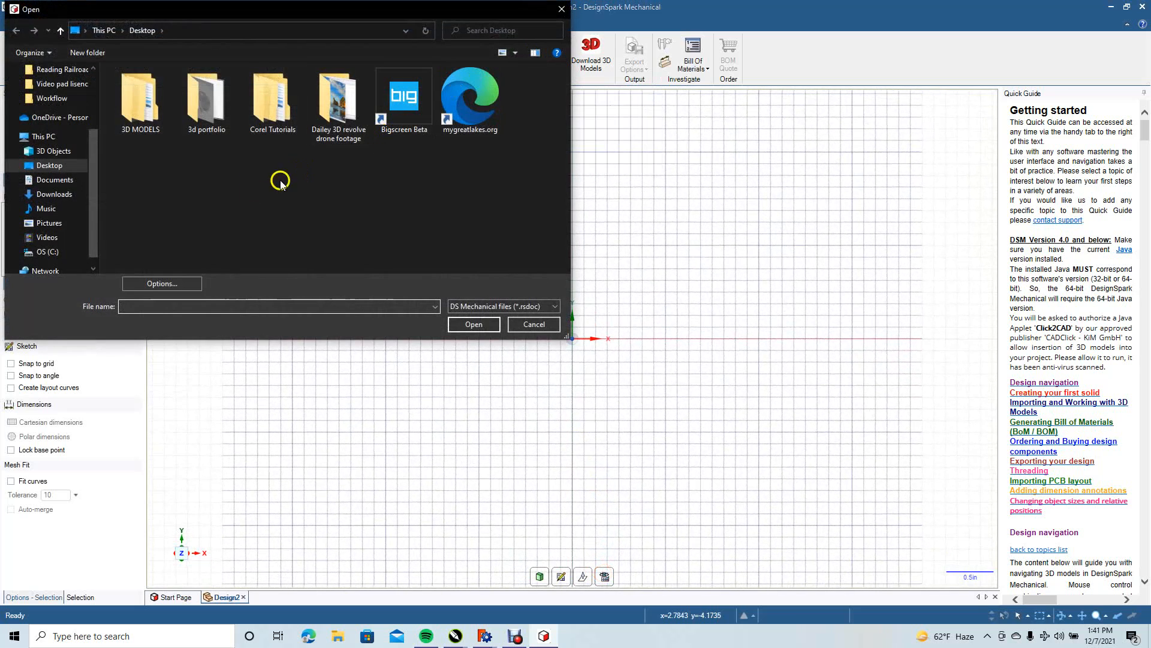
click(498, 307)
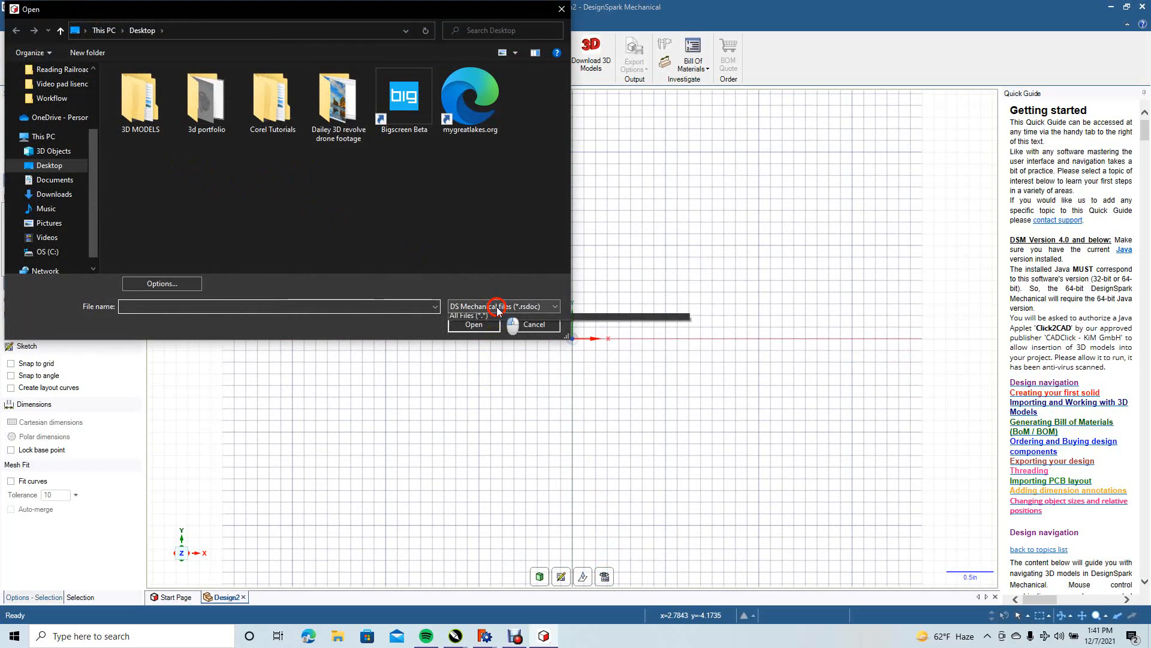
click(487, 363)
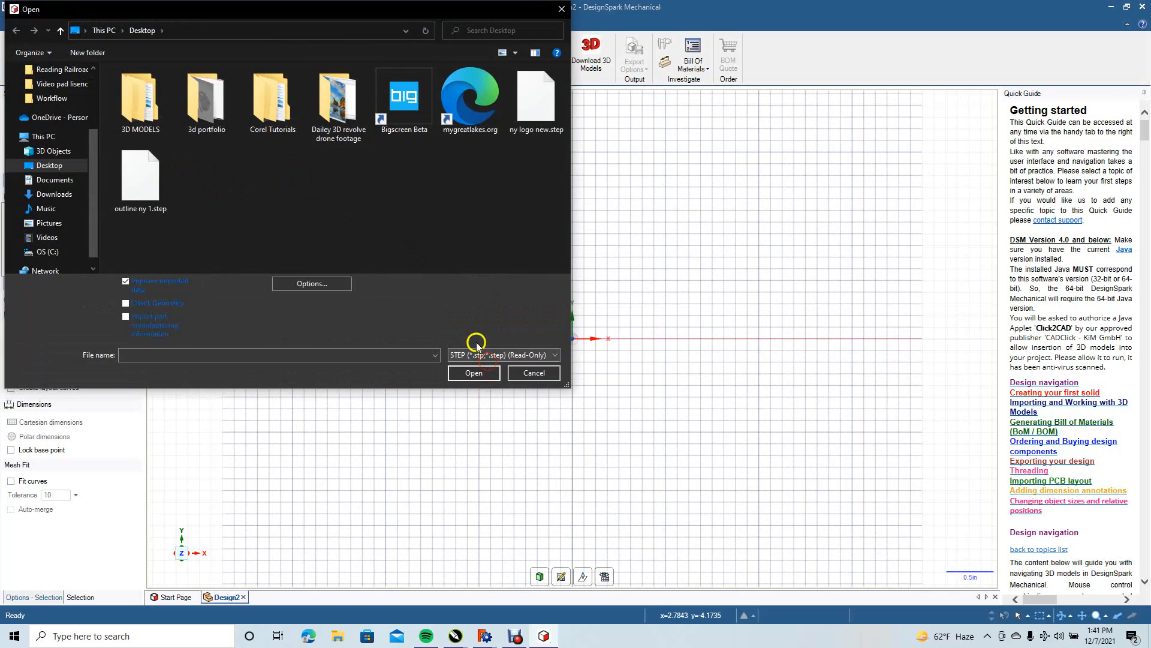
click(151, 180)
click(475, 371)
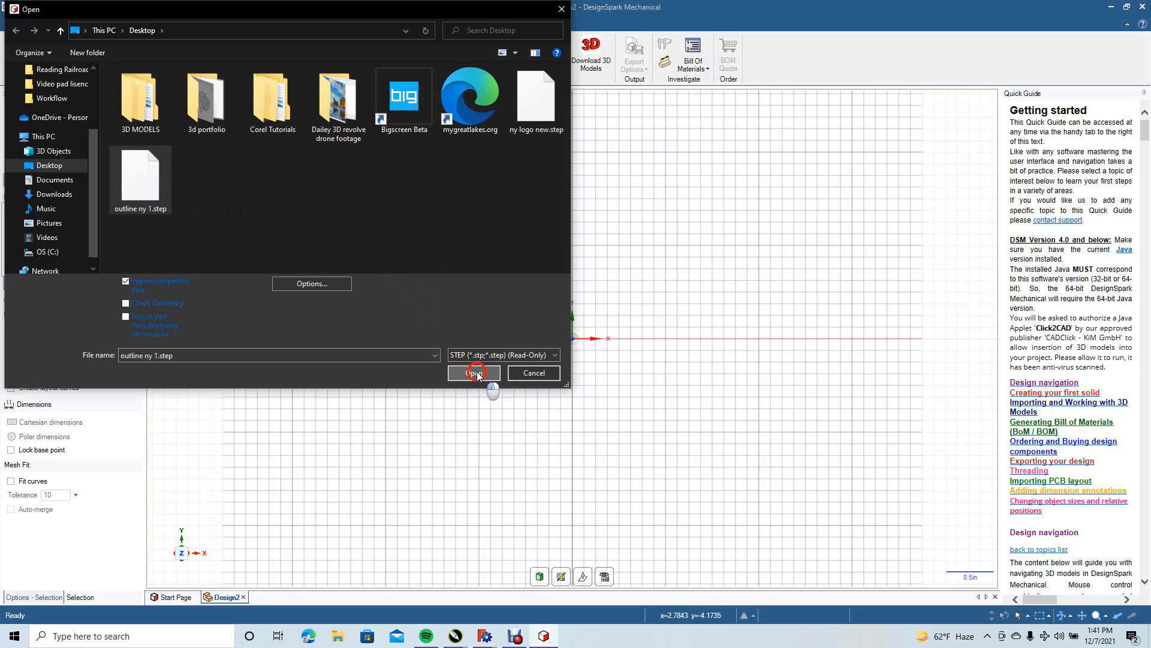
click(658, 336)
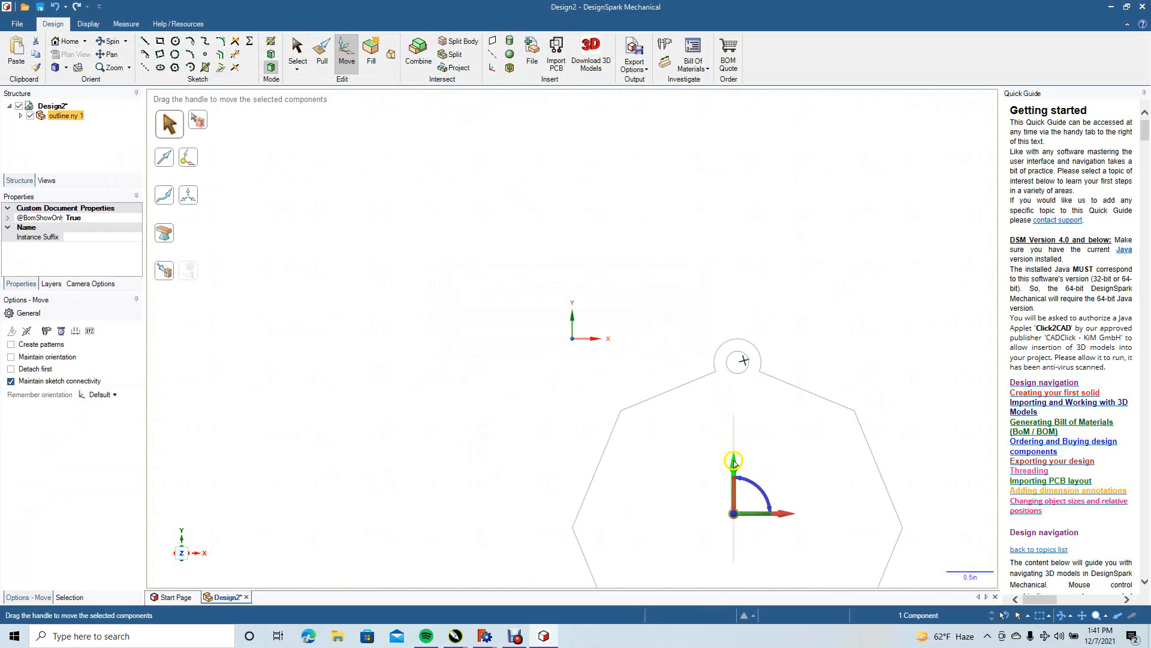
Move the inserted pendant outline about 1.74 in up and 2.02 in left to bring it near the origin
drag(731, 451, 719, 310)
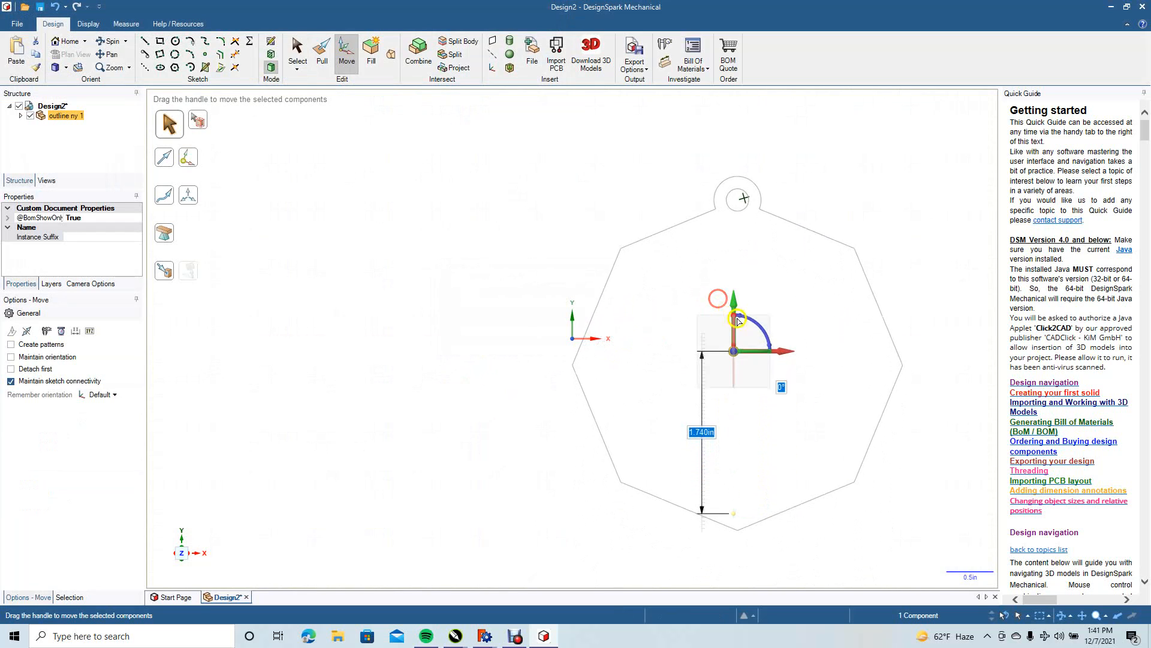
drag(780, 363, 593, 358)
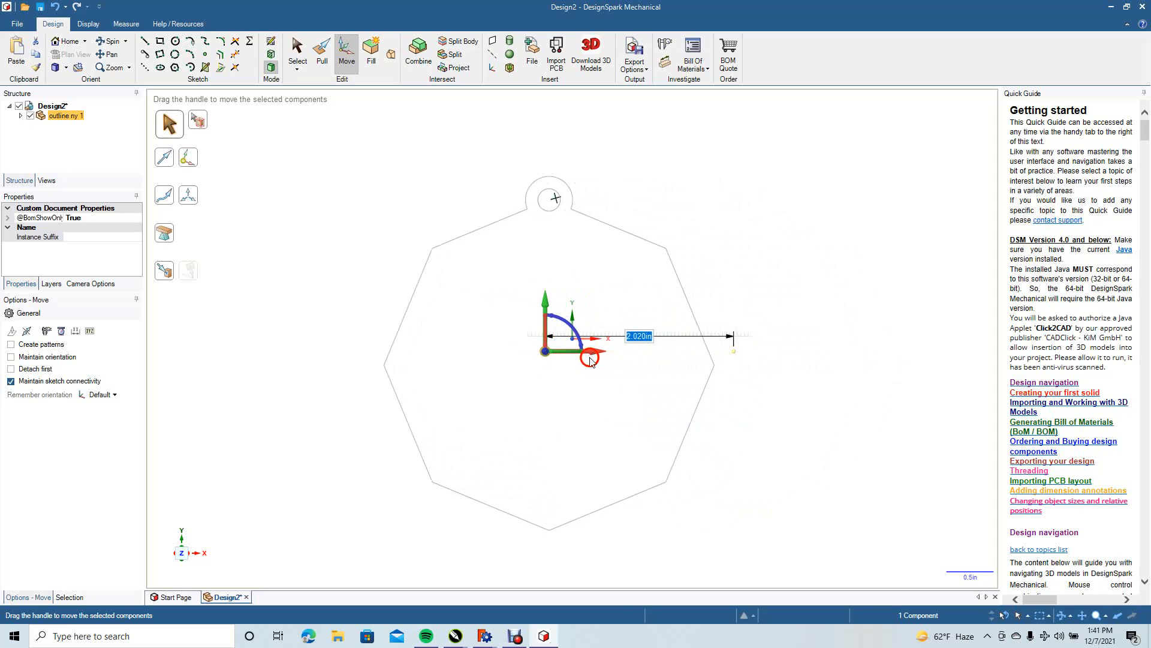
click(430, 154)
Select all curves of the pendant outline and fill them to create surfaces
click(346, 162)
drag(346, 163, 758, 548)
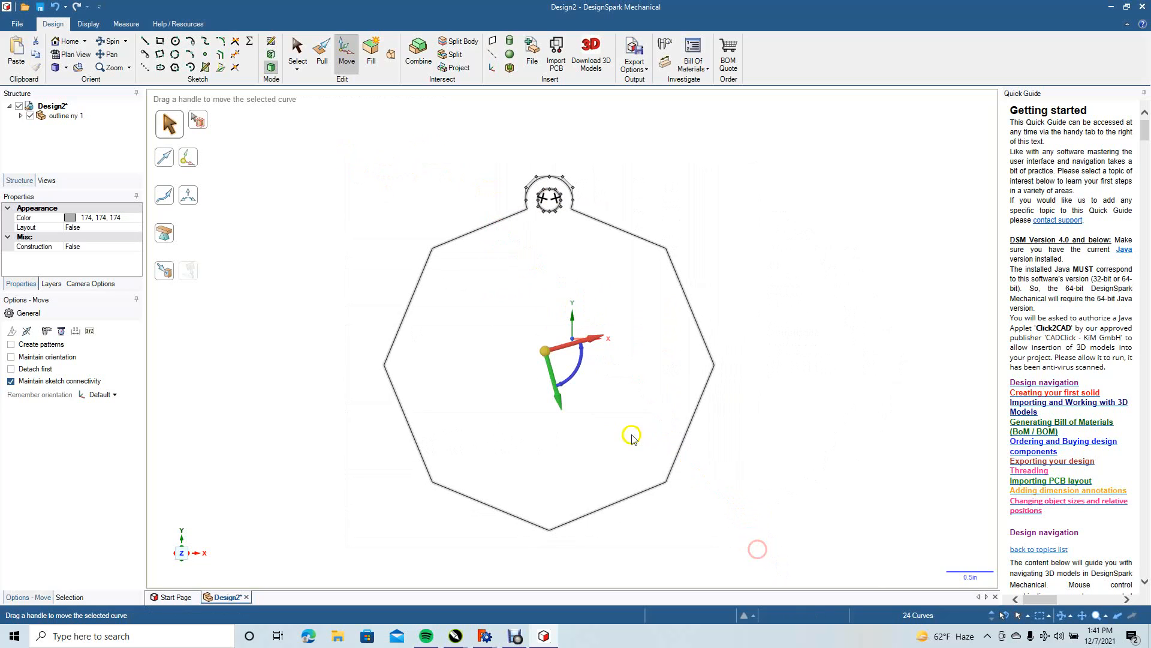
click(371, 57)
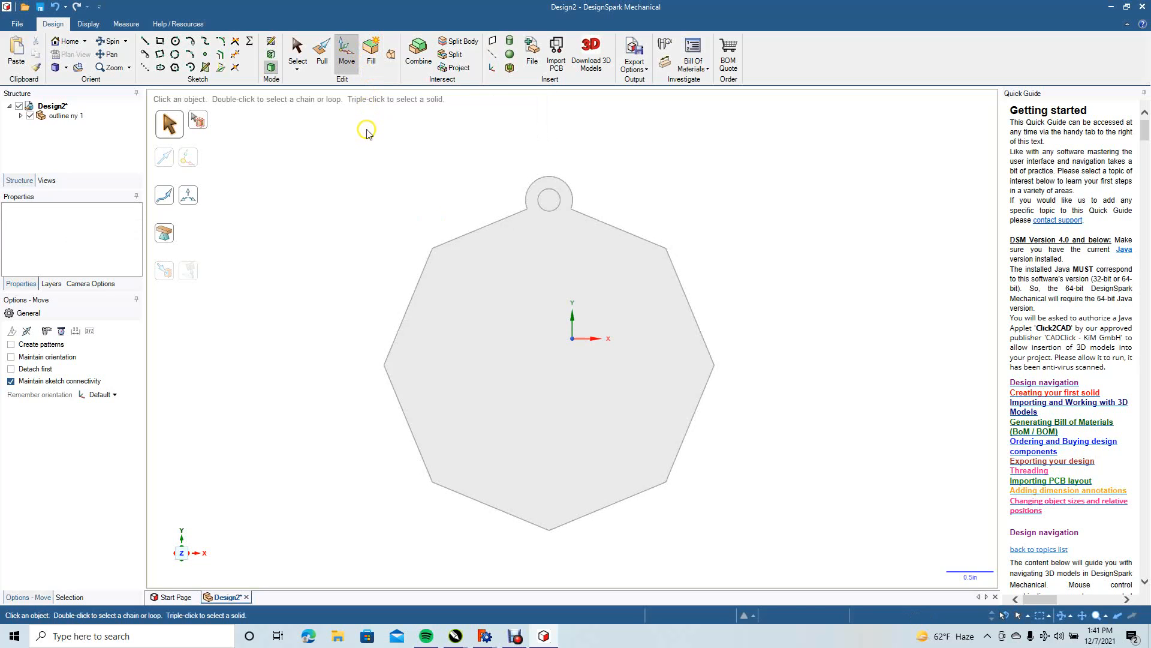
Delete the filled face inside the hanging loop's inner circle to open the hole
click(297, 50)
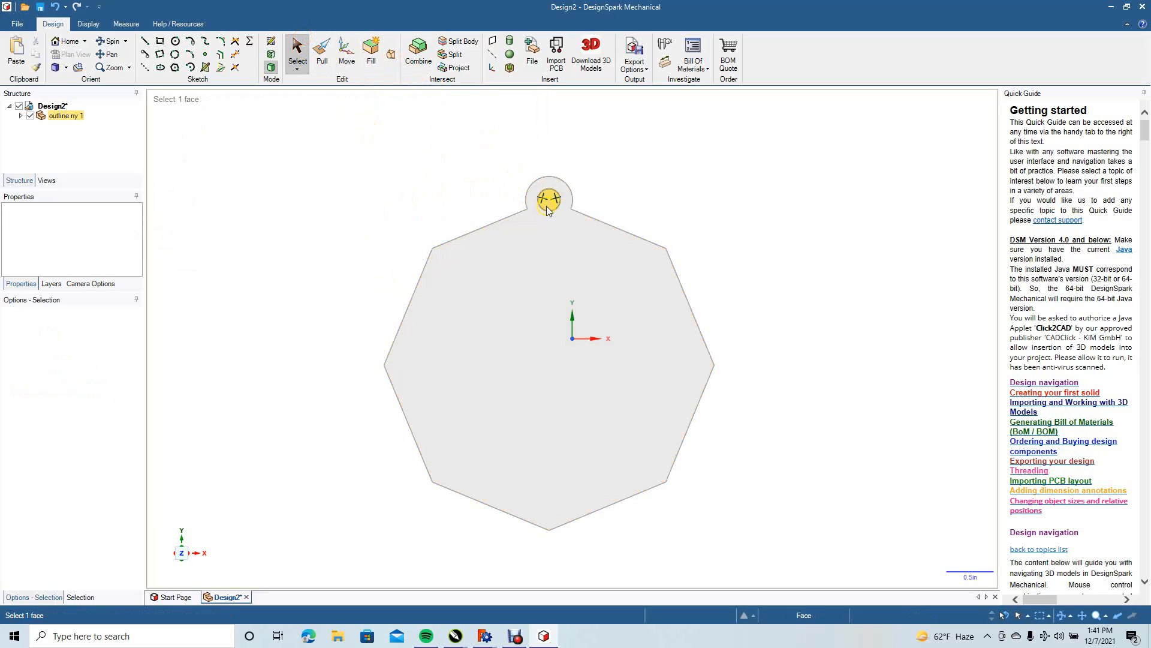
click(547, 208)
key(Escape)
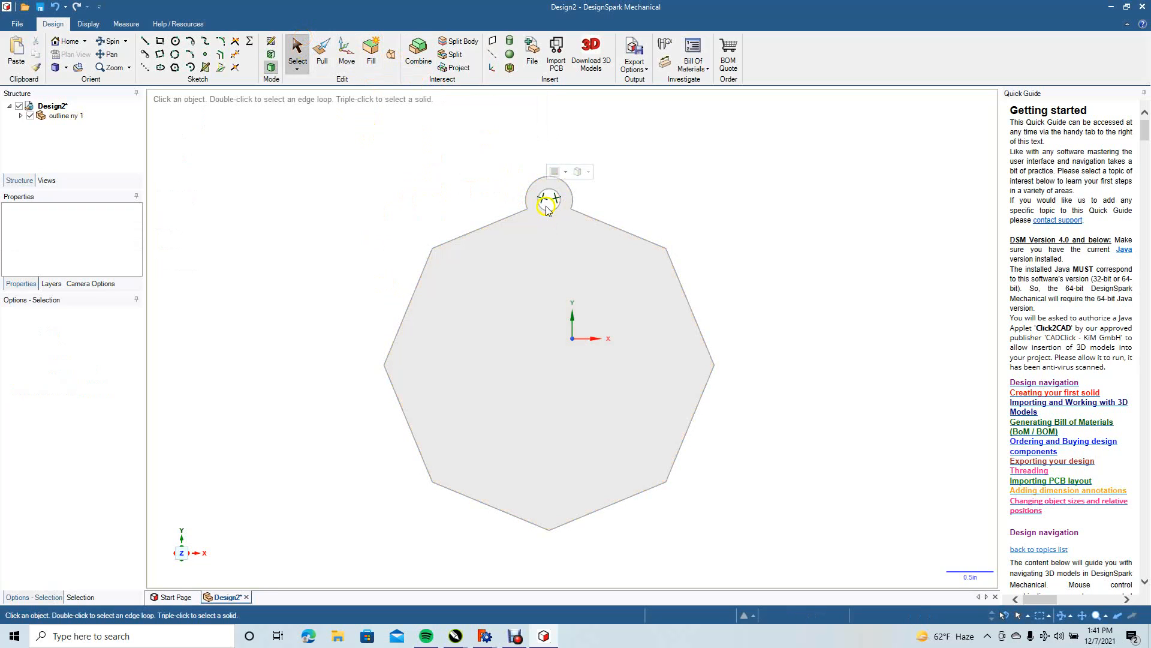
drag(488, 122, 684, 339)
Extrude the pendant face toward the front into a solid, using the Pull tool's Add option
click(110, 41)
drag(605, 173, 630, 234)
click(323, 57)
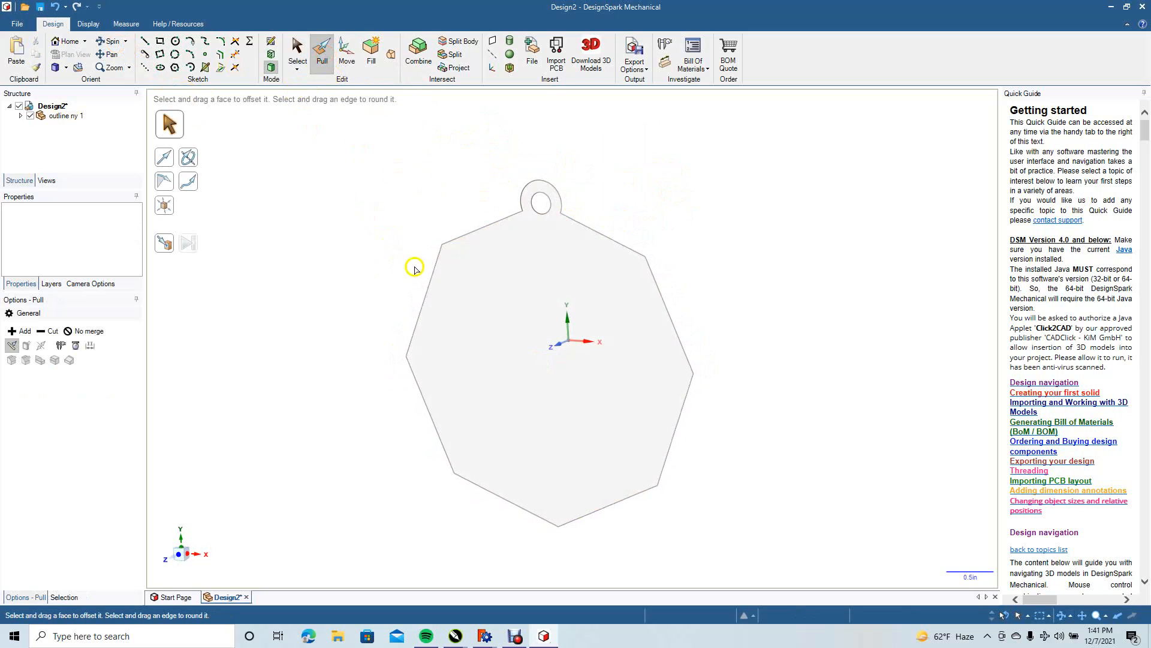
click(467, 298)
drag(467, 300, 570, 346)
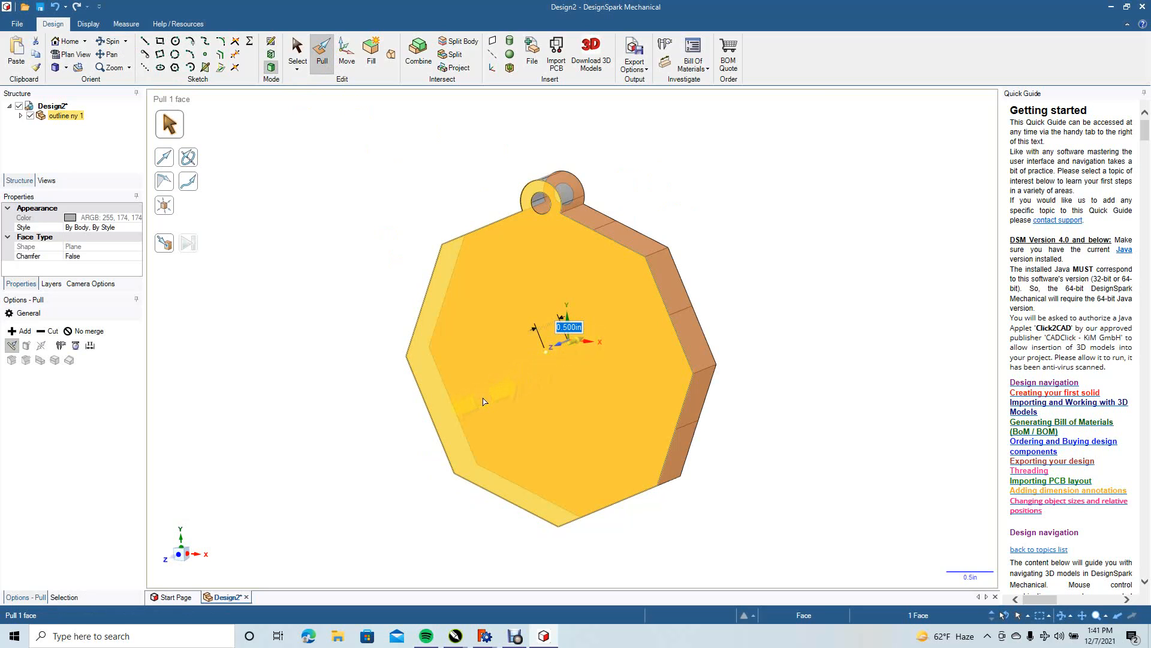
key(ctrl+z)
click(23, 332)
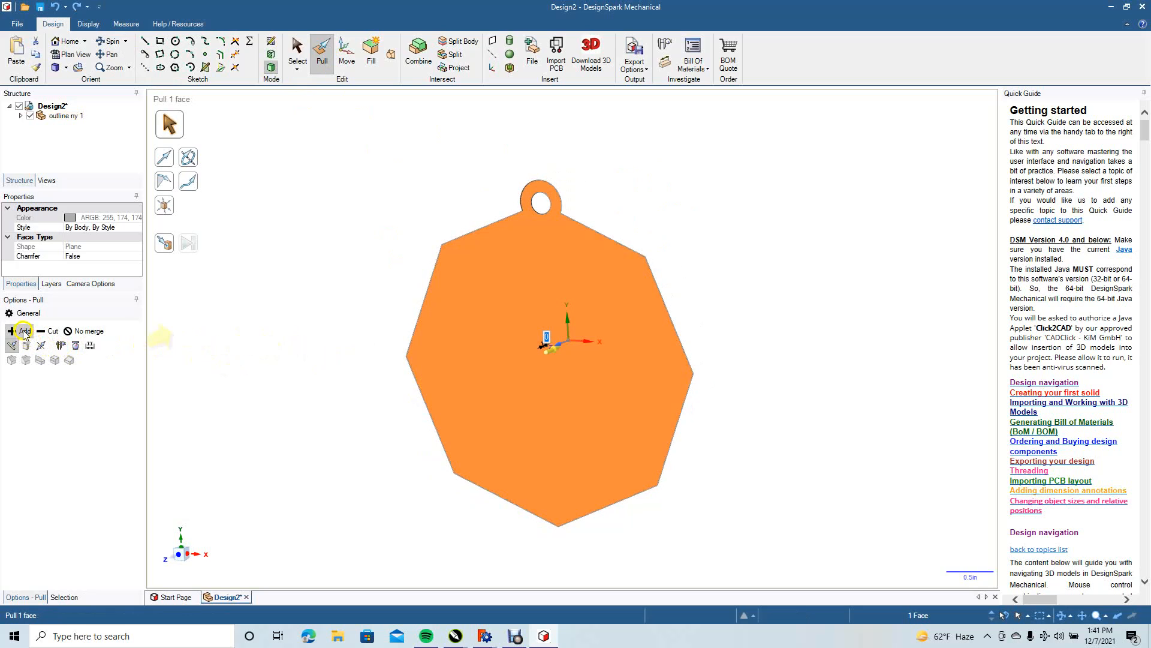
click(478, 387)
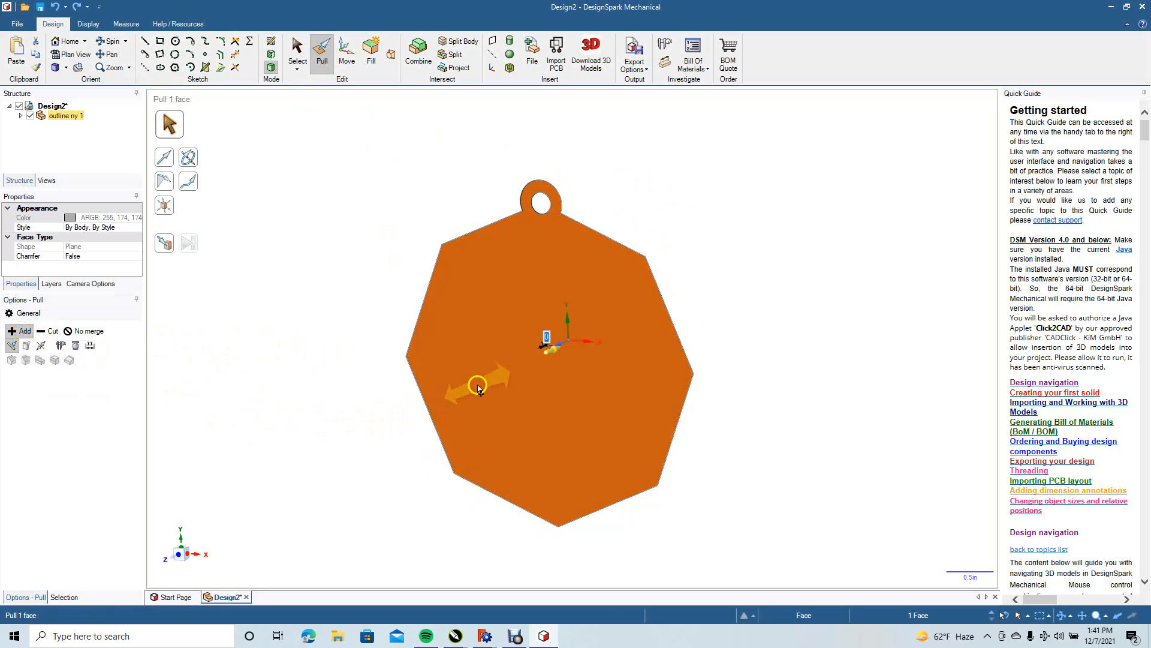
drag(503, 378, 482, 392)
click(298, 53)
click(290, 169)
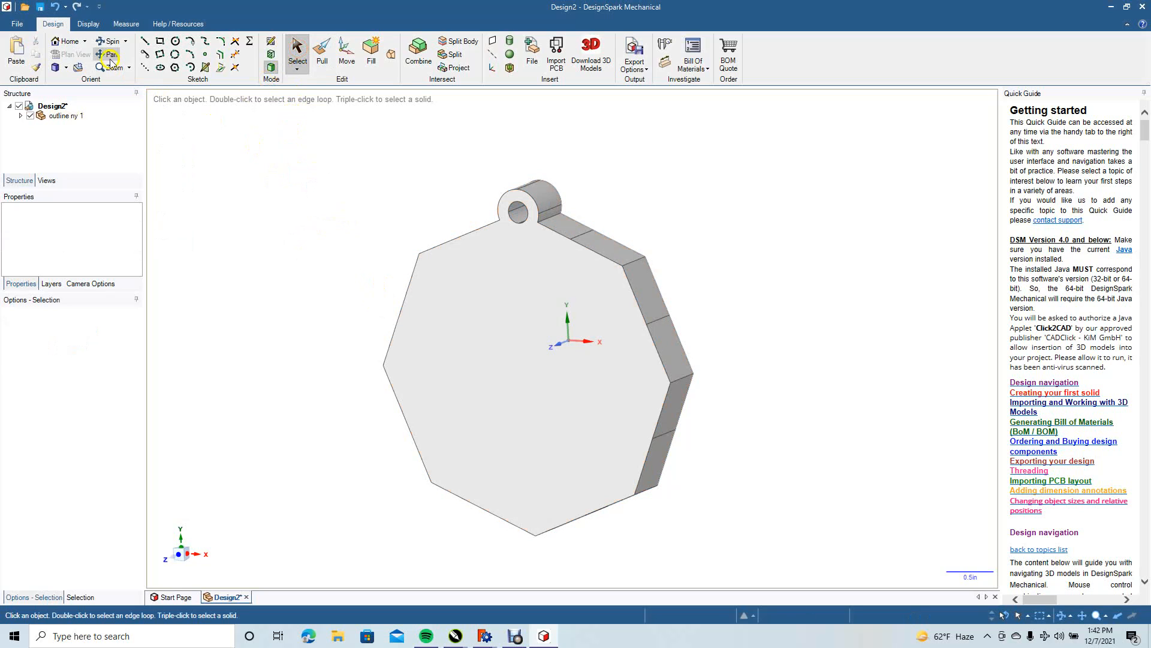
With the pendant's front face selected in top view, insert "ny logo new.step" from the Desktop
click(69, 69)
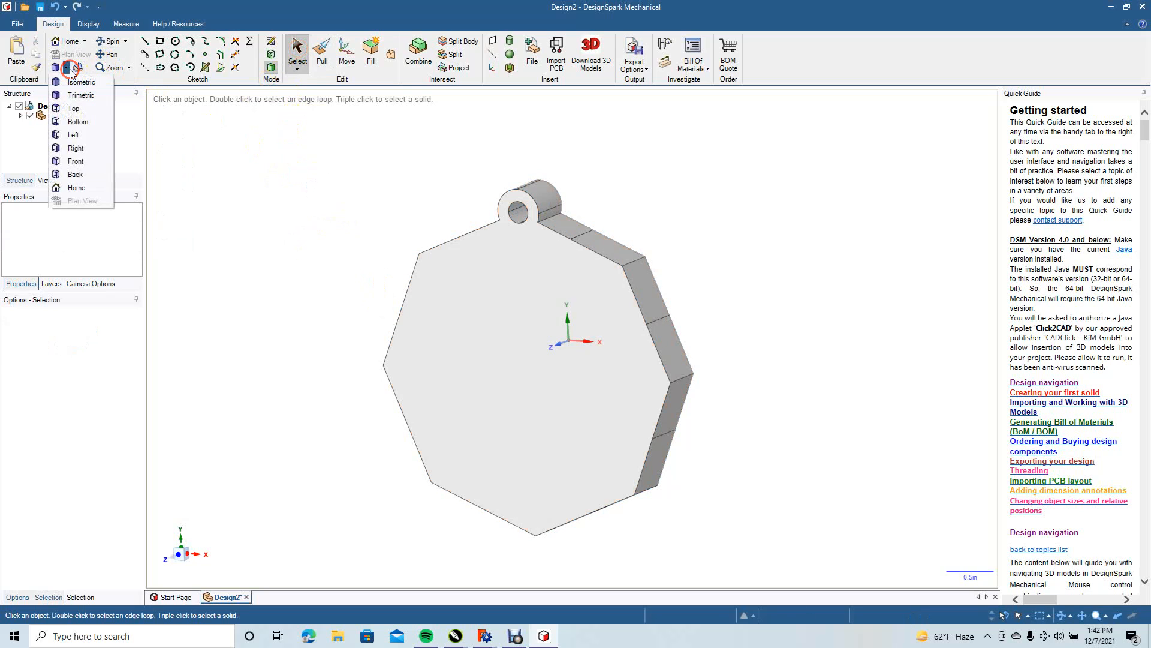
click(73, 107)
click(482, 258)
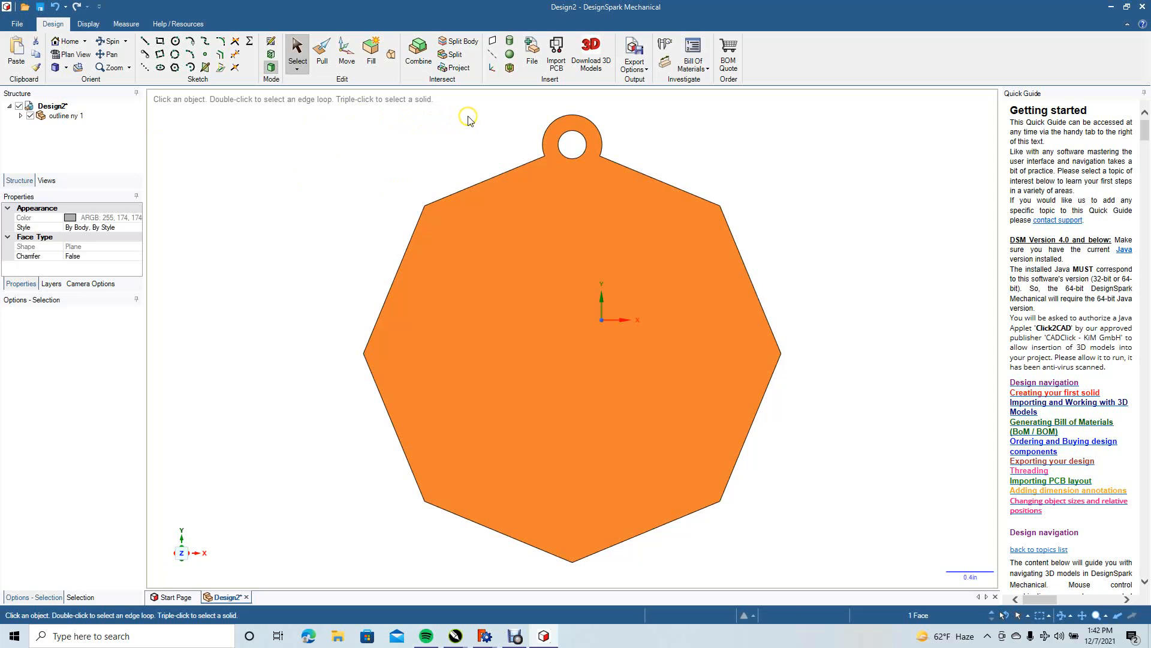
click(530, 58)
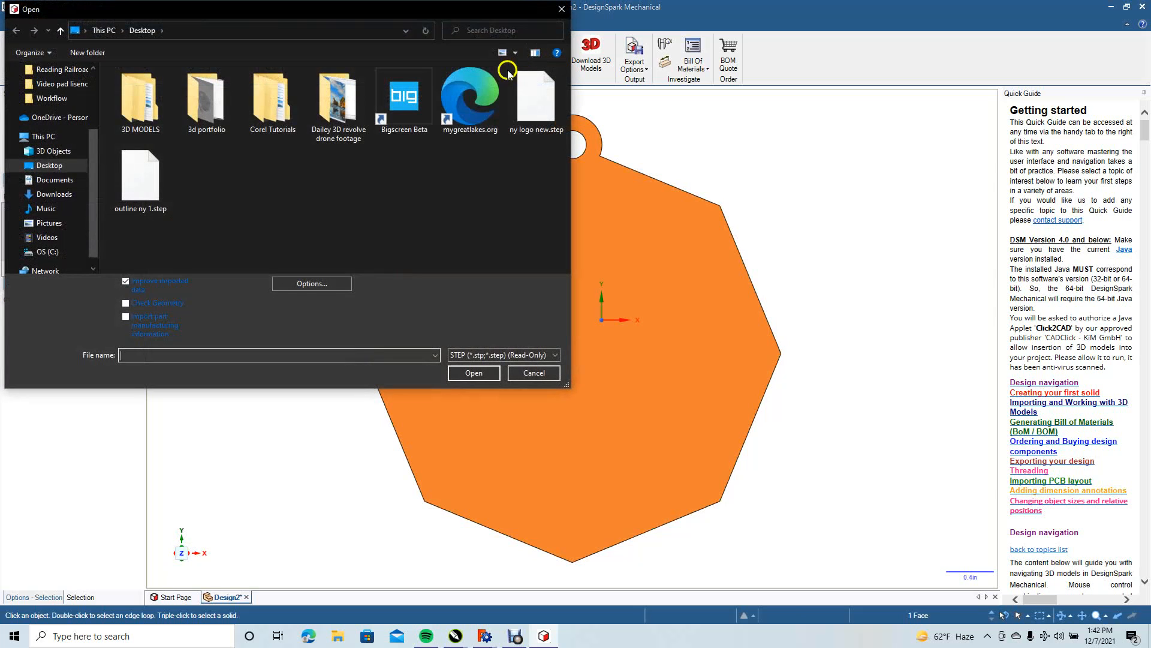
click(539, 113)
click(478, 370)
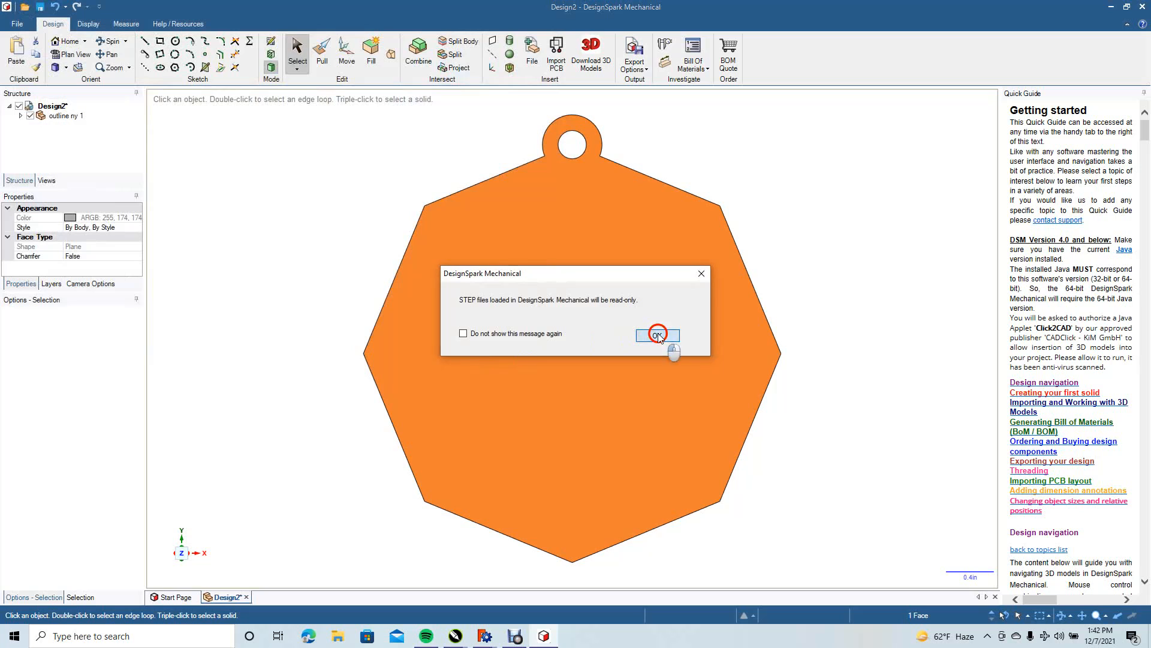
click(659, 334)
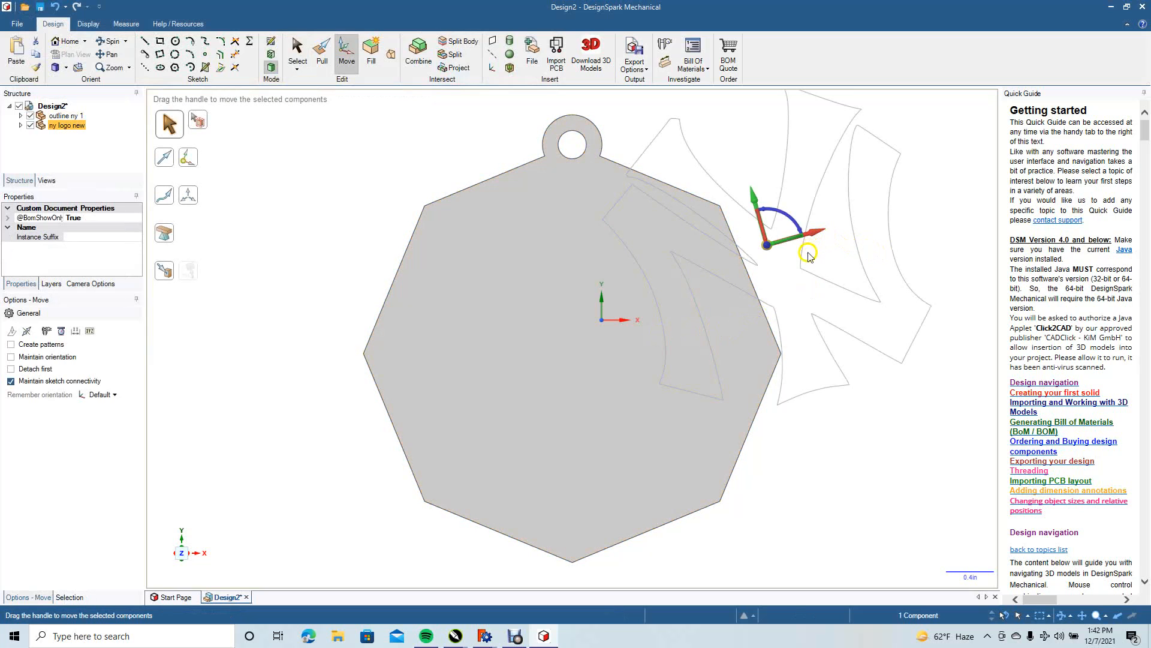
Move the logo outline clear of the pendant to its right and fill all its curves into a face
scroll(802, 268, down, 4)
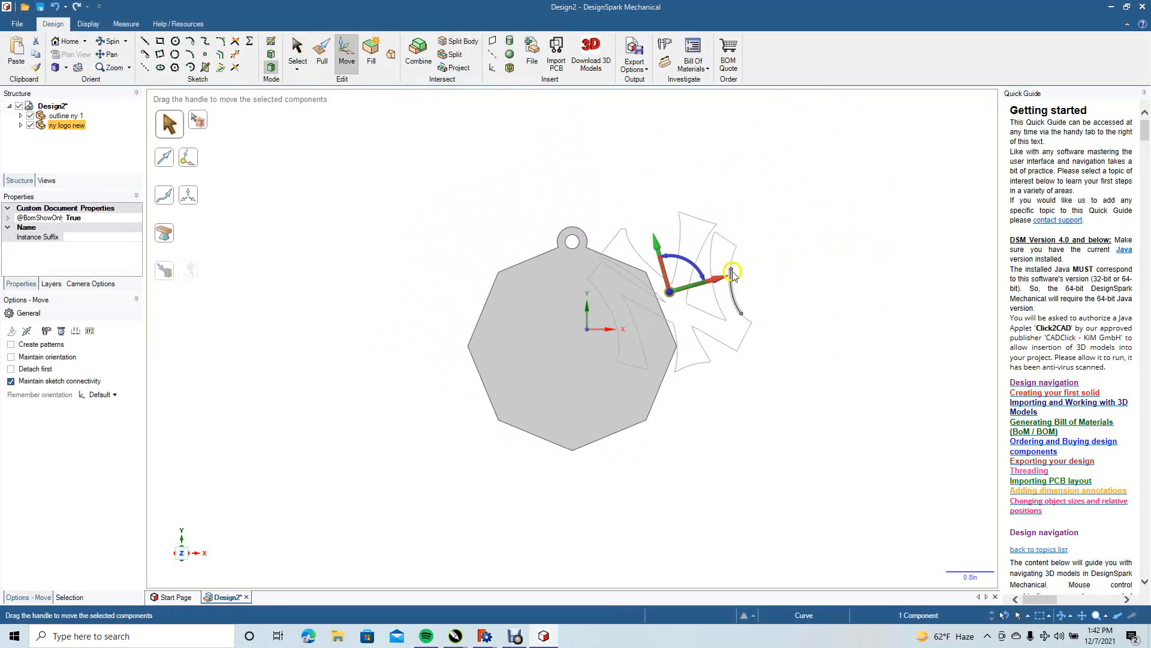
drag(717, 285, 918, 379)
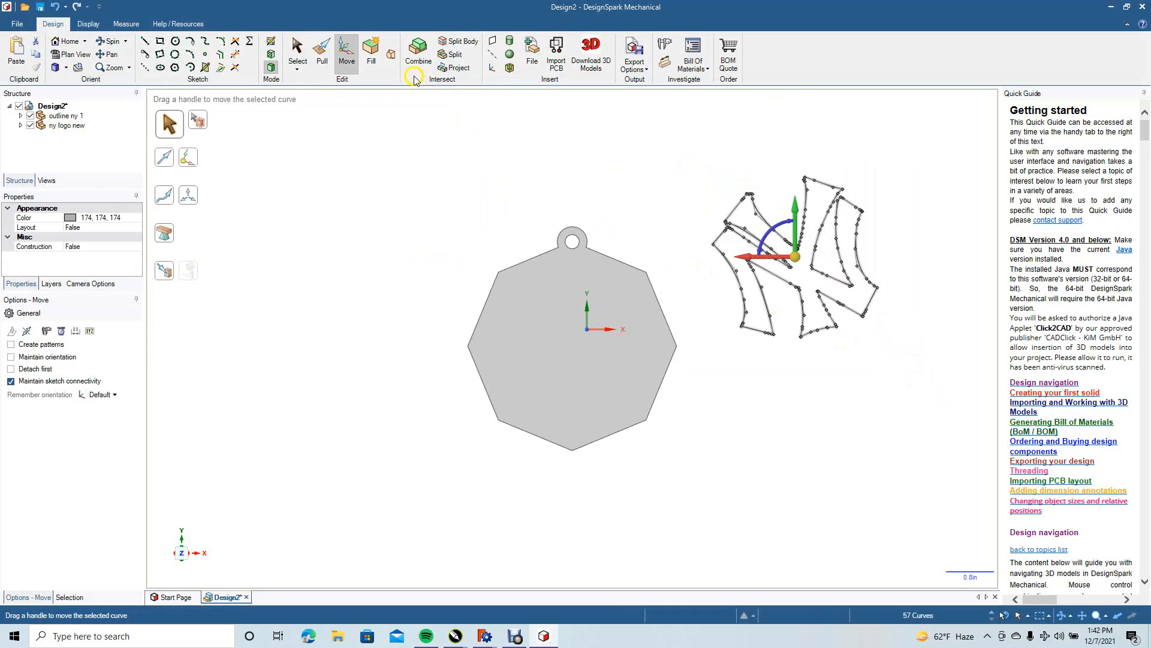
click(371, 53)
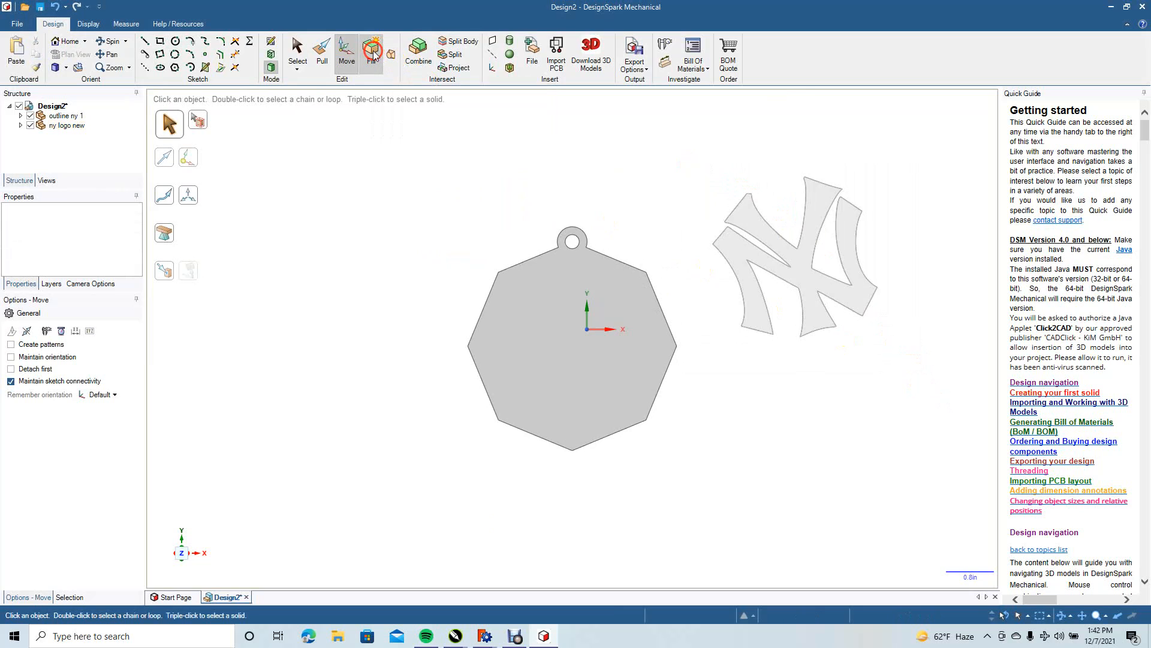
Move the filled logo face onto the pendant, rotate it about 14° upright, and center it with shifts of about 0.07 in left and 0.09 in down
click(750, 219)
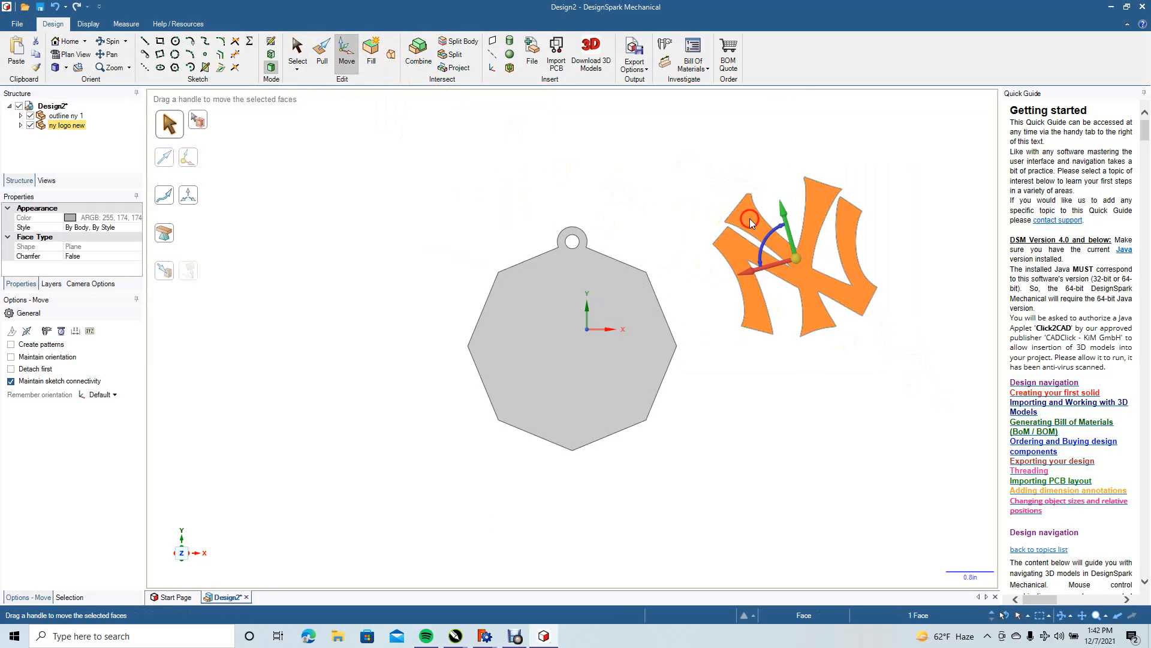
drag(760, 274, 544, 362)
drag(554, 288, 555, 322)
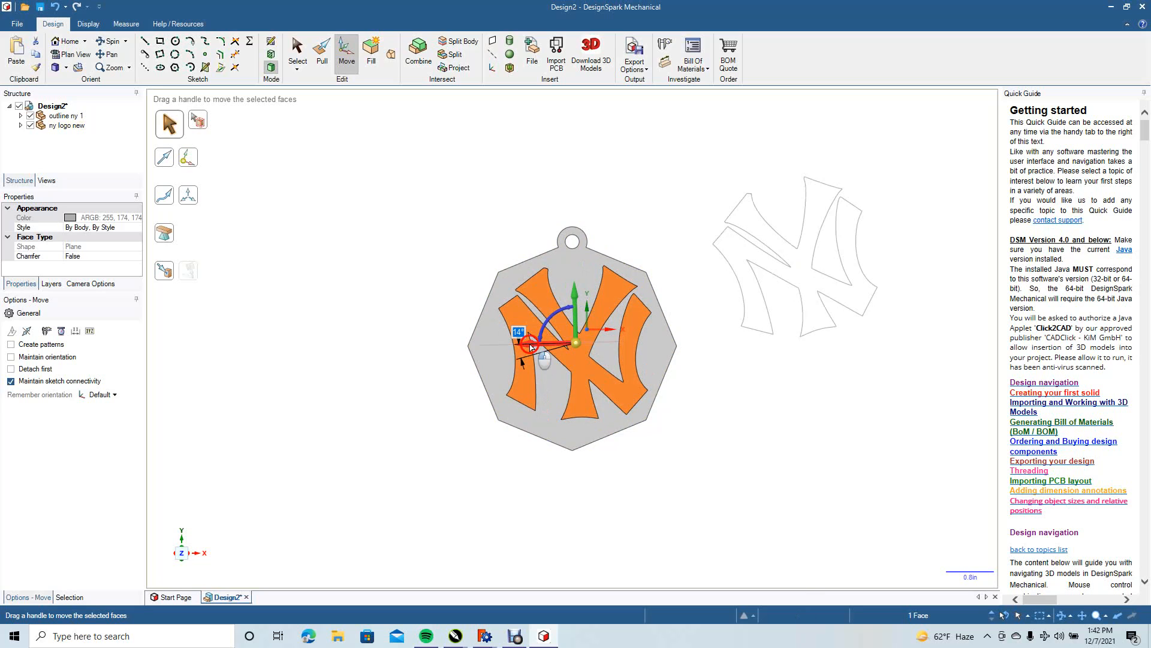
drag(531, 346, 527, 350)
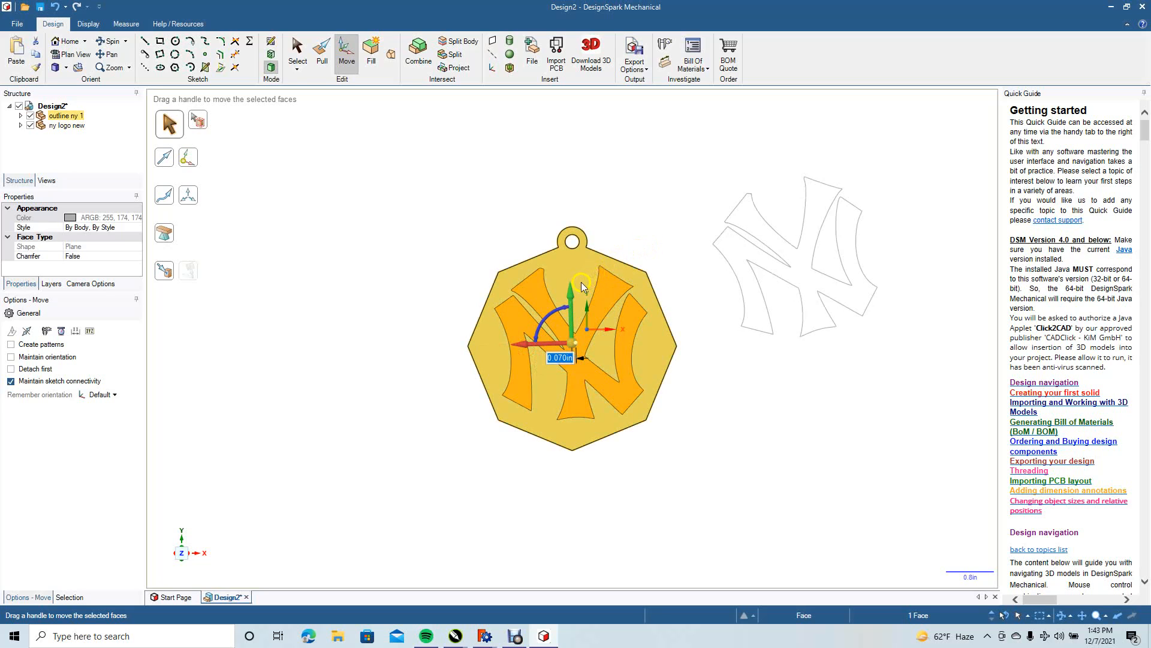
drag(570, 296, 561, 300)
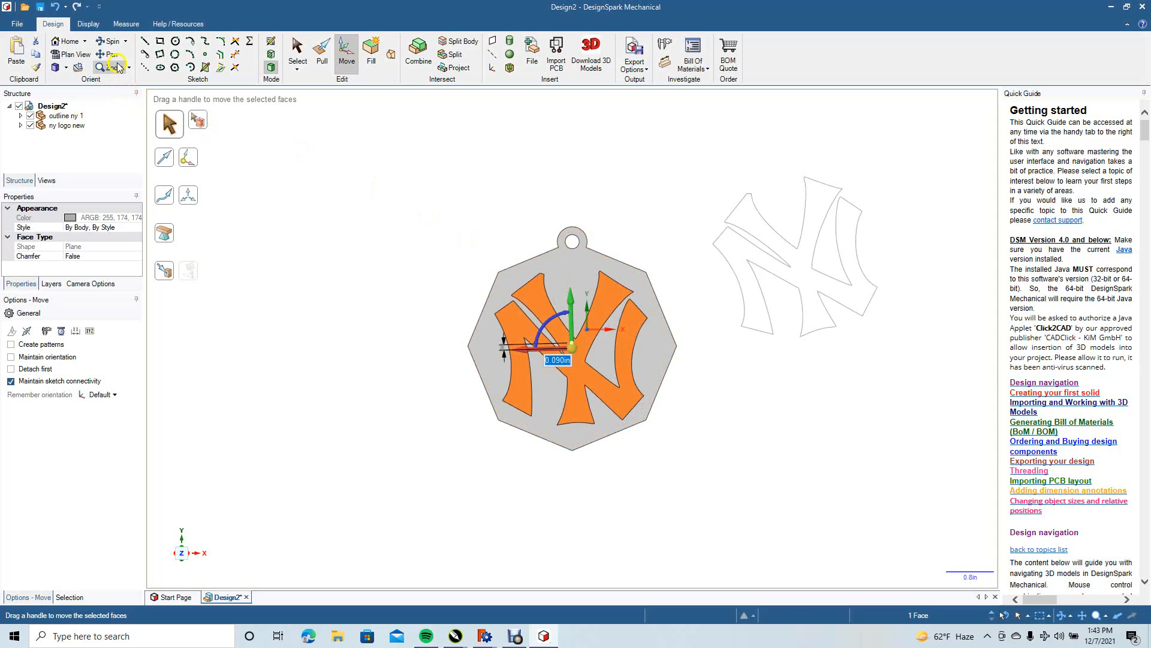
Extrude the NY logo face about 0.42 in out from the pendant front, using the Pull tool's Add option
click(113, 42)
drag(612, 180, 571, 187)
click(322, 54)
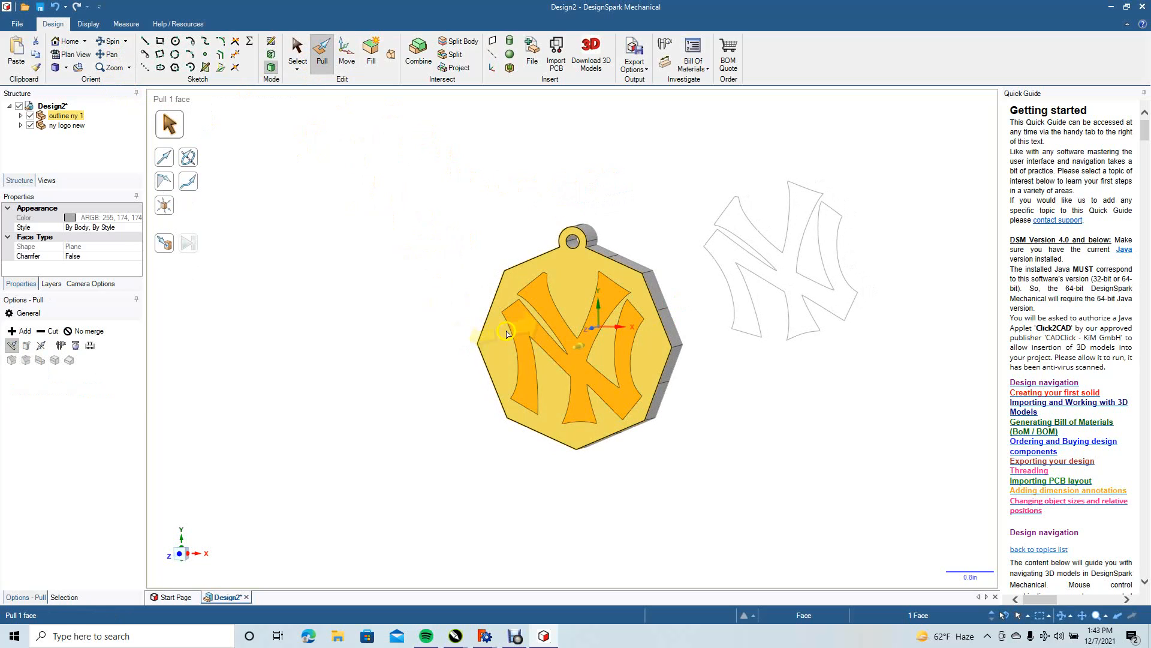
click(21, 331)
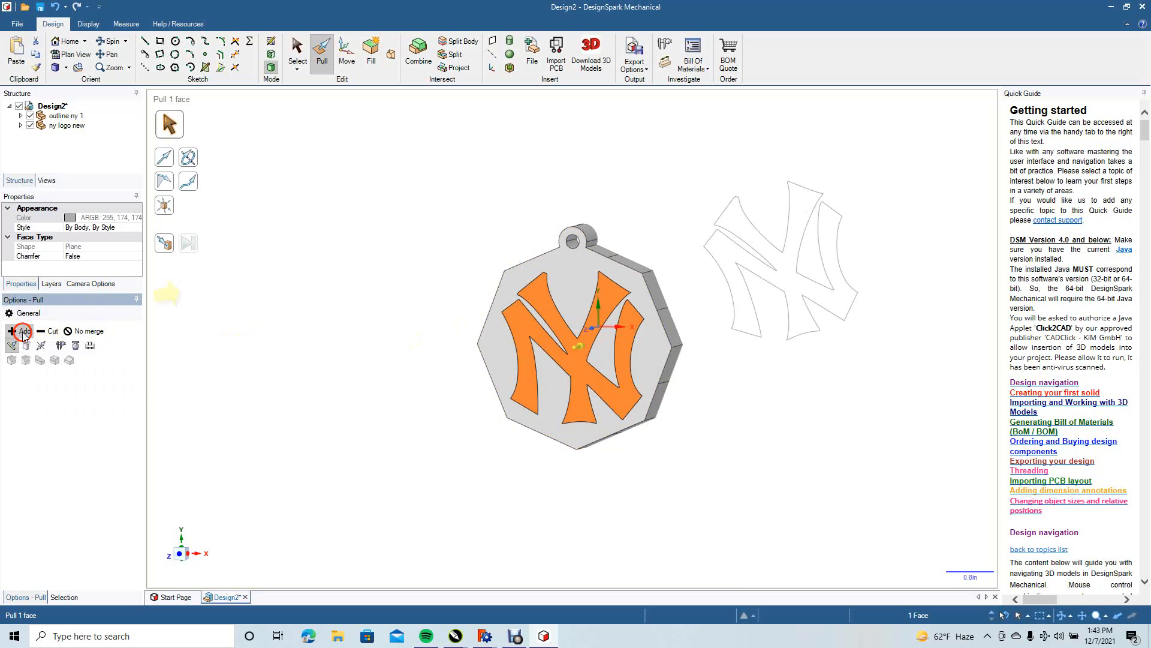
drag(575, 360, 569, 368)
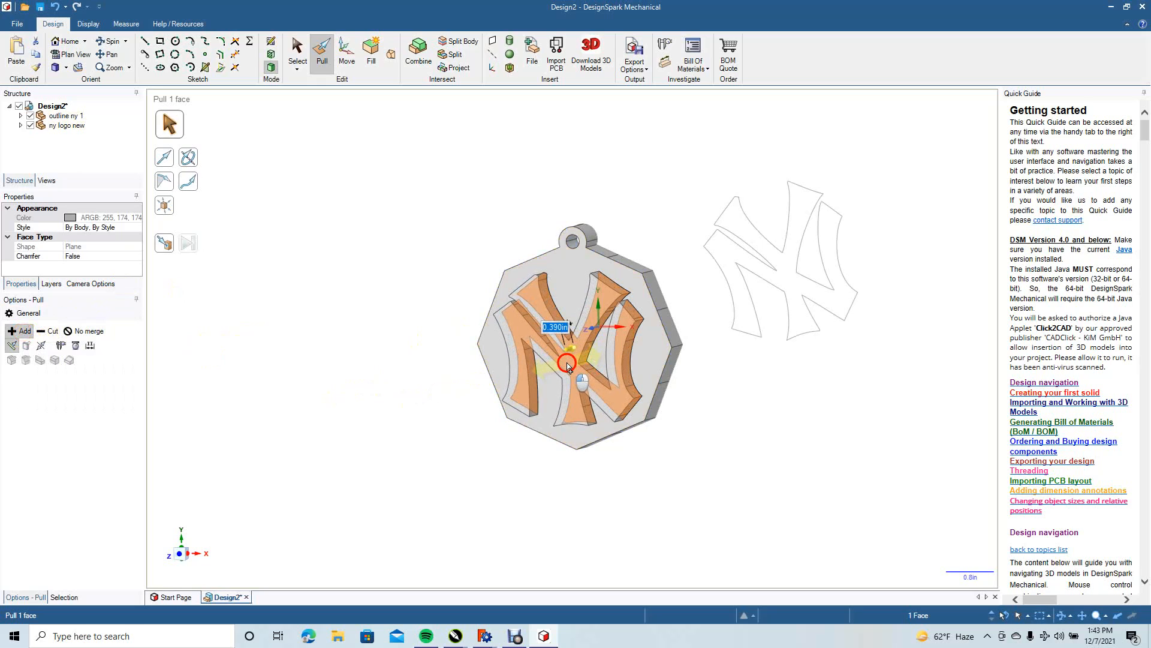
drag(569, 368, 568, 367)
click(567, 364)
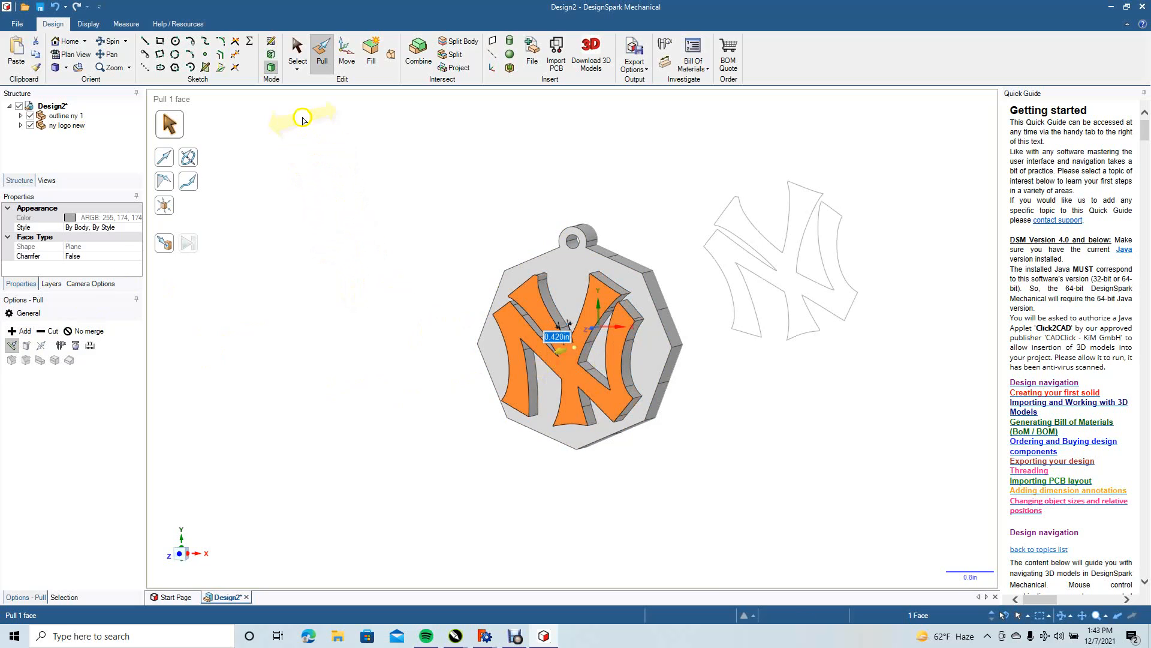
Delete the leftover logo outline curves beside the pendant
click(298, 54)
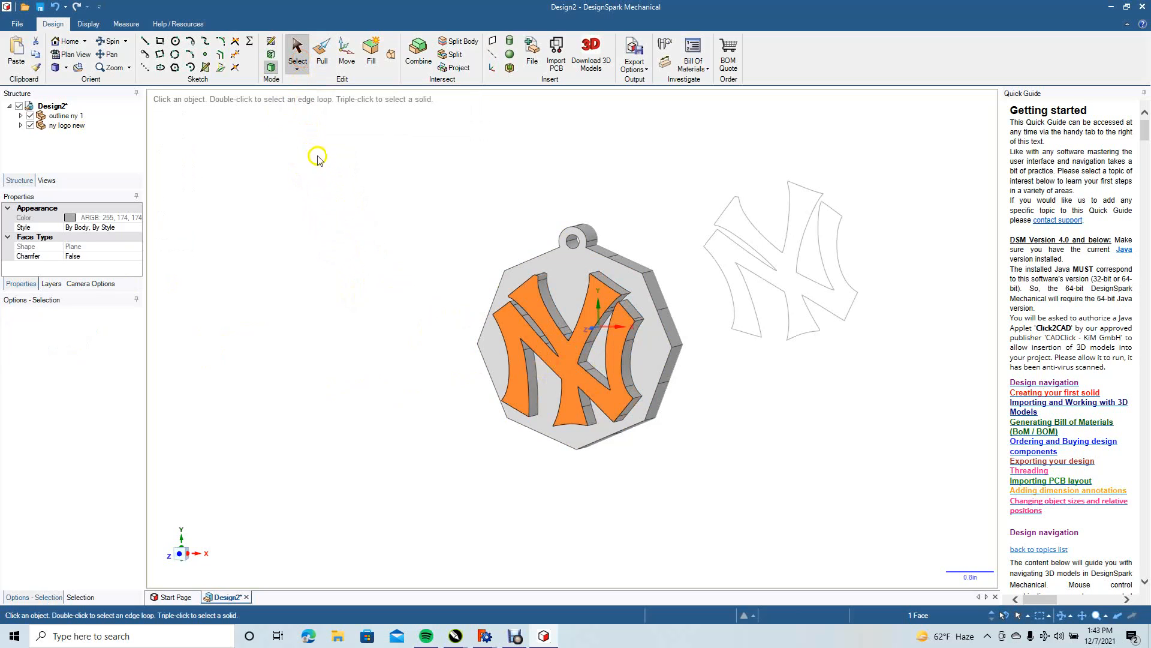
click(331, 178)
drag(685, 170, 904, 376)
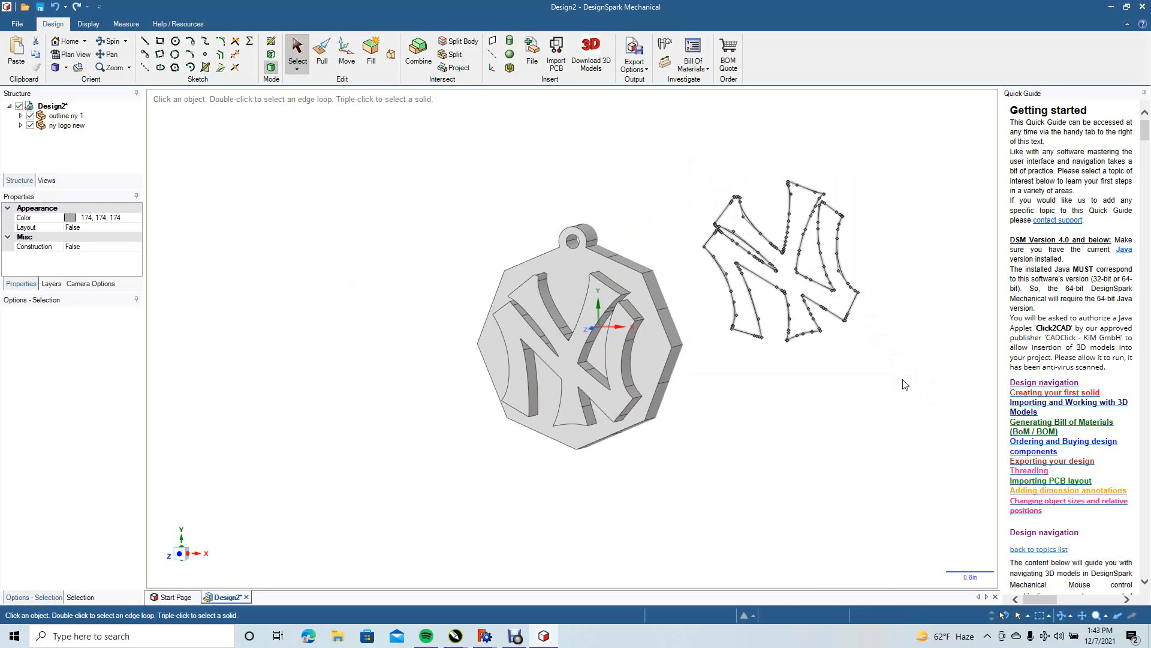
key(Delete)
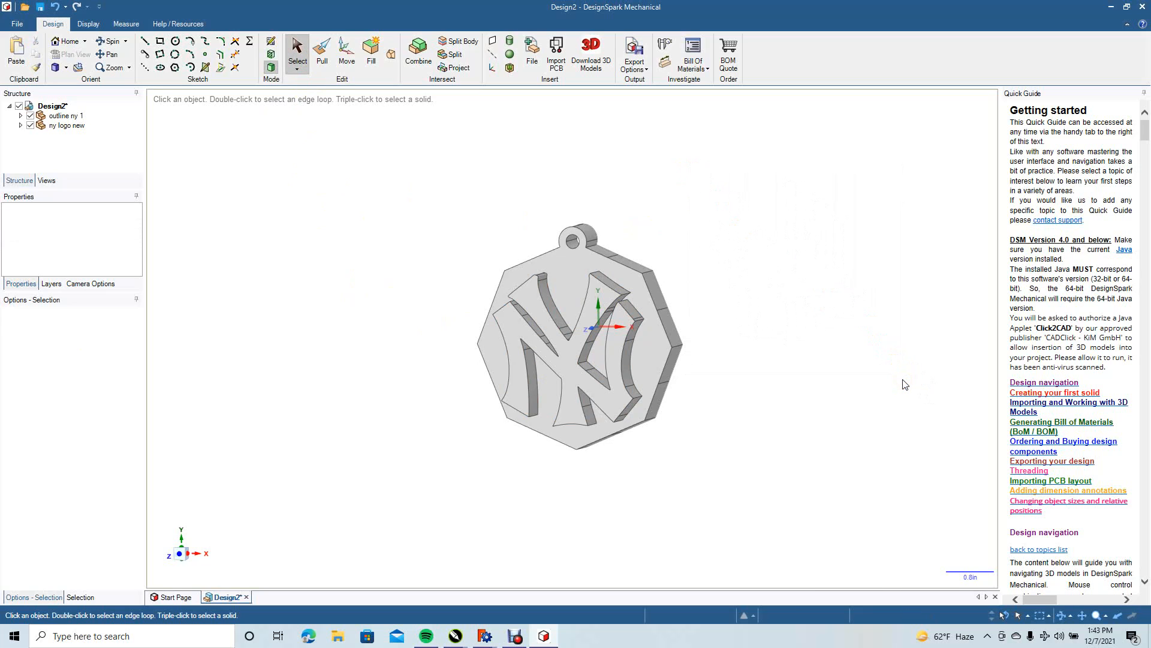
Round the edge where the left side of the hanging loop meets the octagon to about 0.08 in
click(111, 41)
drag(323, 267, 399, 296)
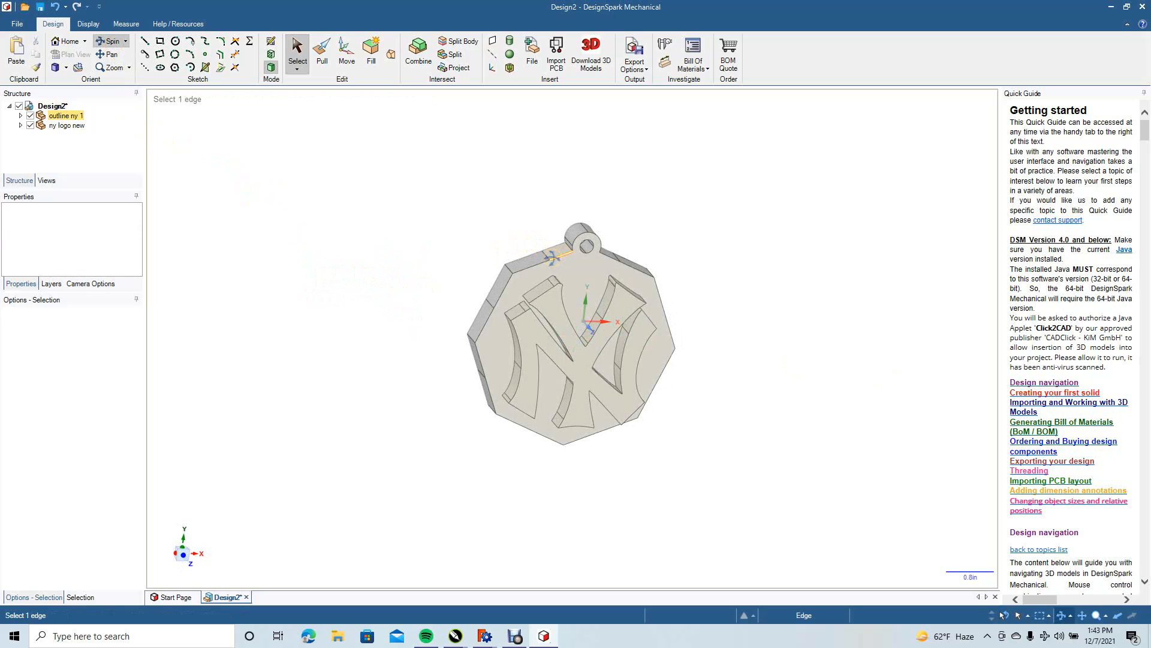
ctrl+scroll(551, 258, up, 5)
click(323, 55)
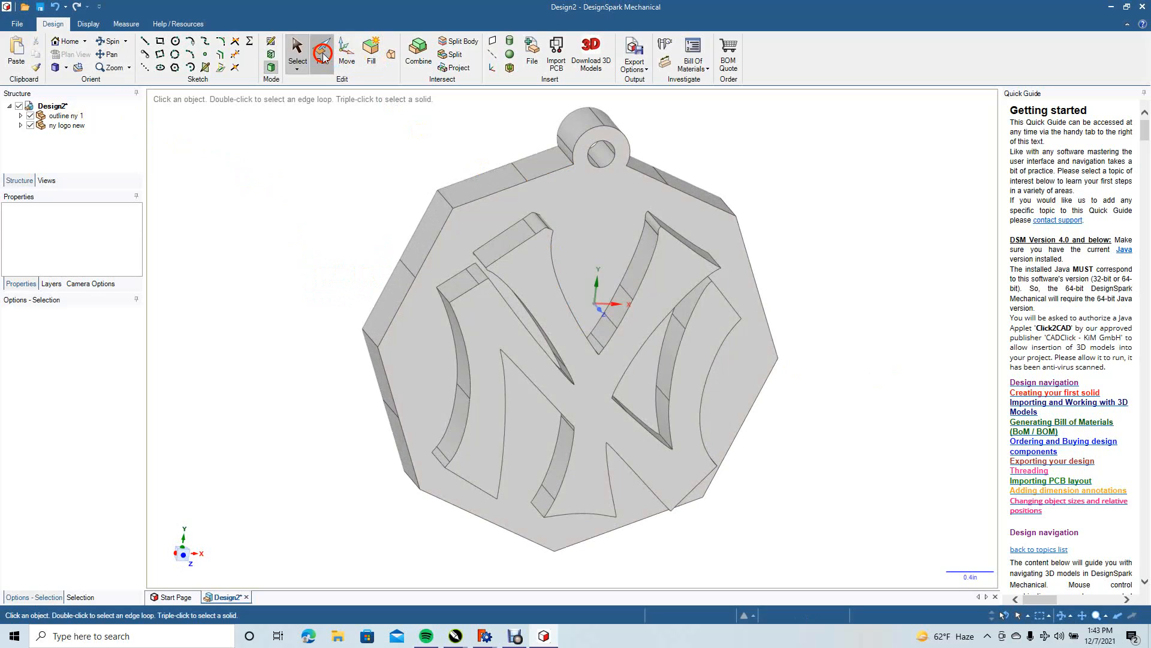
click(562, 154)
drag(562, 155, 524, 174)
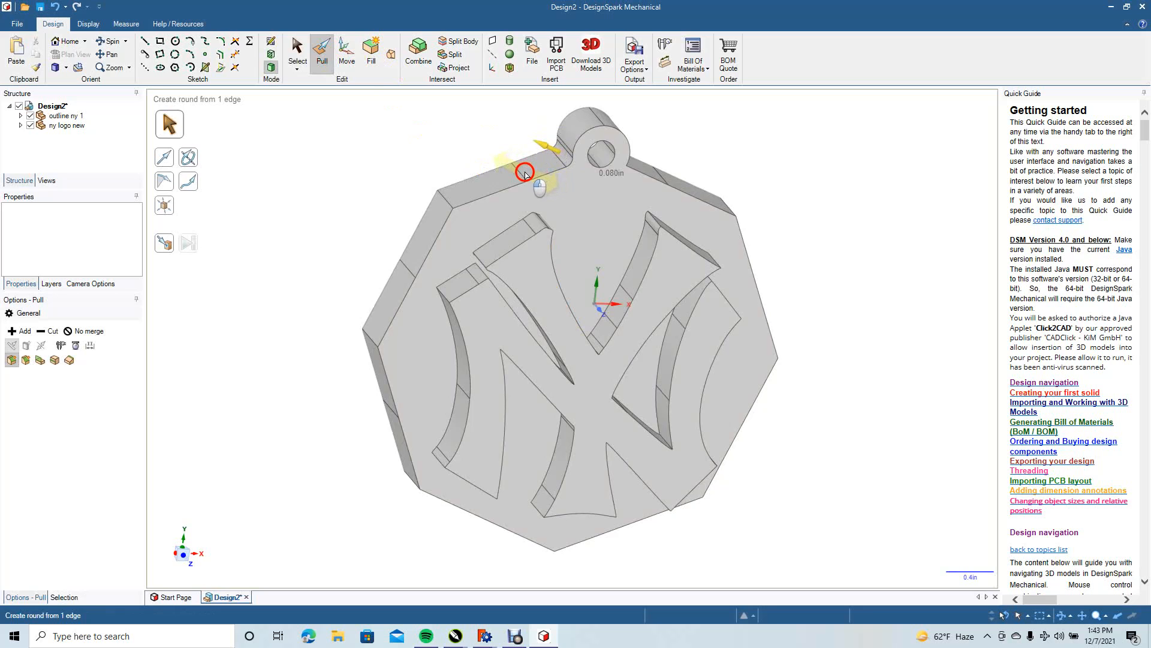
click(300, 60)
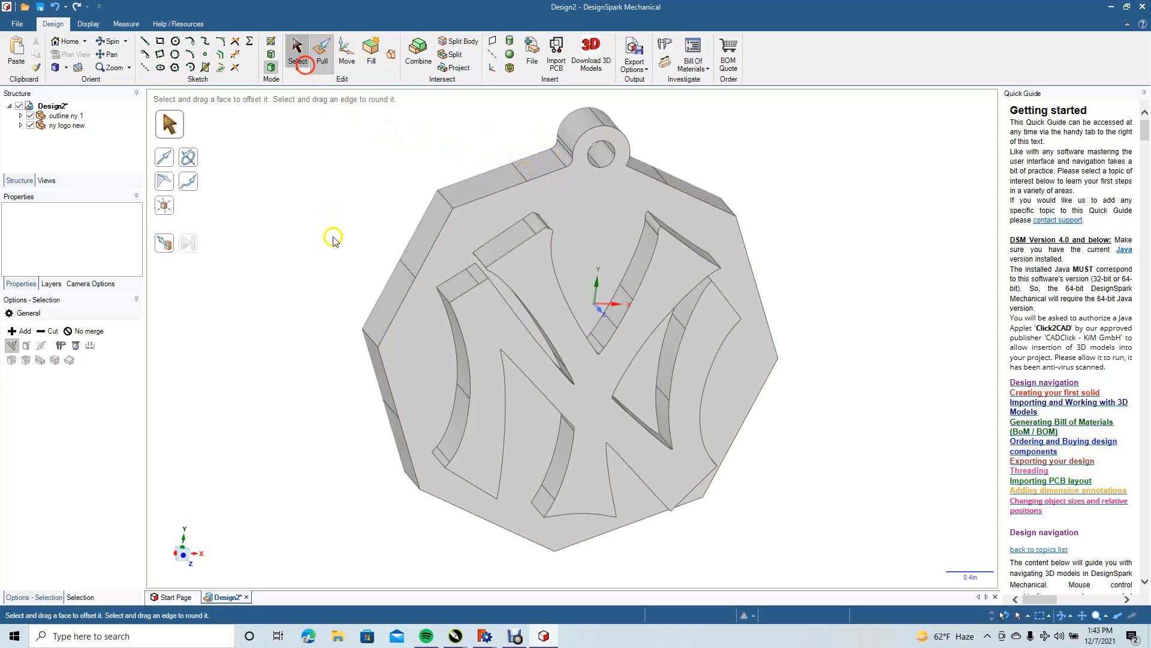
Round the matching edge where the right side of the hanging loop meets the octagon
click(112, 42)
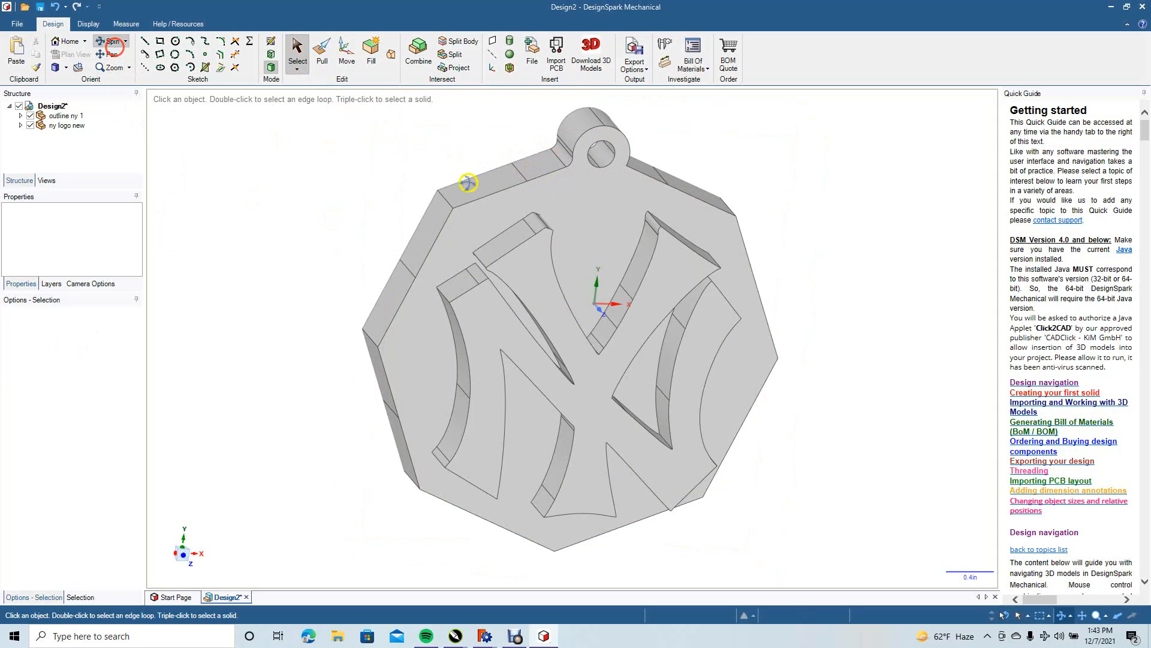
drag(761, 215, 672, 223)
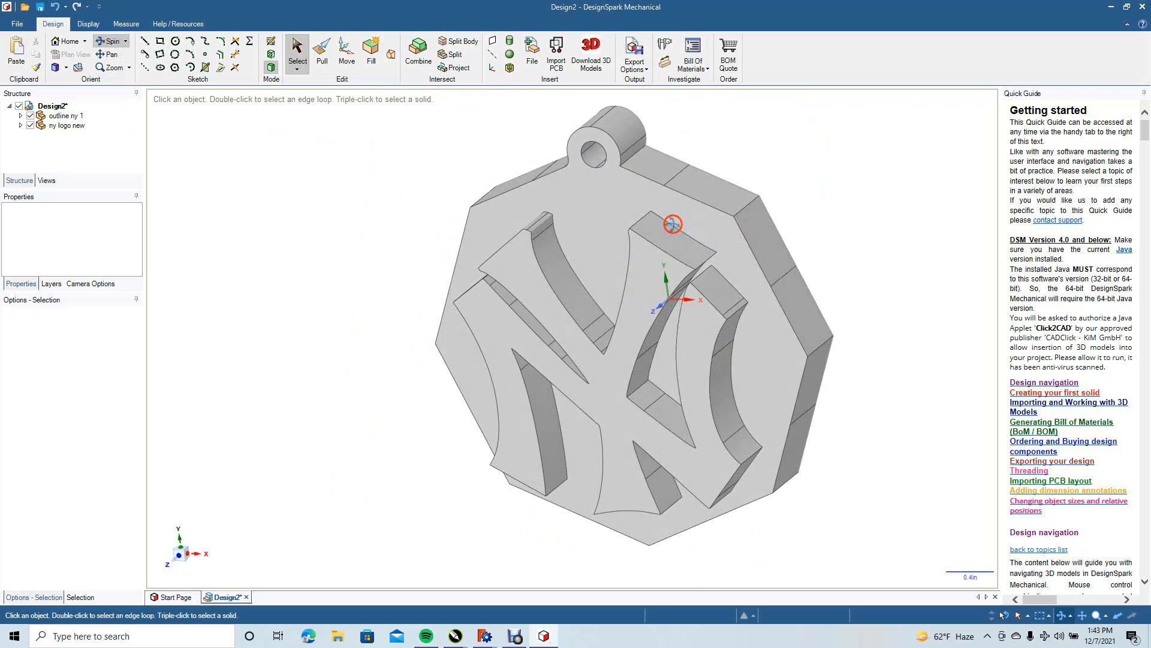
click(322, 57)
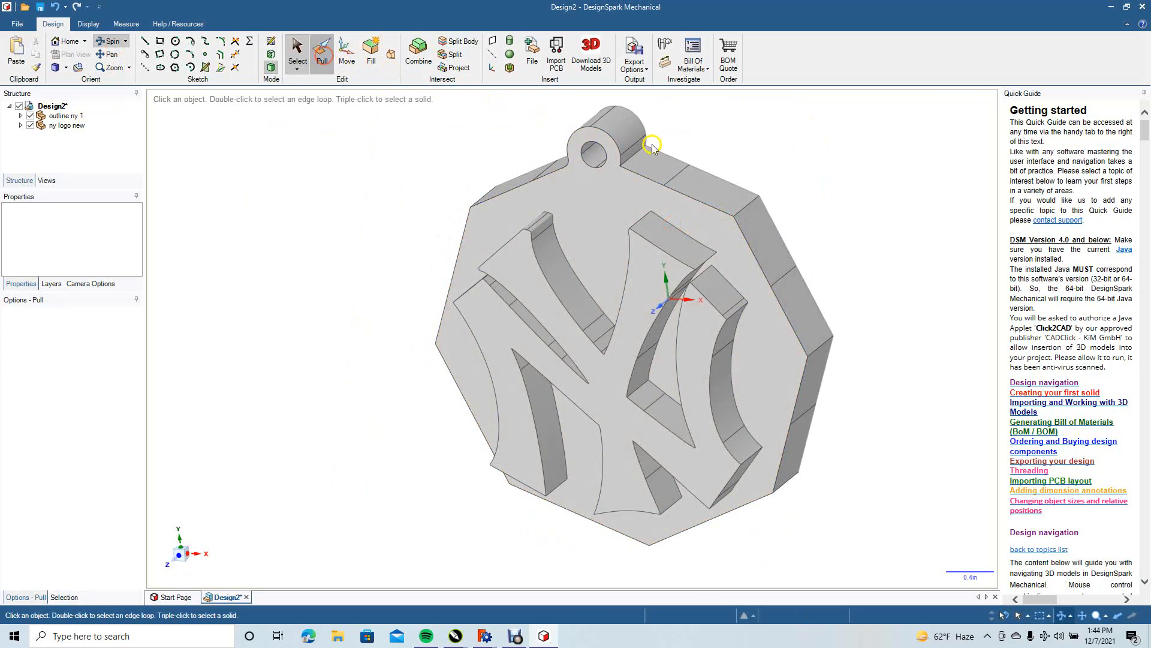
drag(642, 156, 672, 163)
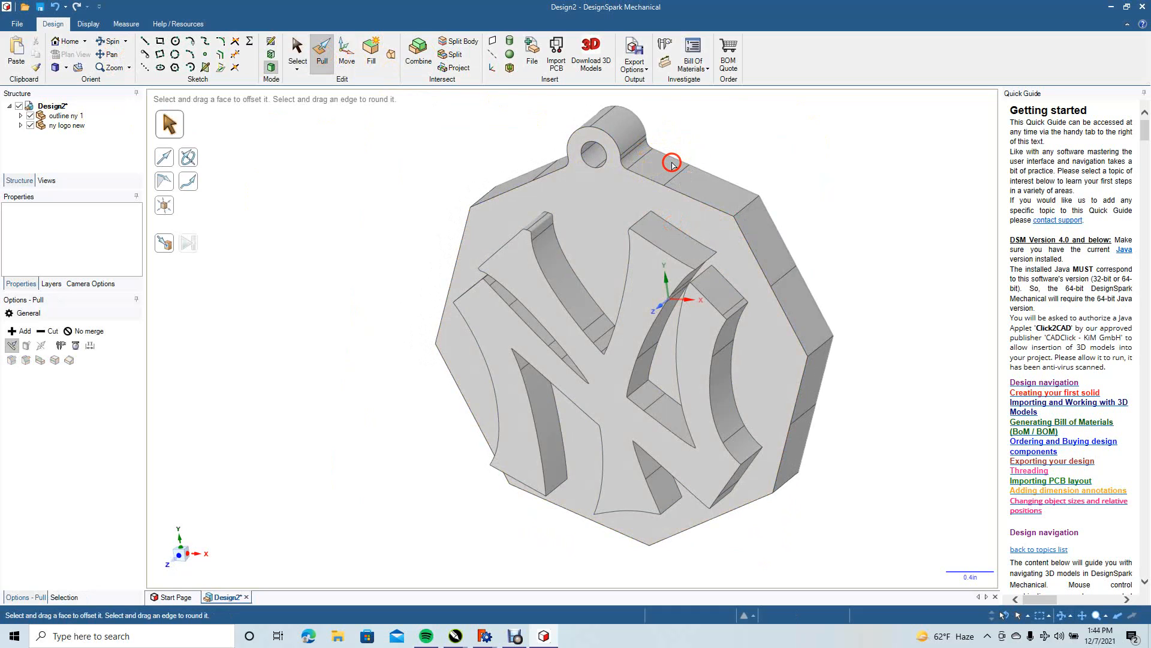
click(298, 51)
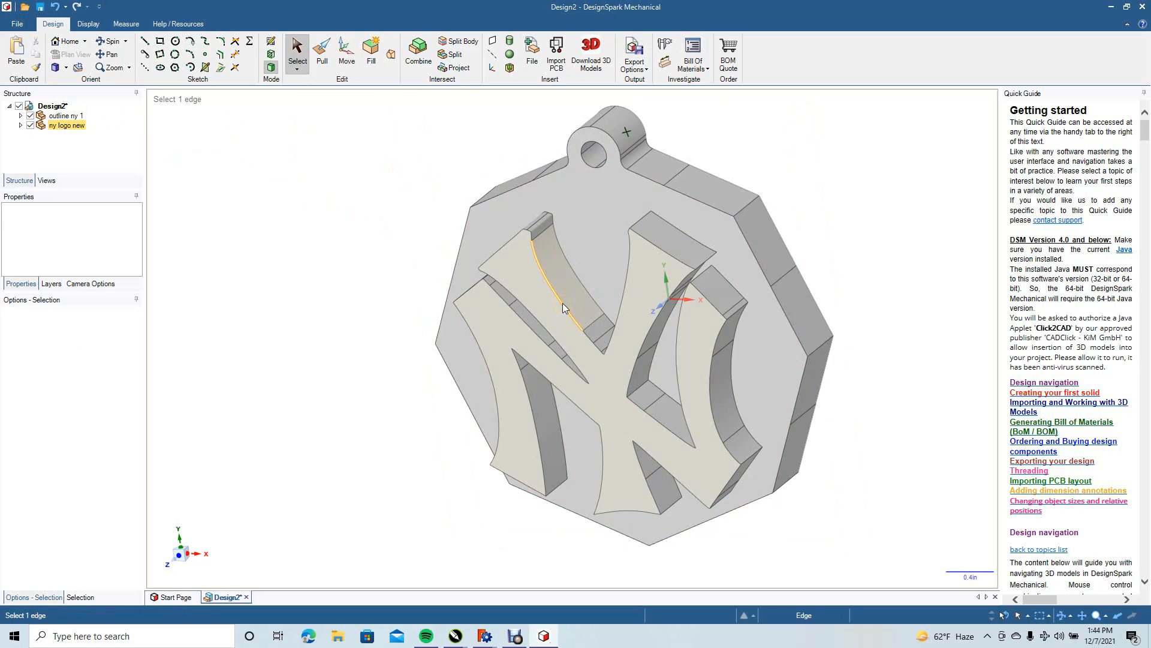
Try to round all the front edges of the raised NY logo at once with the Pull tool
double_click(563, 303)
double_click(563, 303)
double_click(563, 306)
double_click(563, 306)
click(298, 168)
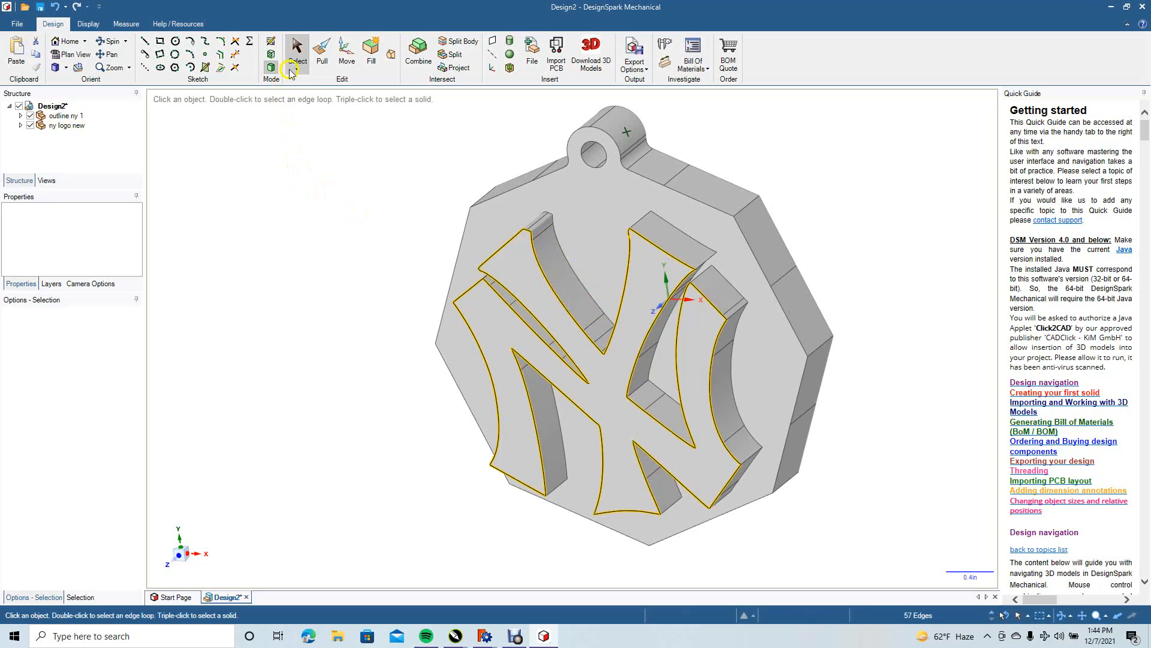
click(322, 53)
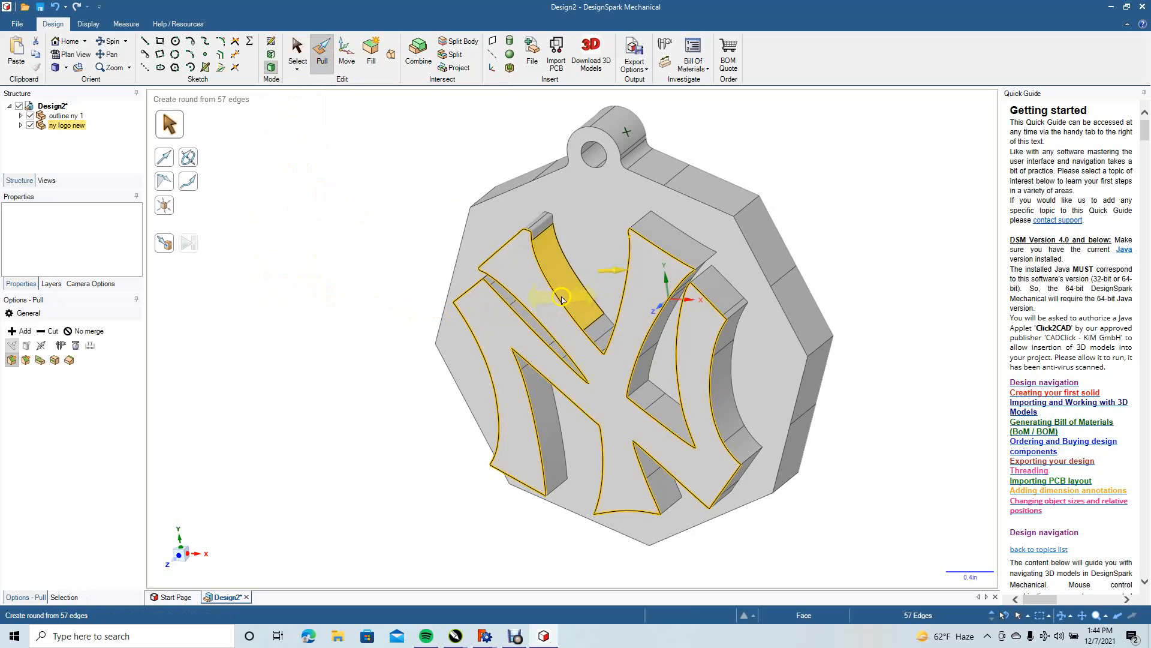
drag(556, 299, 580, 305)
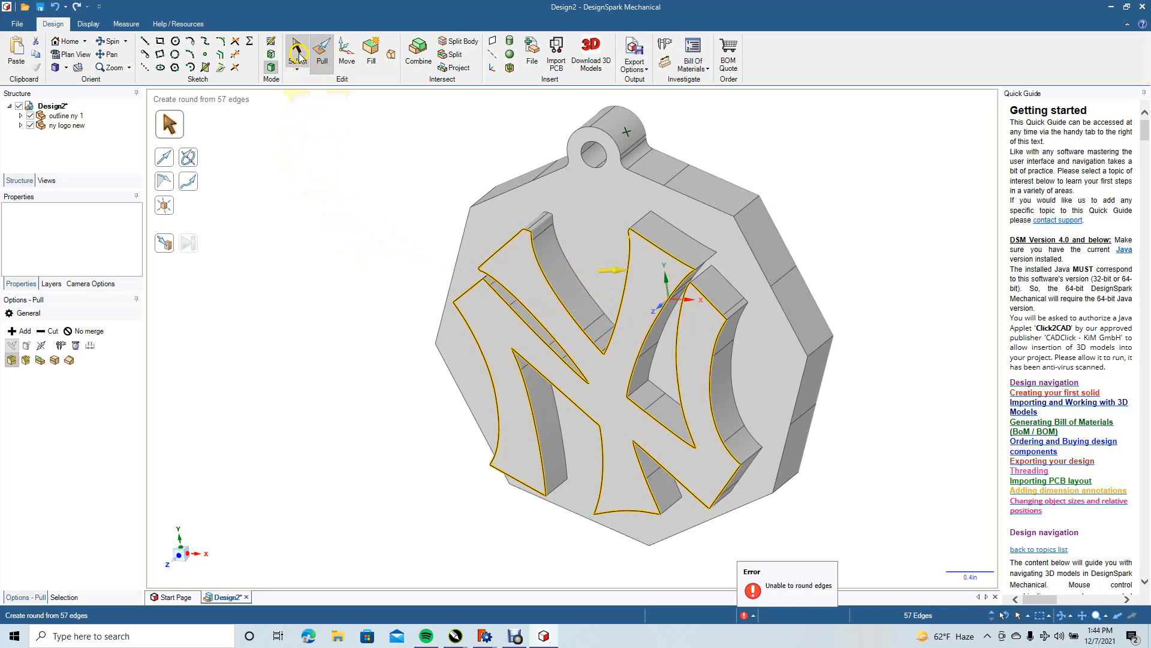
click(298, 53)
click(330, 208)
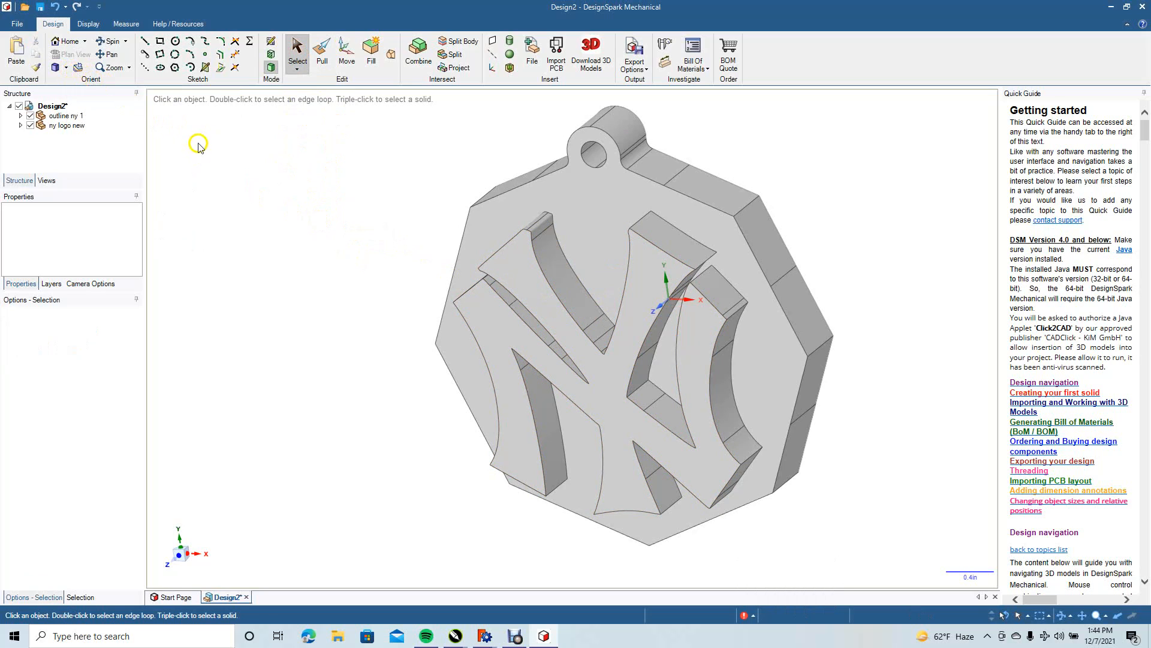
Round the two front edges along the outer curved side of the N's left leg to a 0.04 in radius
click(111, 42)
drag(254, 216, 358, 173)
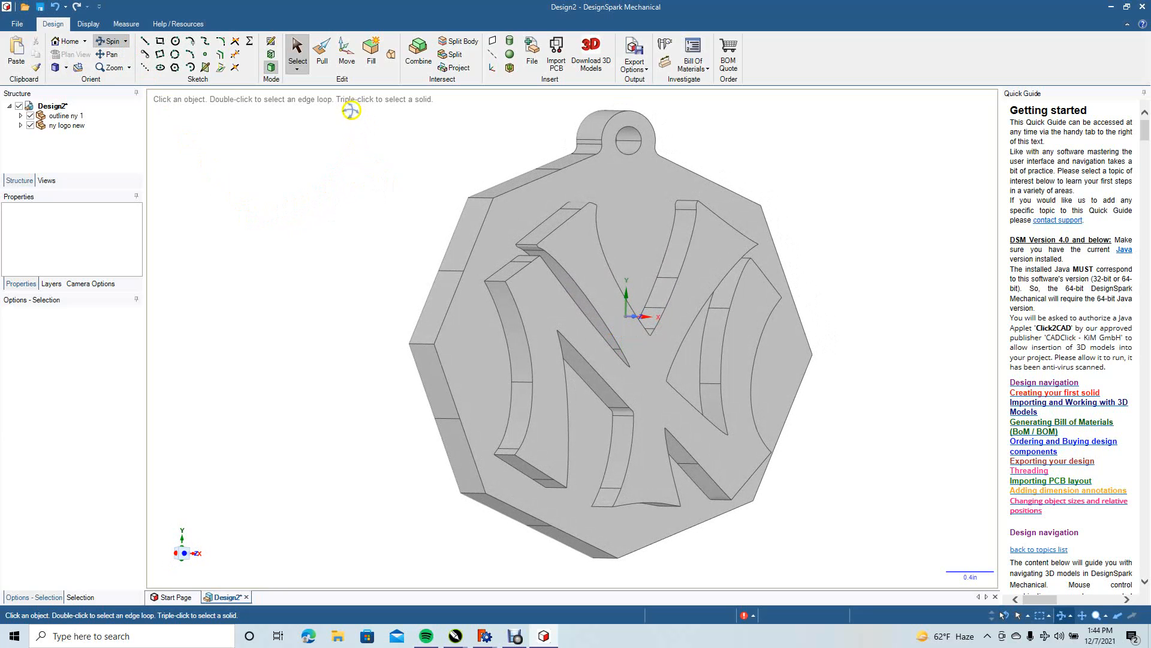
click(322, 53)
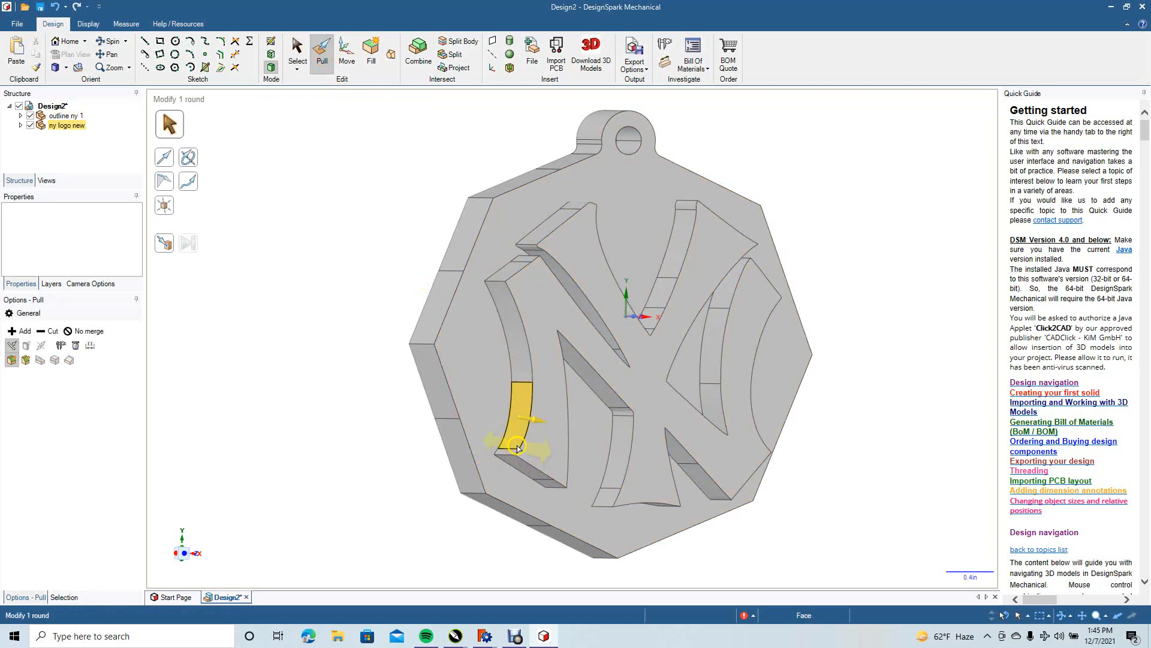
click(527, 353)
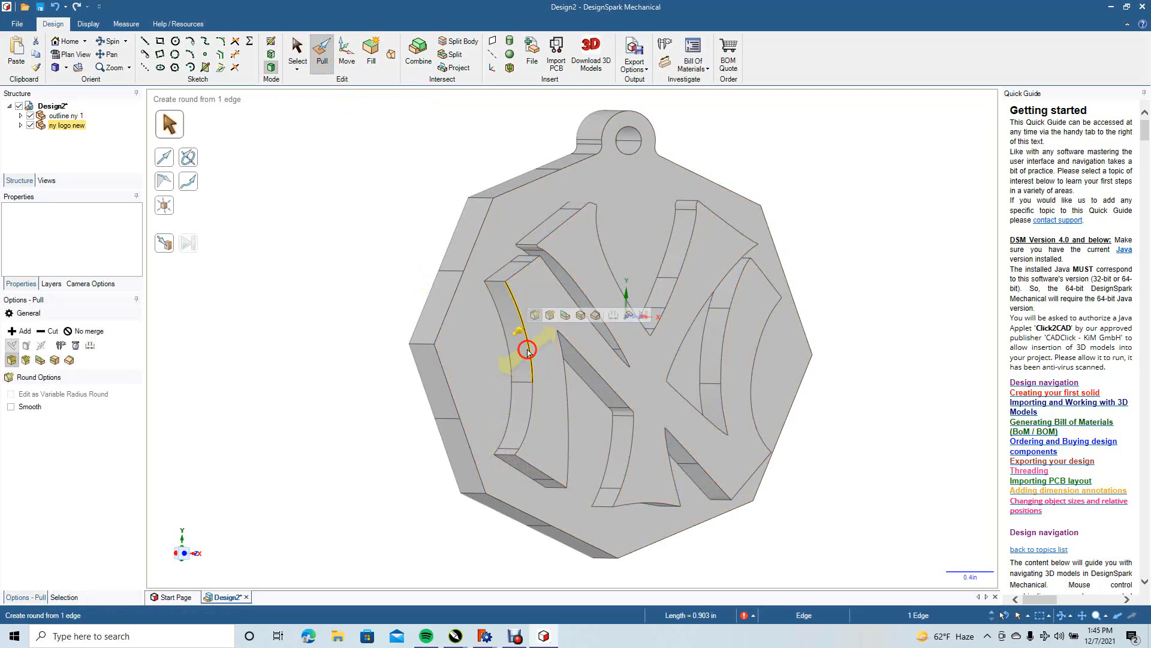
ctrl+click(533, 401)
drag(534, 400, 568, 438)
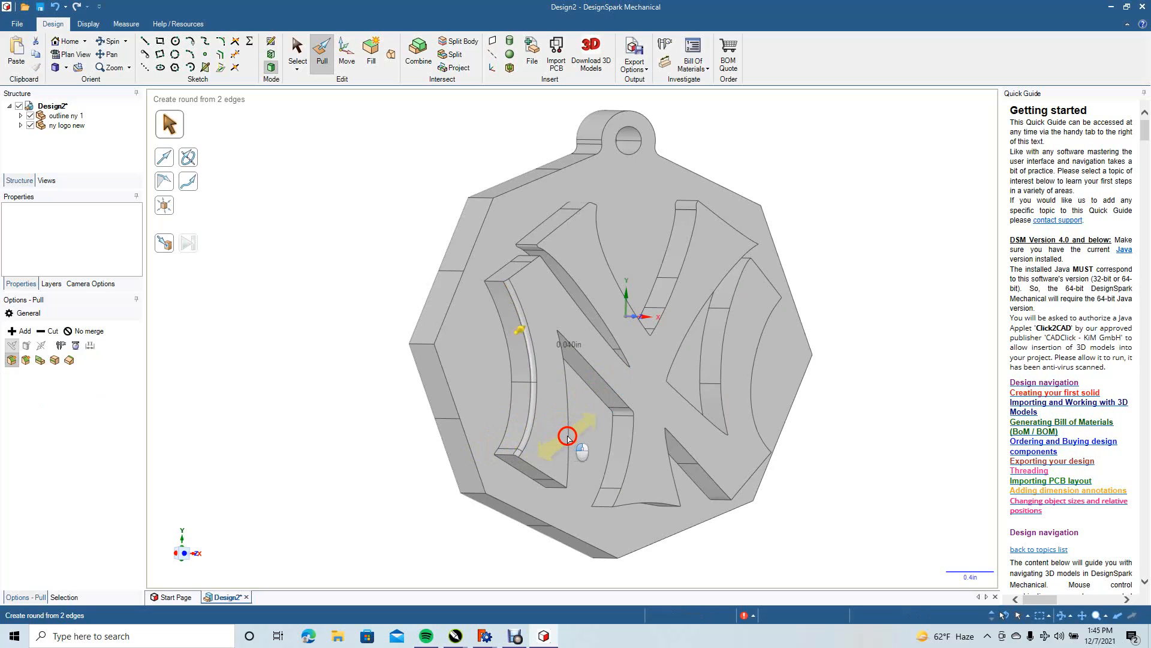
drag(568, 438, 568, 437)
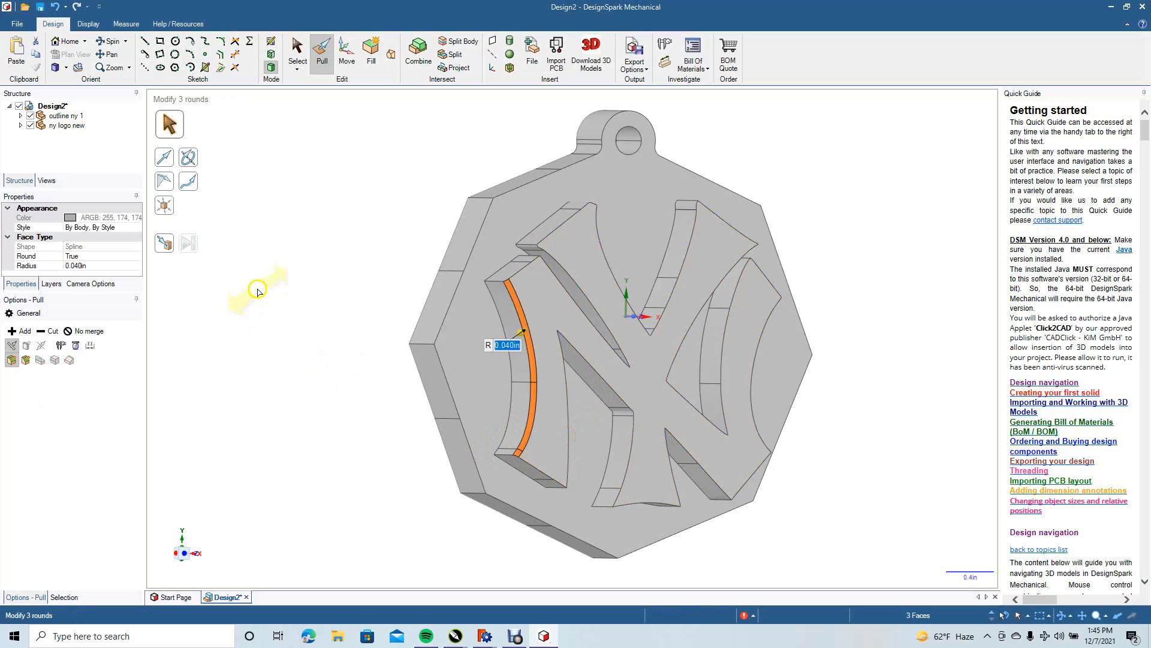
click(298, 51)
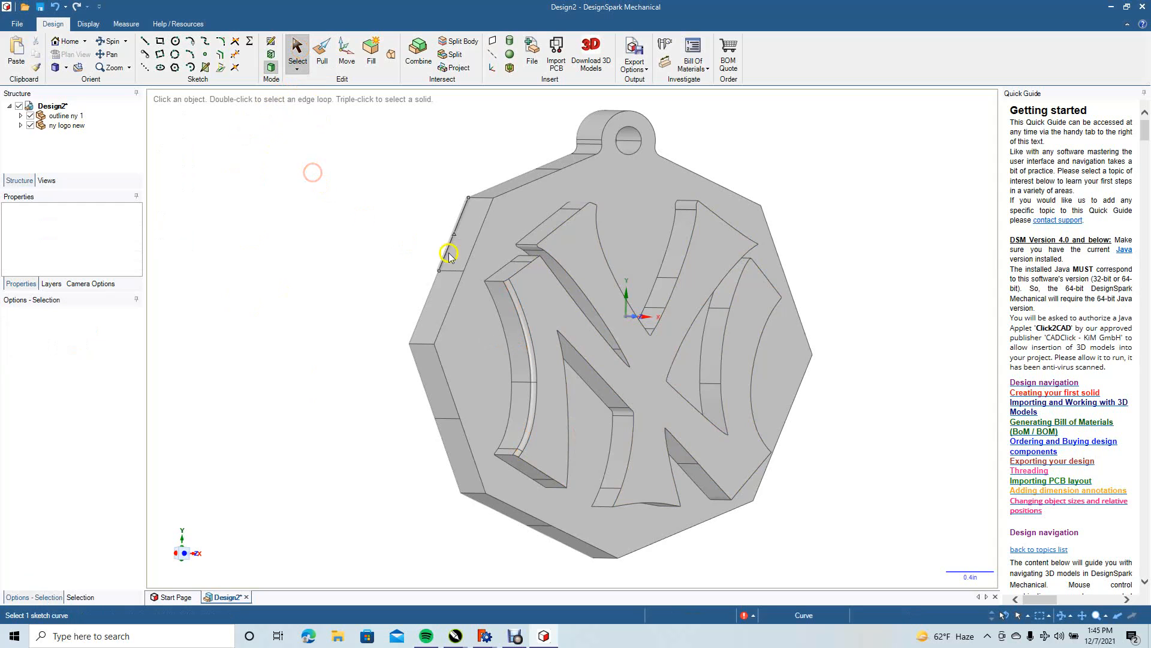
Round the two slanted front edges across the top of the N's left leg to a 0.04 in radius
click(515, 272)
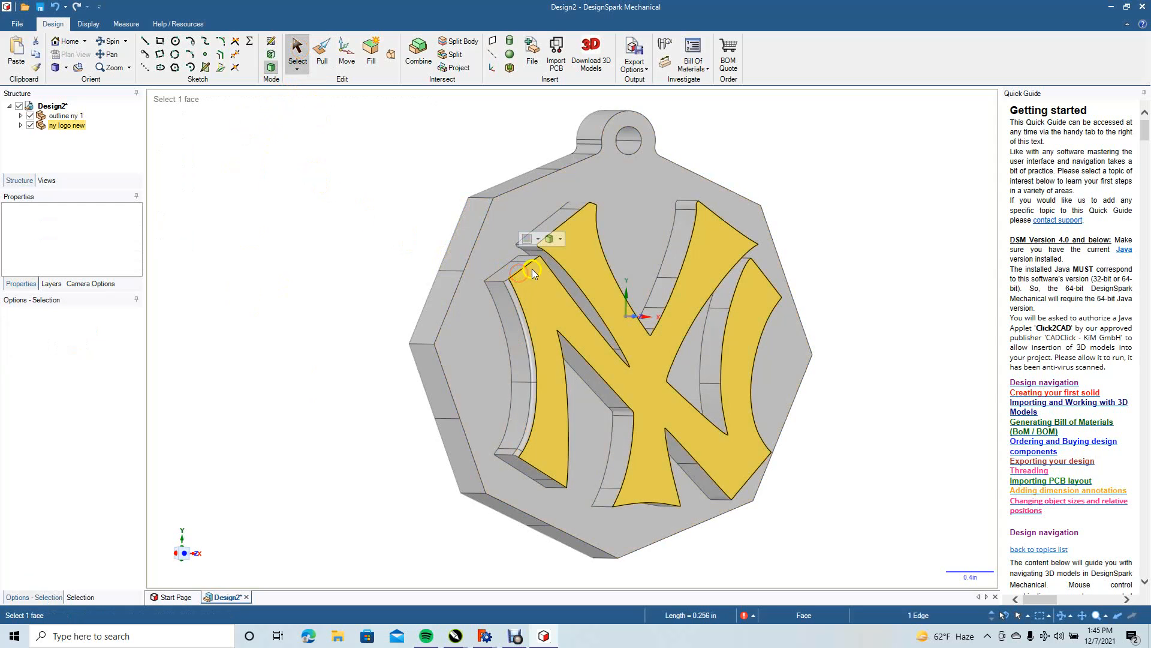
click(538, 259)
click(322, 51)
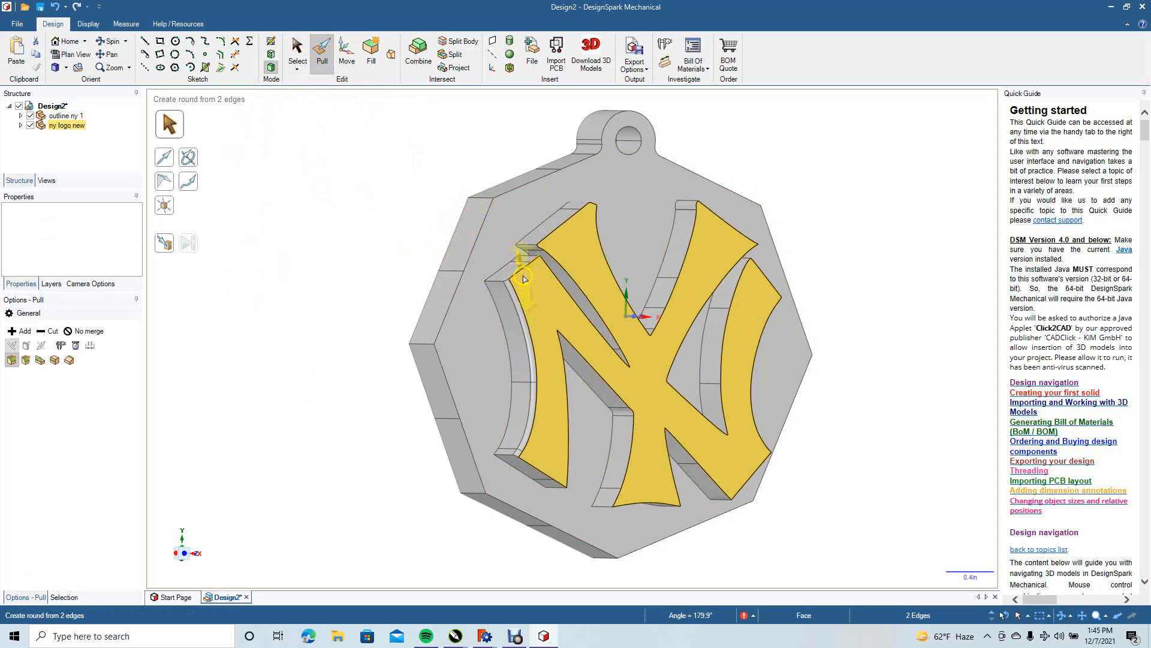
drag(523, 277, 521, 286)
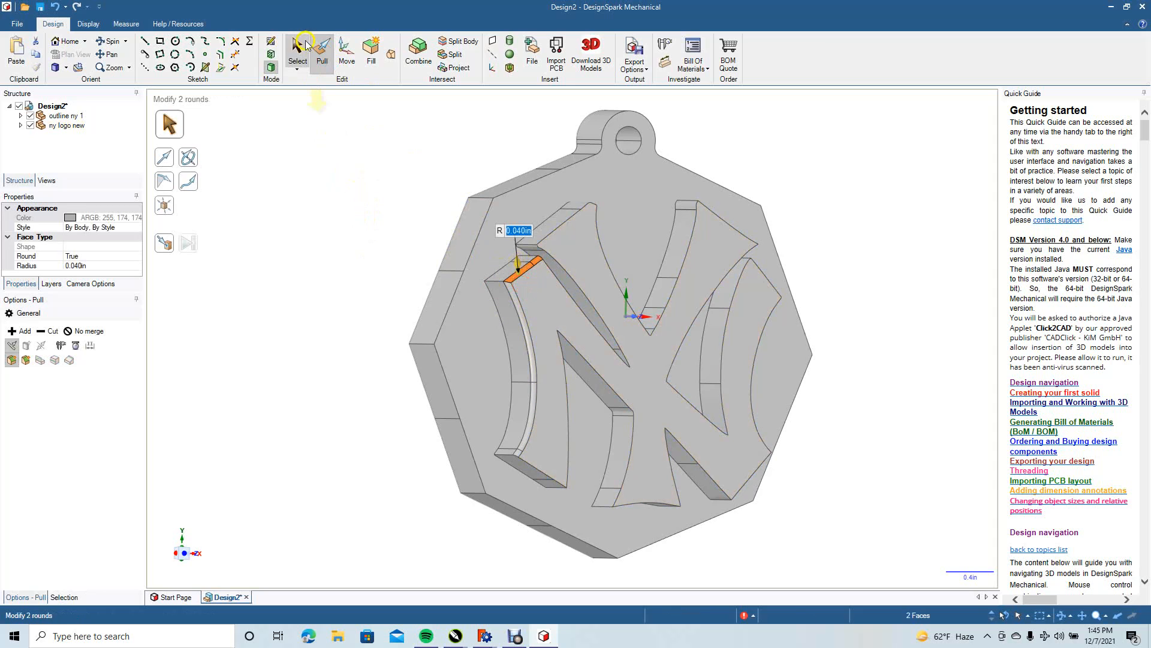
click(297, 51)
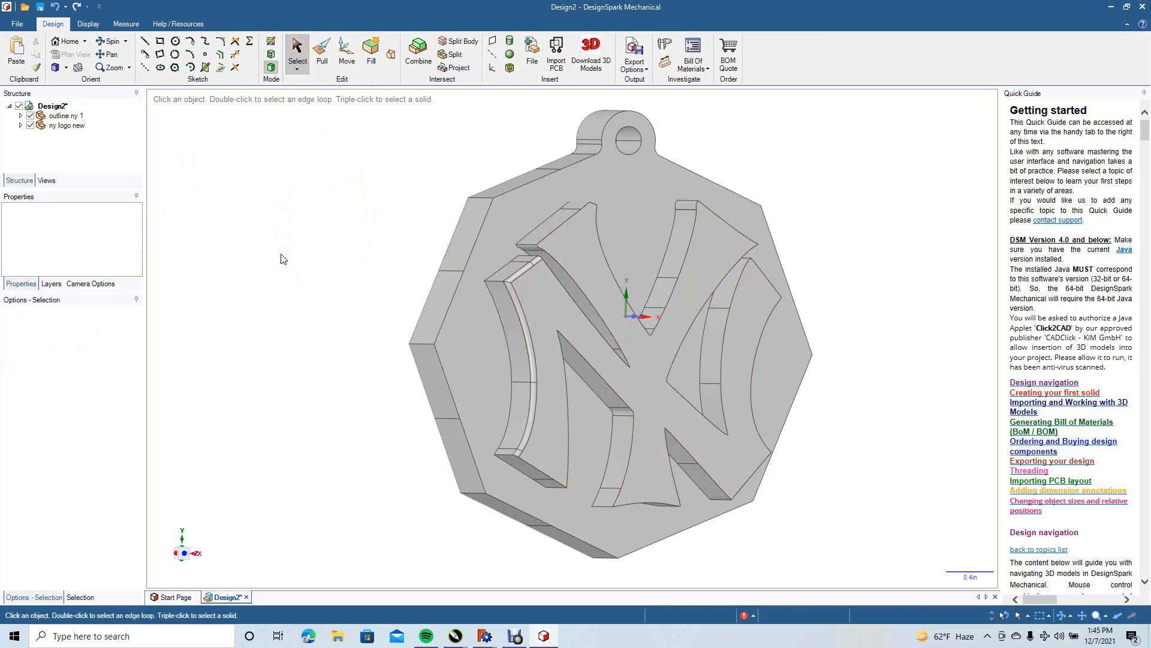
Round the front edges along the upper diagonal of the N, beside the narrow gap to the Y, to a 0.05 in radius
click(545, 447)
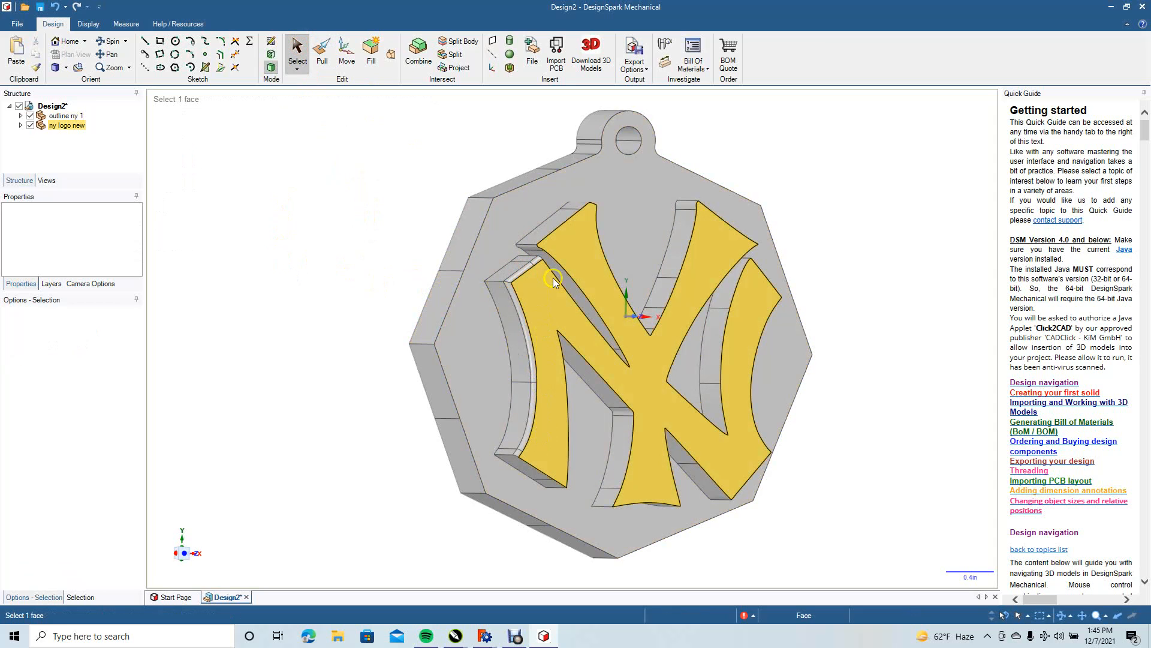
click(105, 43)
drag(295, 211, 232, 227)
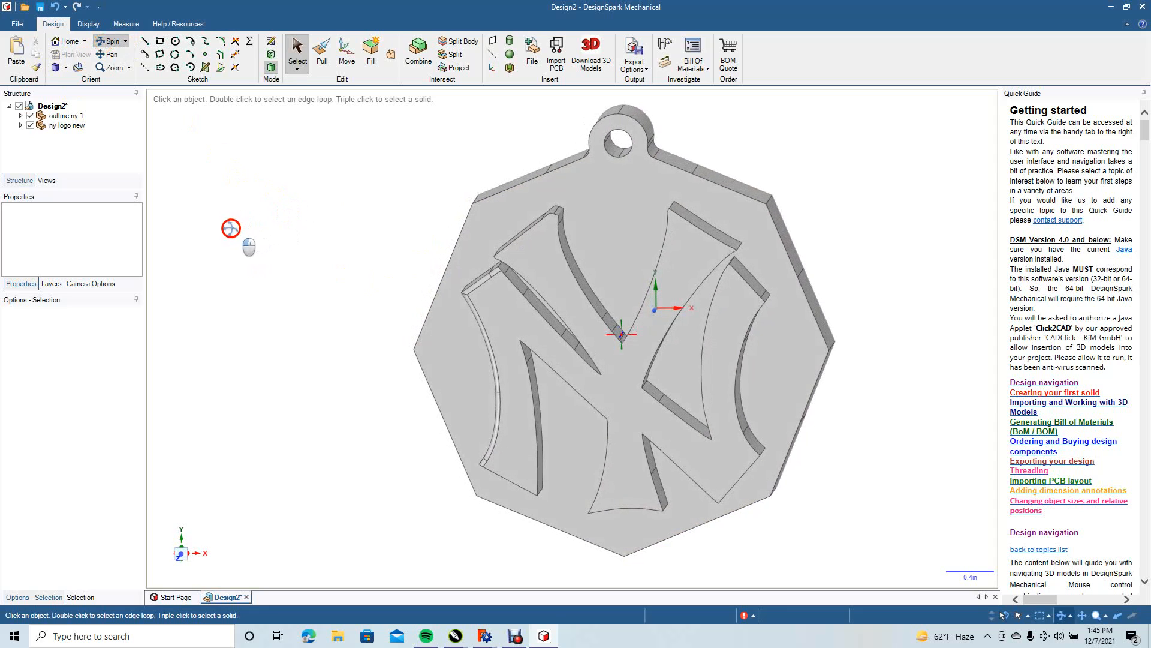
click(322, 63)
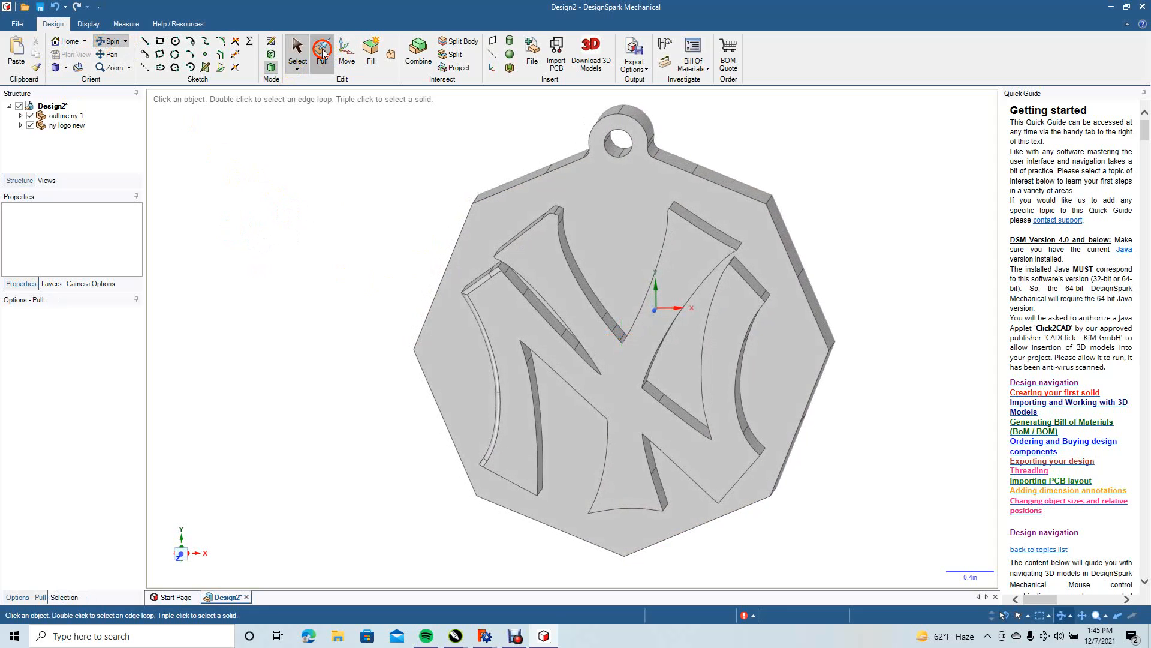
click(506, 278)
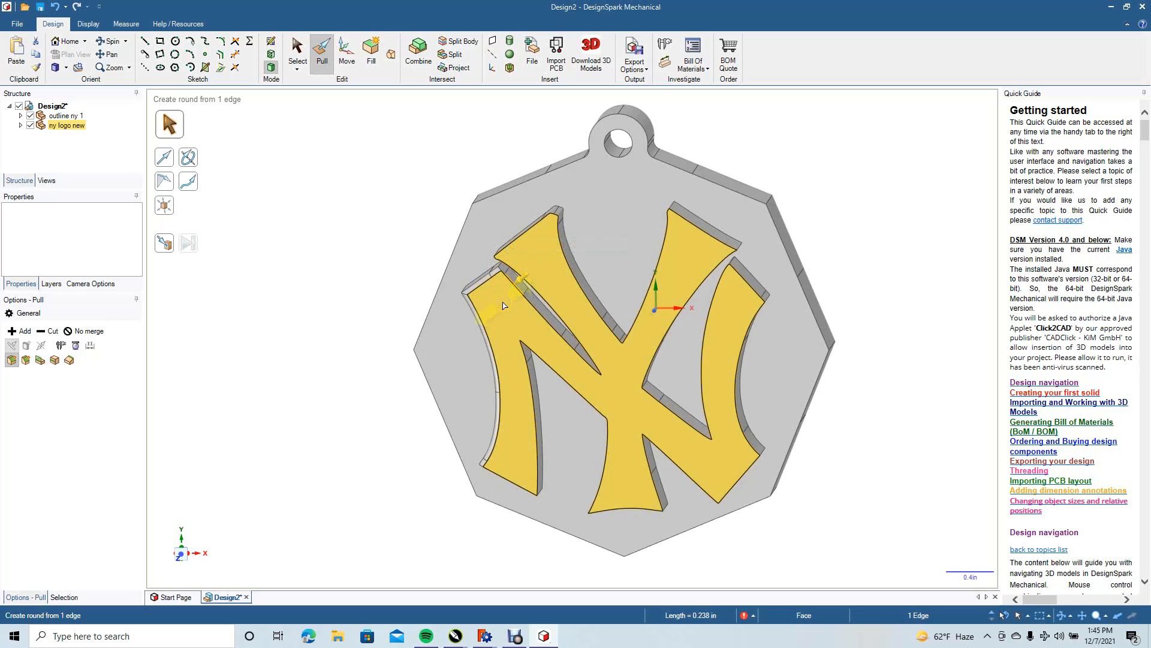
scroll(503, 305, up, 4)
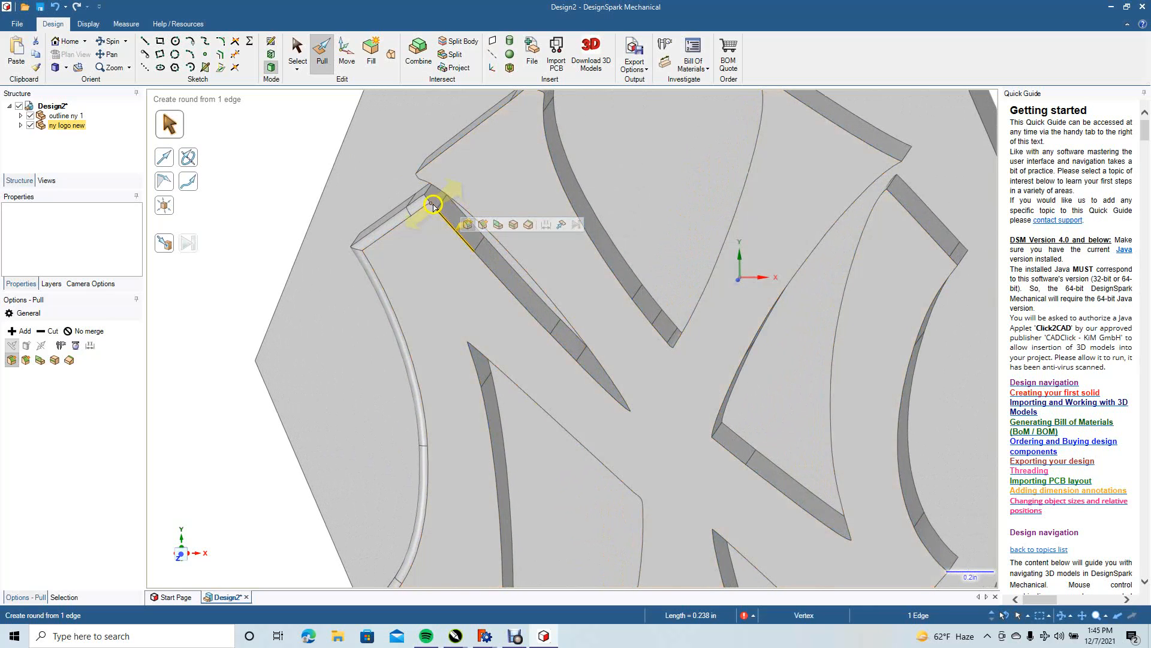
ctrl+click(430, 204)
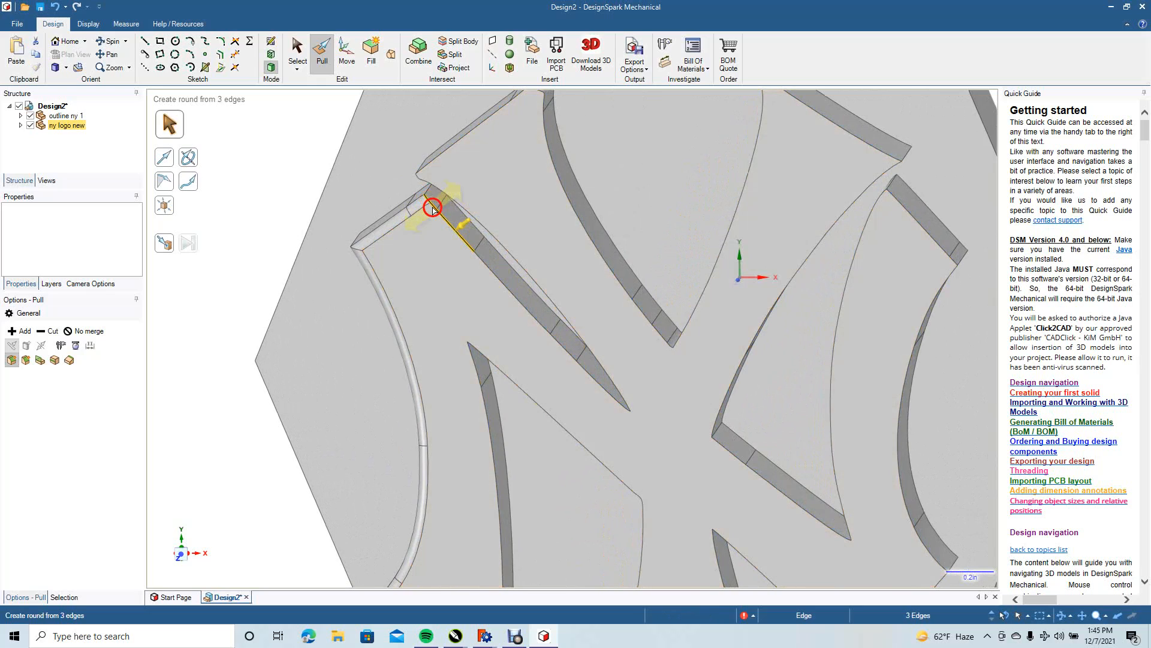
ctrl+click(483, 264)
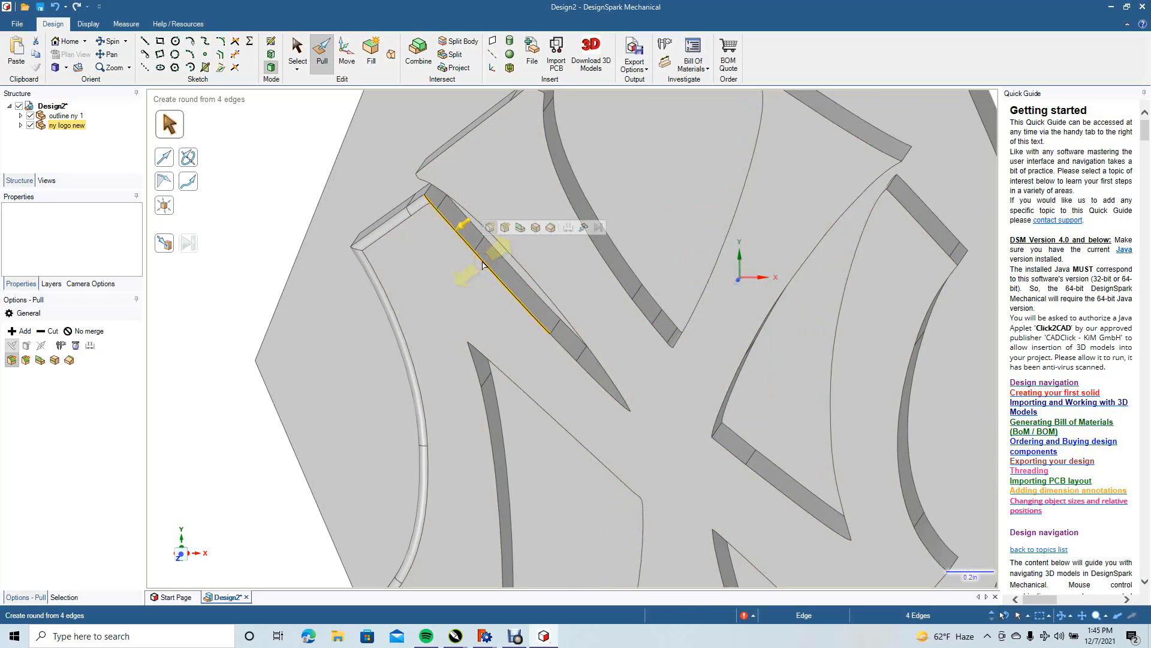
drag(481, 260, 469, 270)
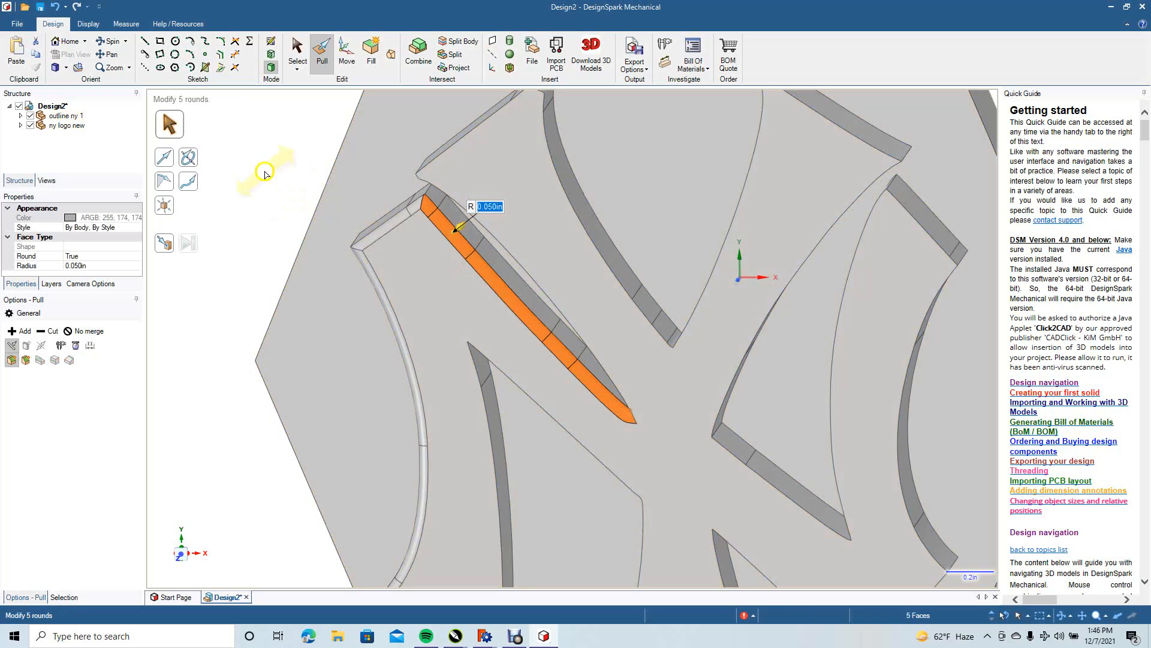
click(294, 48)
click(197, 303)
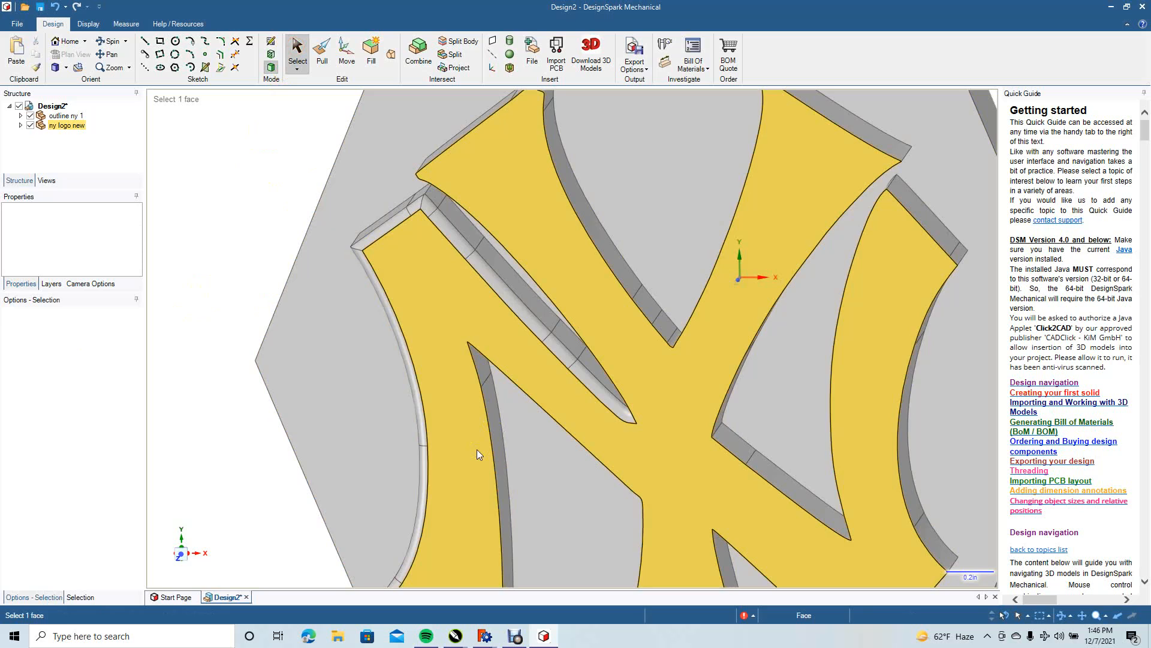
ctrl+scroll(387, 459, down, 4)
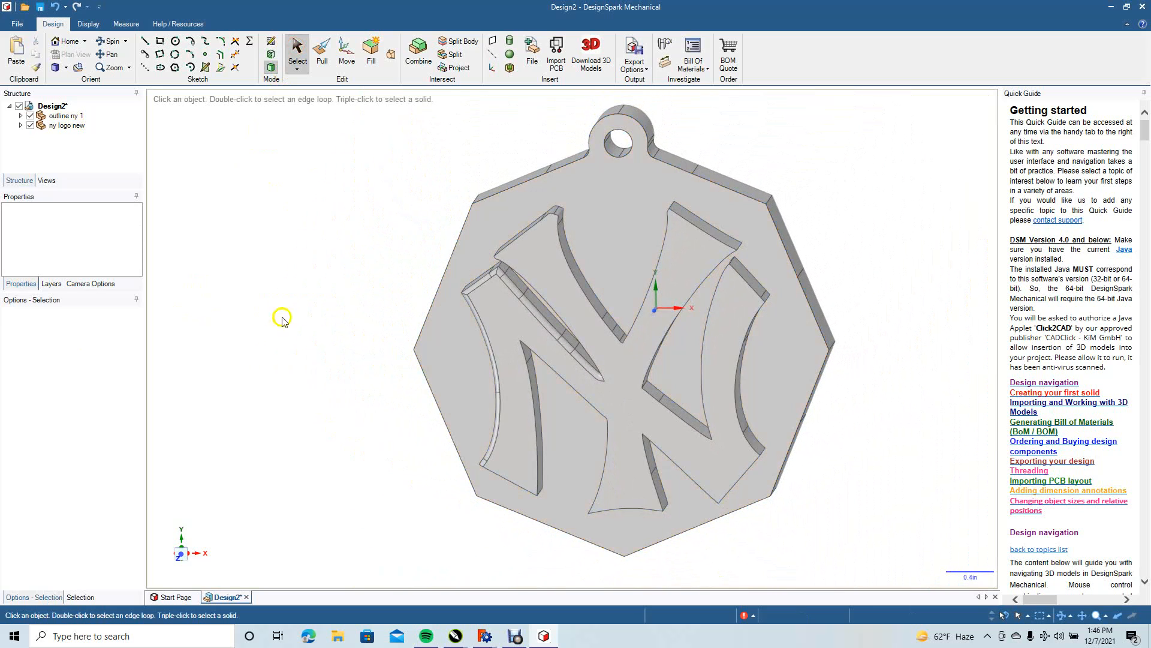
Undo the rounds made on the front edges of the raised NY logo
click(298, 56)
click(113, 41)
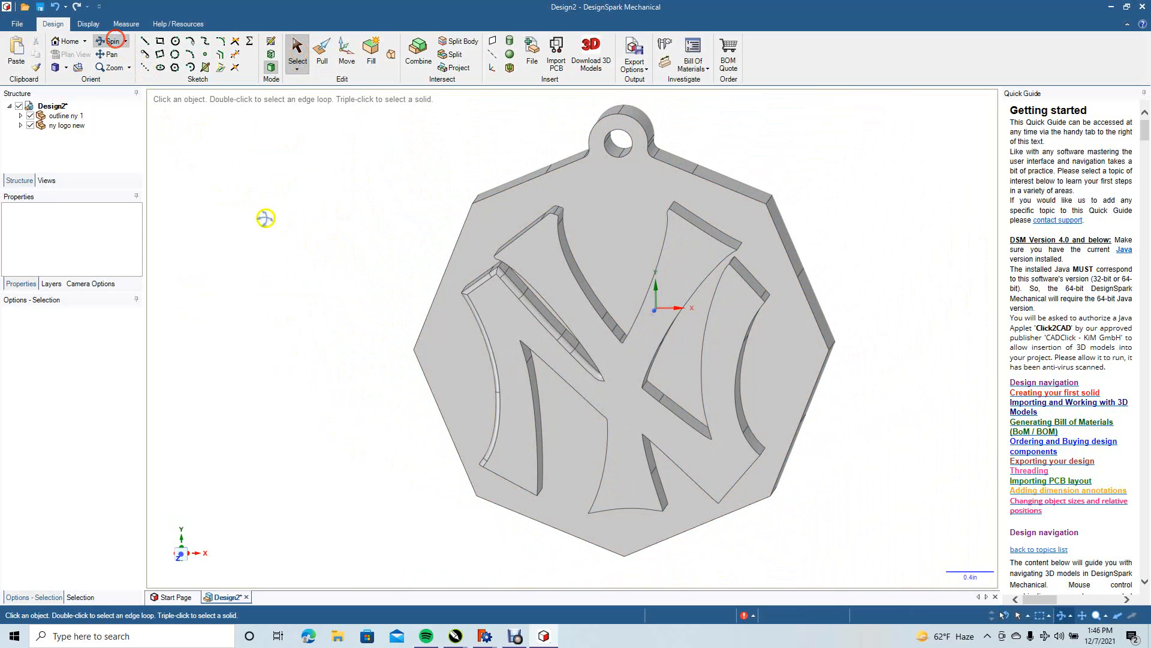
drag(275, 250, 334, 253)
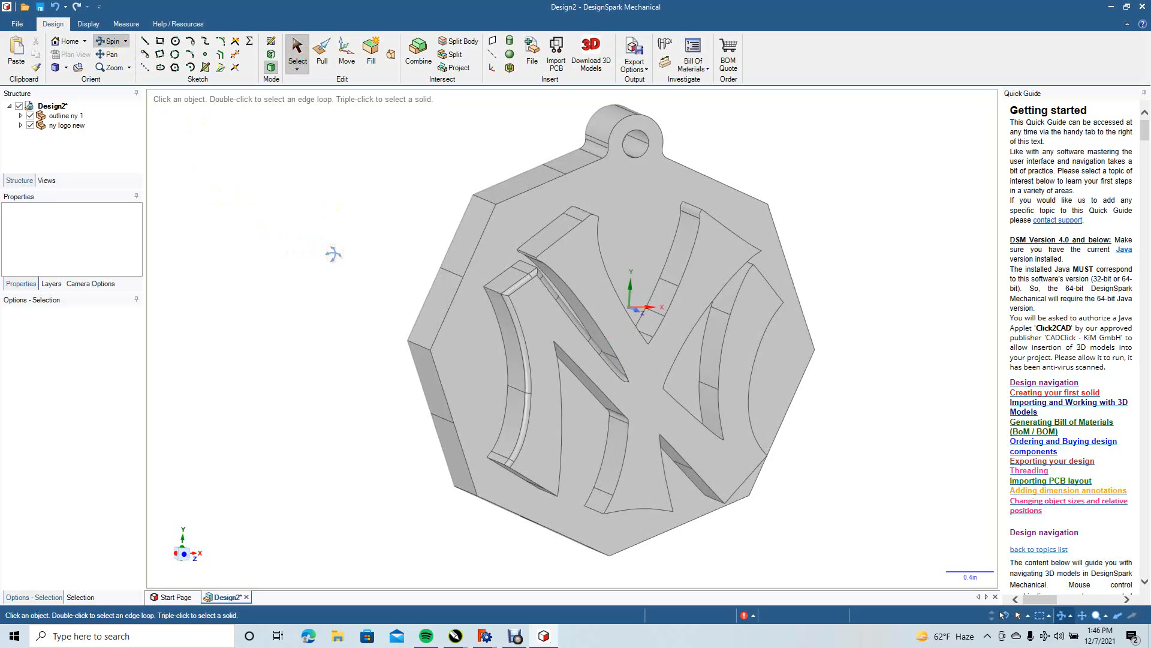
click(551, 256)
ctrl+middle_click(260, 260)
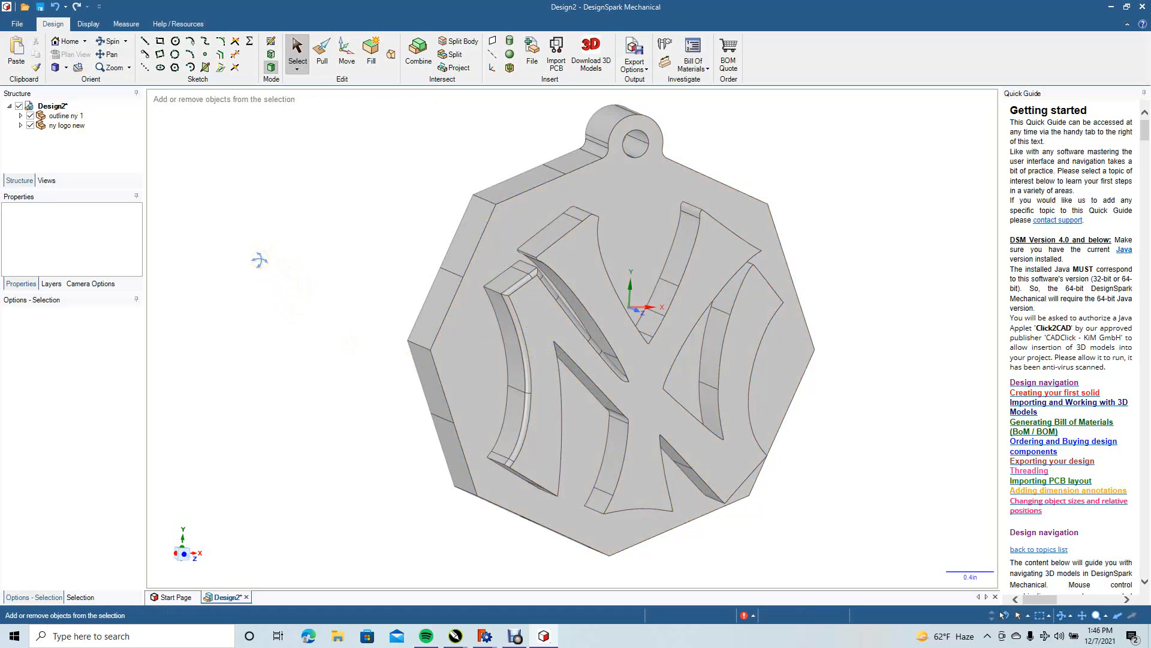
key(ctrl+z)
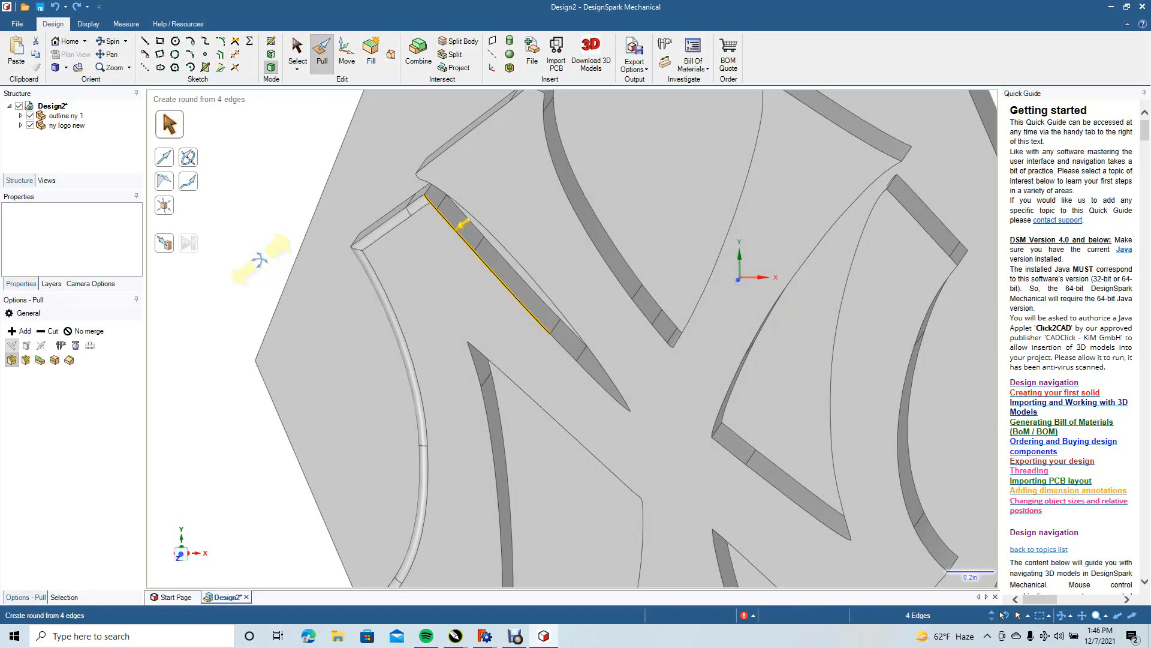
key(ctrl+z)
key(ctrl+z)
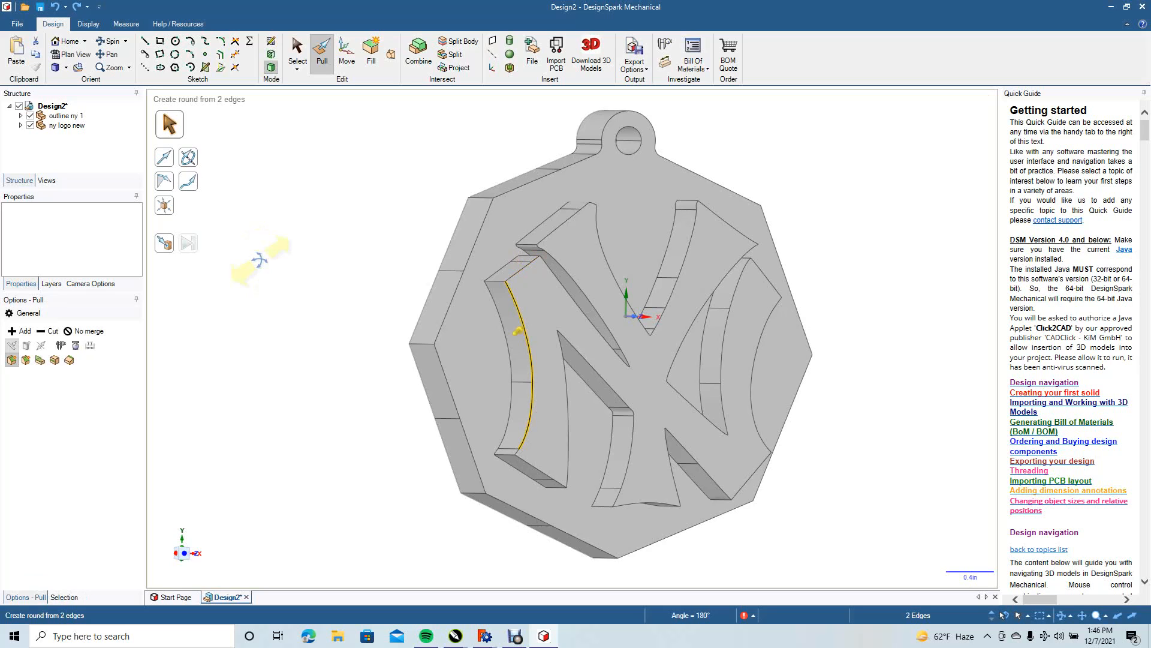
Try to round seven front edges at once, from the octagon's upper left side around the hanging loop, with the Pull tool
click(297, 53)
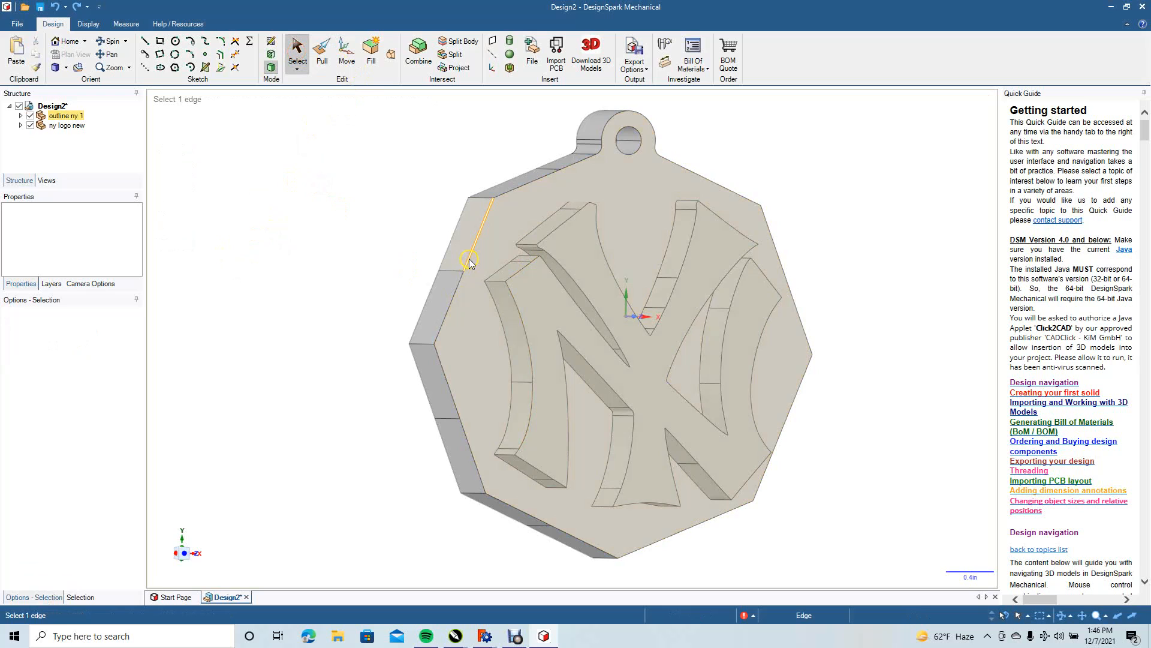
click(470, 259)
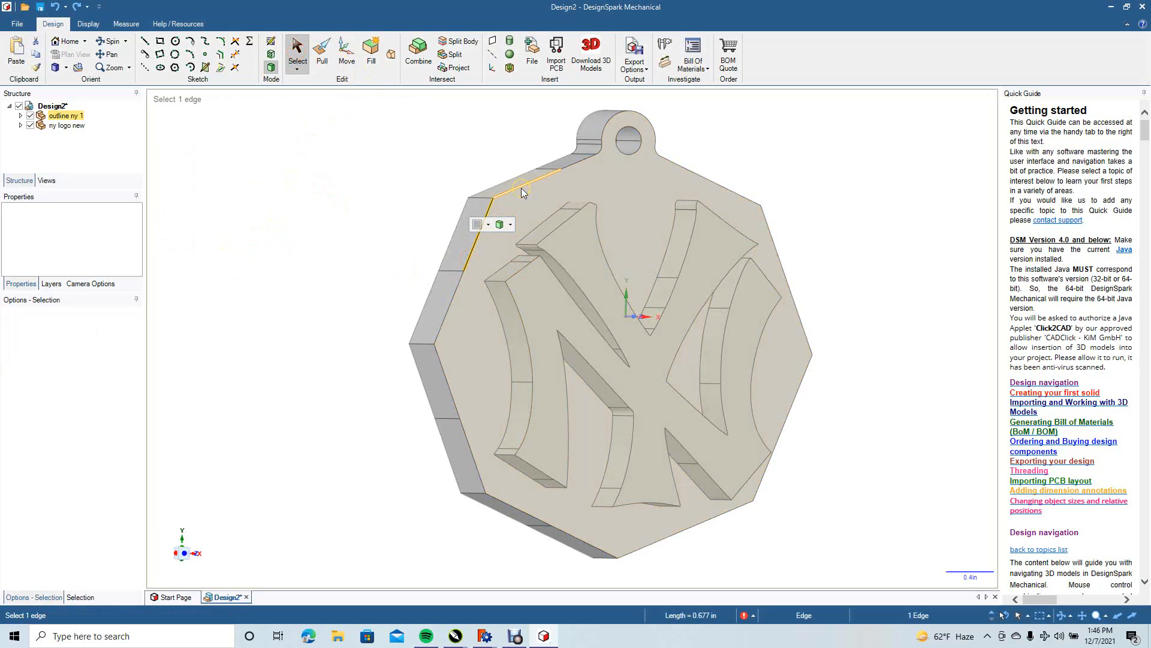
ctrl+click(521, 188)
ctrl+click(574, 167)
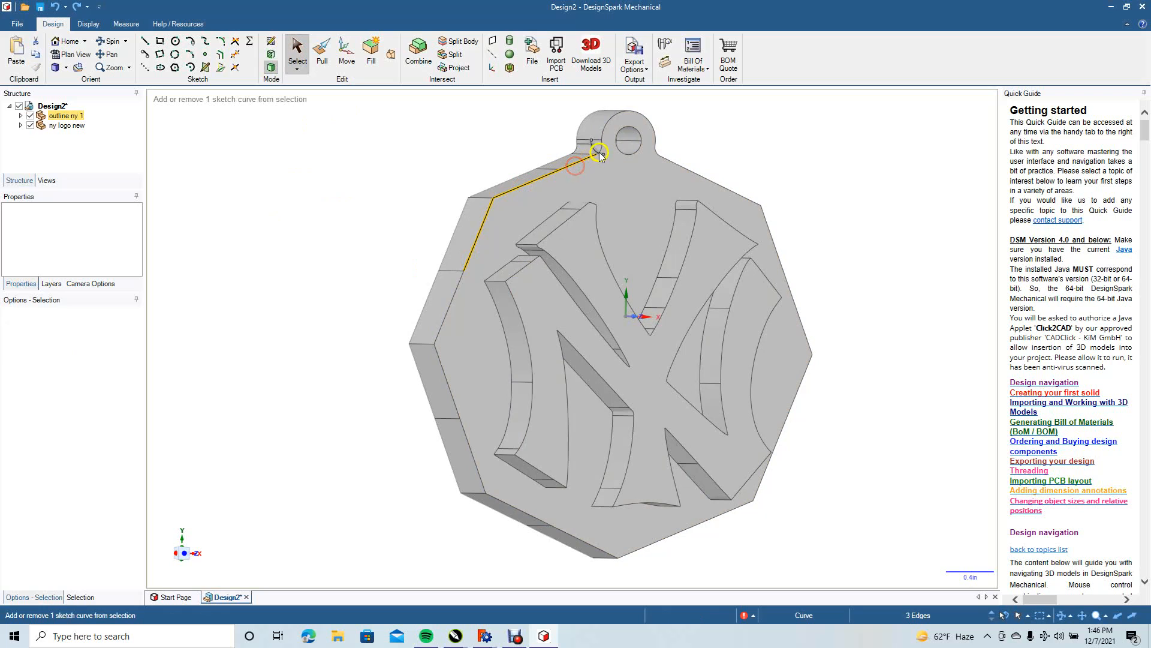
ctrl+click(603, 148)
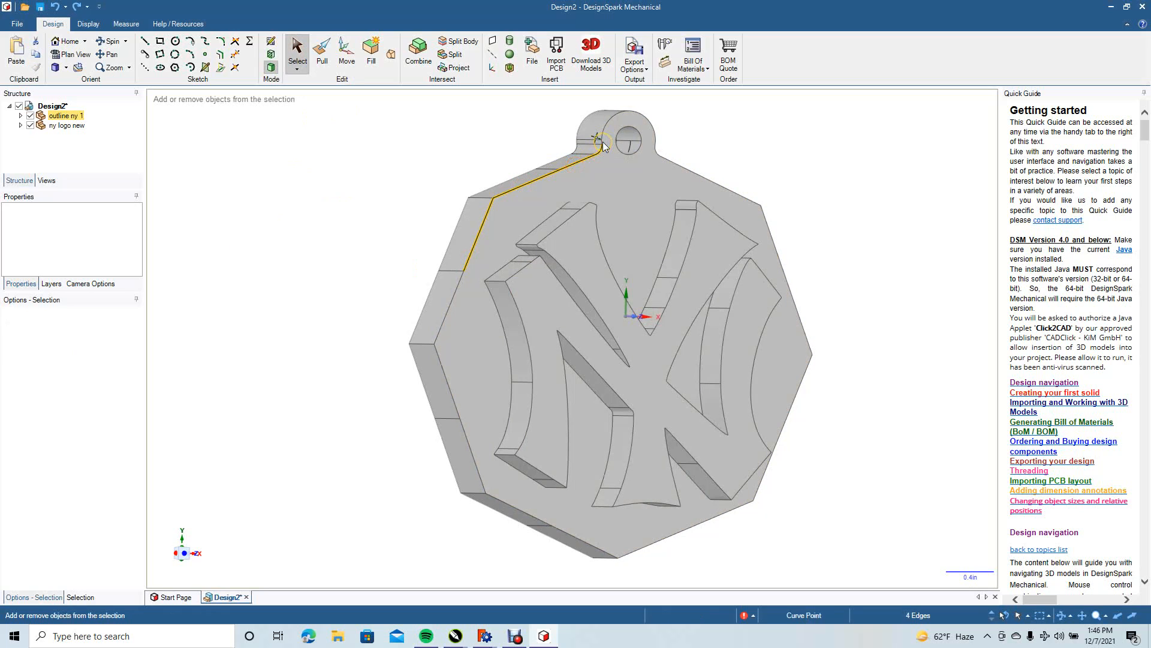
ctrl+click(602, 145)
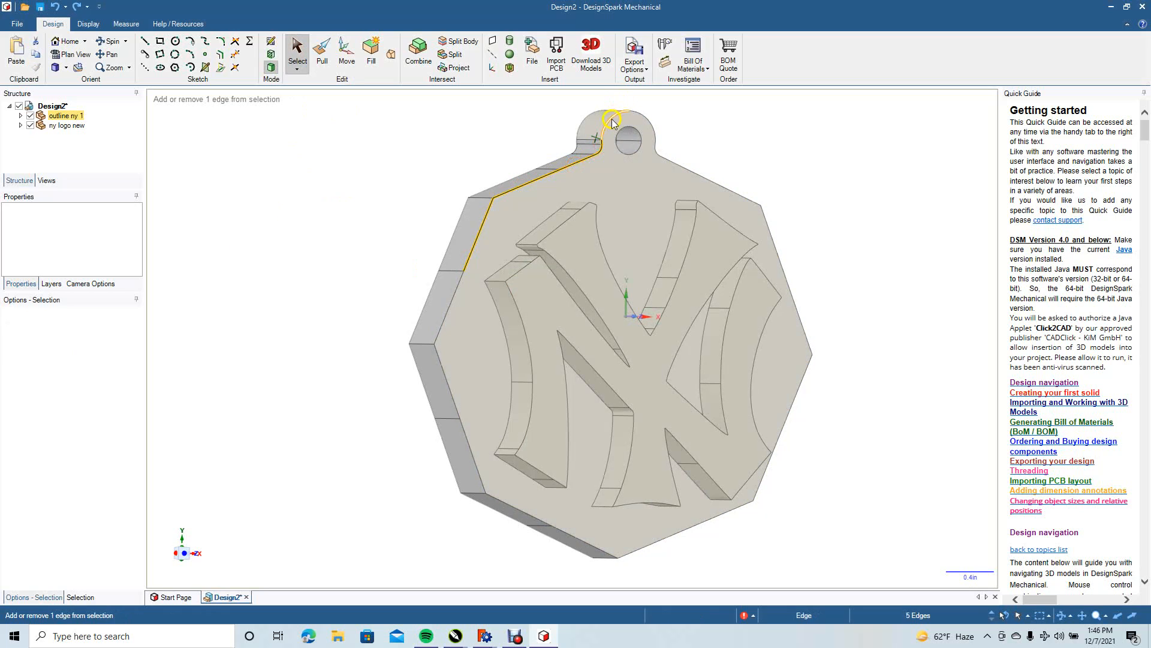
ctrl+click(645, 119)
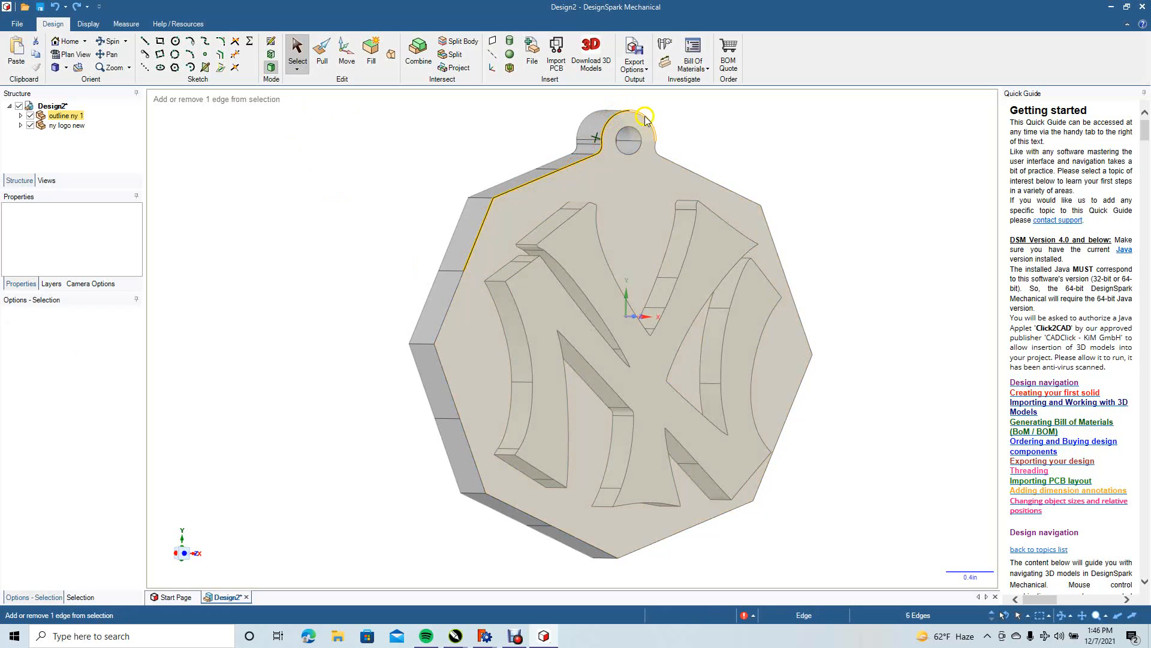
ctrl+click(656, 144)
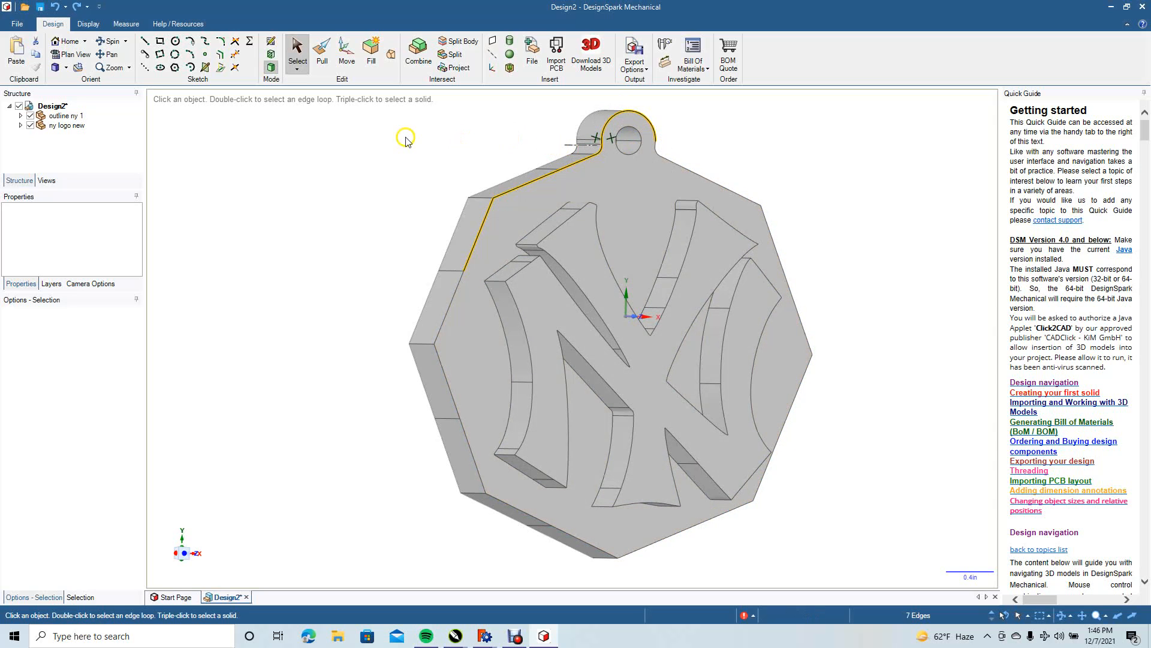
click(322, 51)
drag(483, 229, 503, 244)
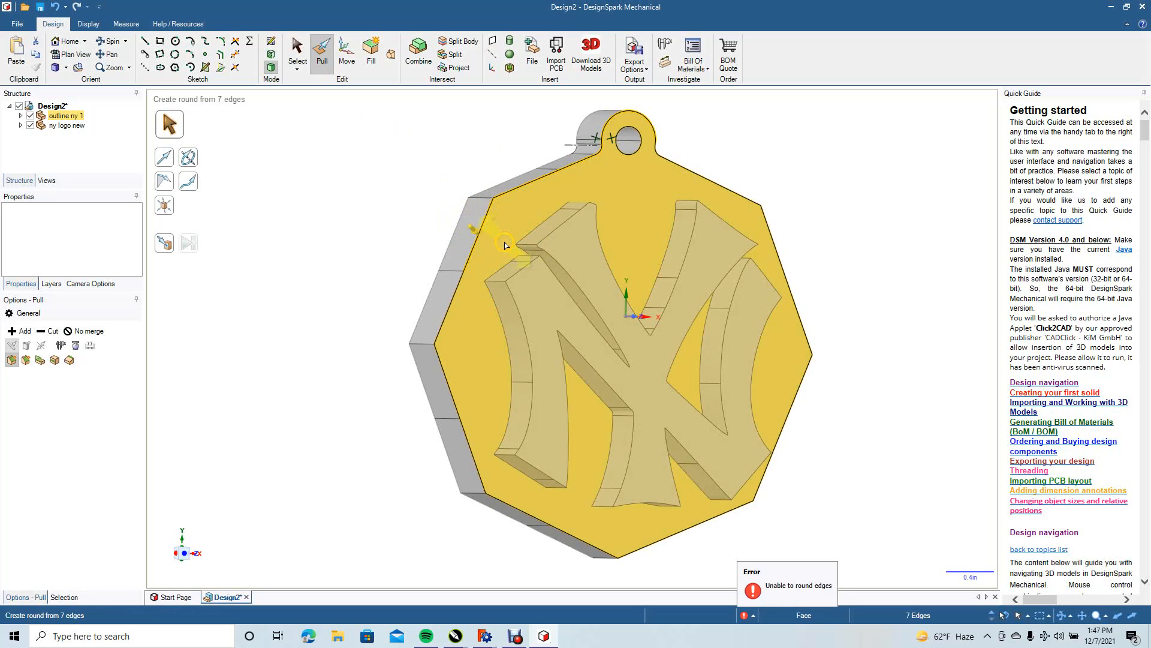
click(297, 51)
click(354, 205)
Round the two front edges along the octagon's upper left side to a 0.05 in radius
click(322, 51)
click(470, 291)
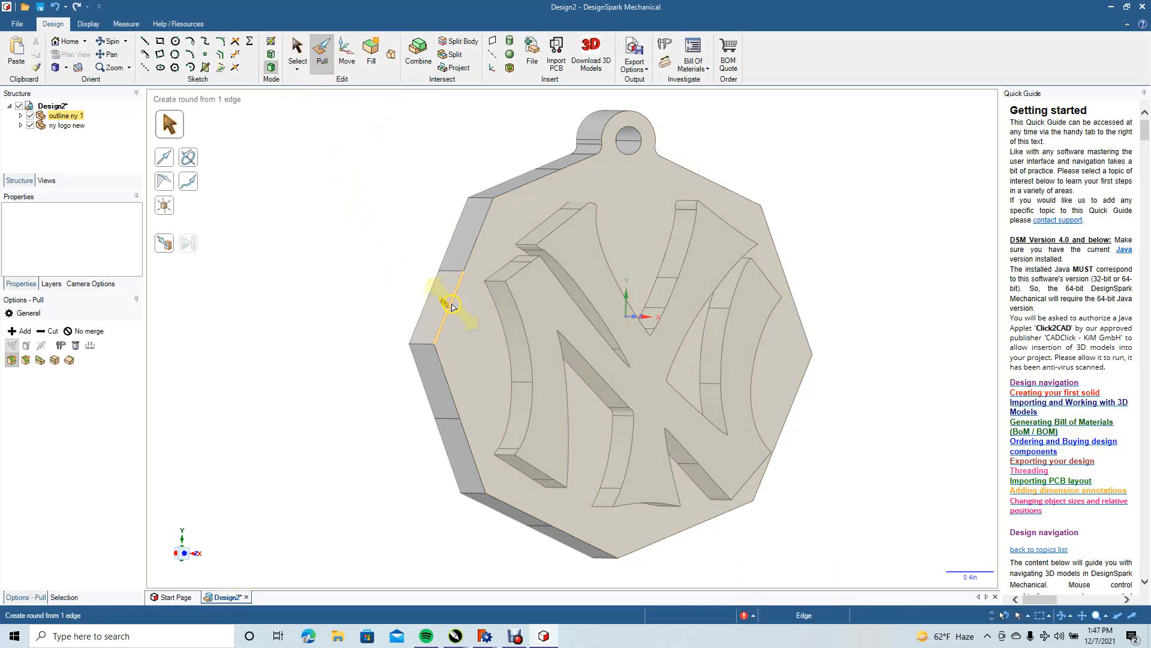
click(474, 250)
click(473, 251)
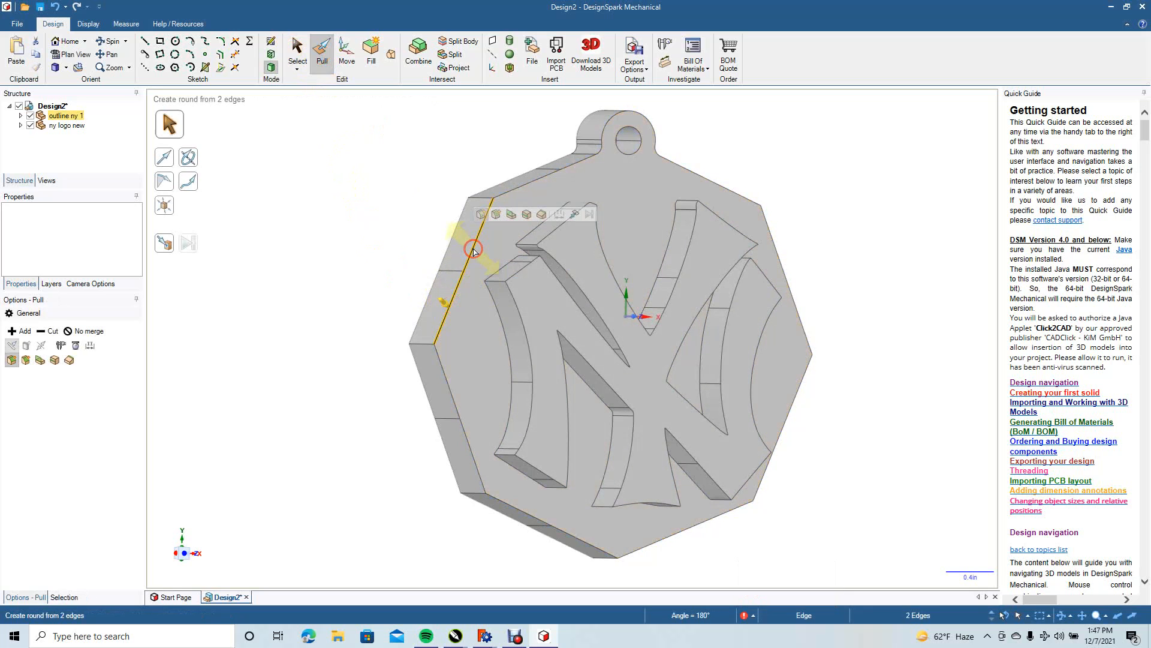
drag(471, 252, 474, 262)
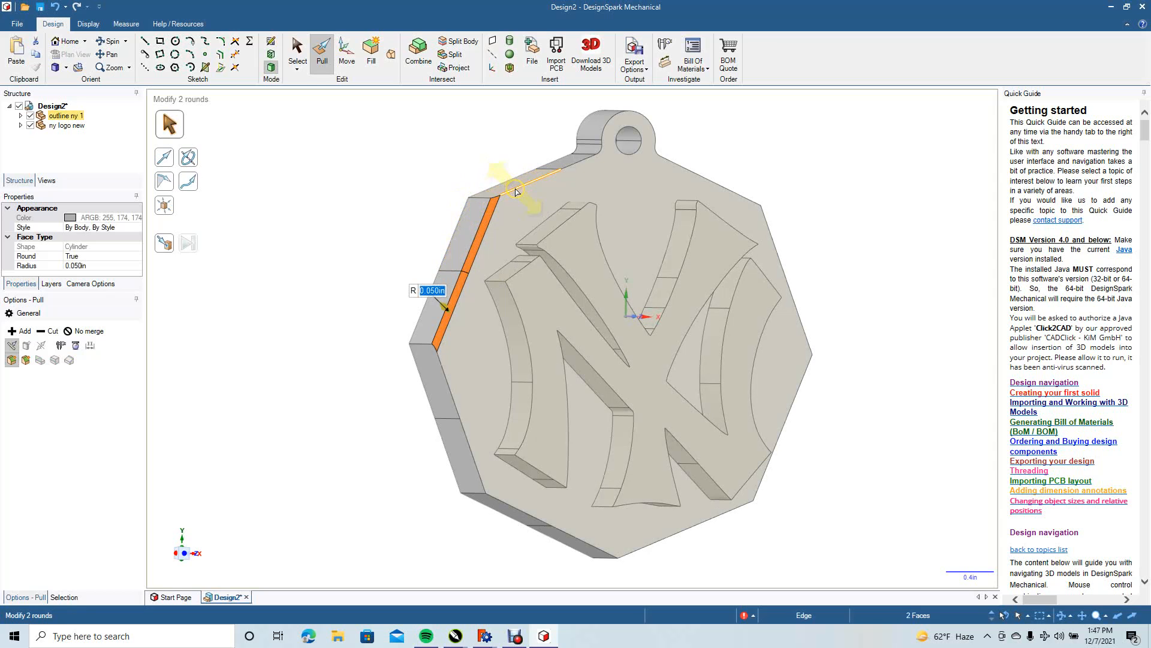
Round the front edges of the octagon's top left side up to the base of the hanging loop to a 0.05 in radius
click(515, 191)
ctrl+click(571, 165)
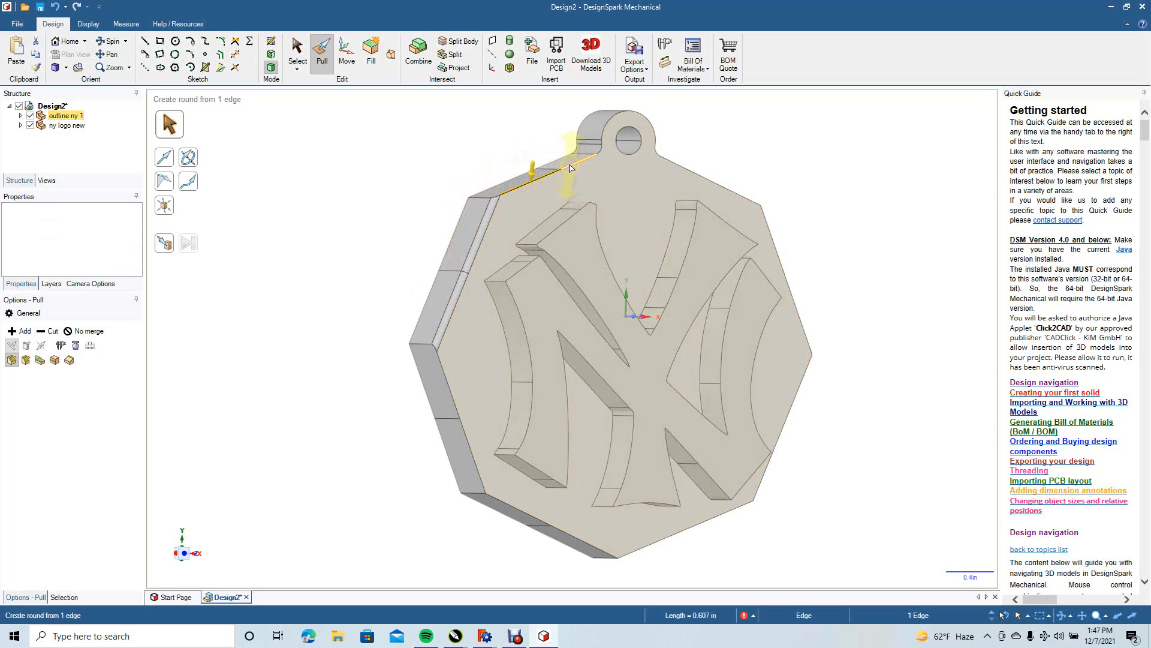
drag(550, 177, 556, 188)
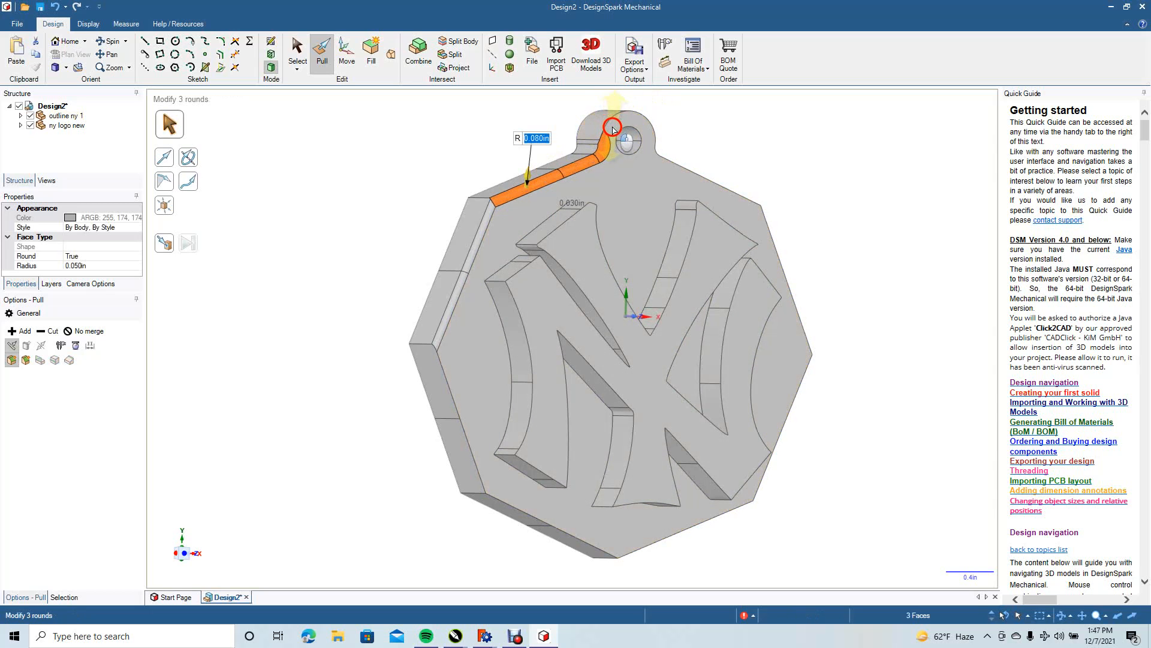
key(Escape)
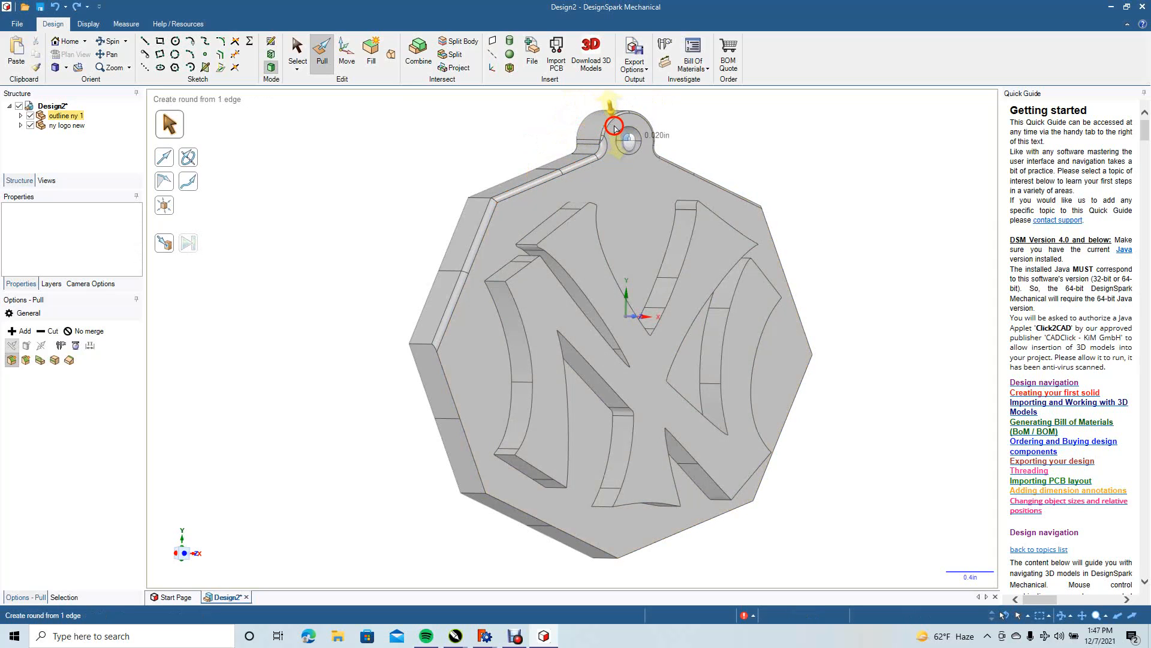
Round the outer front edge of the hanging loop and clear the selection
click(617, 130)
key(Escape)
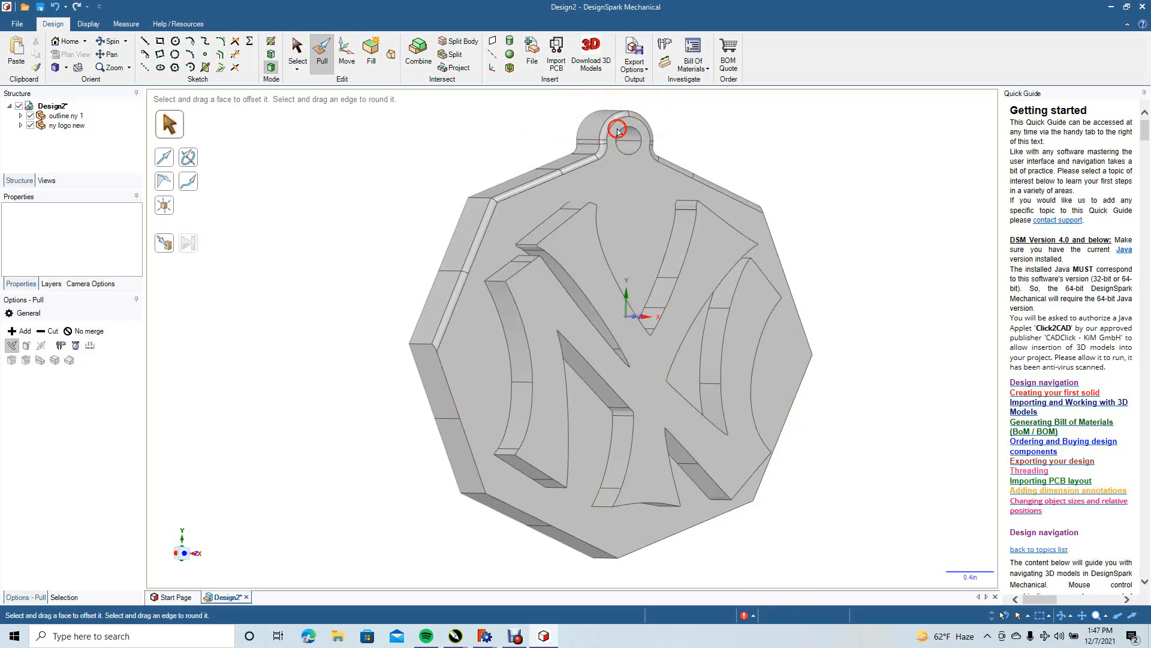
click(297, 52)
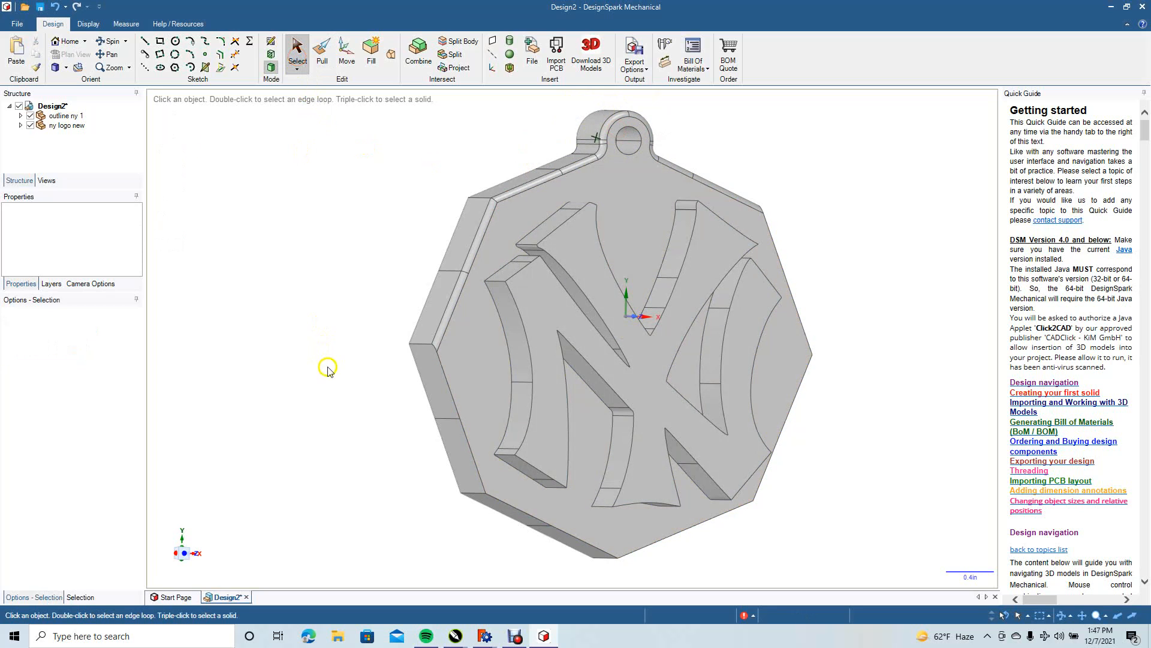
click(440, 286)
click(364, 411)
Examine the pendant's rounded front edges from the Top view and at an angle
click(64, 68)
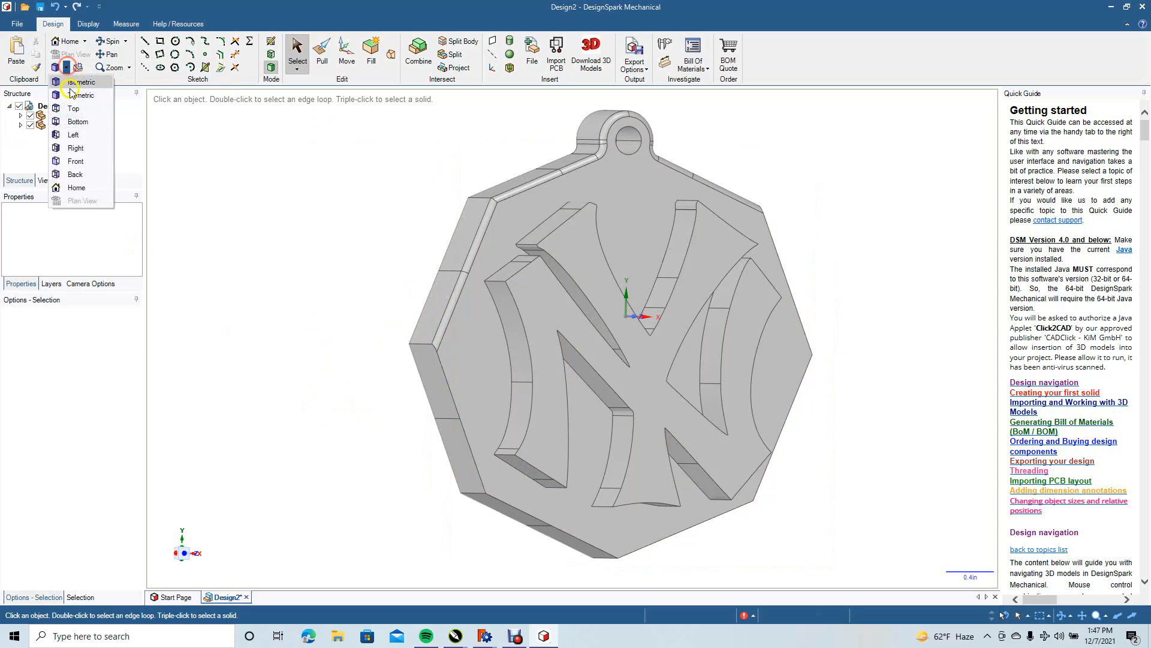
click(74, 107)
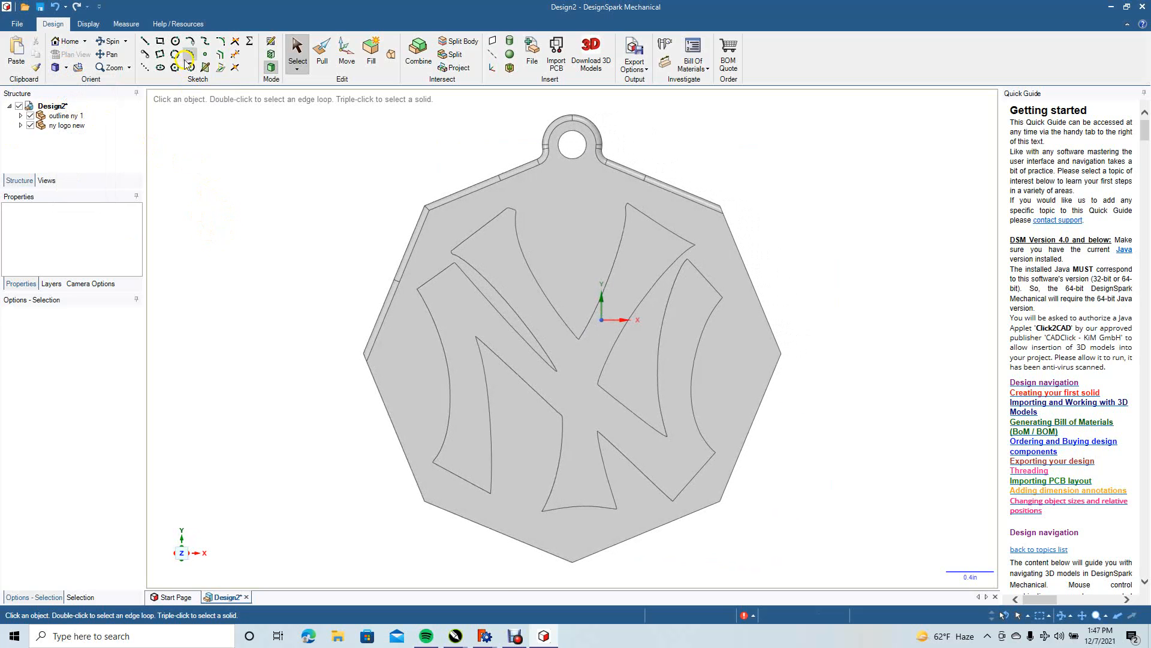
click(114, 42)
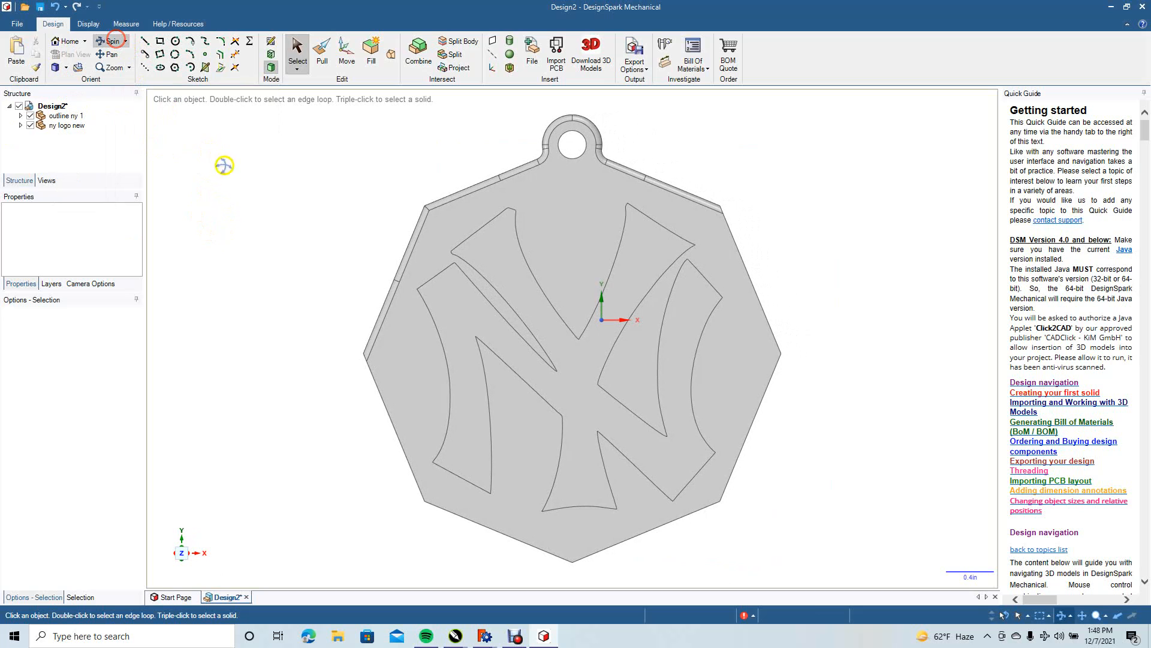
drag(260, 200, 331, 202)
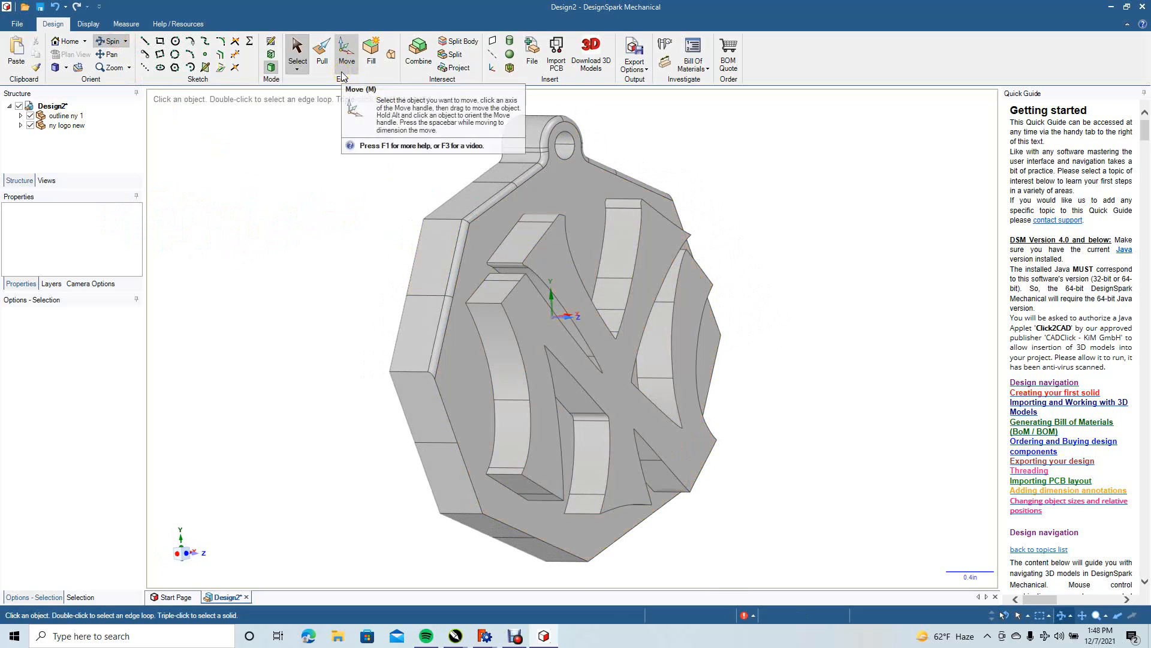
Pull the front face of the raised NY logo back toward the octagon to reduce its height, and clear the selection
click(322, 53)
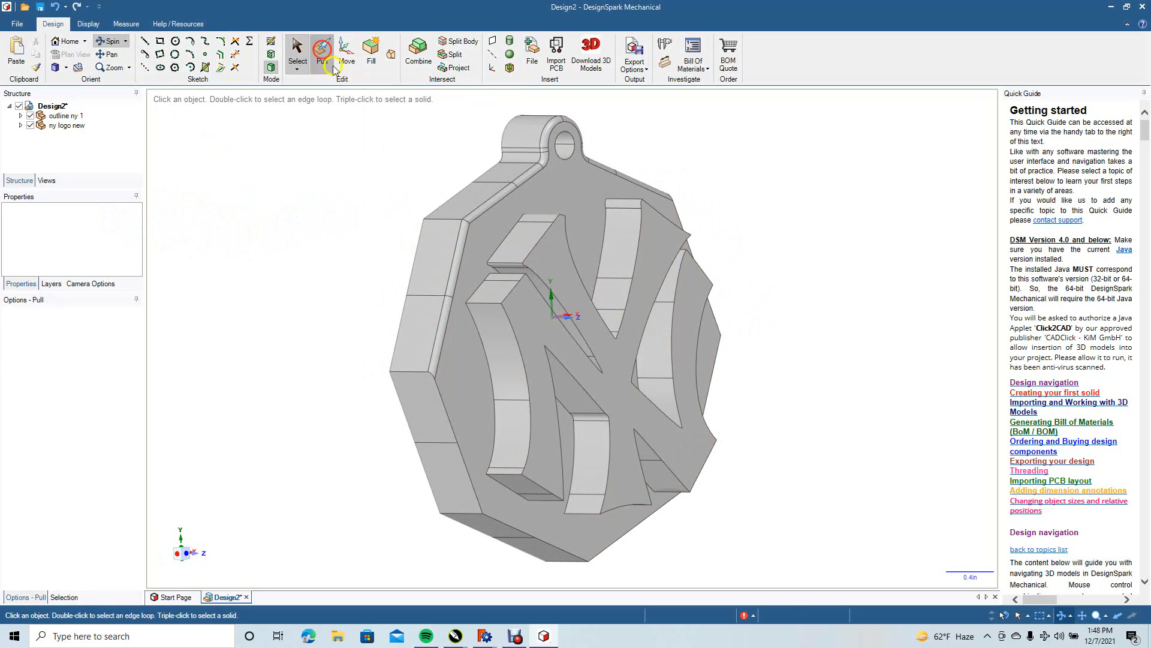
click(564, 266)
drag(565, 265, 549, 266)
click(267, 150)
click(290, 58)
click(333, 256)
Examine the logo's height above the pendant base at an angle and from the Isometric view
click(109, 41)
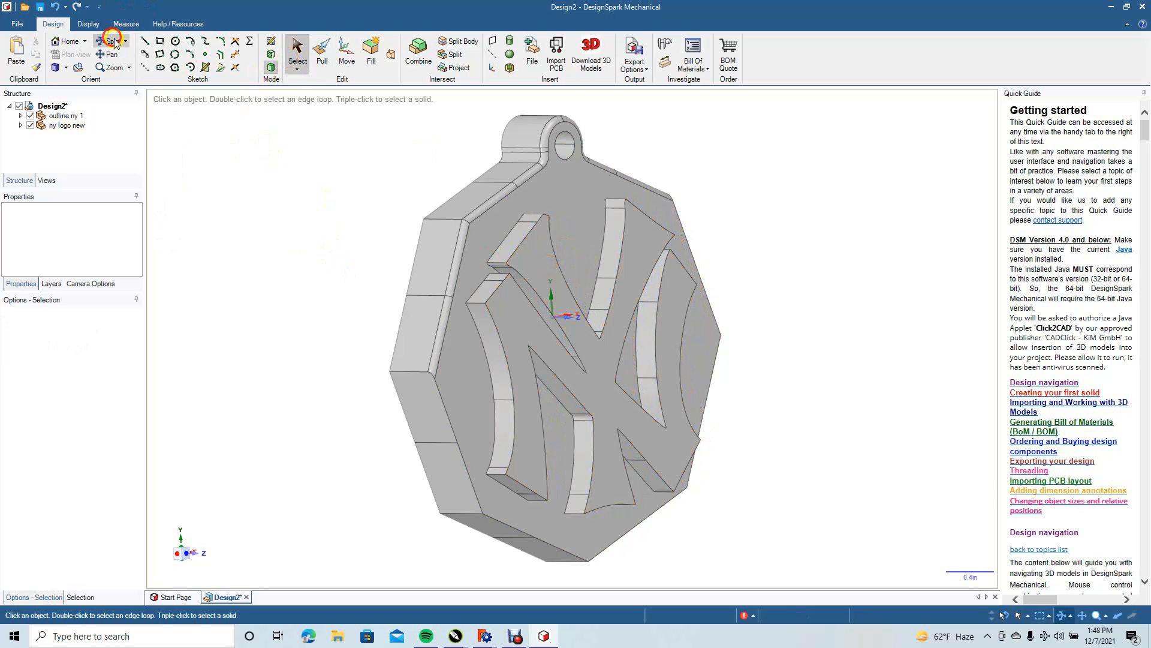
drag(214, 194, 251, 198)
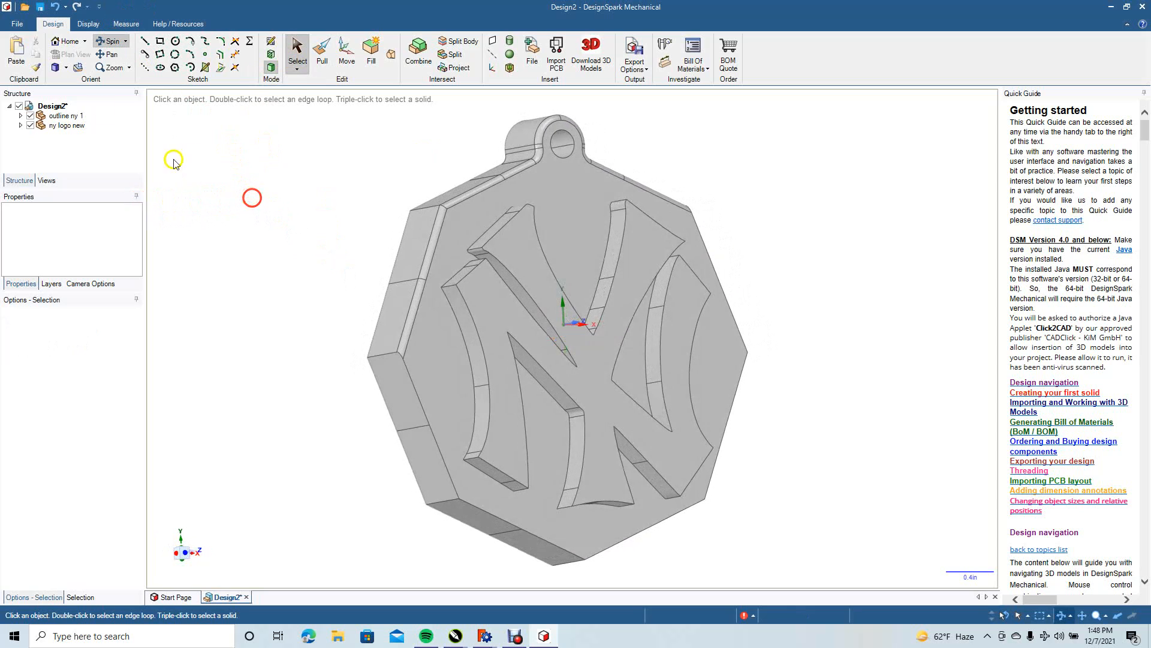
click(68, 69)
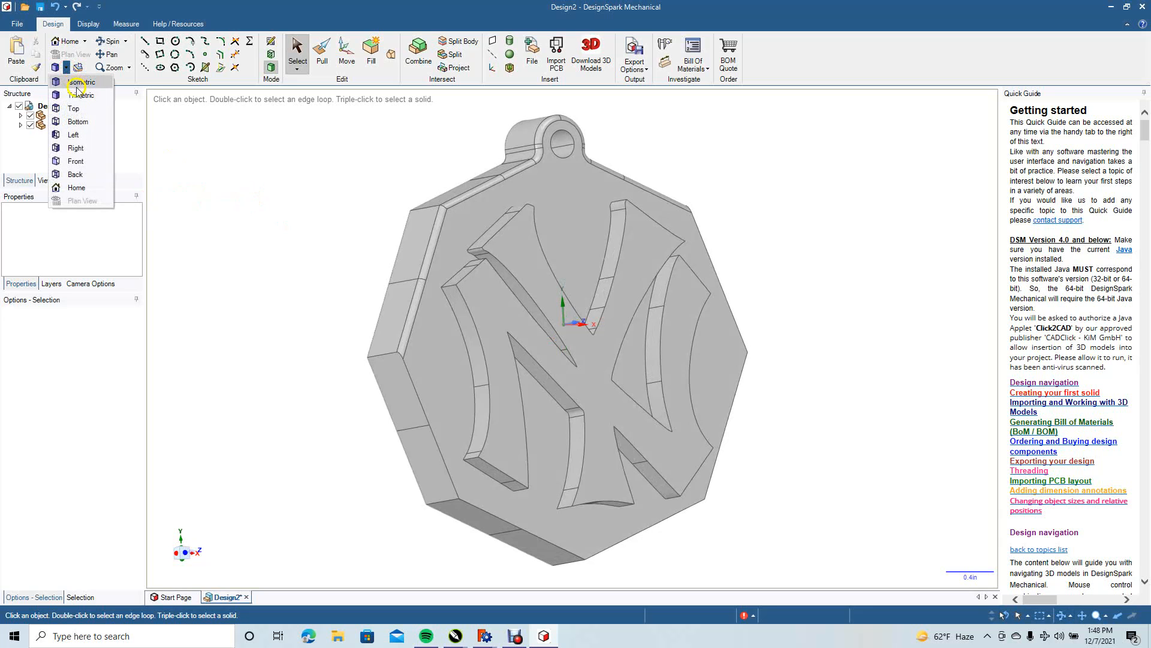
click(82, 86)
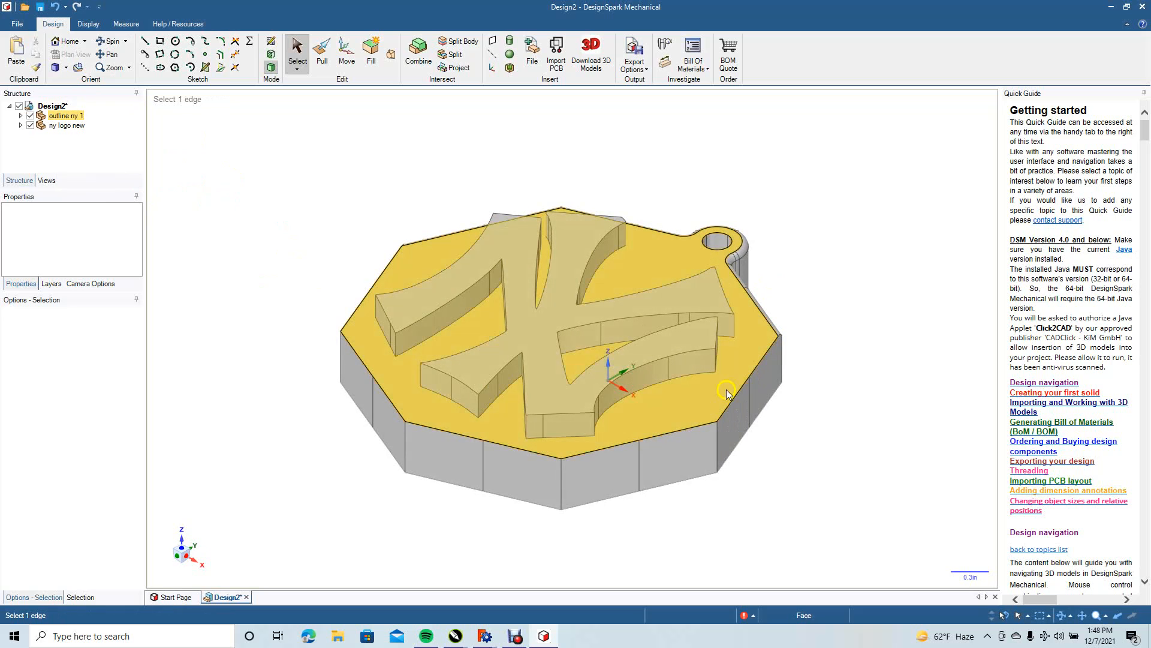
click(269, 282)
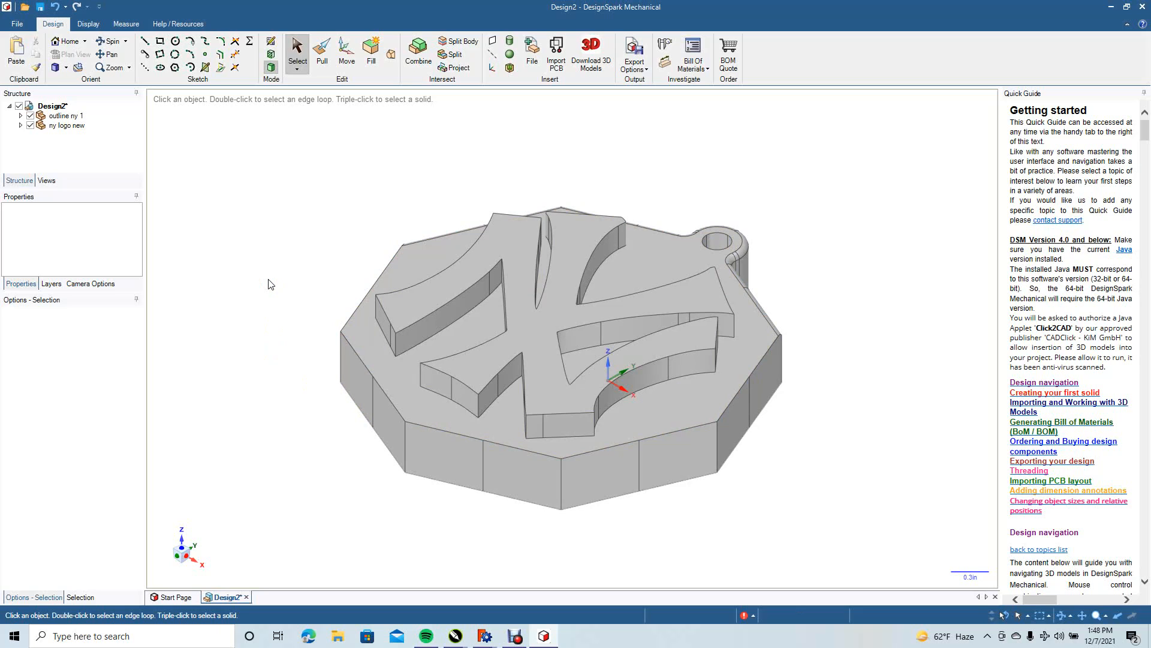
click(264, 337)
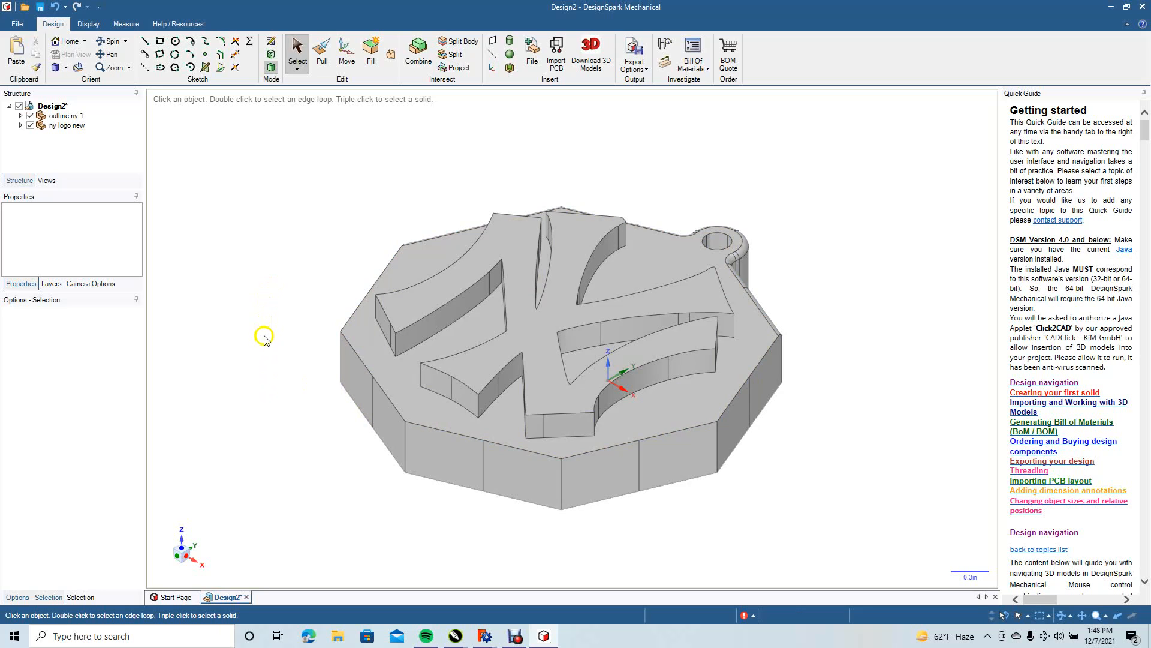